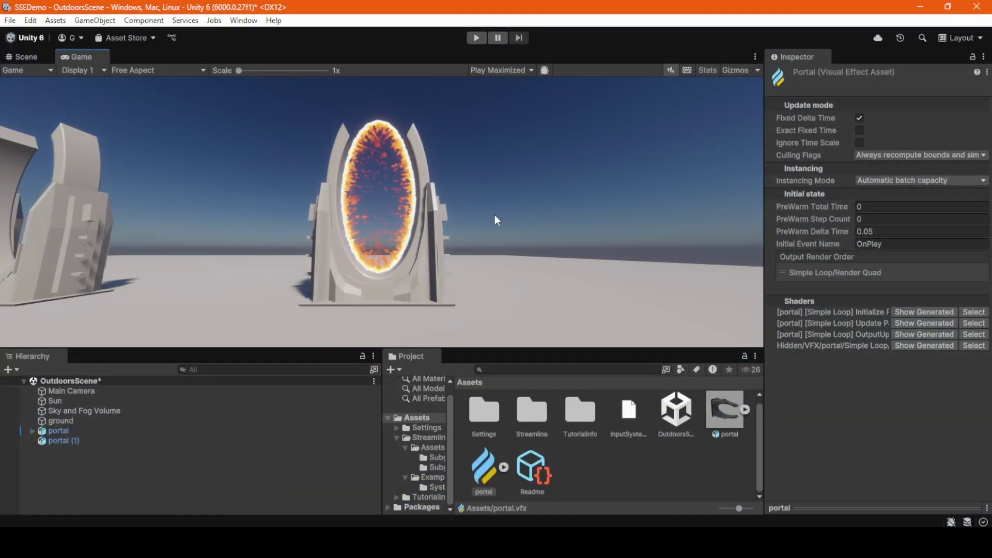
# Switch to the Scene view and examine the portalfx effect object inside the portal frame
pyautogui.click(25, 57)
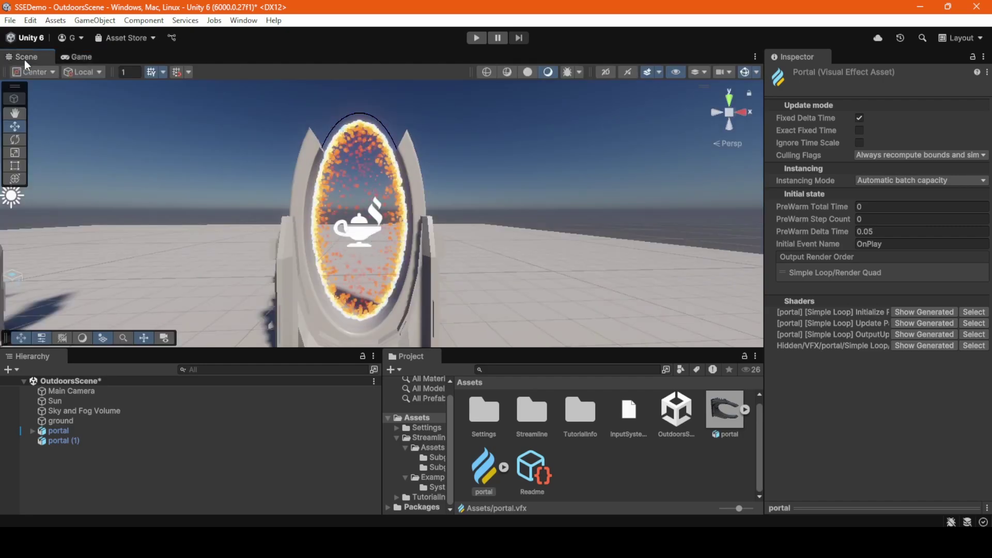
pyautogui.moveTo(488, 218); pyautogui.dragTo(450, 237, button='right')
pyautogui.click(391, 161)
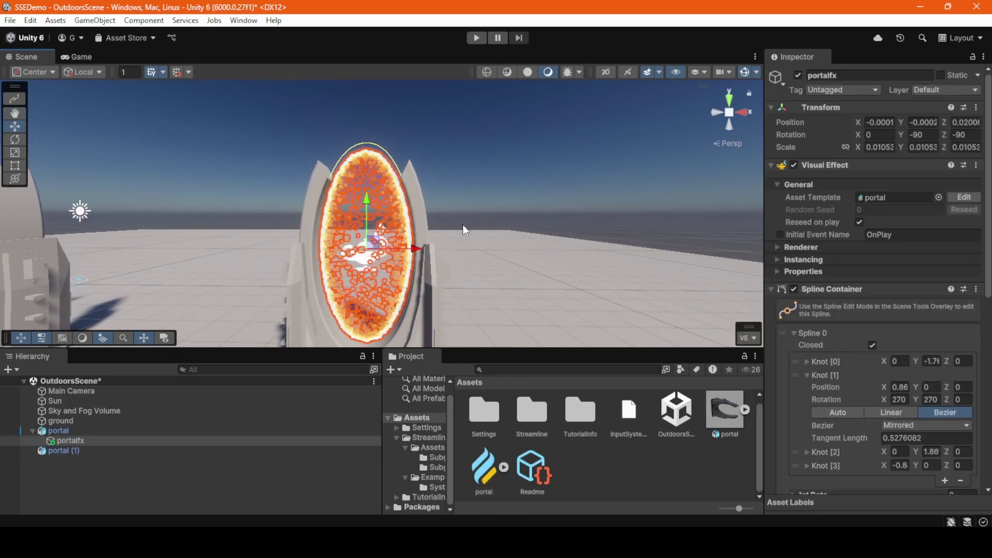
pyautogui.moveTo(464, 206); pyautogui.dragTo(469, 247, button='right')
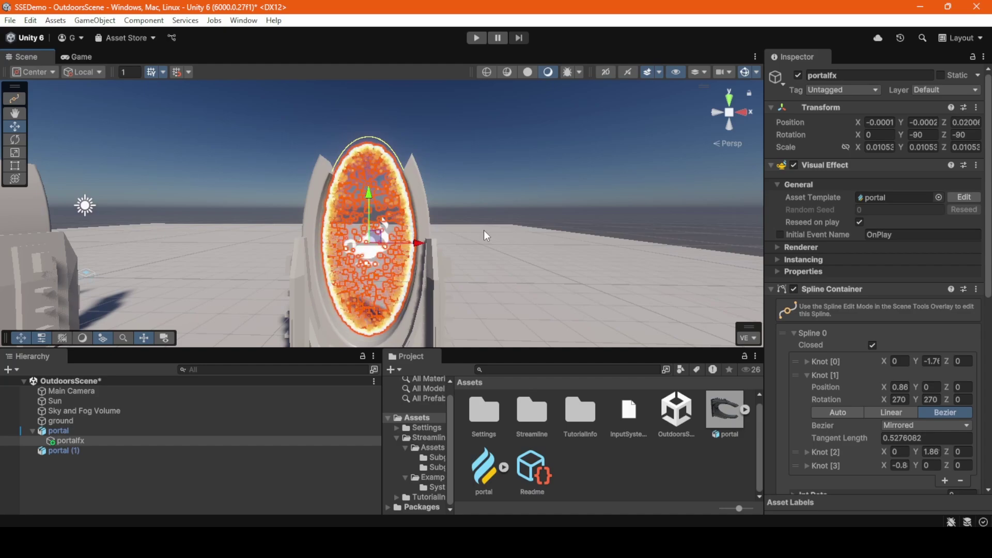
pyautogui.click(641, 491)
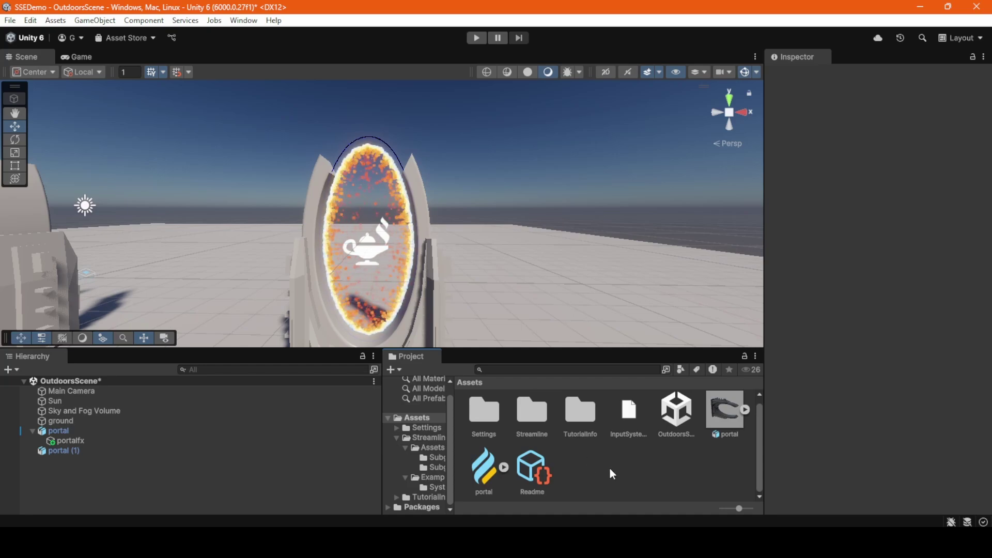
pyautogui.click(147, 38)
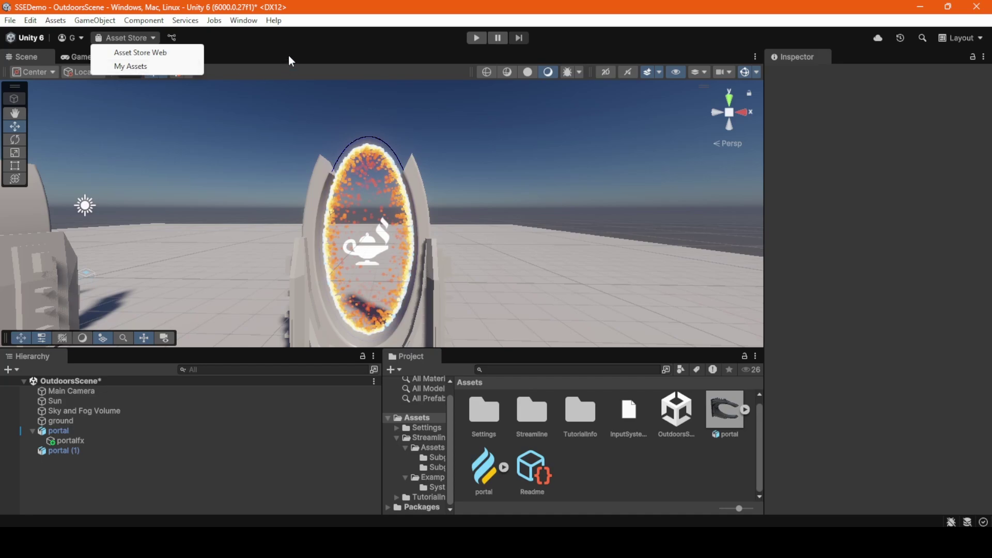
pyautogui.click(243, 41)
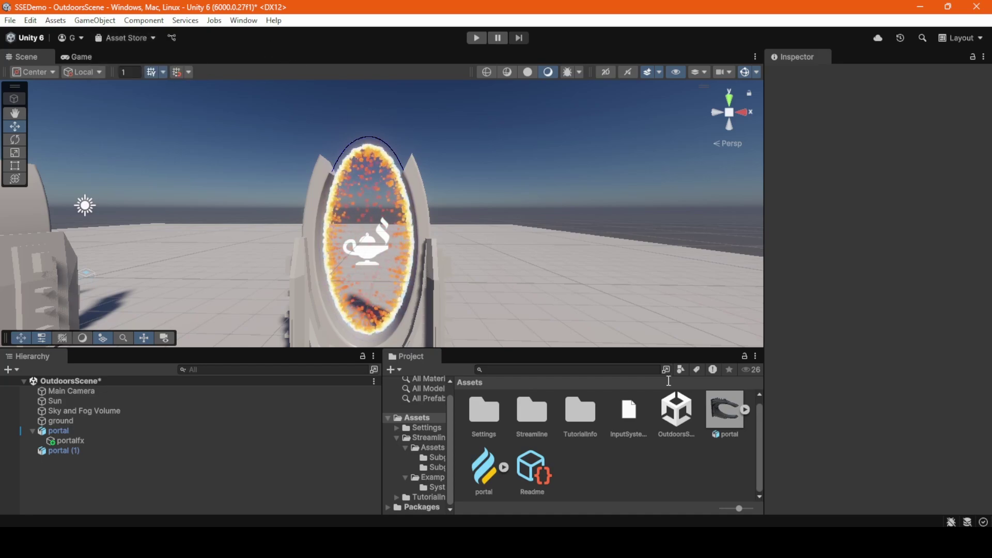
# Open the Streamline asset folder with a wider Project panel and examine its component script, VFX asset and Example folder
pyautogui.doubleClick(536, 423)
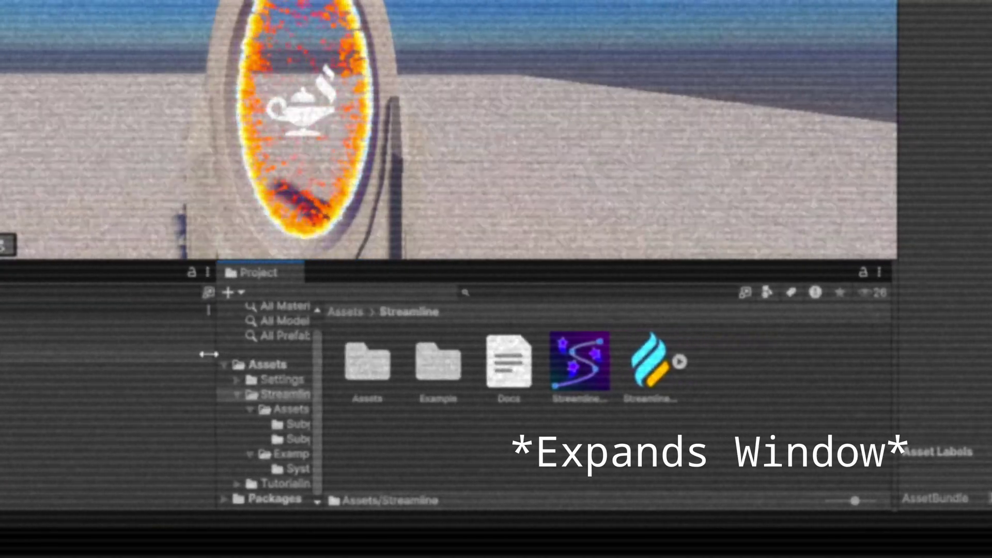
pyautogui.moveTo(290, 369); pyautogui.dragTo(404, 369)
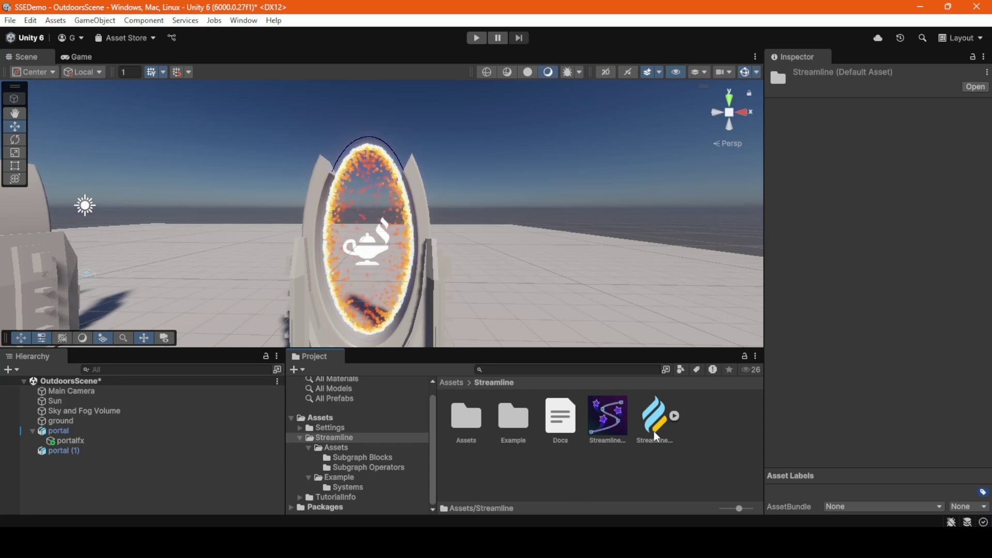
pyautogui.click(610, 437)
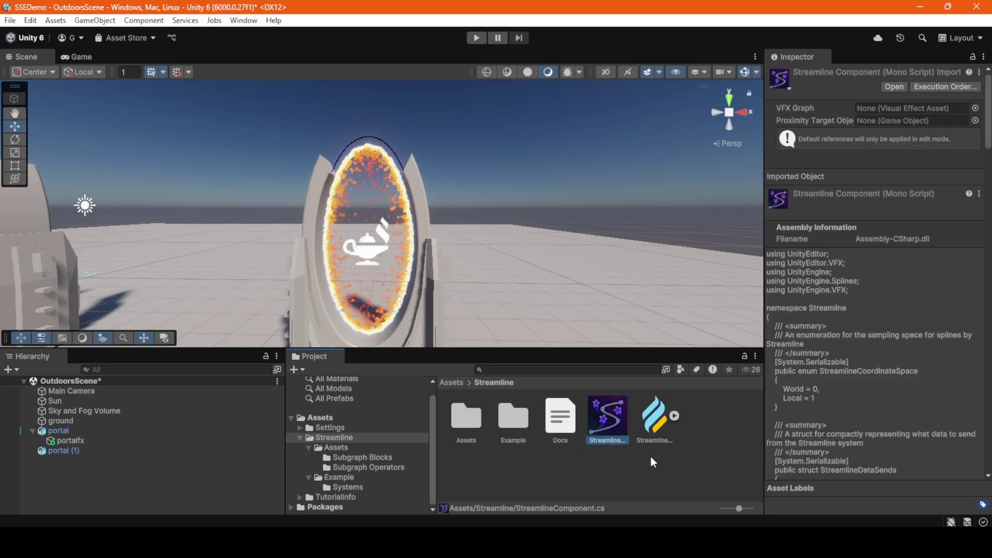
pyautogui.click(659, 433)
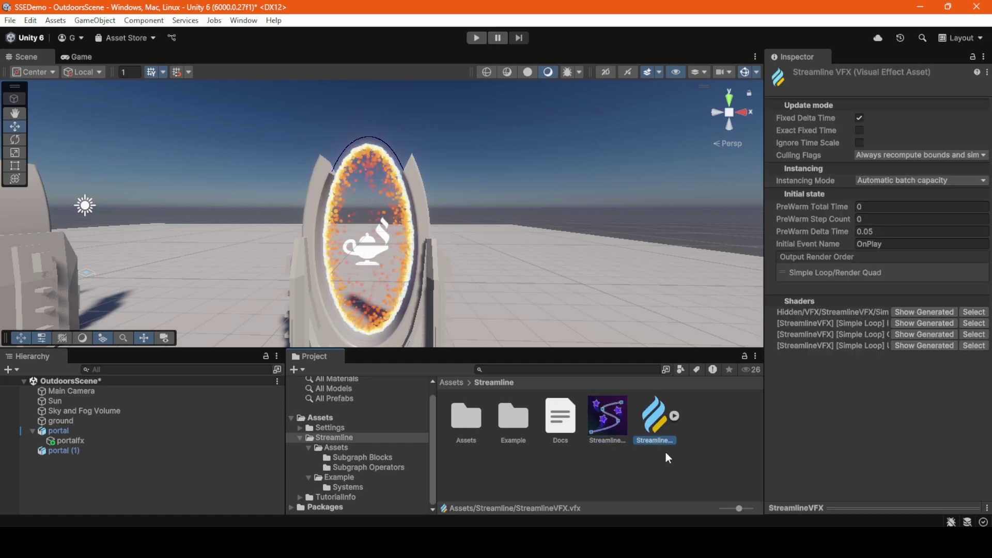
pyautogui.click(513, 420)
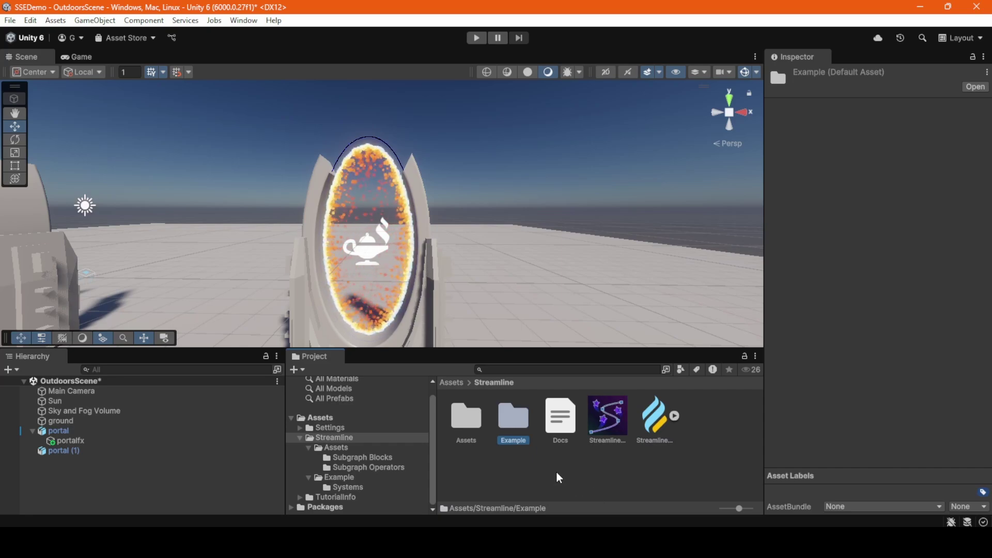
pyautogui.click(613, 439)
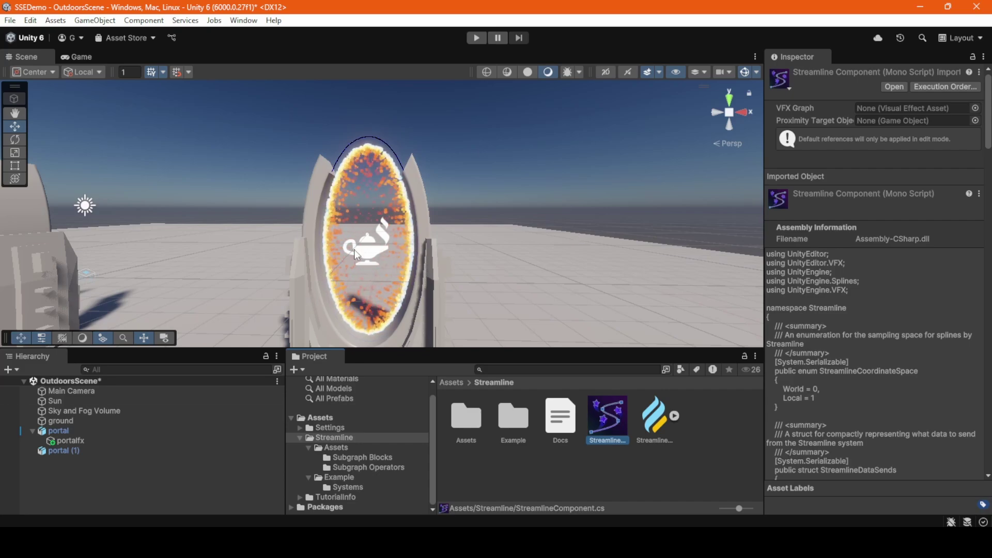
# Create an empty game object at the root of OutdoorsScene and name it Streamline Object
pyautogui.keyDown('alt'); pyautogui.moveTo(411, 272); pyautogui.dragTo(376, 309); pyautogui.keyUp('alt')
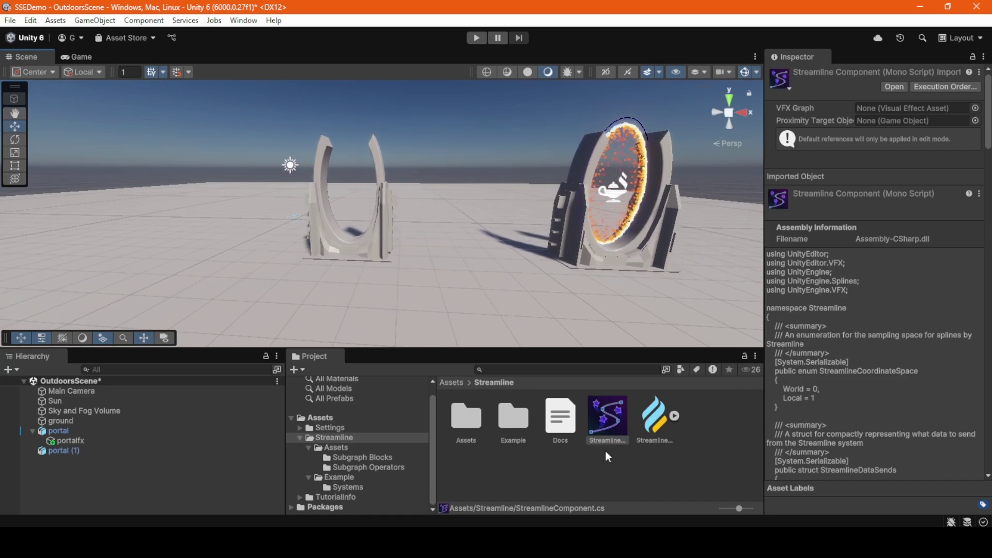
pyautogui.rightClick(45, 467)
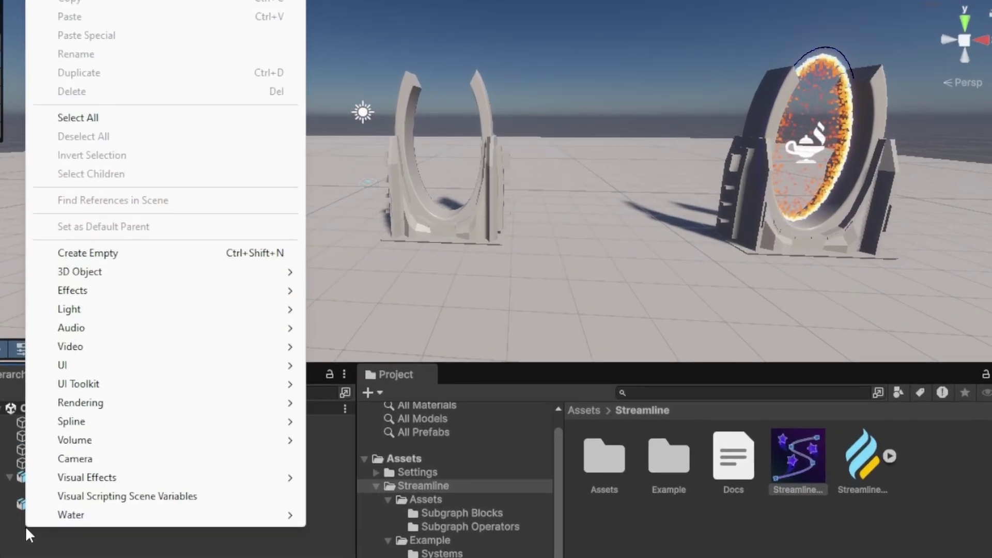
pyautogui.click(195, 254)
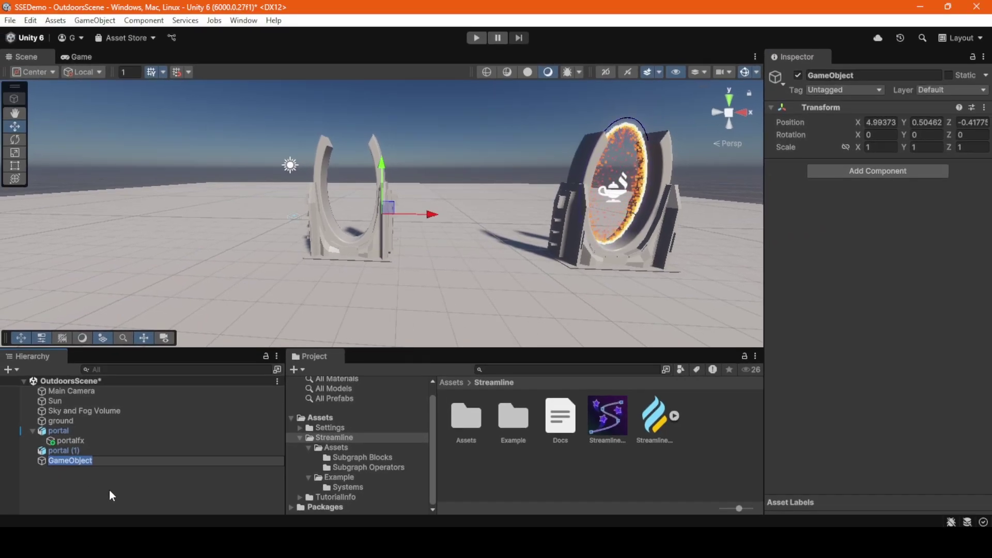
pyautogui.write('Streamline')
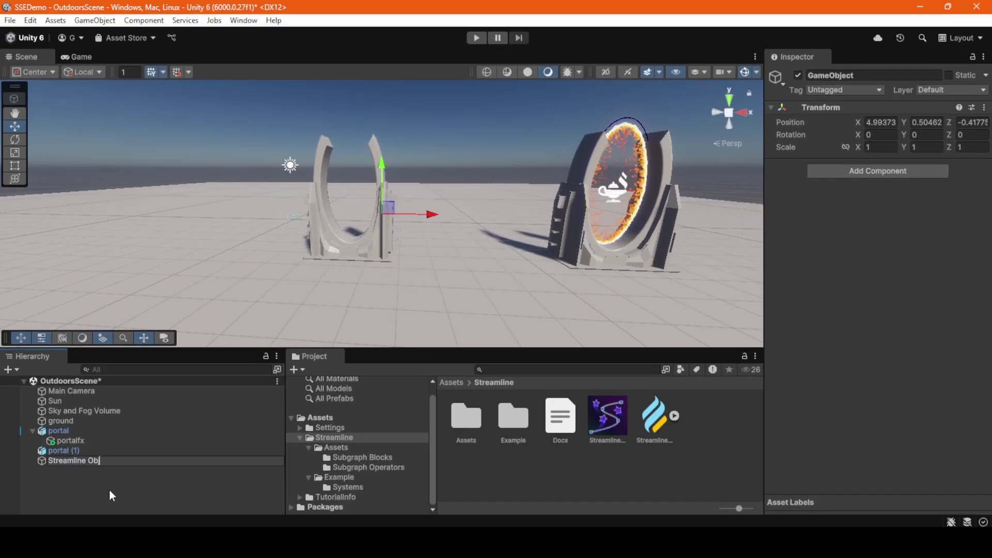
pyautogui.press('Return')
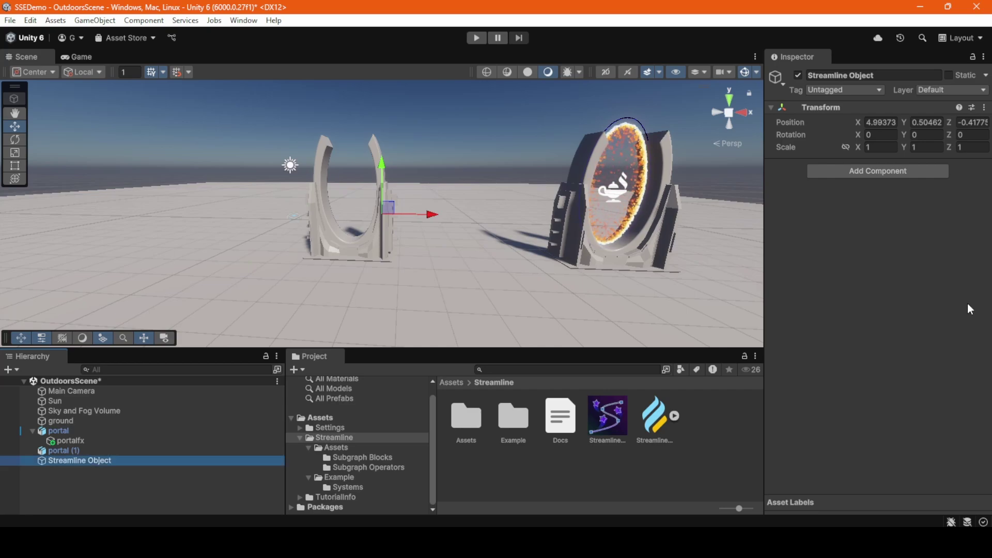
# Add the Streamline Spline Emission component from the Effects category to the Streamline Object
pyautogui.click(869, 166)
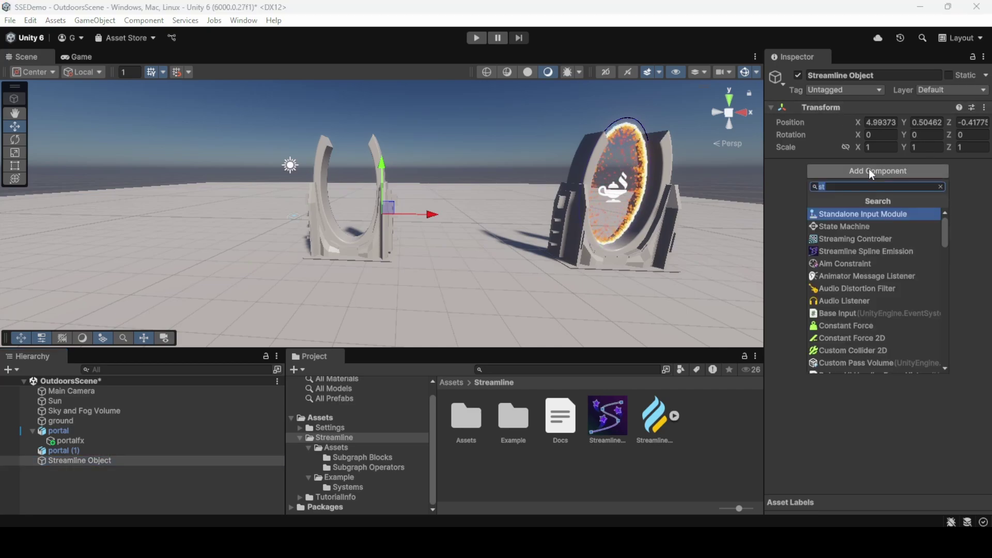
pyautogui.press('BackSpace')
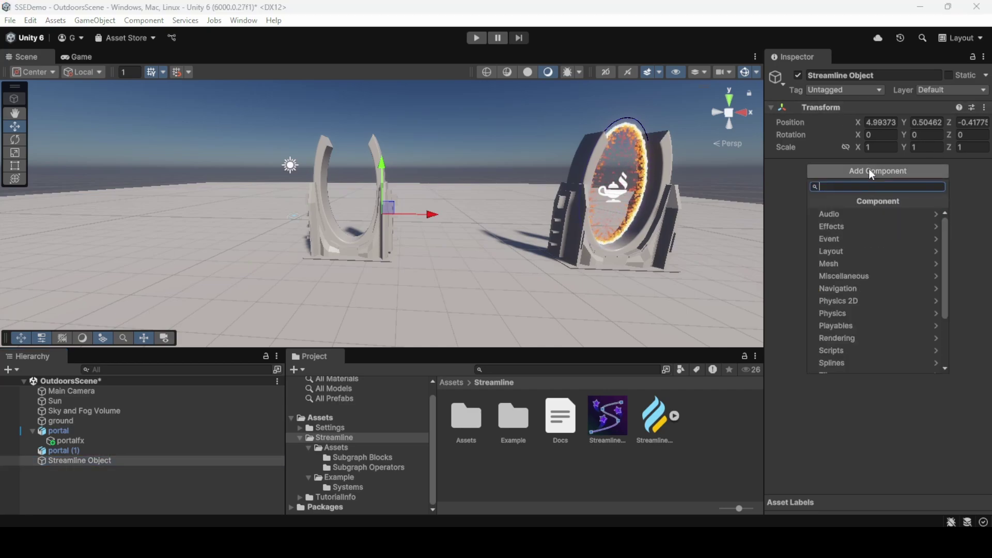
pyautogui.click(935, 231)
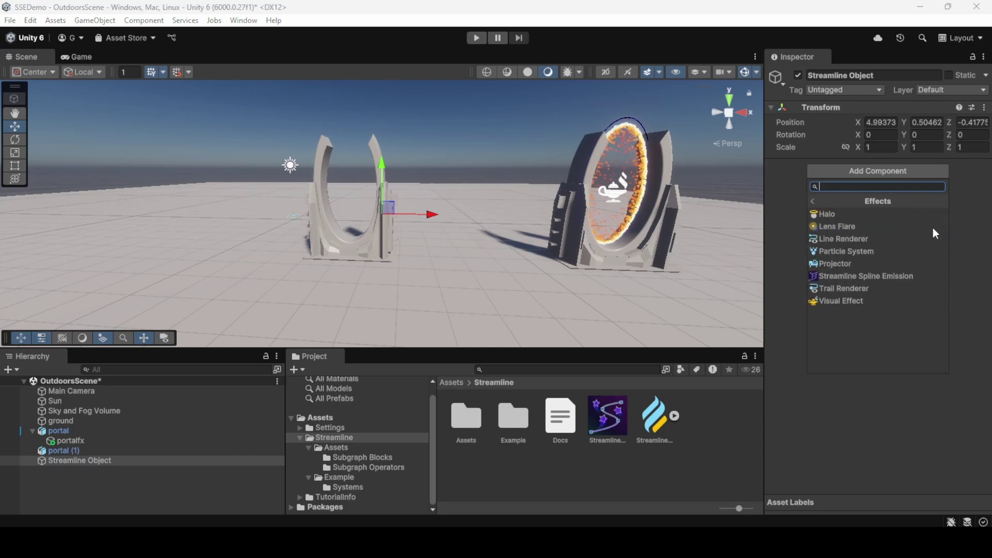
pyautogui.click(877, 278)
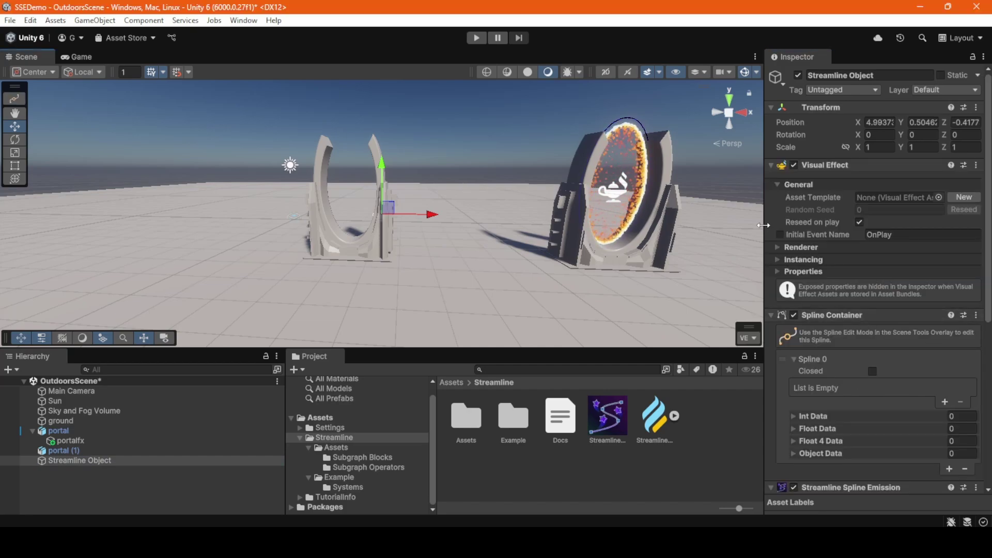
# Widen the Inspector and review the Streamline Object's Visual Effect, Spline Container and Streamline Spline Emission components
pyautogui.moveTo(763, 225); pyautogui.dragTo(647, 225)
pyautogui.scroll(-5, 806, 358)
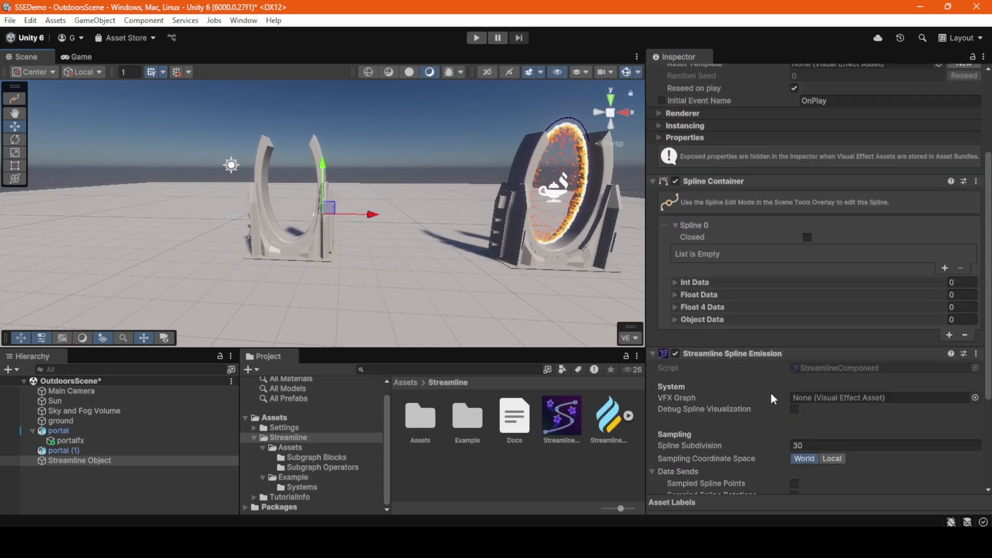
pyautogui.scroll(-3, 764, 401)
pyautogui.scroll(5, 756, 406)
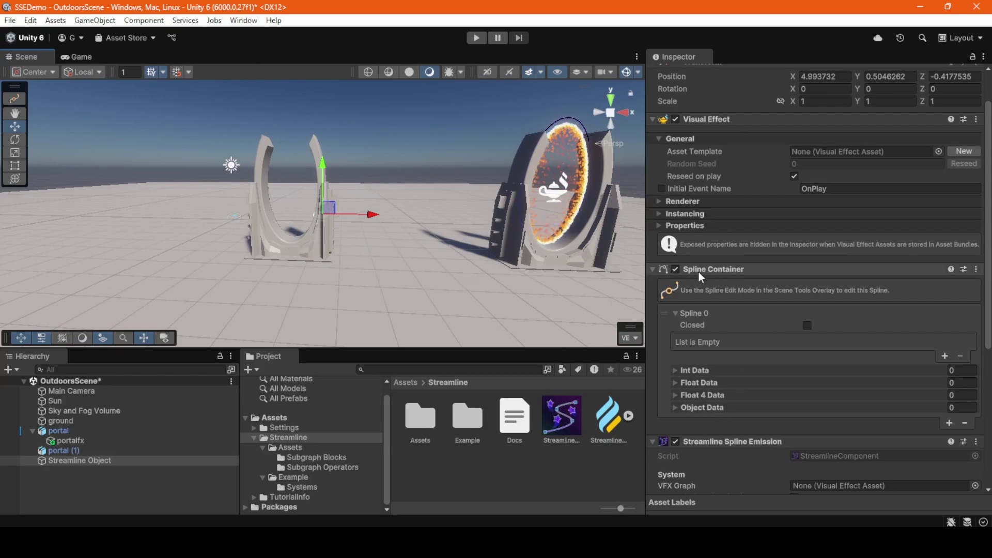
# Open the Package Manager to look at the Unity Registry packages, and close it
pyautogui.click(239, 21)
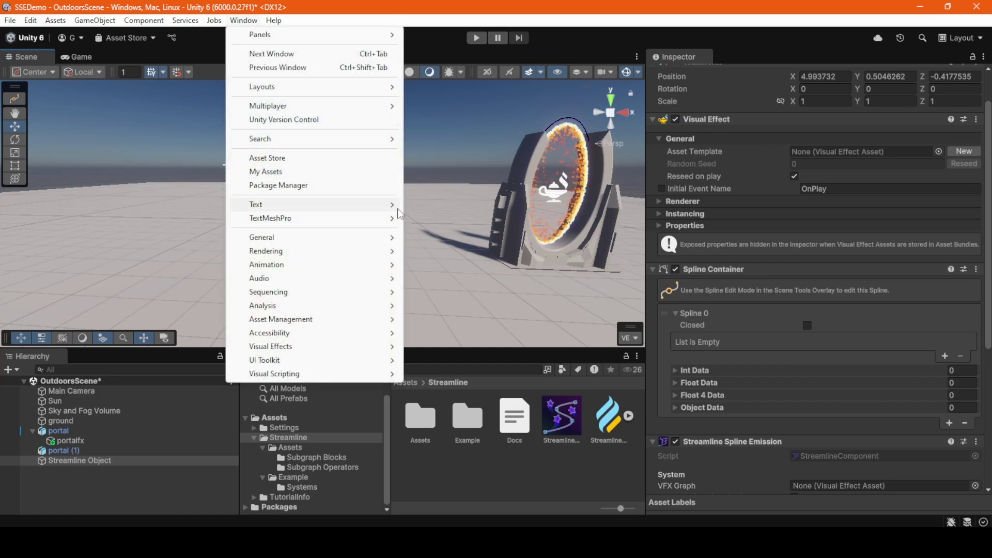
pyautogui.click(287, 188)
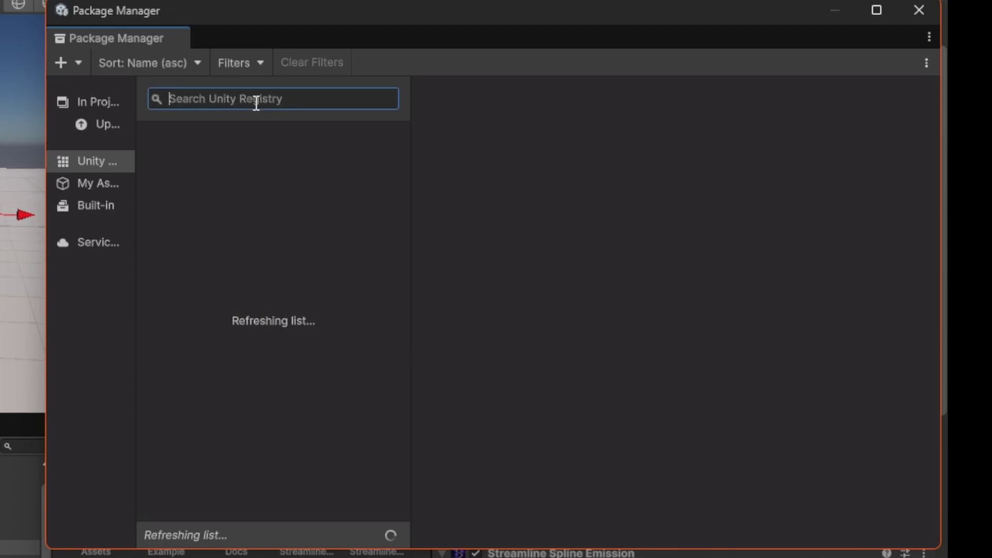
pyautogui.click(939, 11)
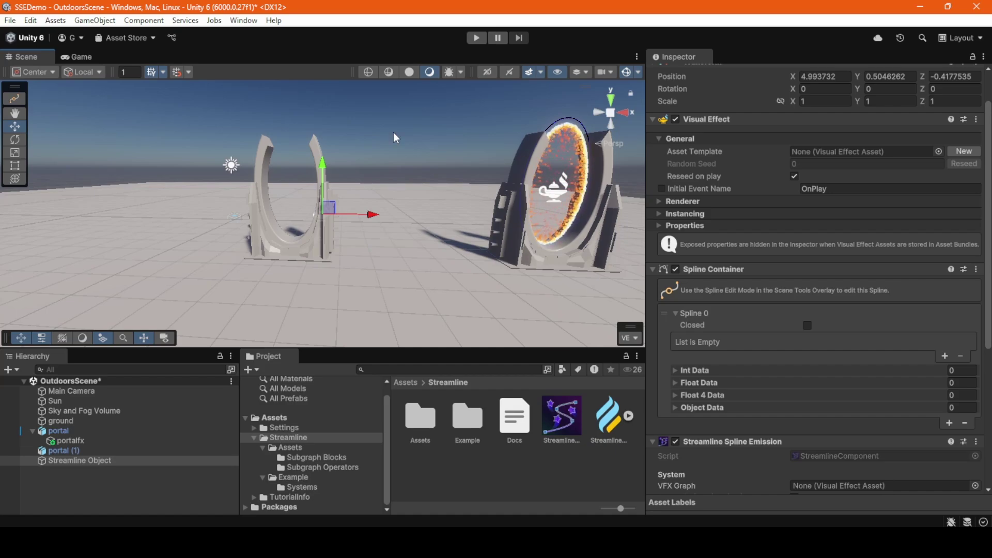
# Move the Streamline Object across the ground to about X 4.87, Z 0.30
pyautogui.moveTo(411, 265); pyautogui.dragTo(326, 285, button='right')
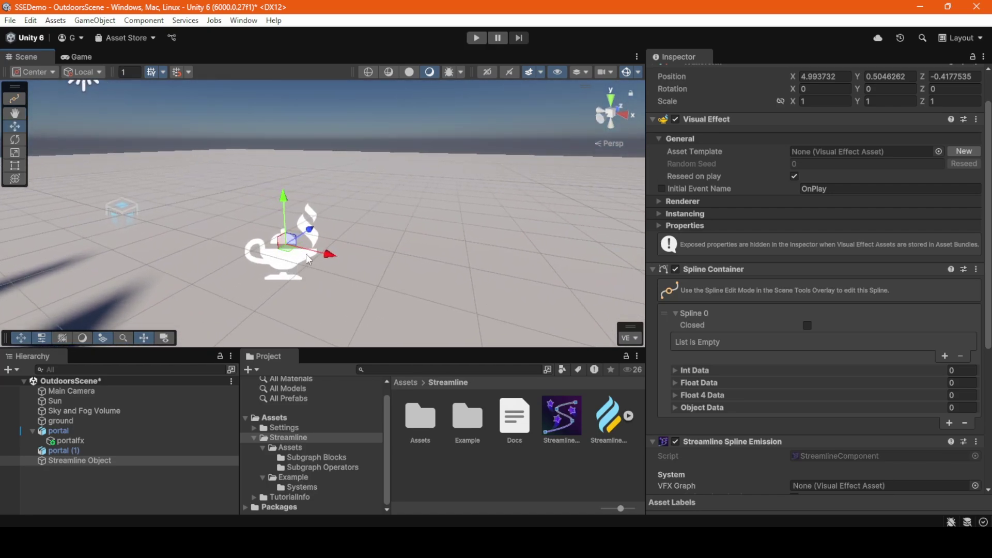
pyautogui.moveTo(294, 255); pyautogui.dragTo(336, 257, button='right')
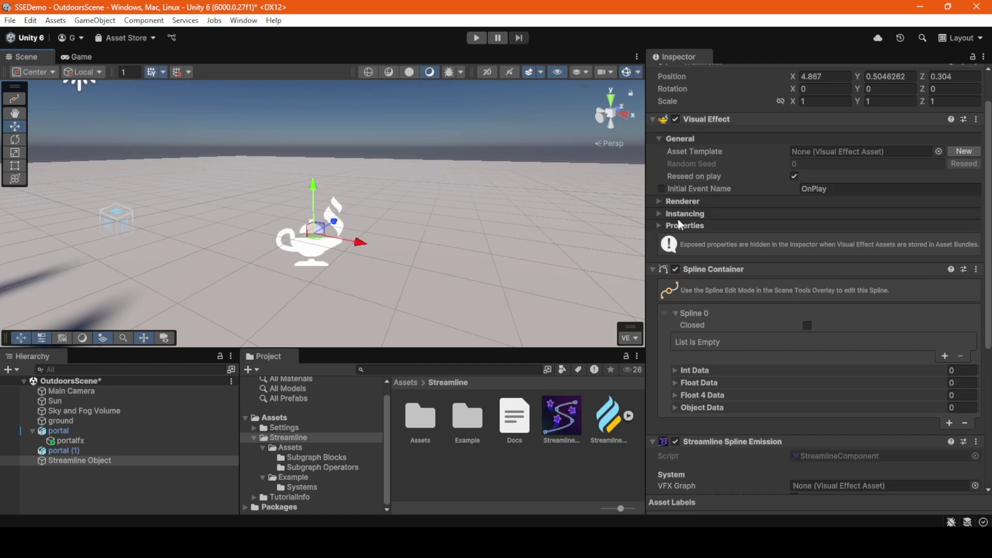
# Add two knots to Spline 0 in the Streamline Object's Spline Container
pyautogui.scroll(1, 688, 172)
pyautogui.scroll(-3, 749, 200)
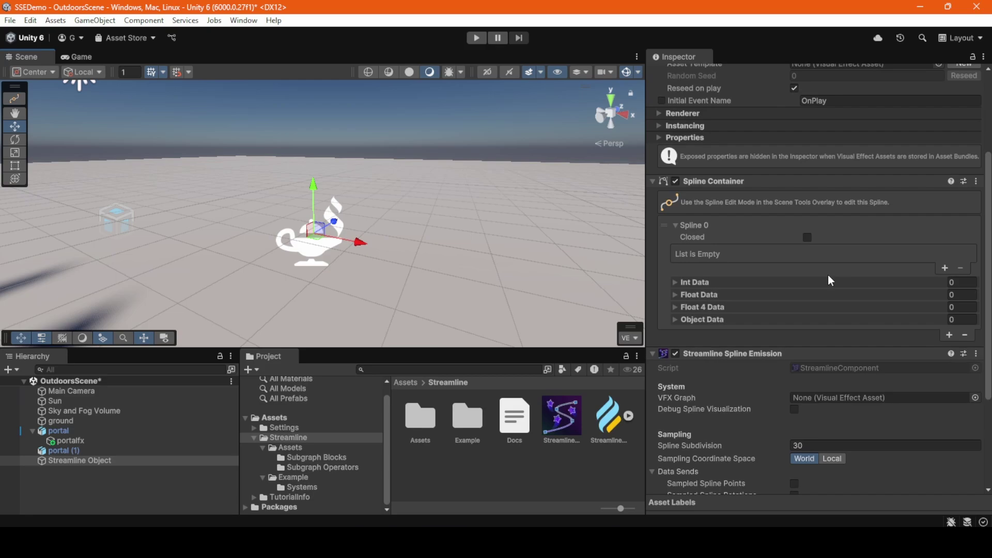
pyautogui.click(943, 269)
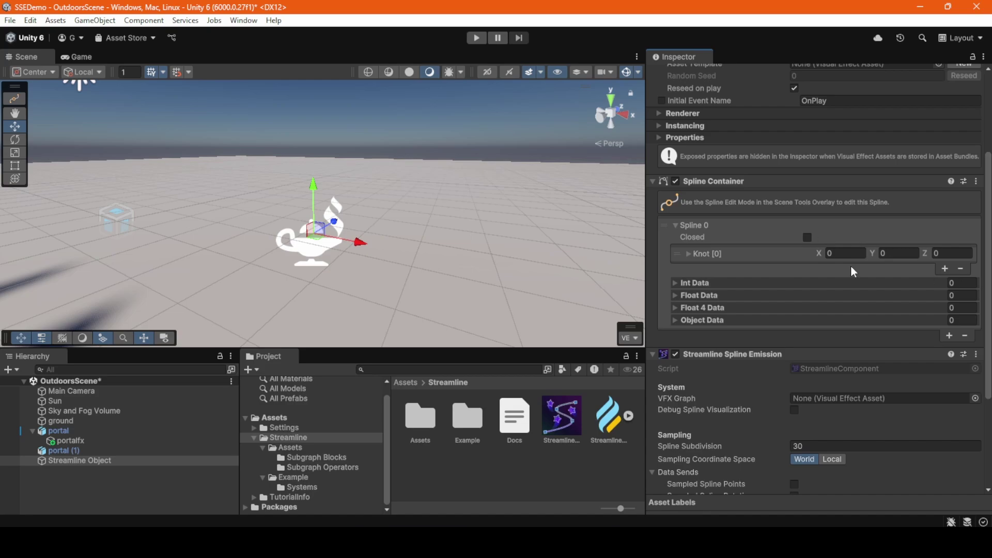
pyautogui.click(944, 268)
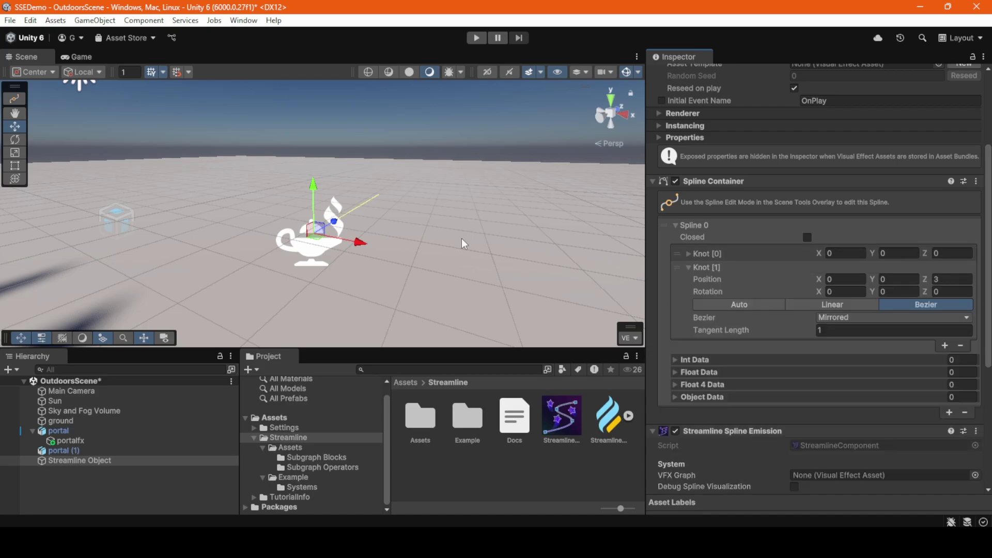
# Enter spline editing for the Streamline Object in the Scene view and inspect its spline from different angles
pyautogui.keyDown('alt'); pyautogui.moveTo(439, 264); pyautogui.dragTo(372, 335); pyautogui.keyUp('alt')
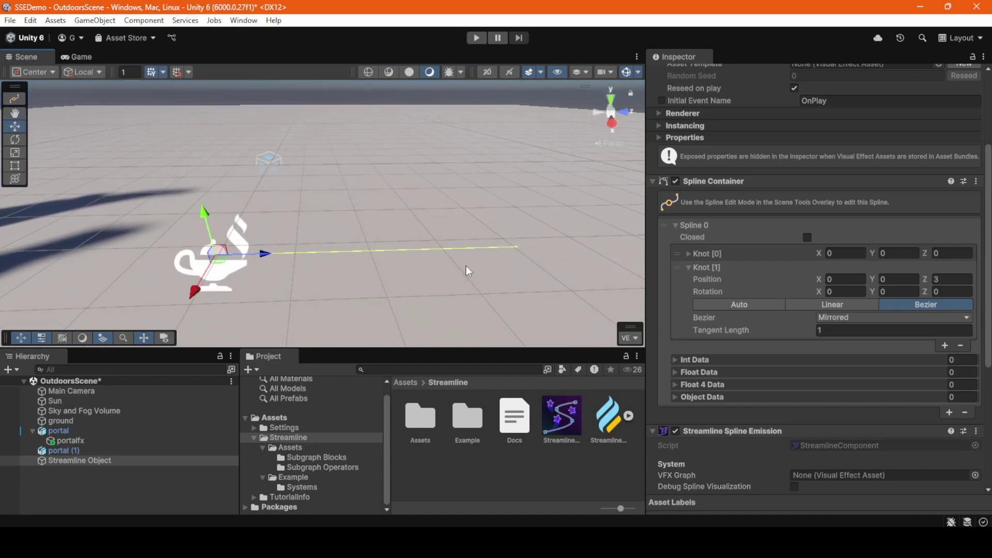
pyautogui.click(14, 98)
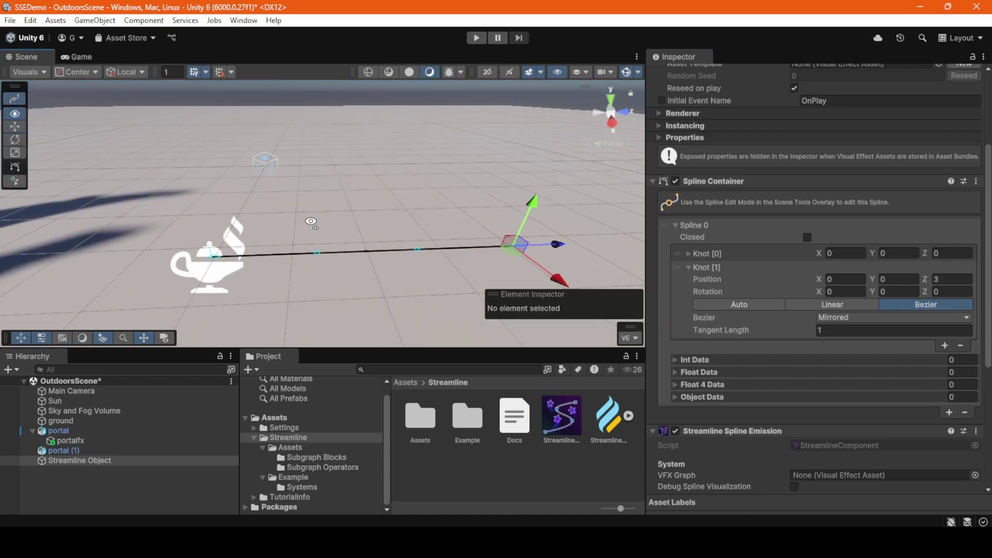
pyautogui.keyDown('alt'); pyautogui.moveTo(310, 248); pyautogui.dragTo(351, 241); pyautogui.keyUp('alt')
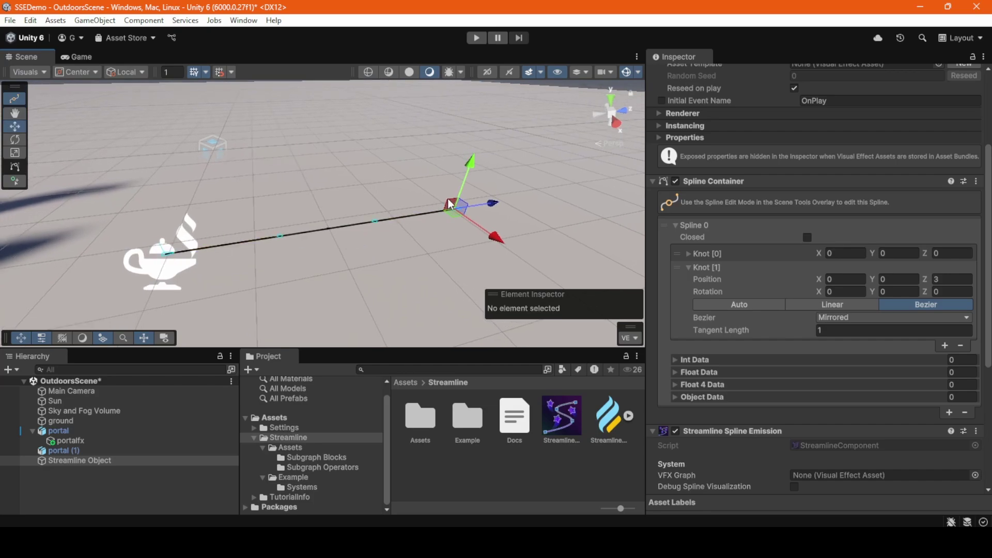
pyautogui.keyDown('alt'); pyautogui.moveTo(448, 221); pyautogui.dragTo(468, 187); pyautogui.keyUp('alt')
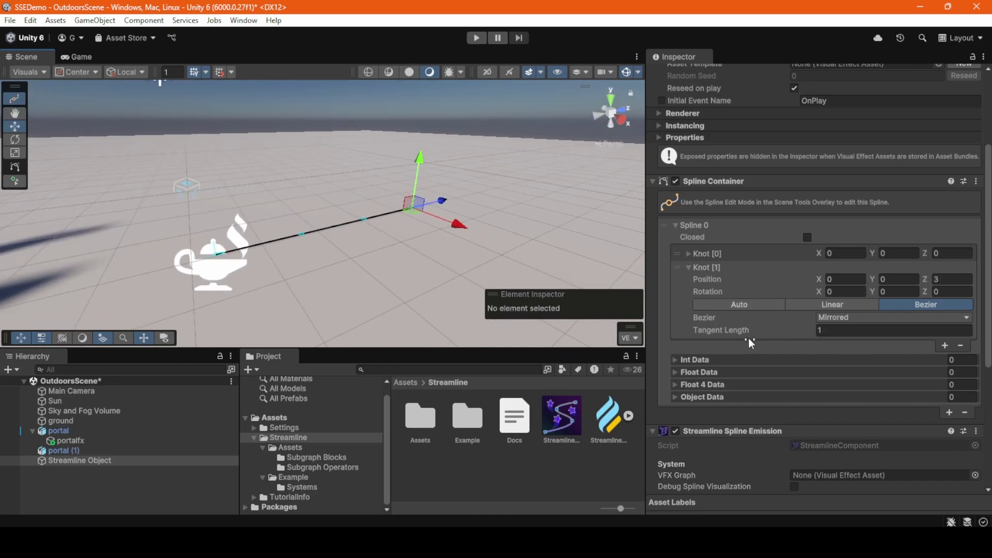
# Examine the Streamline Spline Emission component's system, sampling and data send settings, including the Debug Spline Visualization and Spline Subdivision descriptions
pyautogui.scroll(-2, 696, 255)
pyautogui.scroll(-10, 696, 256)
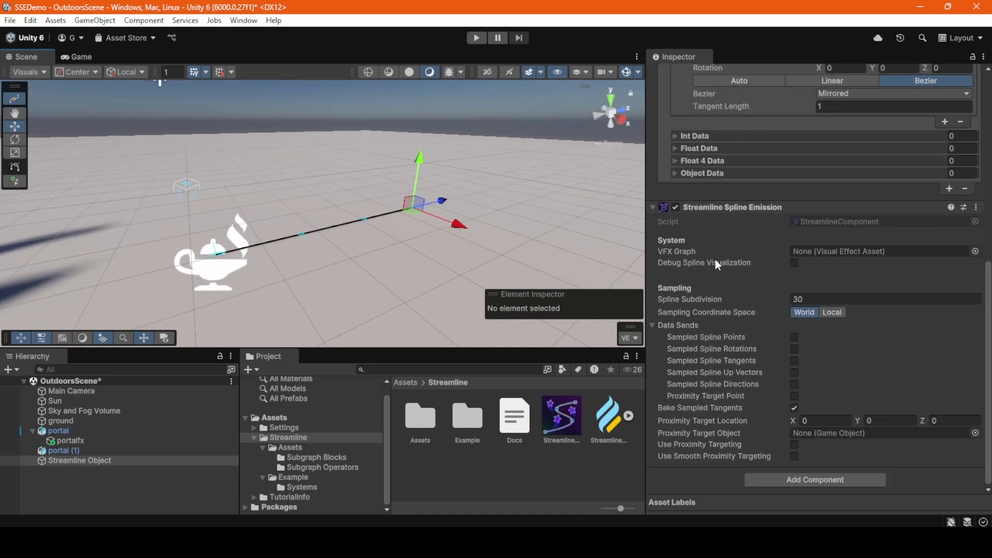
pyautogui.scroll(8, 711, 262)
pyautogui.scroll(-7, 744, 226)
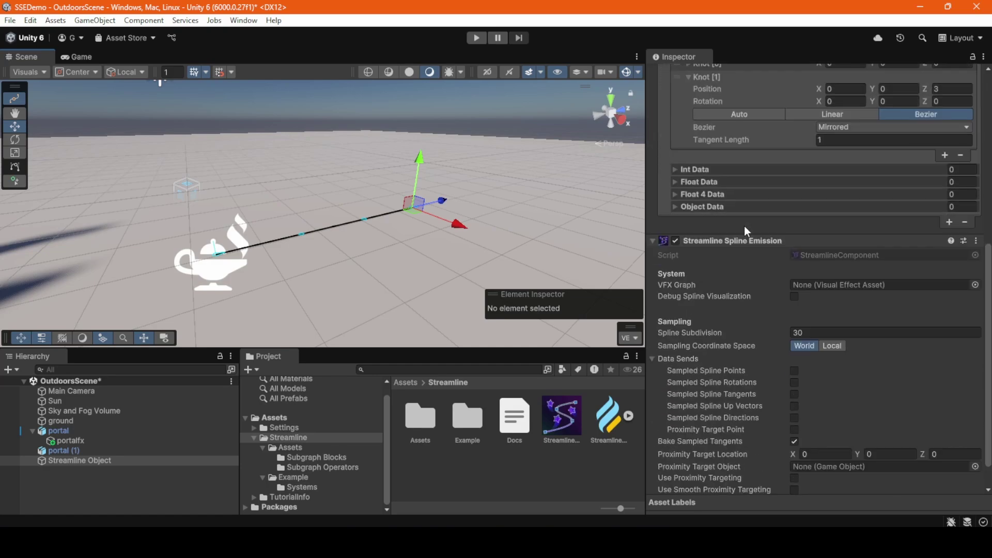
pyautogui.scroll(-1, 744, 274)
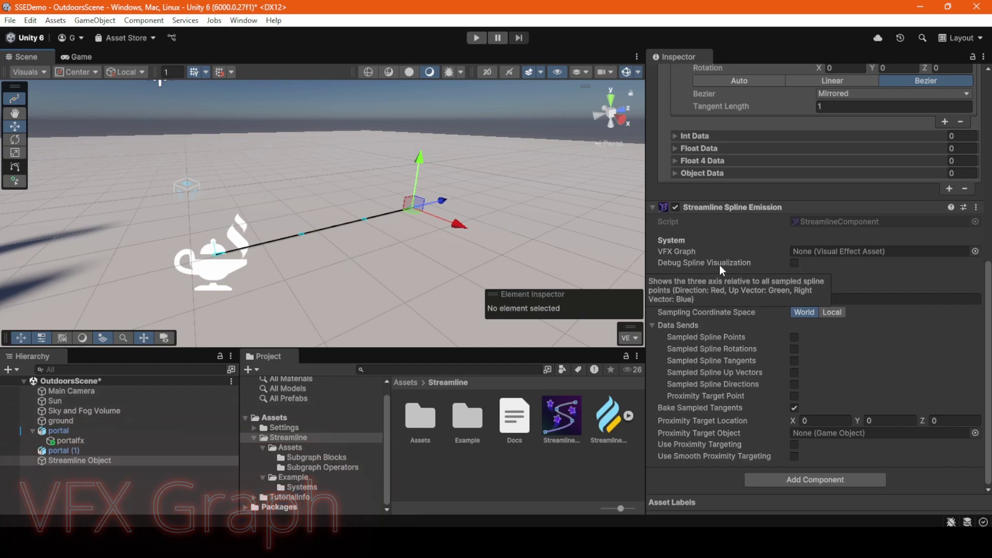
pyautogui.moveTo(712, 265)
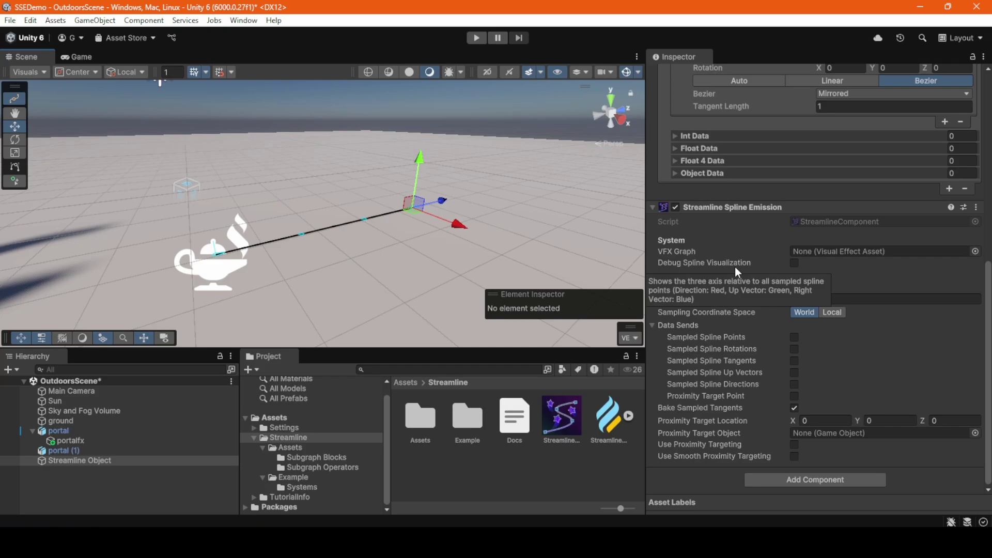
pyautogui.moveTo(712, 300)
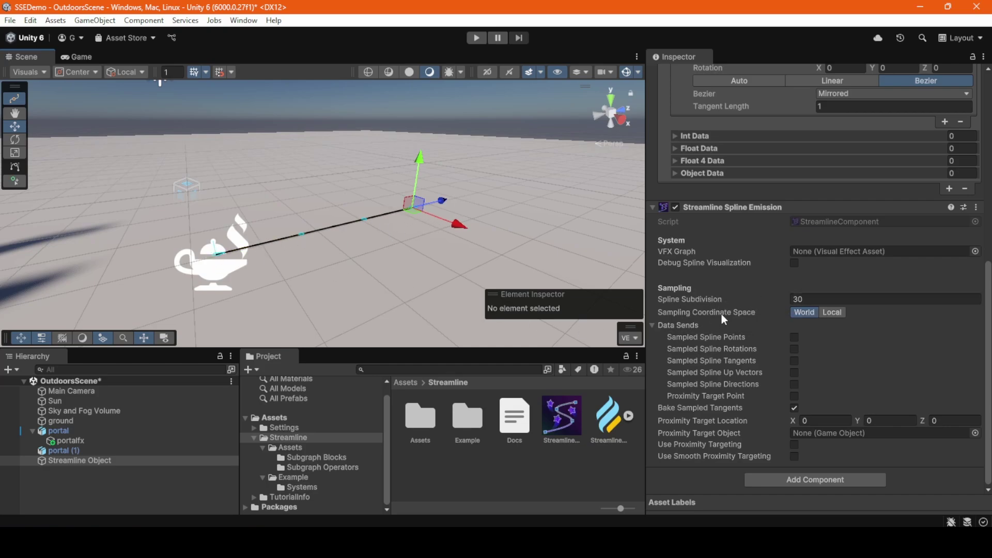
# Try Spline Subdivision values of 1 and 22 in the Streamline Spline Emission component, and restore it to 30
pyautogui.click(803, 299)
pyautogui.moveTo(718, 299); pyautogui.dragTo(690, 299)
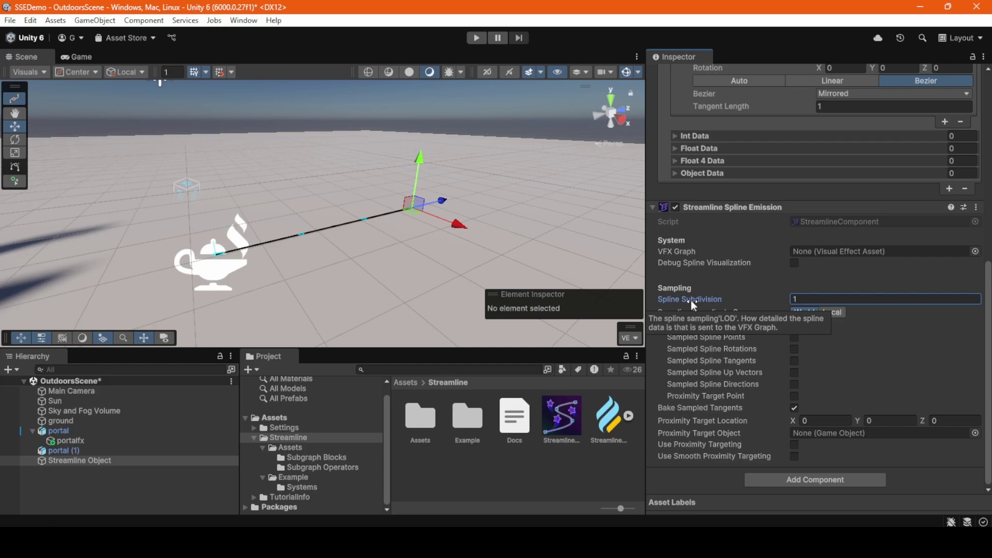
pyautogui.moveTo(690, 299)
pyautogui.mouseDown()
pyautogui.moveTo(702, 299)
pyautogui.moveTo(694, 299)
pyautogui.mouseUp()
pyautogui.moveTo(696, 300); pyautogui.dragTo(705, 300)
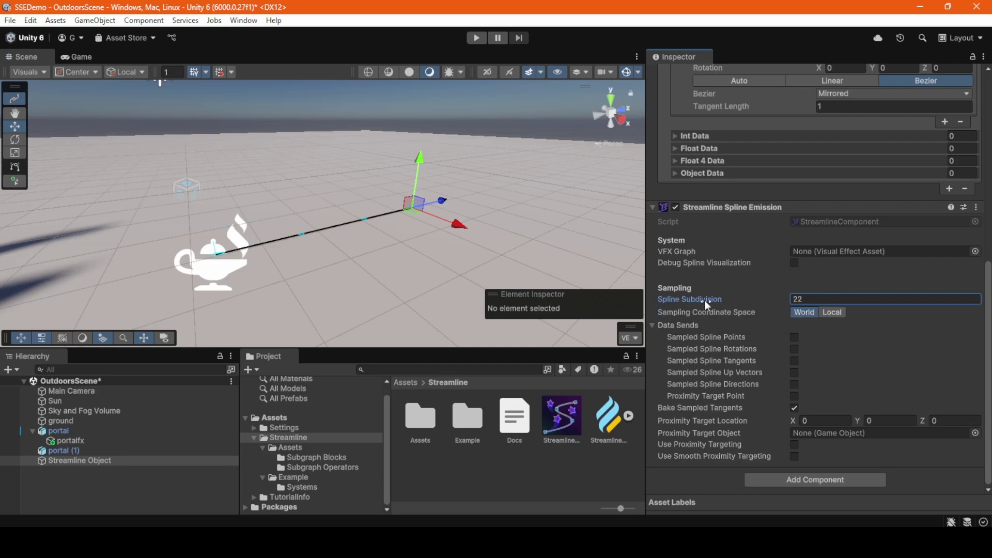
pyautogui.click(812, 299)
pyautogui.write('30')
pyautogui.press('Return')
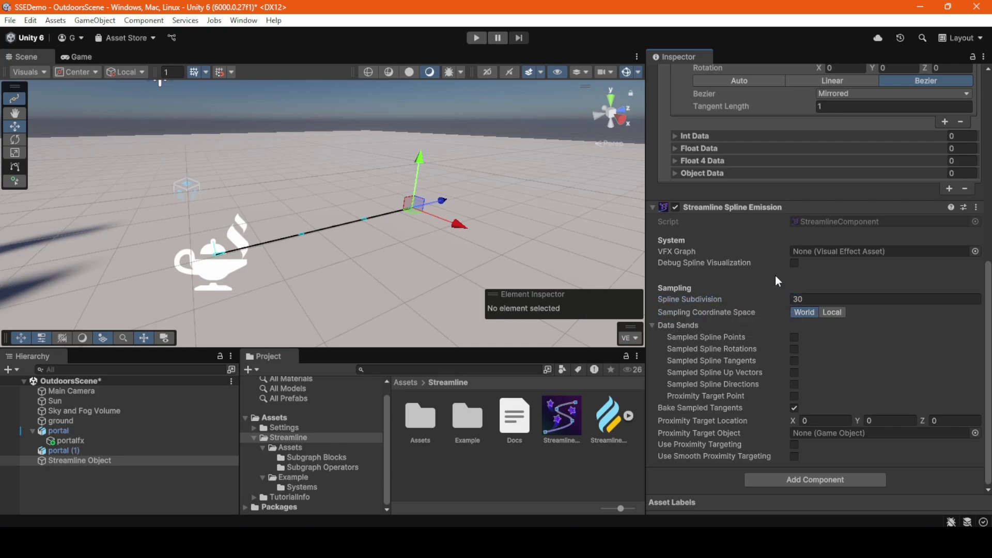
# Examine the Sampling Coordinate Space, Data Sends and Spline Subdivision settings of the Streamline Spline Emission component
pyautogui.moveTo(832, 318)
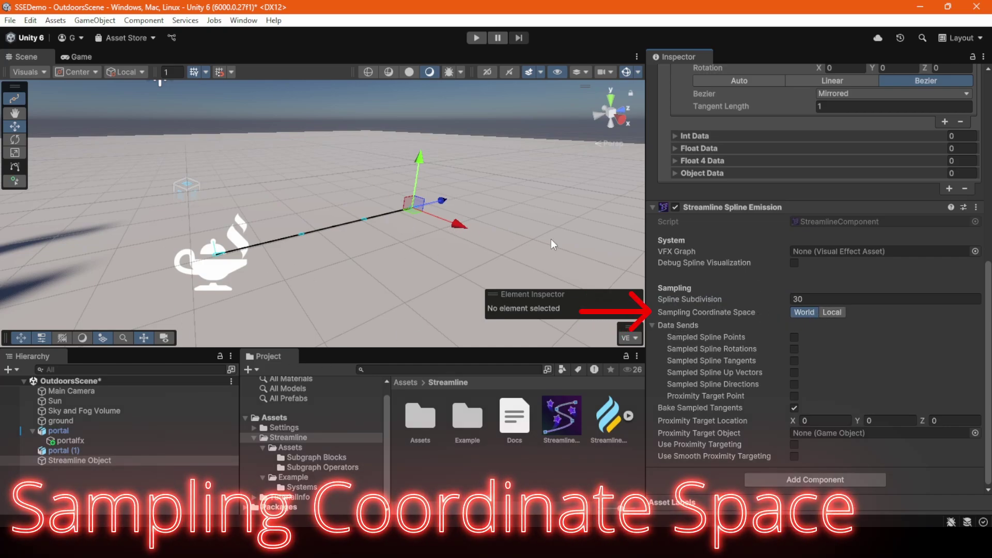
pyautogui.moveTo(757, 313)
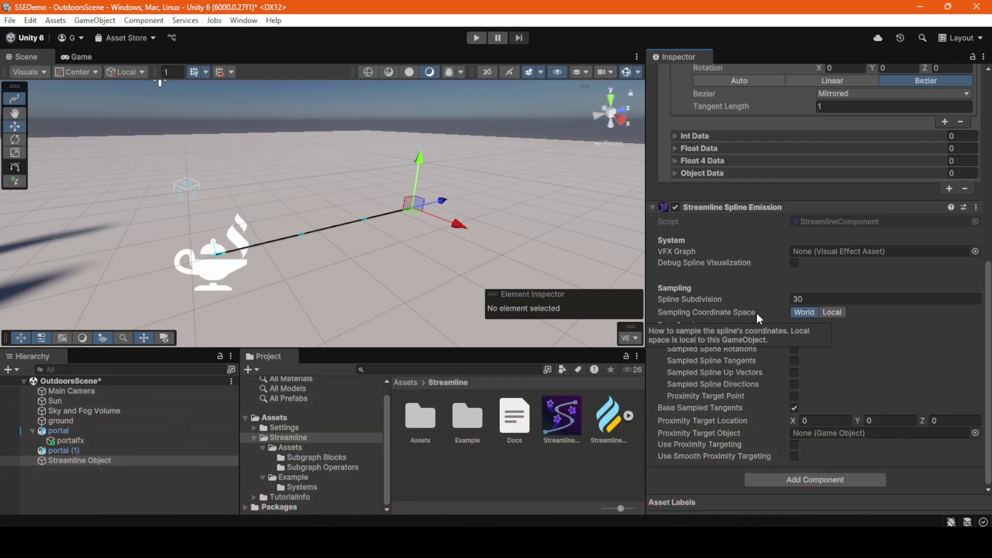
pyautogui.moveTo(504, 163); pyautogui.dragTo(455, 132, button='right')
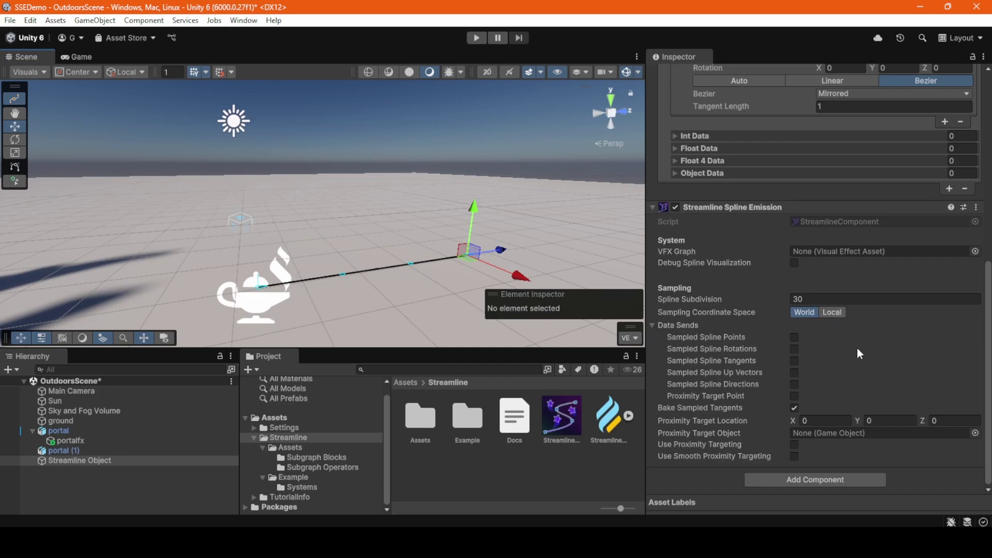
pyautogui.scroll(3, 663, 335)
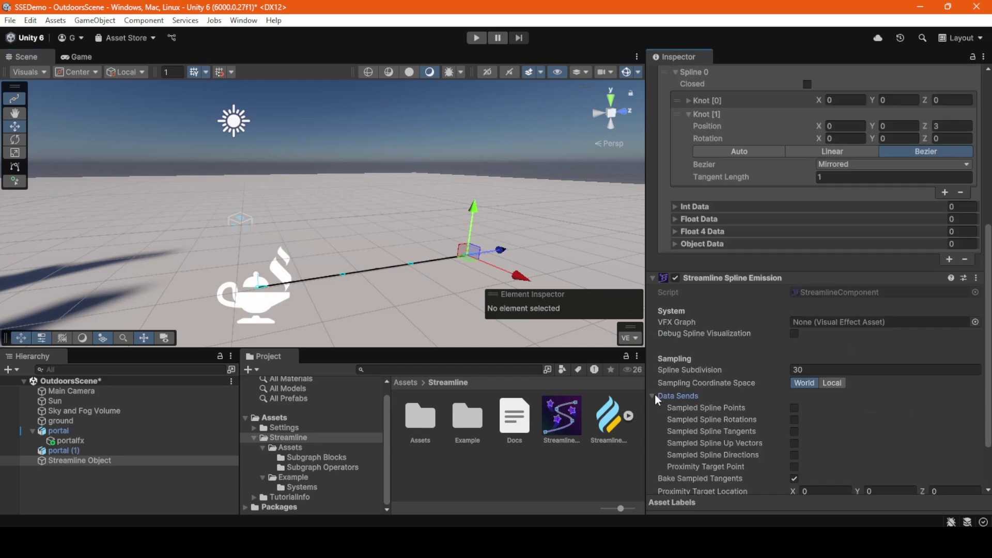
pyautogui.scroll(-3, 655, 395)
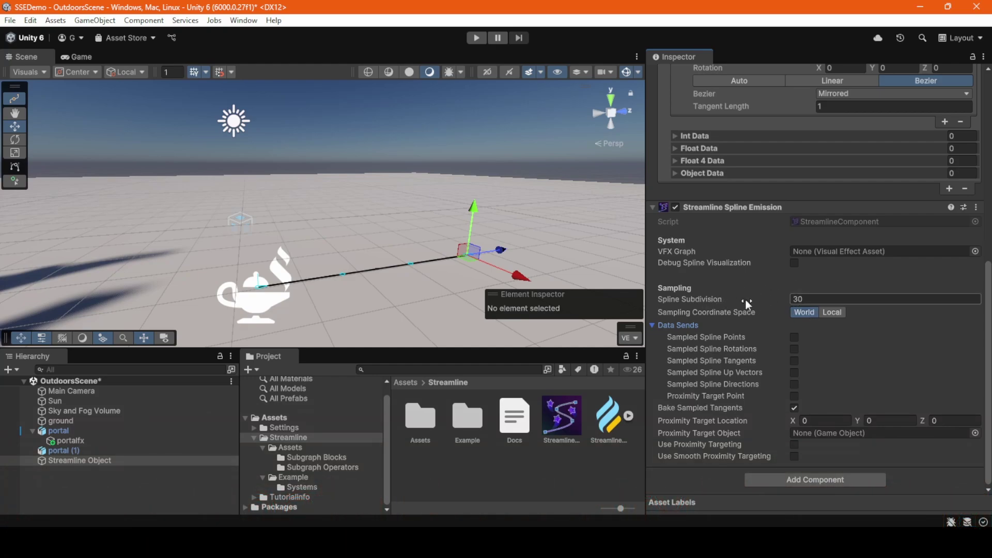
pyautogui.moveTo(745, 298)
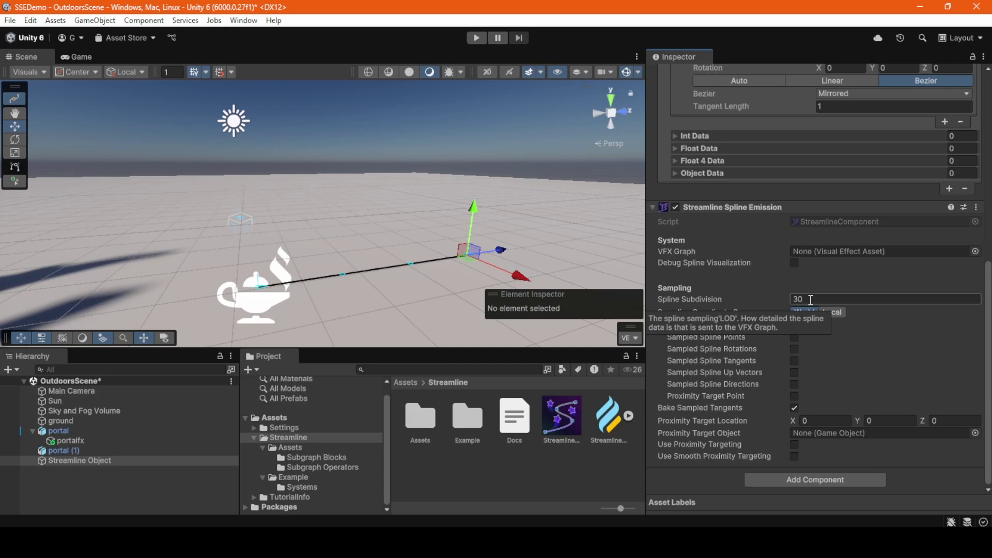
pyautogui.click(780, 303)
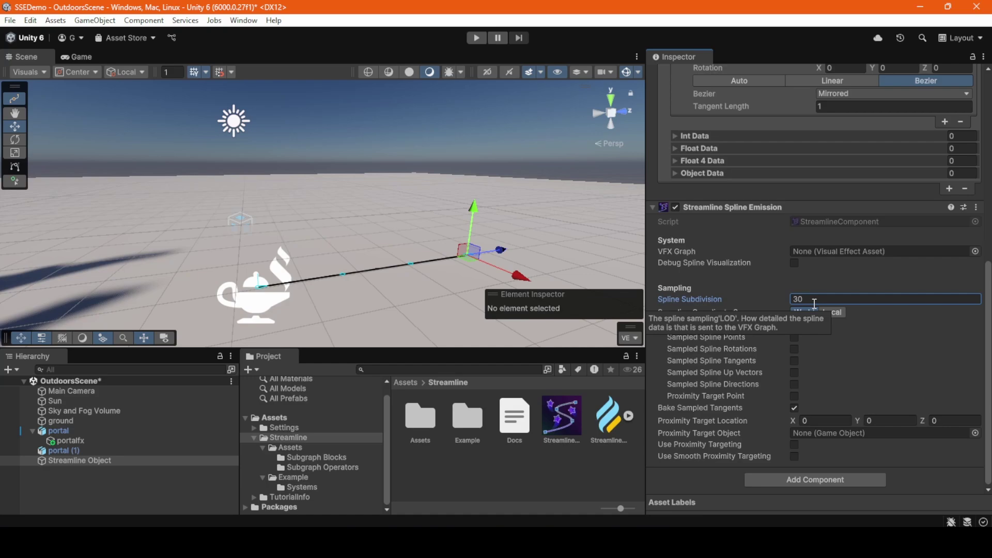
# Assign the StreamlineVFX asset as the VFX Graph of the Streamline Spline Emission component
pyautogui.scroll(3, 718, 305)
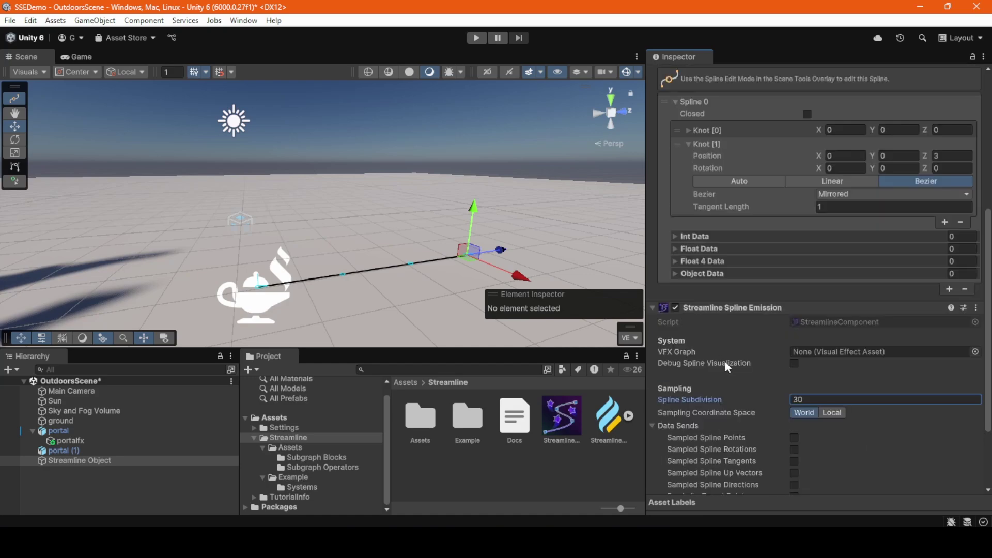
pyautogui.scroll(-1, 726, 373)
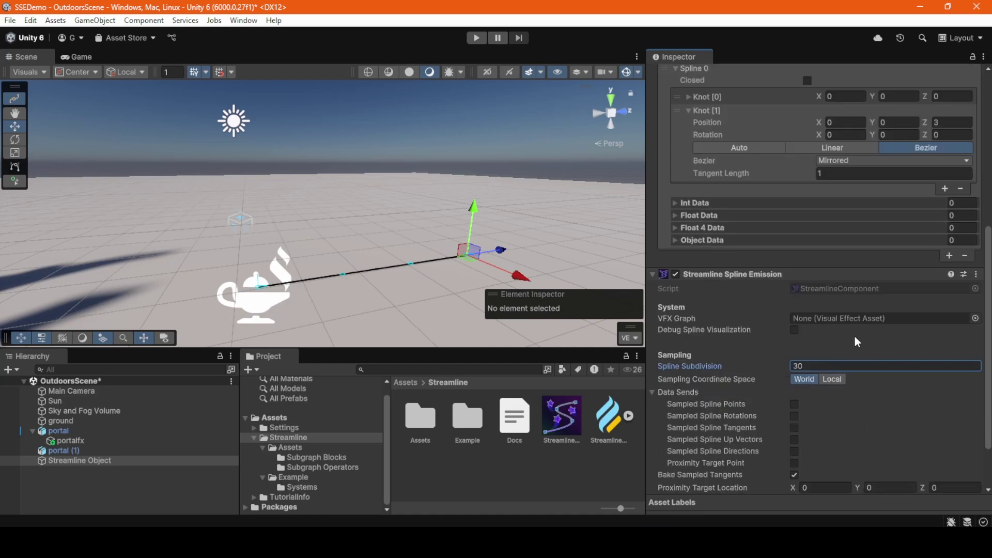
pyautogui.click(975, 318)
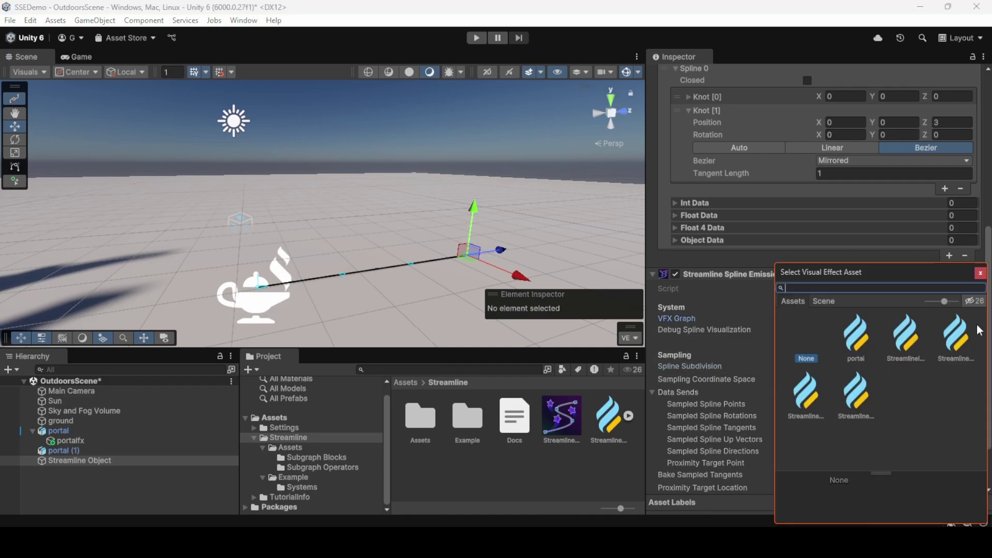
pyautogui.click(859, 406)
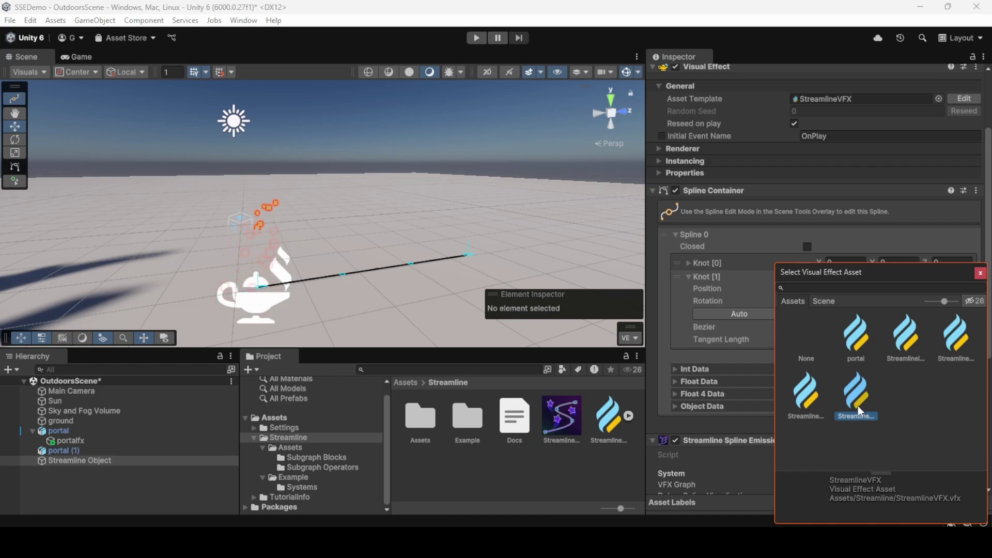
pyautogui.click(980, 273)
pyautogui.scroll(-5, 801, 280)
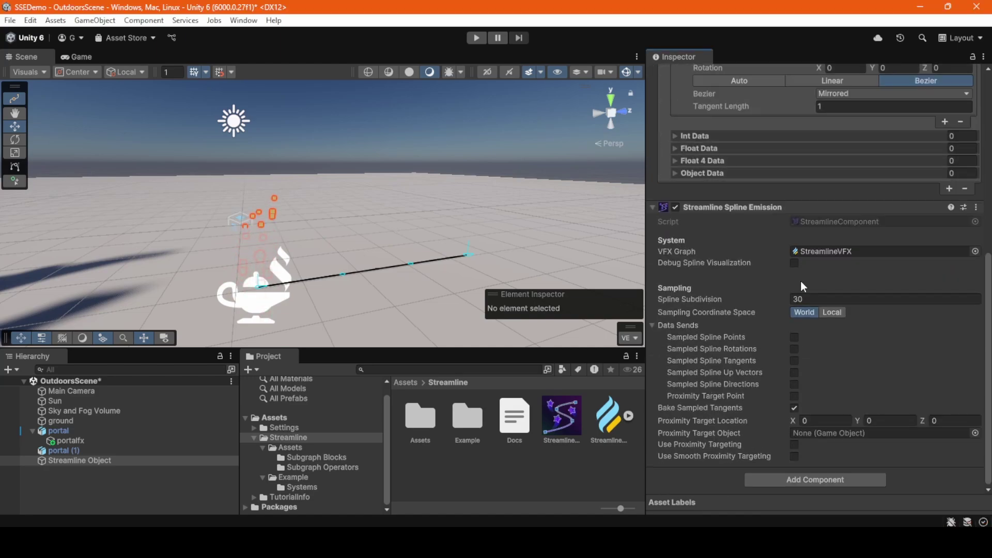
# Collapse the General section of the Streamline Object's Visual Effect component
pyautogui.scroll(5, 796, 269)
pyautogui.scroll(3, 851, 302)
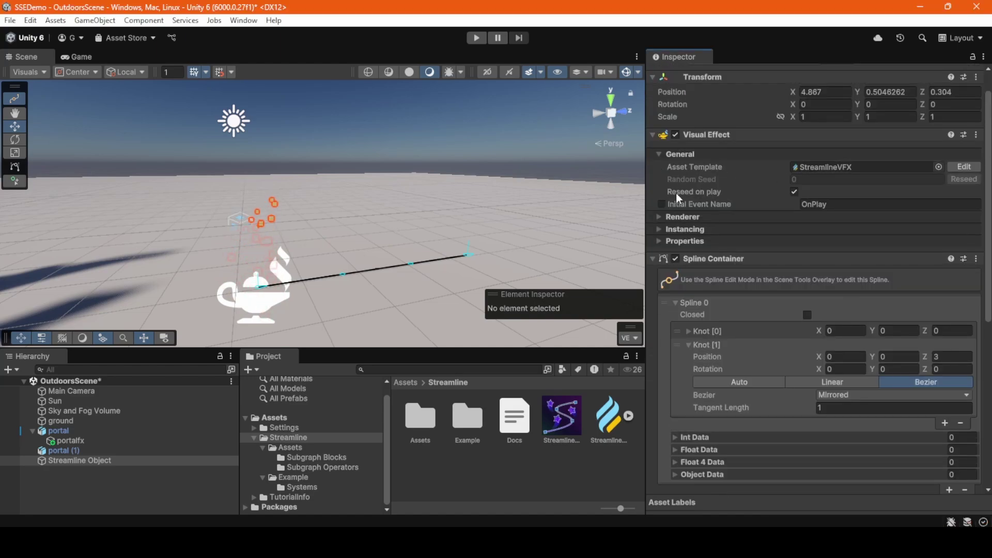
pyautogui.click(659, 154)
# Enable sending of Sampled Spline Points in the Streamline Spline Emission component's Data Sends
pyautogui.scroll(-5, 746, 242)
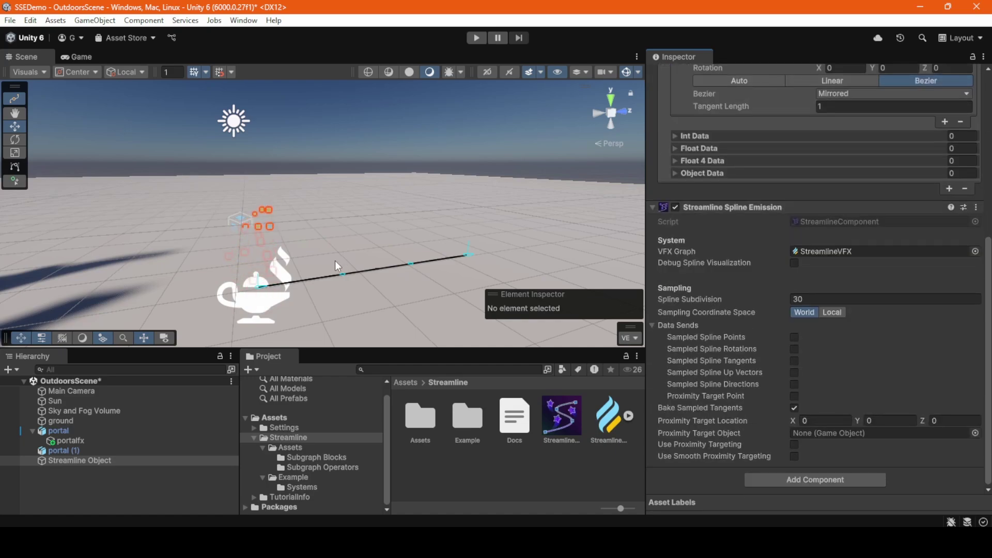
pyautogui.keyDown('alt'); pyautogui.moveTo(290, 255); pyautogui.dragTo(363, 296); pyautogui.keyUp('alt')
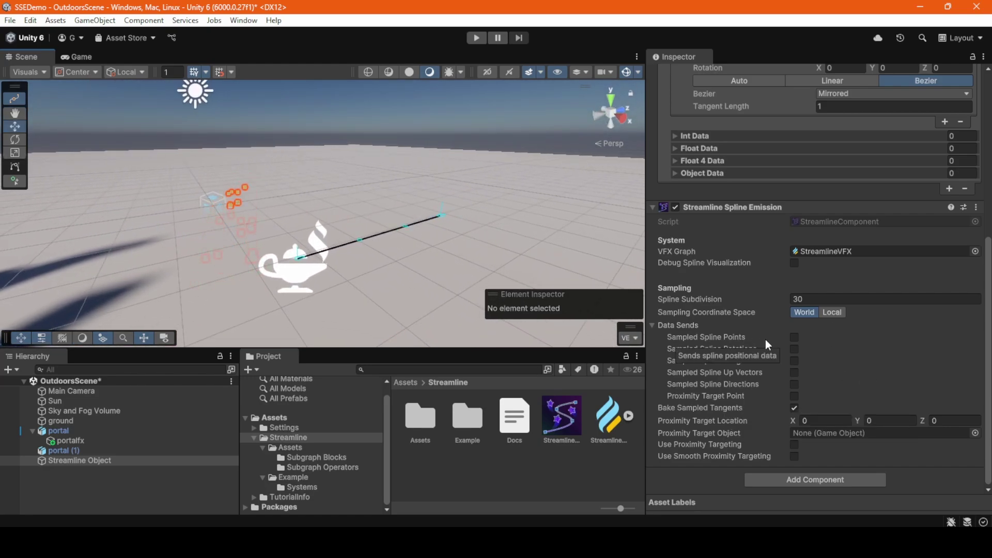
pyautogui.click(793, 337)
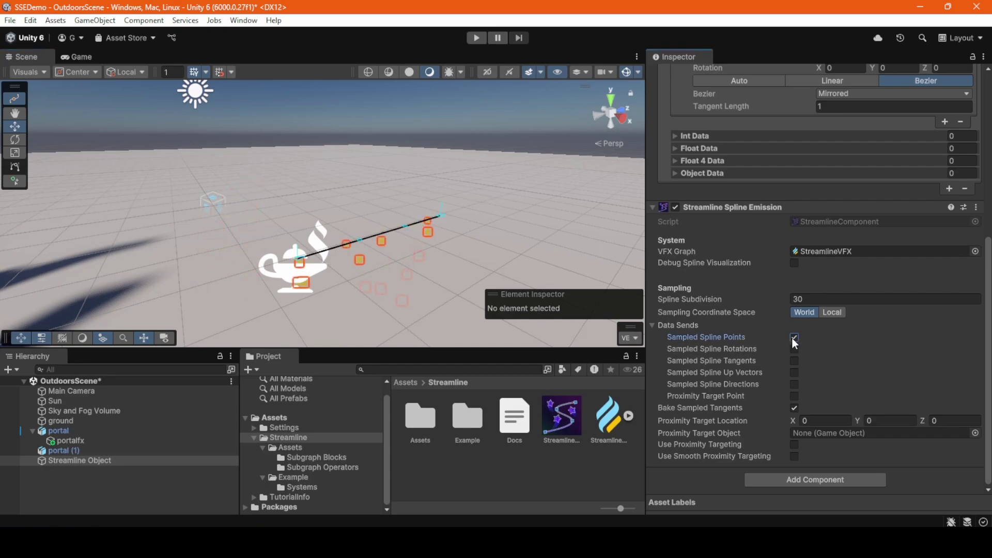
# Raise the Streamline Object above the ground to about Y 1.76
pyautogui.keyDown('alt'); pyautogui.moveTo(467, 234); pyautogui.dragTo(414, 241); pyautogui.keyUp('alt')
pyautogui.moveTo(312, 204); pyautogui.dragTo(304, 95)
pyautogui.keyDown('alt'); pyautogui.moveTo(457, 226); pyautogui.dragTo(408, 243); pyautogui.keyUp('alt')
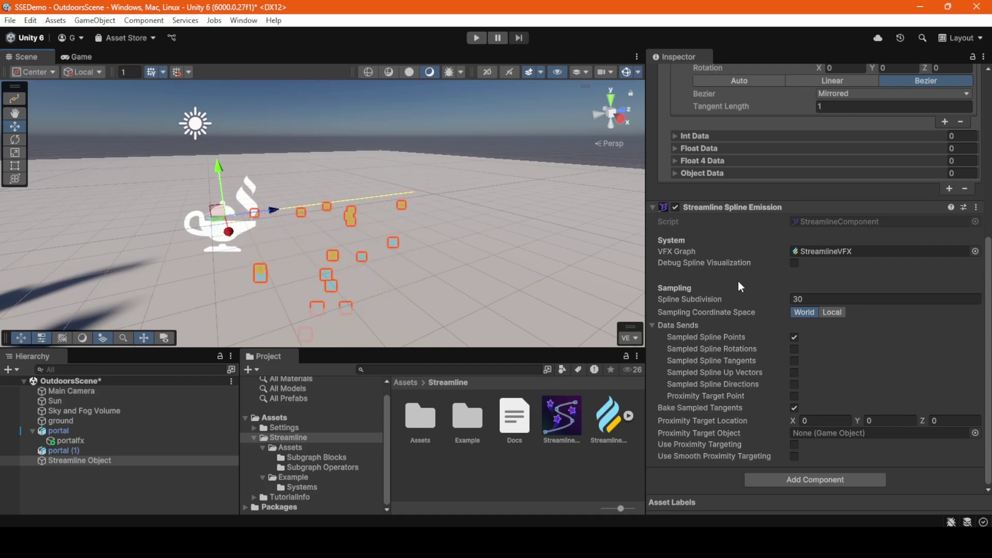
# Expand the Visual Effect component's Properties and examine the StreamlineSplinePositionZ curve up close, closing it without changes
pyautogui.scroll(6, 739, 282)
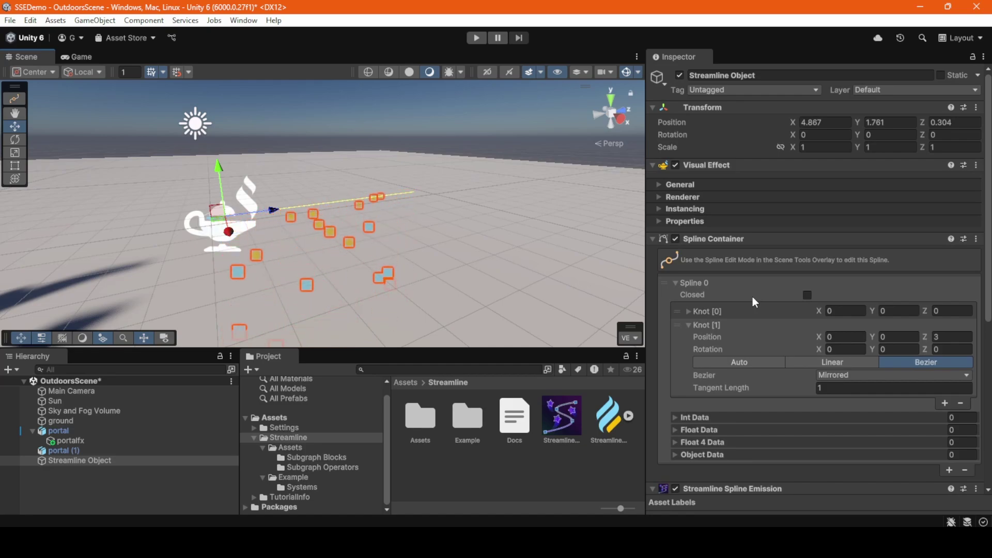
pyautogui.click(659, 222)
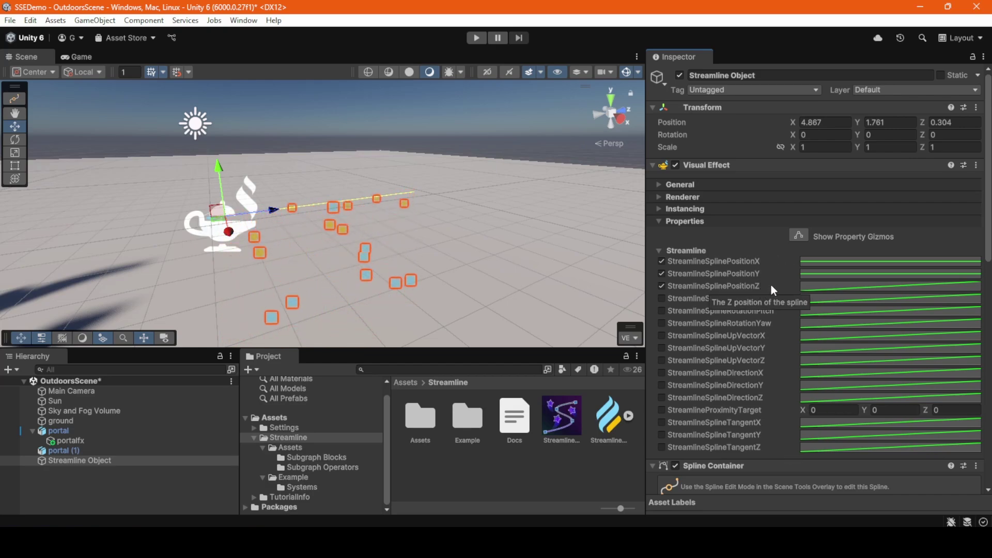
pyautogui.click(873, 292)
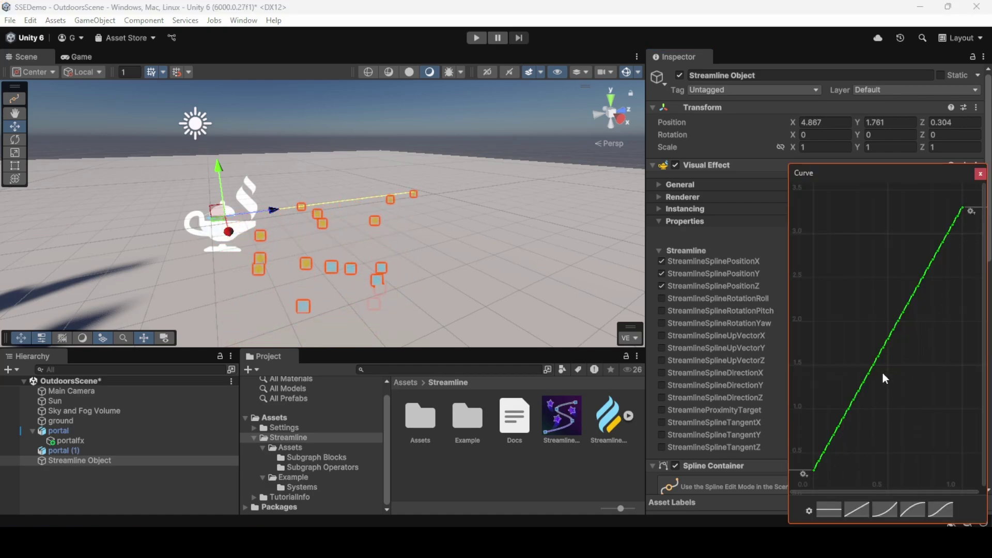
pyautogui.scroll(5, 882, 375)
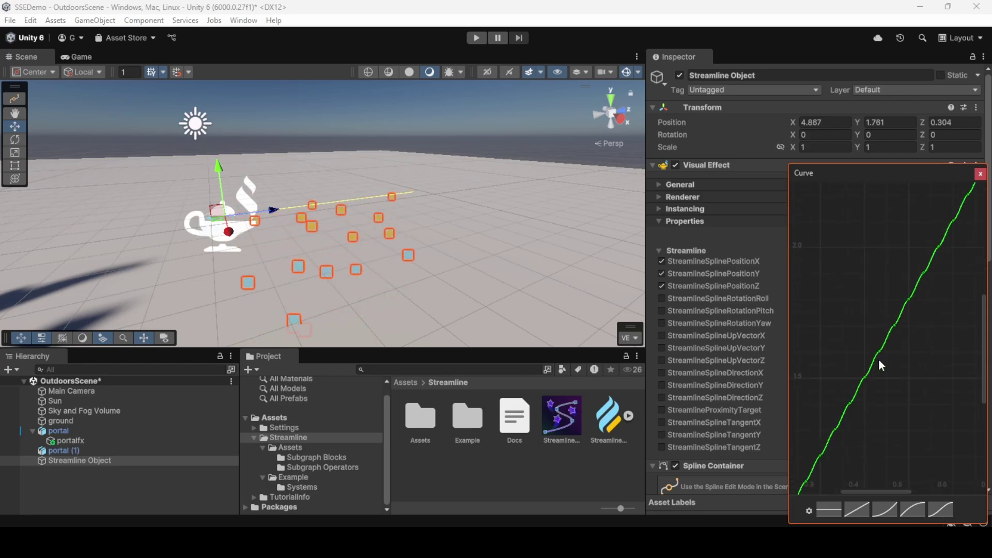
pyautogui.scroll(-3, 881, 365)
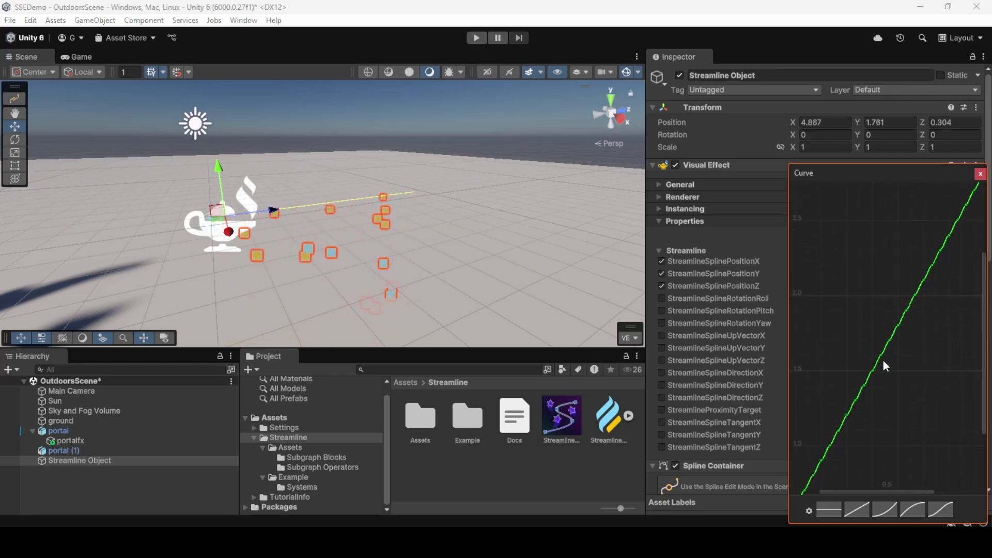
pyautogui.scroll(-4, 882, 361)
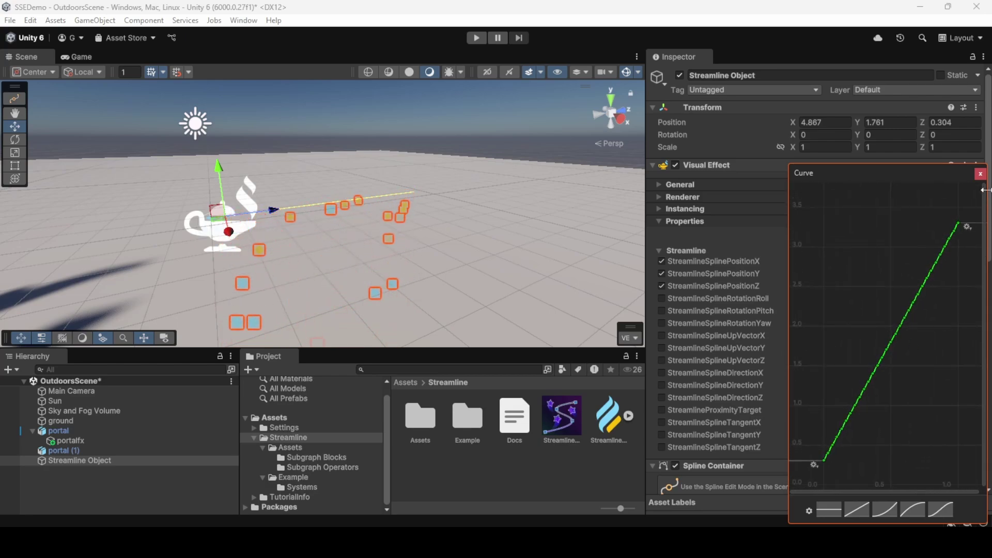
pyautogui.click(980, 173)
# View the StreamlineSplinePositionX curve in the Visual Effect properties and close it without changes
pyautogui.click(871, 262)
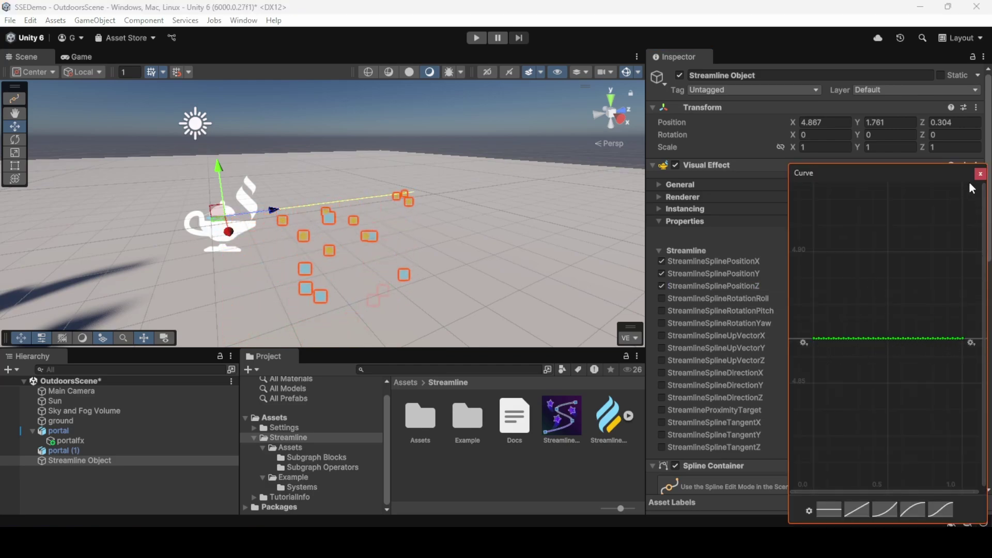
pyautogui.click(980, 175)
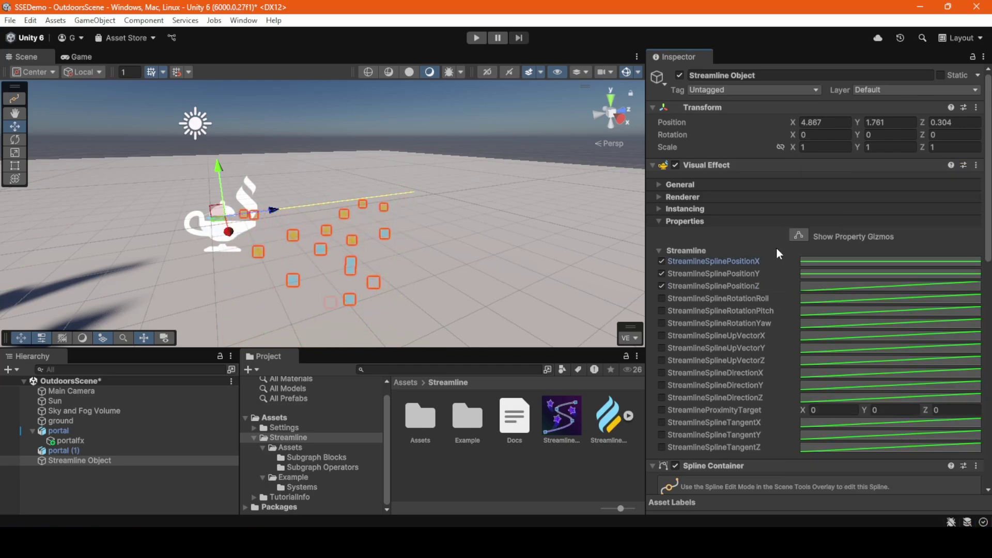
pyautogui.click(832, 262)
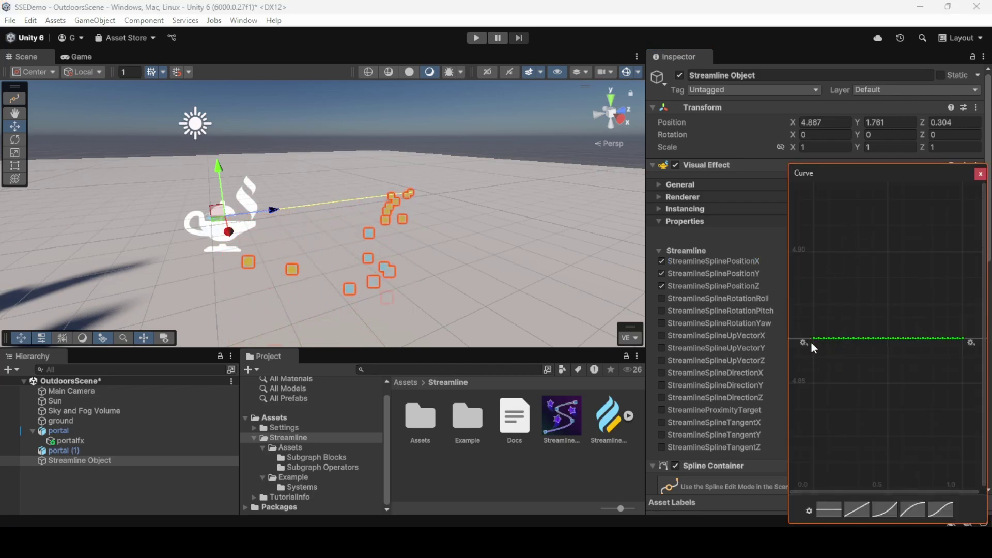
pyautogui.click(980, 174)
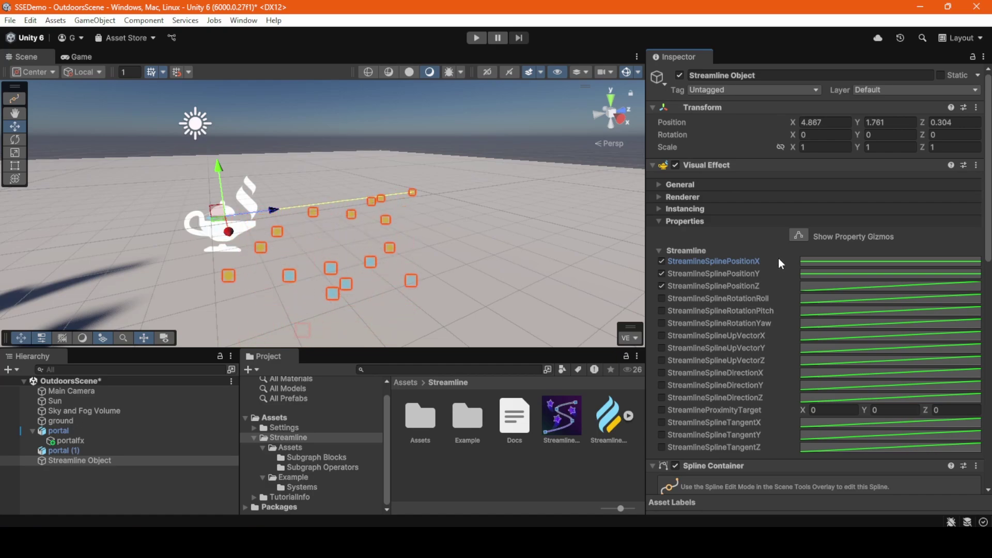
# Turn on Debug Spline Visualization for the Streamline Spline Emission component, inspect the axes along the spline, and turn it off again
pyautogui.scroll(-5, 778, 258)
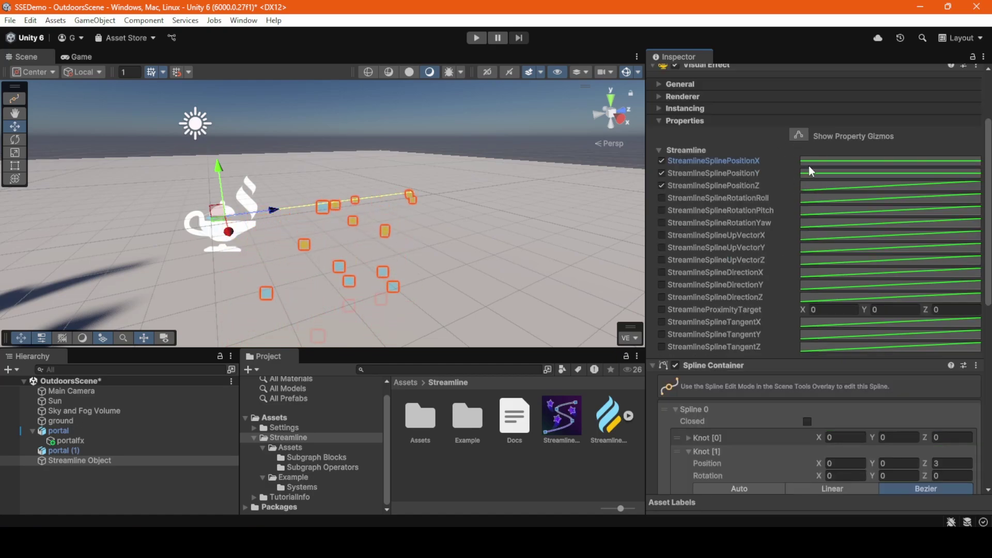
pyautogui.scroll(-20, 745, 264)
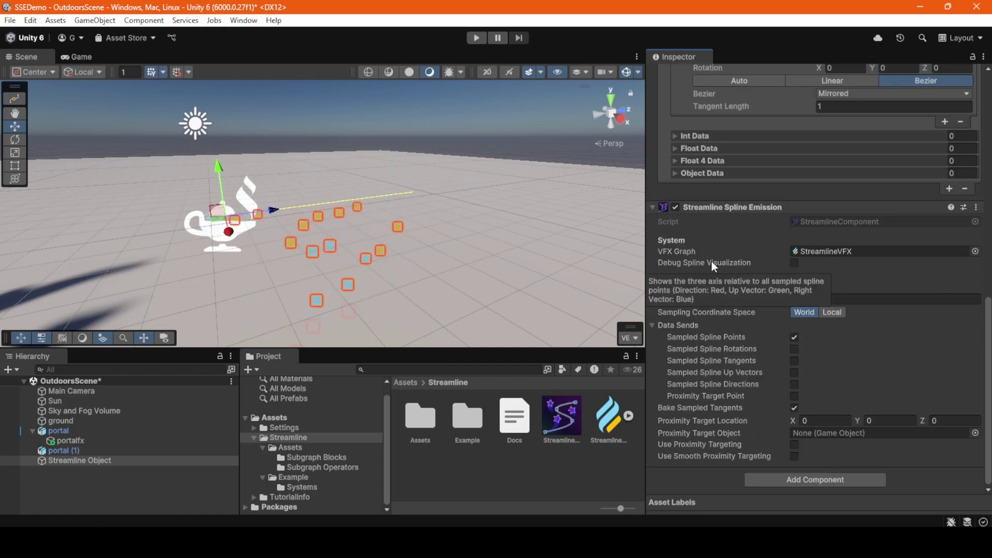
pyautogui.click(795, 263)
pyautogui.keyDown('alt'); pyautogui.moveTo(409, 256); pyautogui.dragTo(321, 223); pyautogui.keyUp('alt')
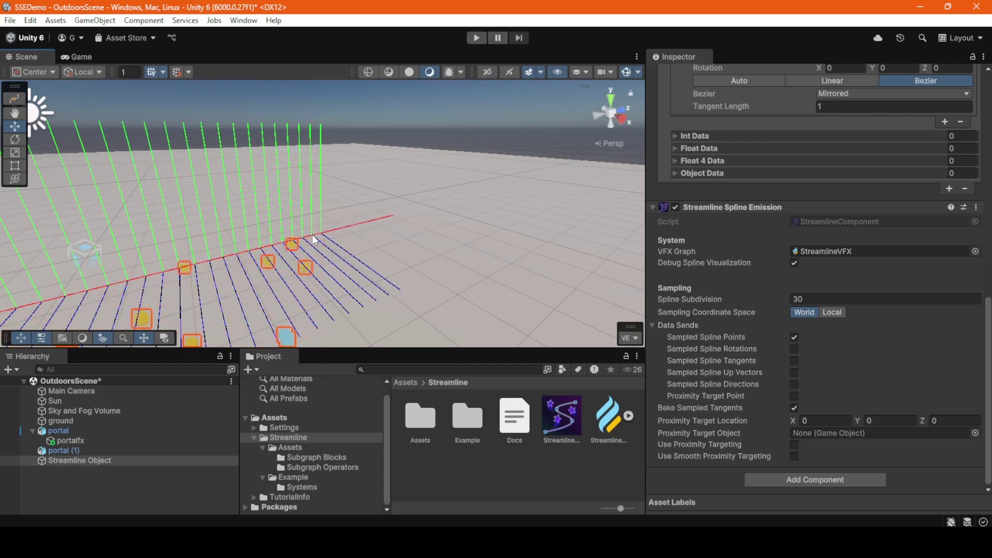
pyautogui.keyDown('alt'); pyautogui.moveTo(422, 260); pyautogui.dragTo(155, 274); pyautogui.keyUp('alt')
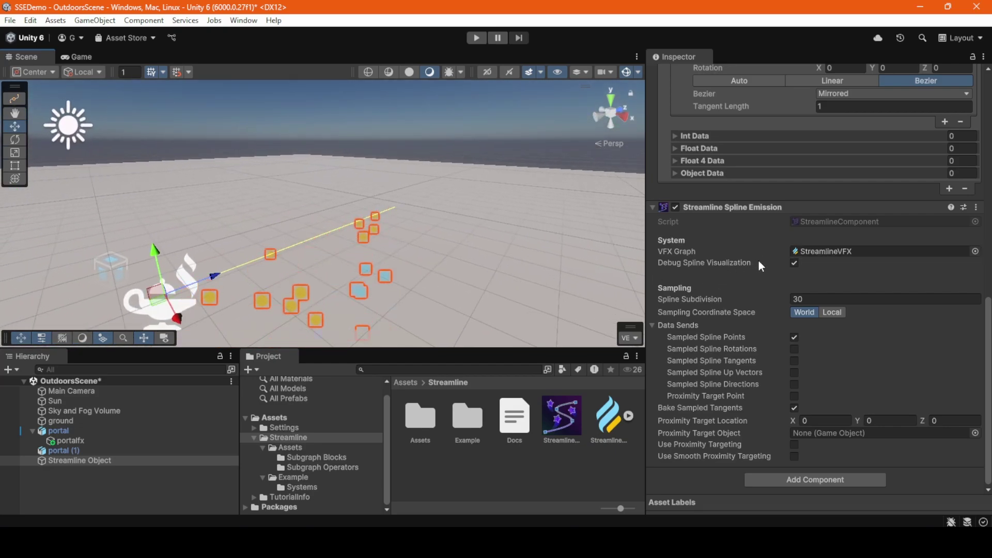
pyautogui.click(795, 263)
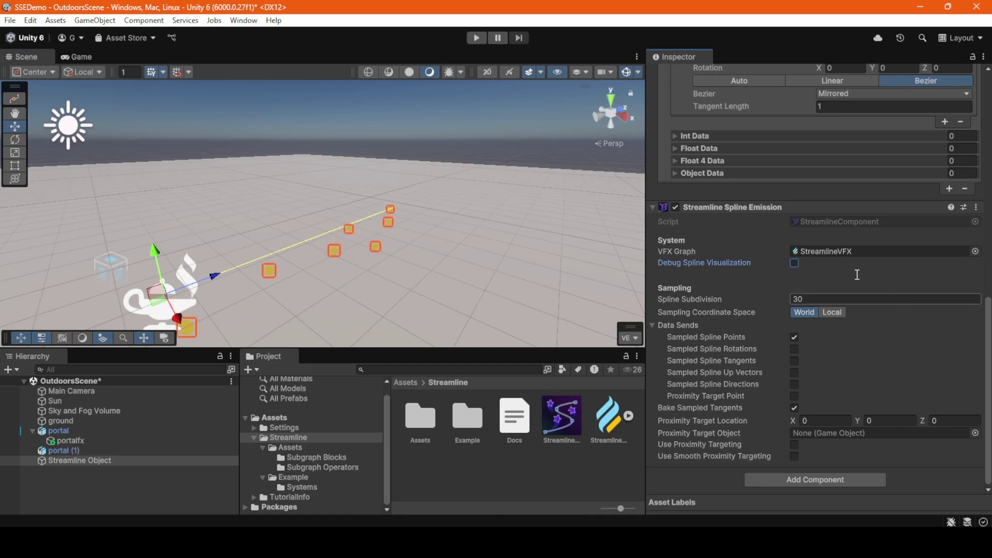
# Add a third knot to Spline 0 at about X -2.48, Z 4.94, and move Knot 1 to about X 0.97, Y 1.19, Z 2.68
pyautogui.click(393, 207)
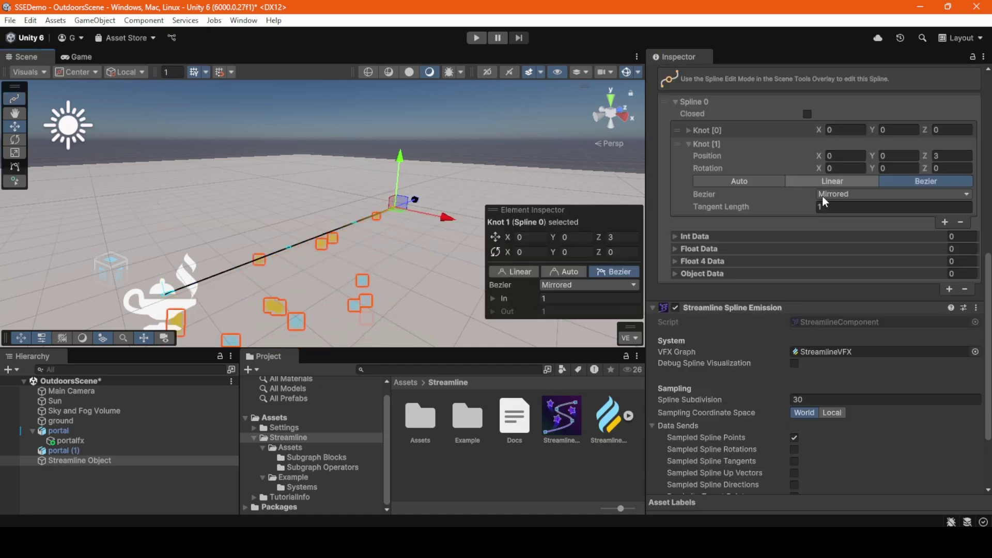
pyautogui.scroll(1, 824, 202)
pyautogui.click(945, 256)
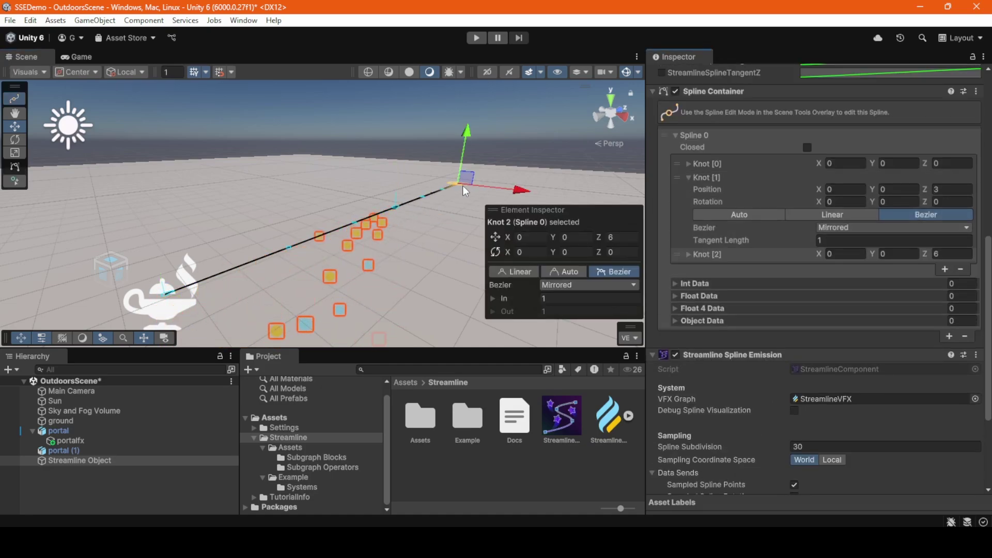
pyautogui.keyDown('alt'); pyautogui.moveTo(412, 236); pyautogui.dragTo(294, 208); pyautogui.keyUp('alt')
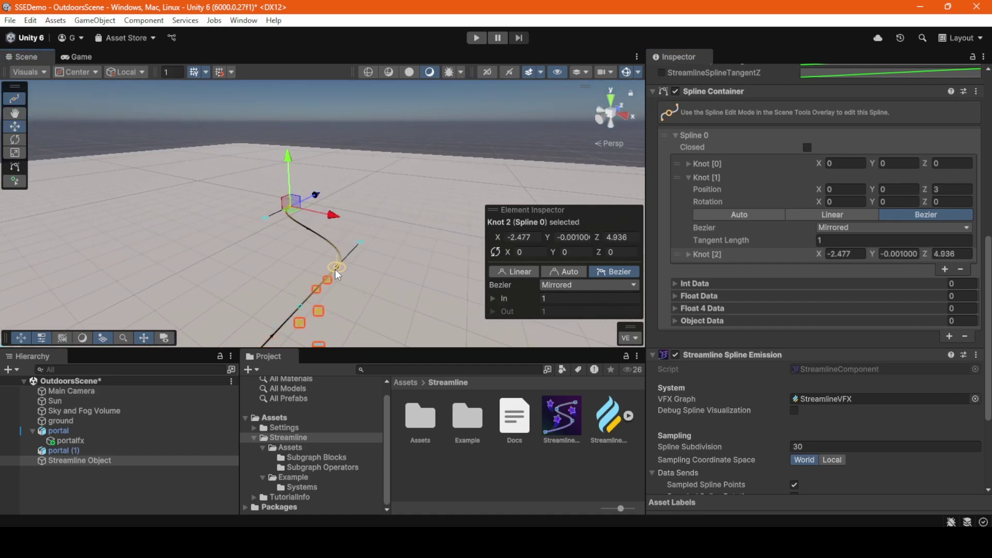
pyautogui.click(336, 267)
pyautogui.moveTo(336, 268); pyautogui.dragTo(574, 227)
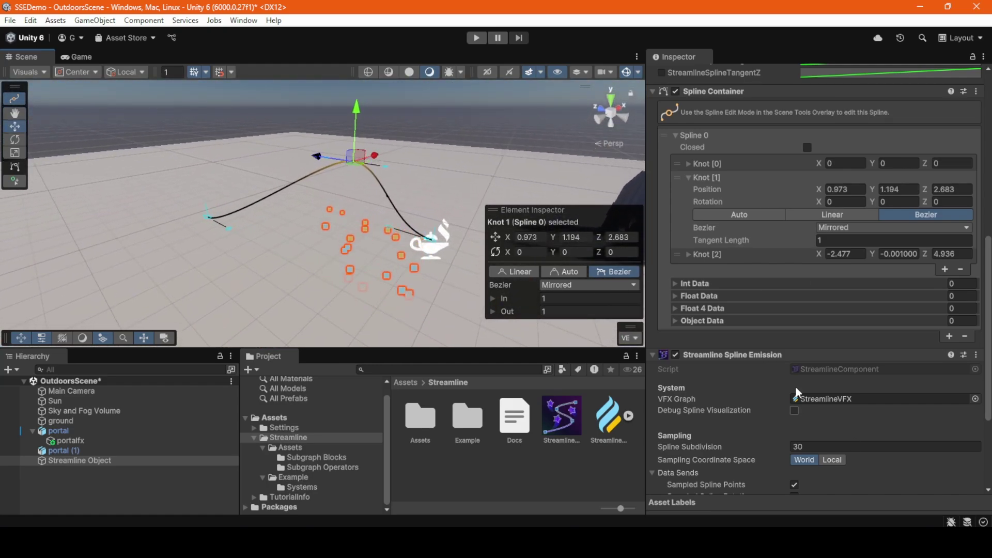
# Enable Debug Spline Visualization again and inspect the direction, up and right vectors along the curved spline
pyautogui.scroll(-5, 796, 387)
pyautogui.click(795, 277)
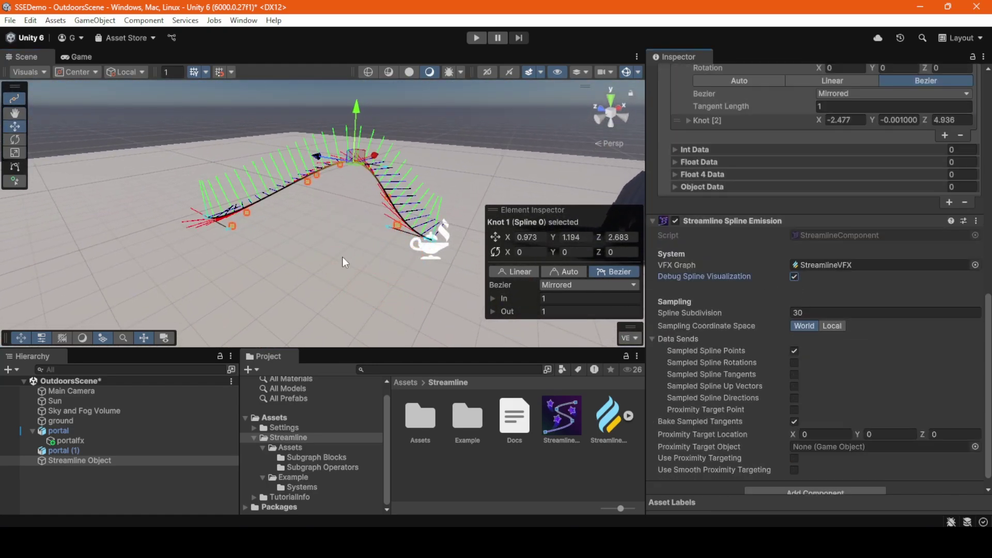
pyautogui.keyDown('alt'); pyautogui.moveTo(342, 257); pyautogui.dragTo(848, 222); pyautogui.keyUp('alt')
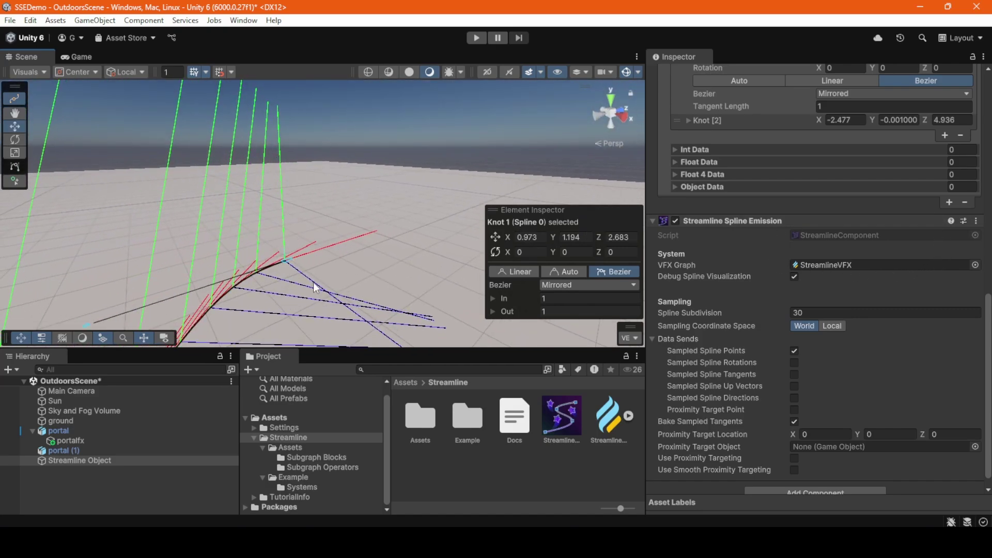
pyautogui.keyDown('alt'); pyautogui.moveTo(398, 273); pyautogui.dragTo(331, 298); pyautogui.keyUp('alt')
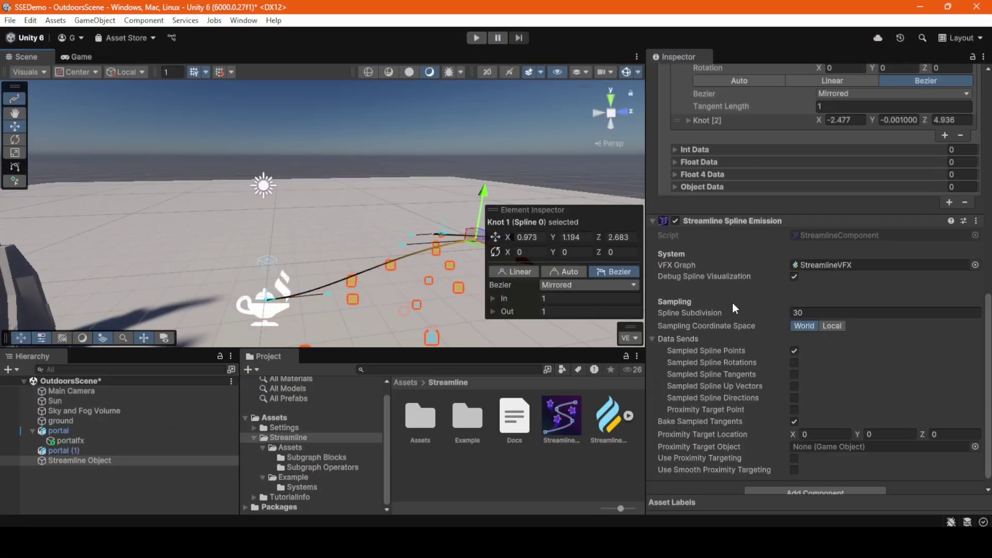
pyautogui.scroll(5, 733, 305)
pyautogui.scroll(-5, 749, 310)
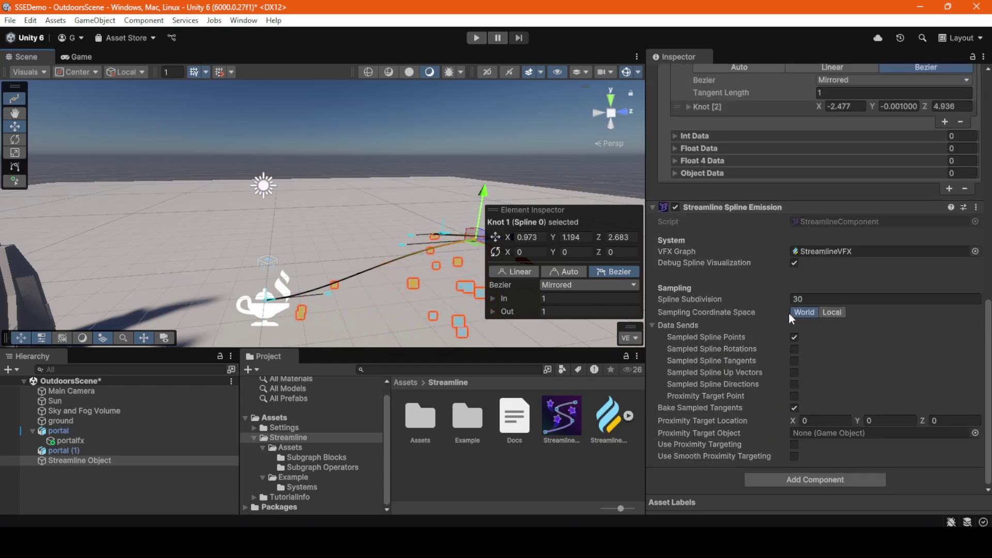
# Create a Visual Effect Graph named test in the Assets folder from the Streamline Spline Emission VFX Template
pyautogui.click(273, 418)
pyautogui.moveTo(389, 439); pyautogui.dragTo(345, 440)
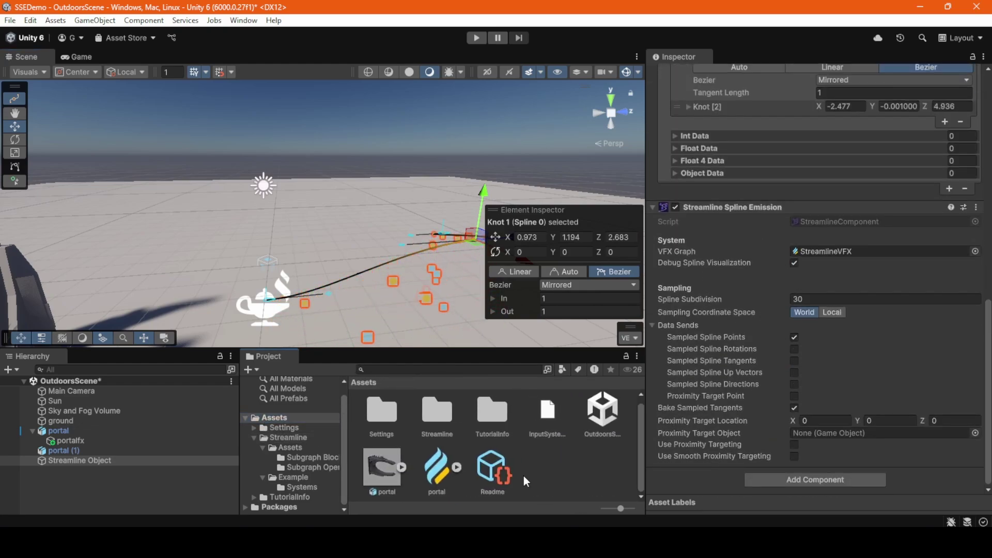
pyautogui.rightClick(560, 478)
pyautogui.moveTo(744, 127)
pyautogui.moveTo(847, 393)
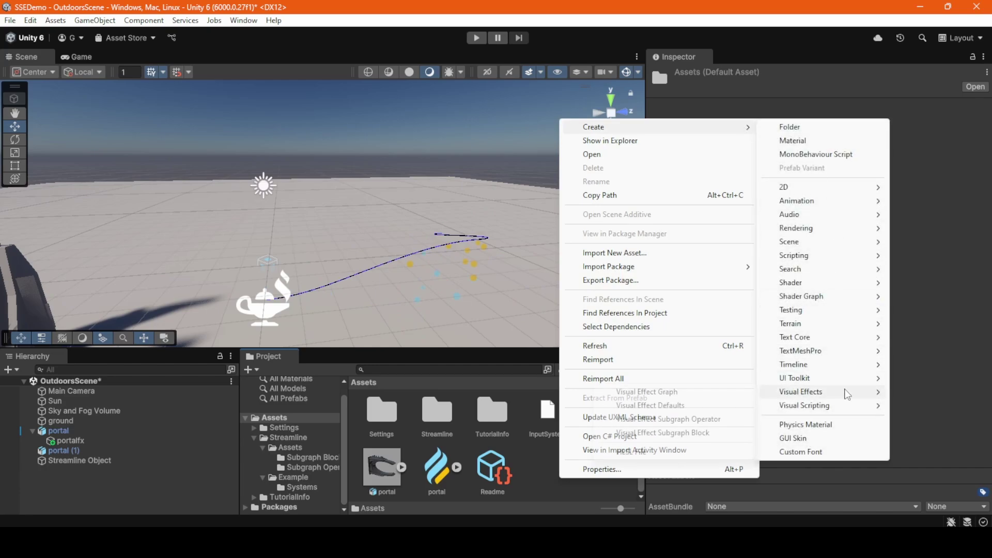
pyautogui.click(688, 395)
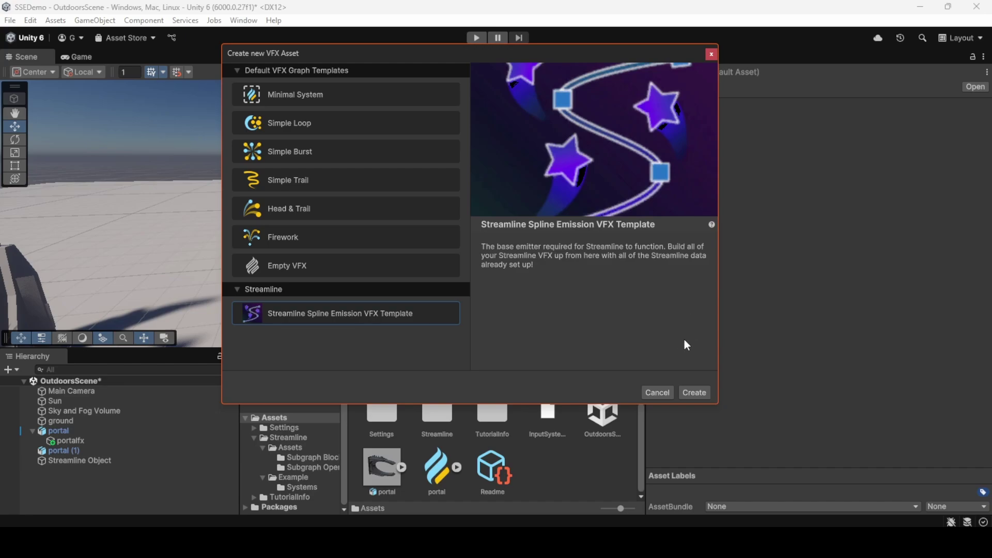
pyautogui.click(694, 392)
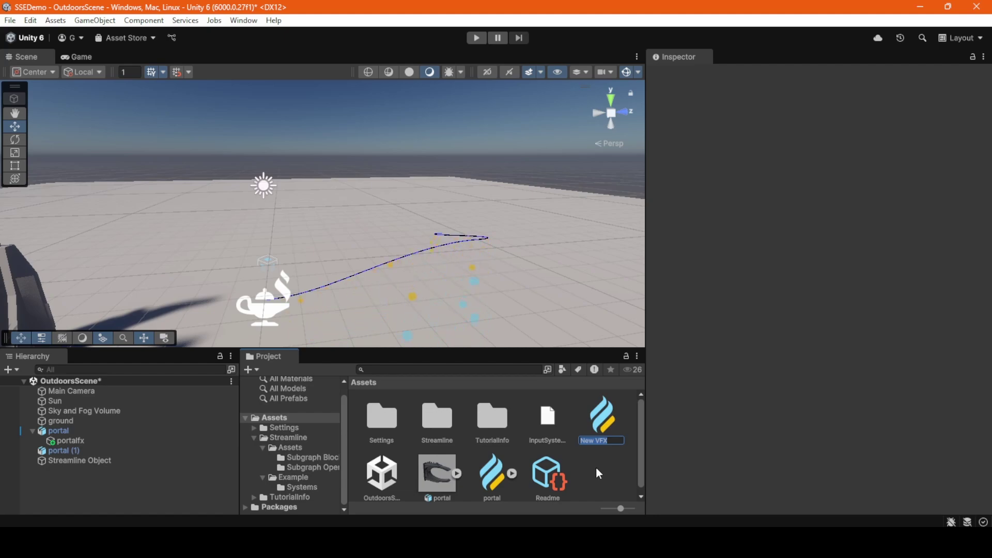
pyautogui.write('test')
pyautogui.press('Return')
# Open the test VFX graph and review the Streamline data properties and their entries in the property list
pyautogui.doubleClick(545, 480)
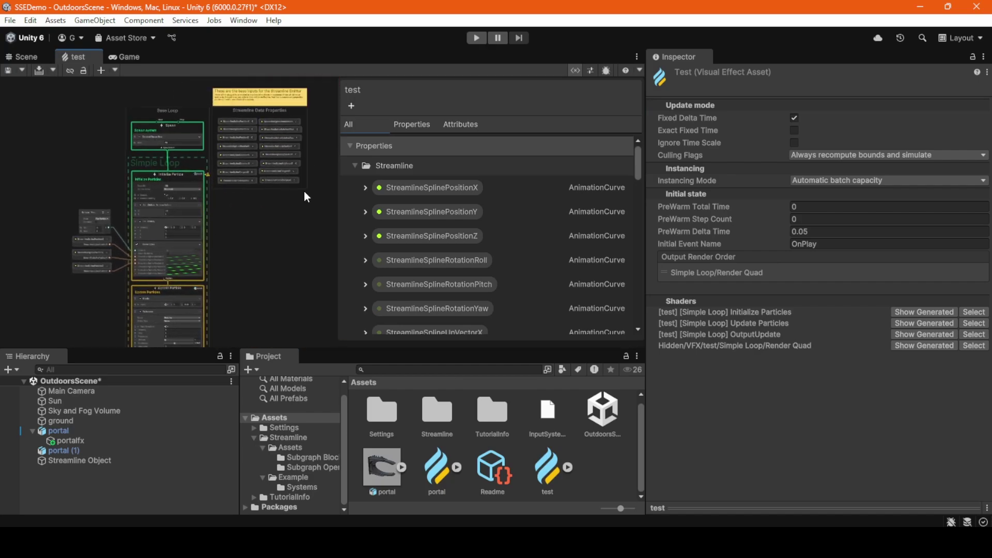
pyautogui.scroll(5, 295, 232)
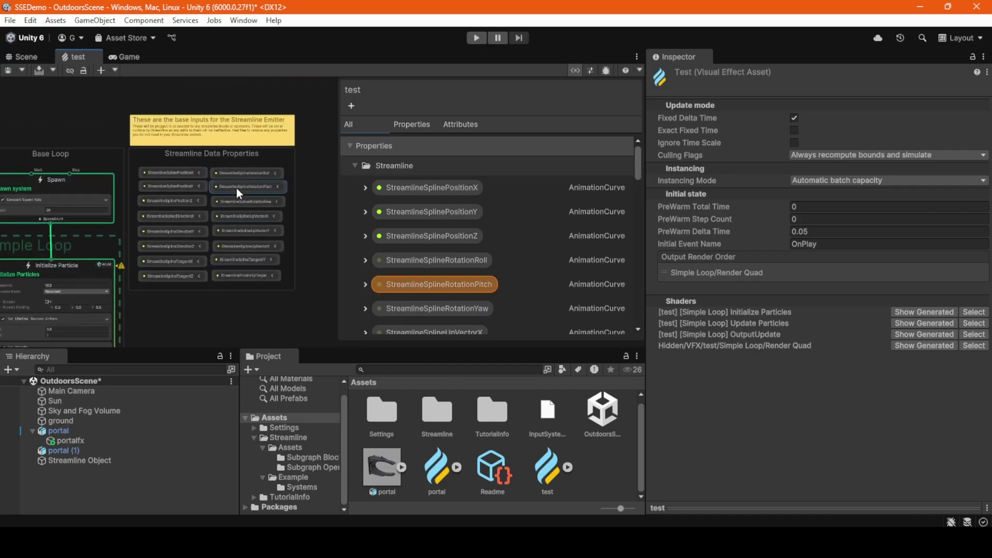
pyautogui.scroll(-10, 516, 199)
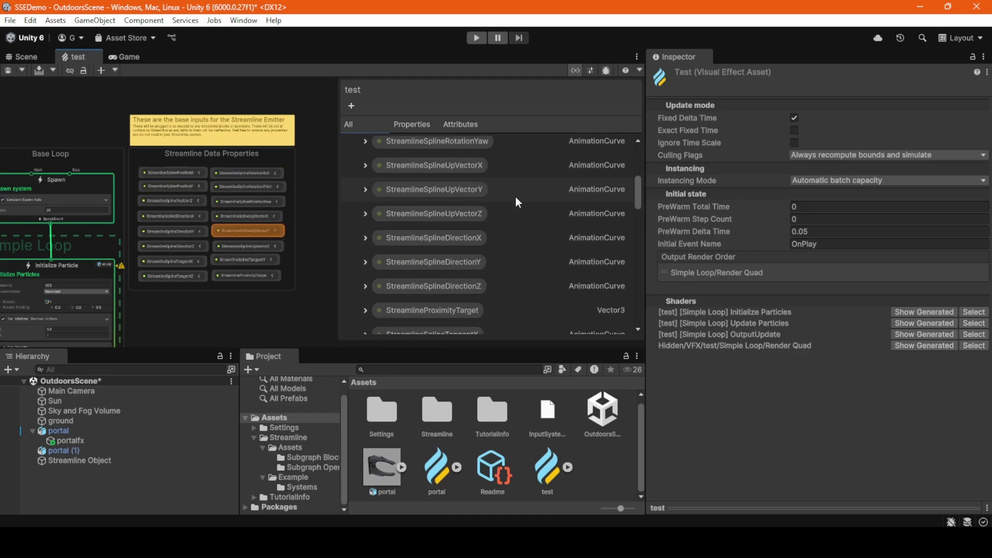
pyautogui.scroll(5, 515, 201)
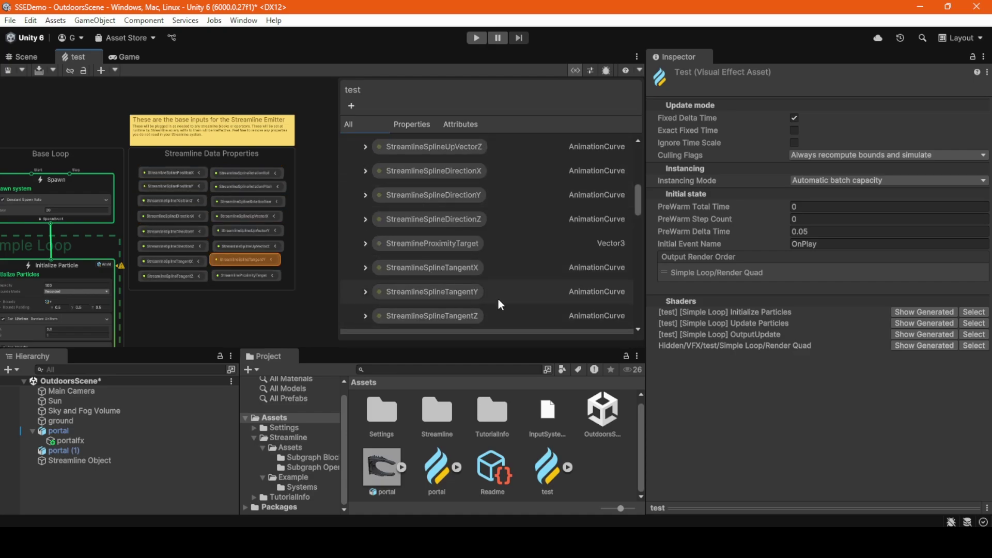
pyautogui.scroll(1, 508, 274)
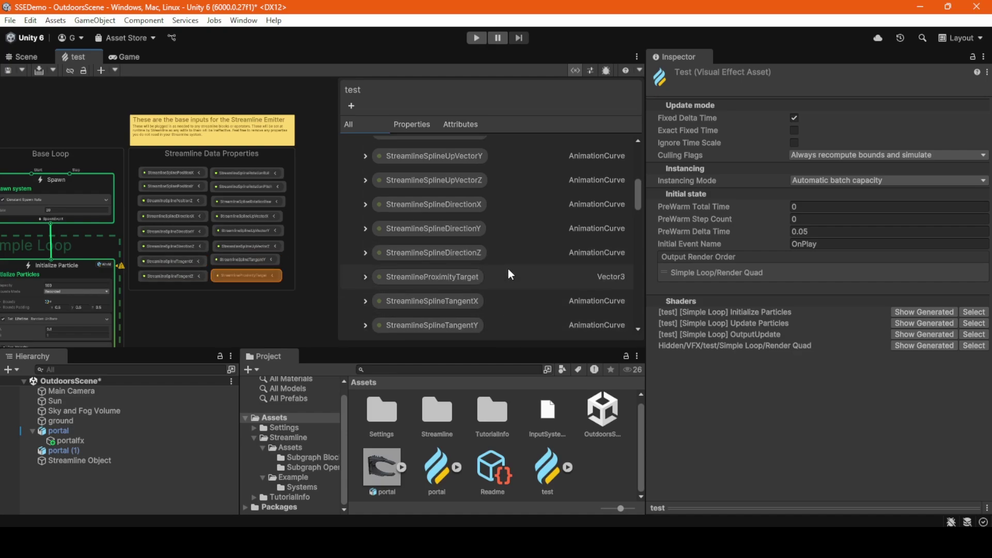
pyautogui.scroll(8, 509, 269)
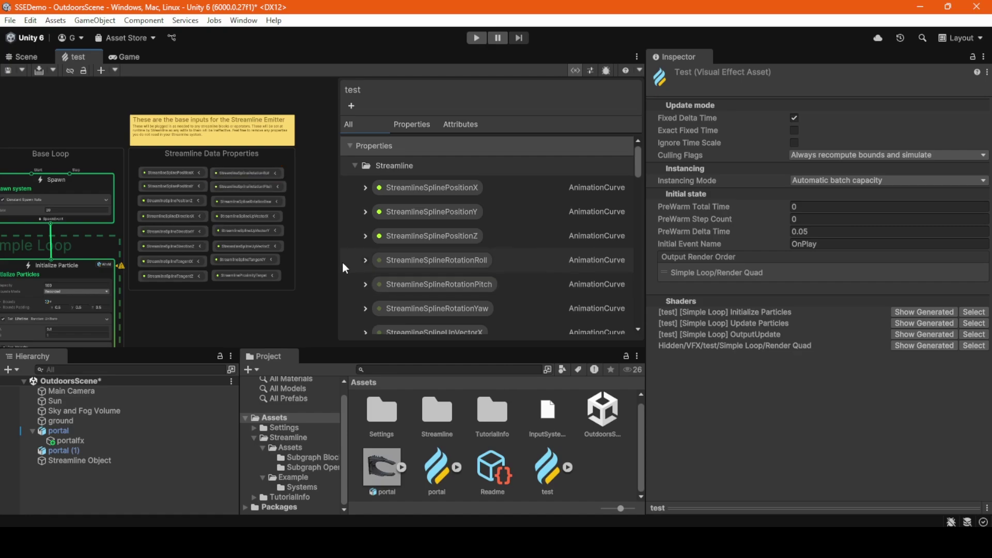
# Delete the StreamlineSplineRotationRoll, StreamlineSplineRotationPitch and StreamlineSplineRotationYaw properties from the test graph, including their nodes
pyautogui.click(525, 263)
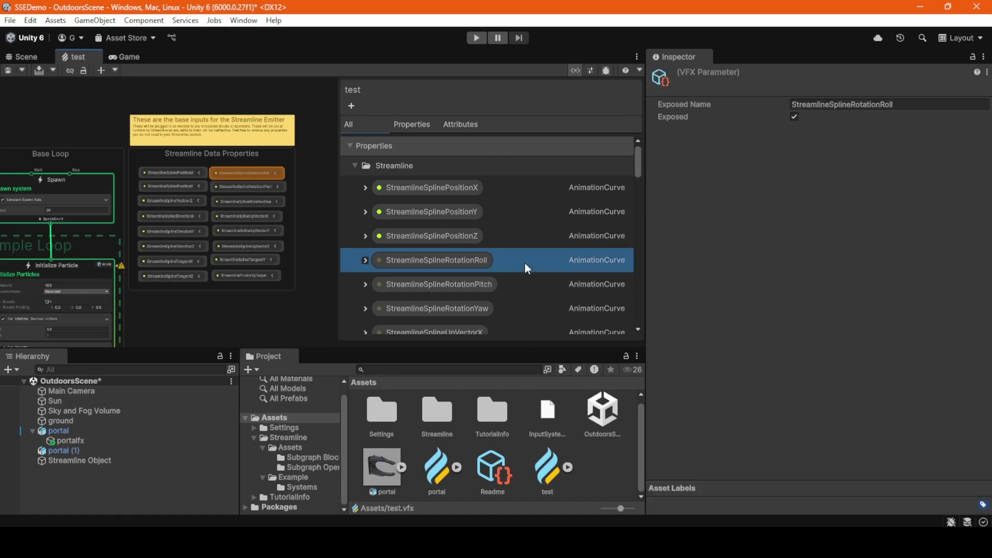
pyautogui.scroll(-1, 525, 262)
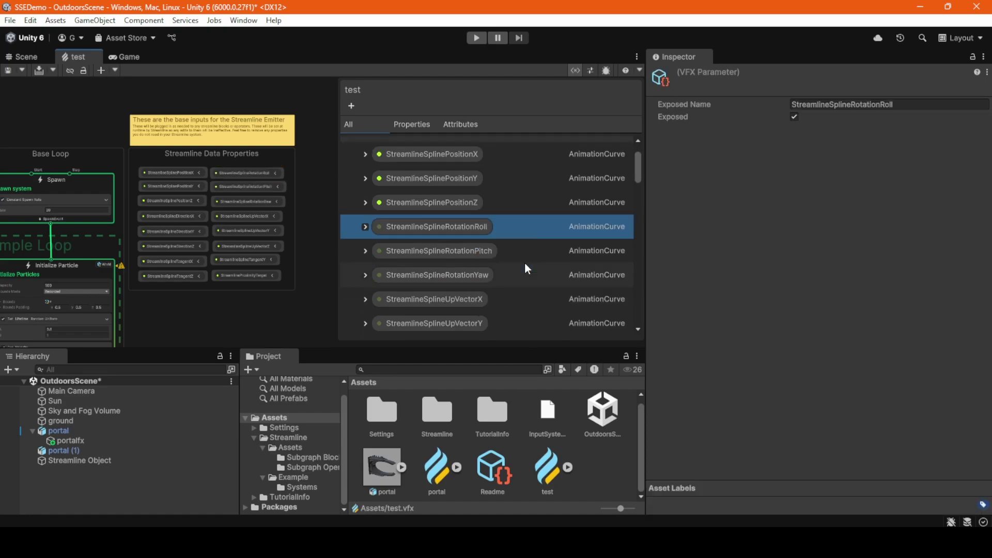
pyautogui.press('Delete')
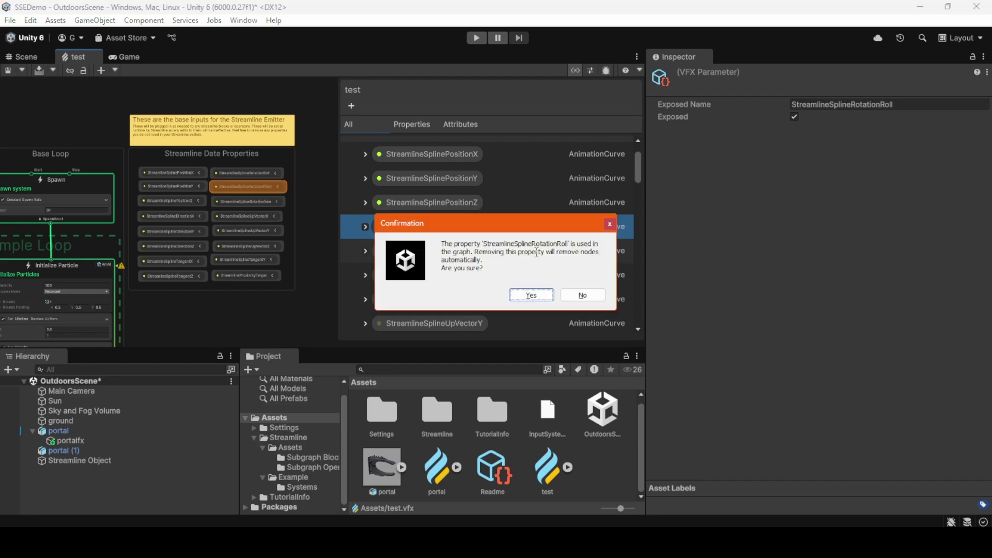
pyautogui.click(534, 296)
pyautogui.click(522, 230)
pyautogui.press('Delete')
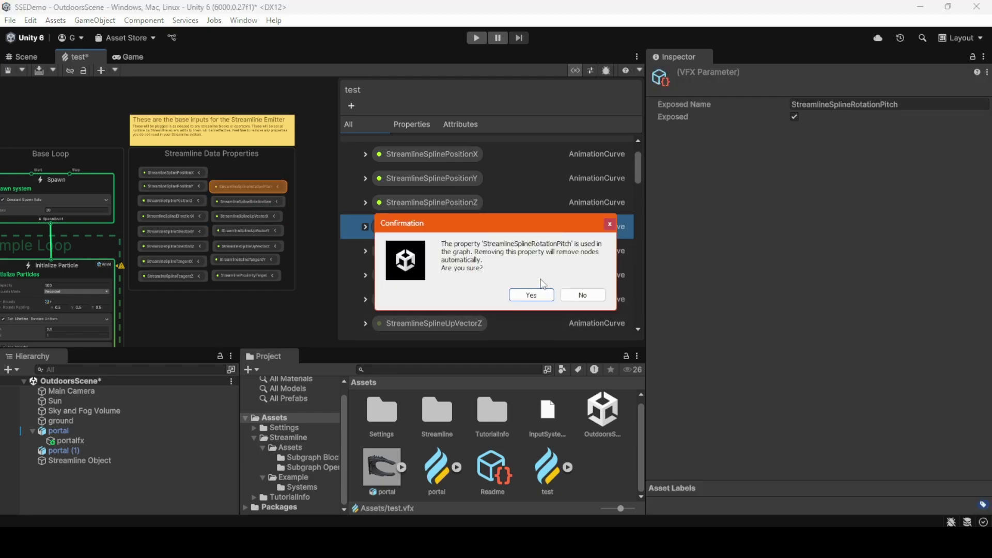
pyautogui.click(534, 294)
pyautogui.click(528, 233)
pyautogui.press('Delete')
pyautogui.click(534, 296)
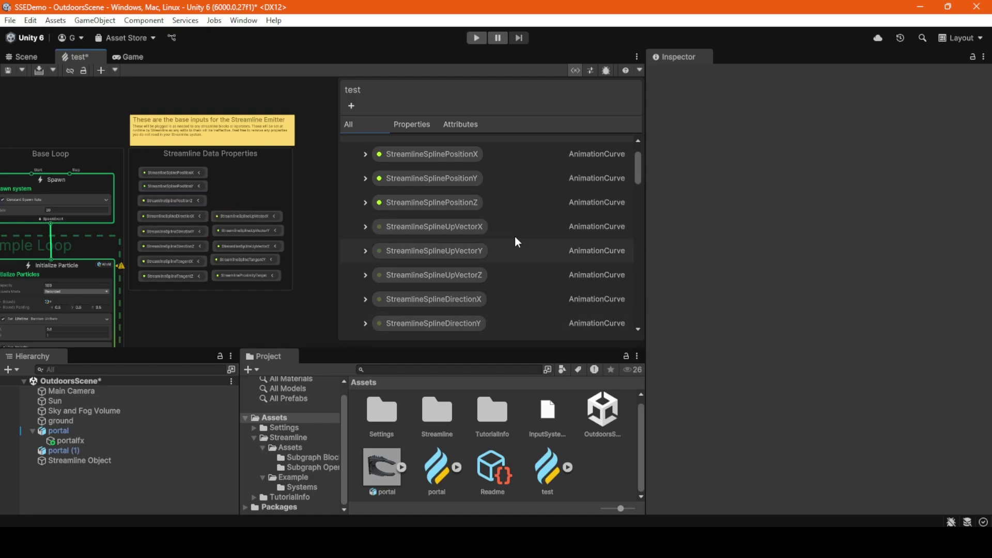
# Examine the Initialize, Update and Output Particle contexts and the nodes feeding the Follow Spline block in the test graph
pyautogui.moveTo(177, 315); pyautogui.dragTo(343, 206, button='middle')
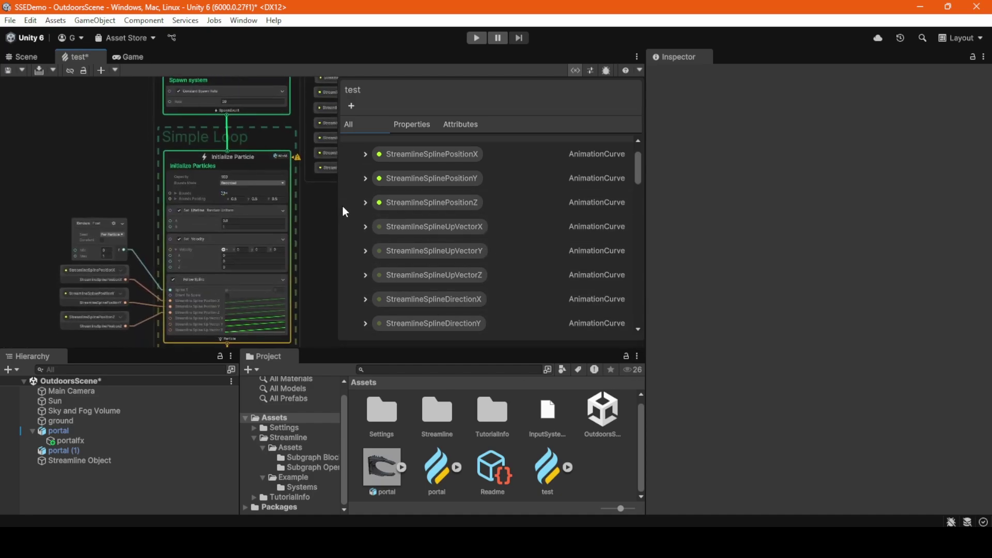
pyautogui.moveTo(29, 268); pyautogui.dragTo(31, 424, button='middle')
pyautogui.moveTo(298, 247); pyautogui.dragTo(302, 90, button='middle')
pyautogui.moveTo(295, 216); pyautogui.dragTo(294, 151, button='middle')
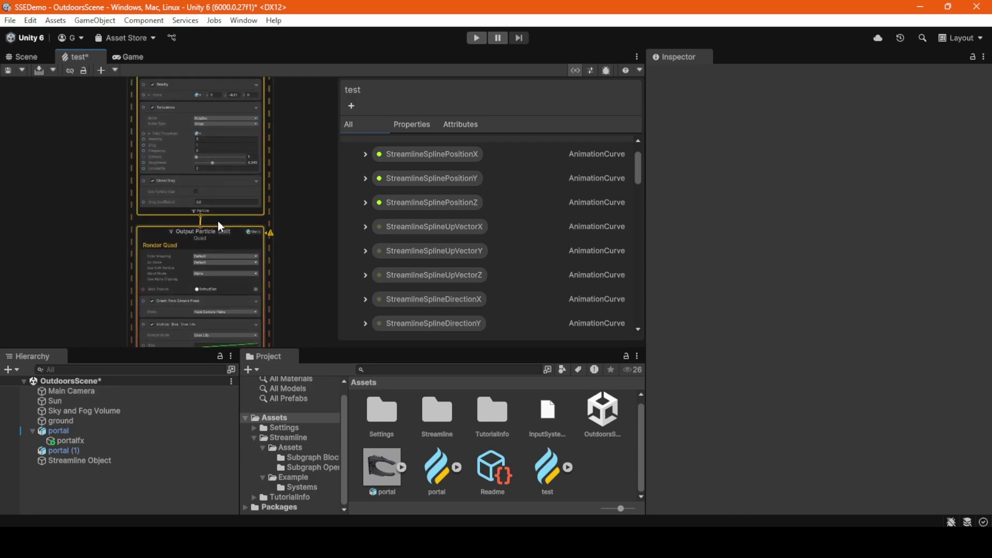
pyautogui.moveTo(297, 286); pyautogui.dragTo(303, 194, button='middle')
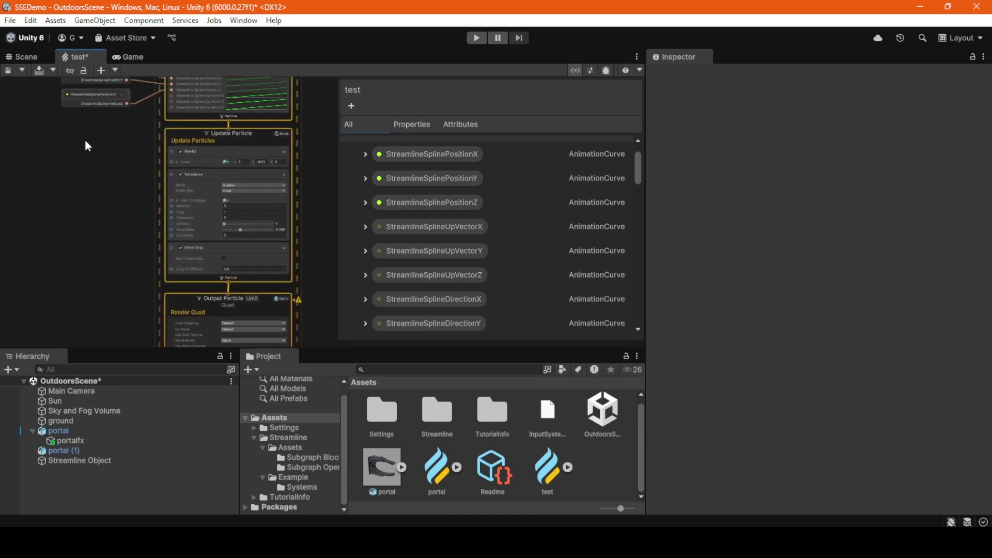
pyautogui.moveTo(85, 139); pyautogui.dragTo(82, 278, button='middle')
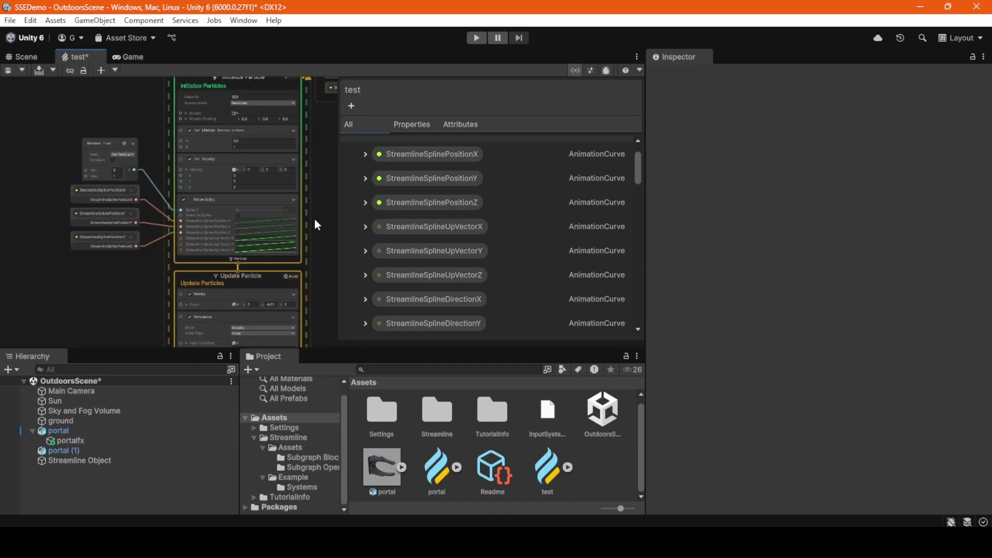
pyautogui.scroll(2, 179, 238)
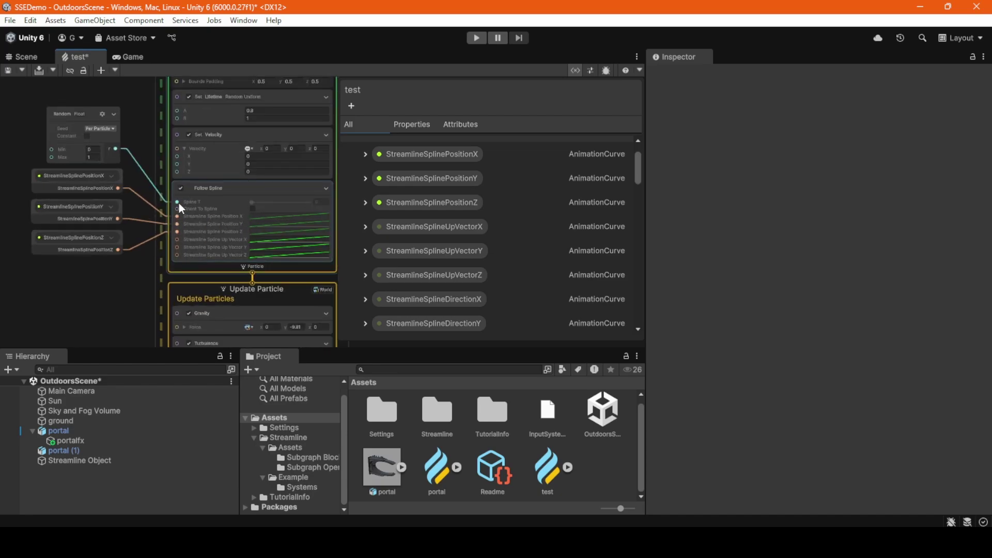
pyautogui.moveTo(188, 201)
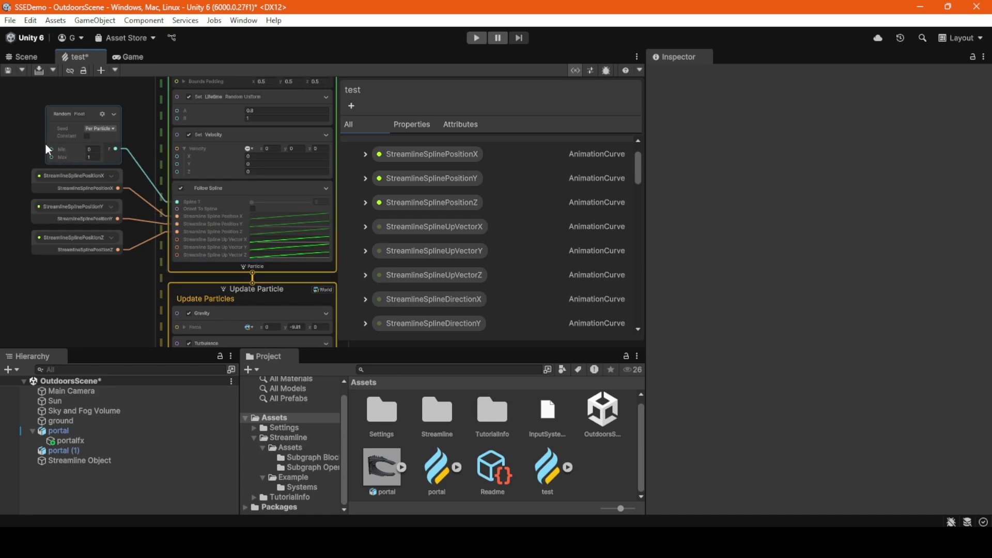
pyautogui.moveTo(11, 165)
pyautogui.mouseDown(button='middle')
pyautogui.moveTo(21, 164)
pyautogui.moveTo(11, 172)
pyautogui.mouseUp(button='middle')
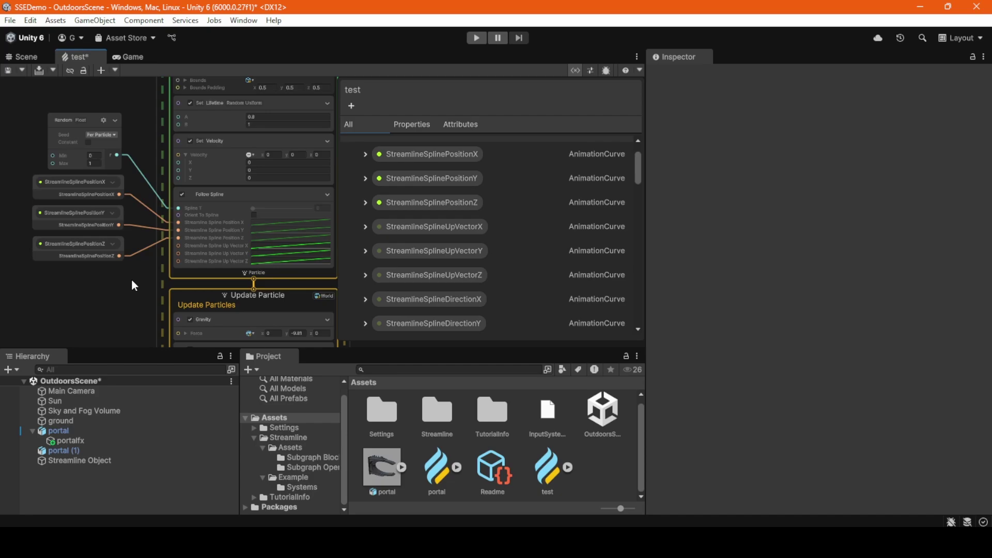
# Review the Streamline Spline Emission Subgraph Operator entries available as new nodes in the test graph
pyautogui.scroll(-1, 132, 285)
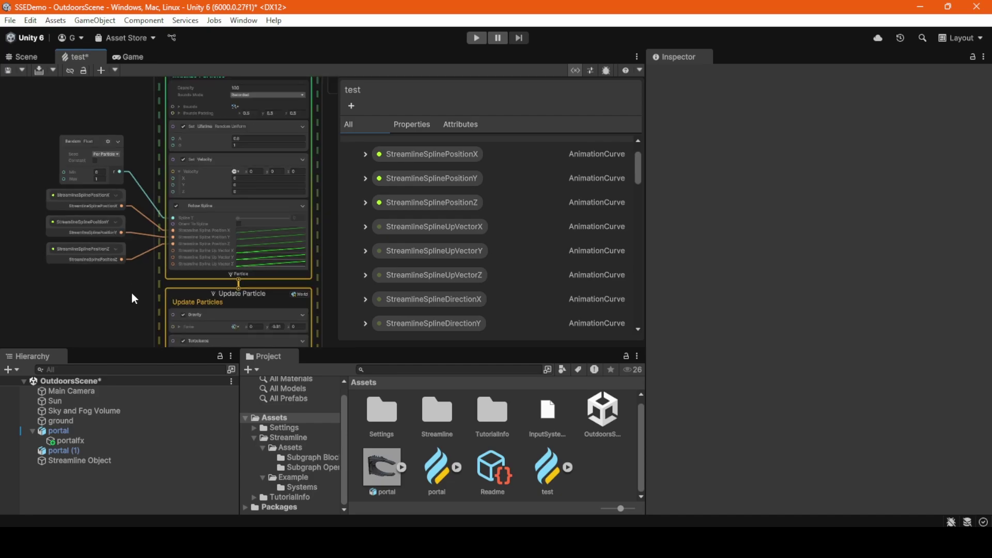
pyautogui.scroll(-3, 131, 295)
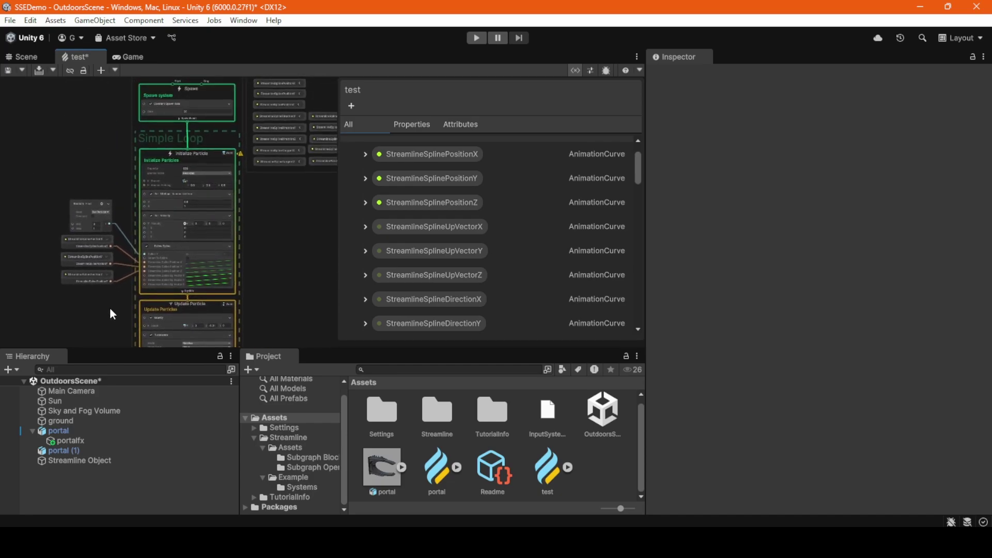
pyautogui.scroll(3, 47, 290)
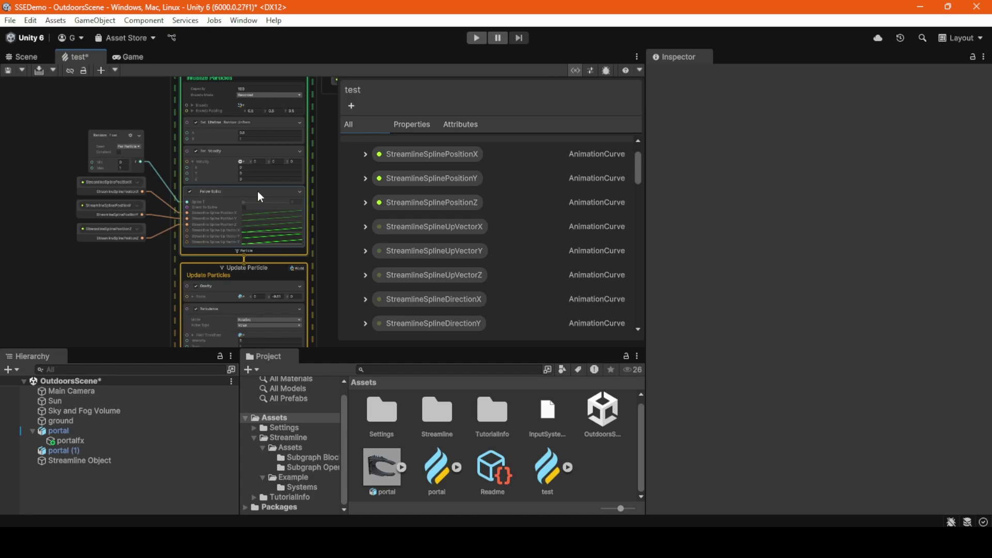
pyautogui.rightClick(46, 261)
pyautogui.click(78, 268)
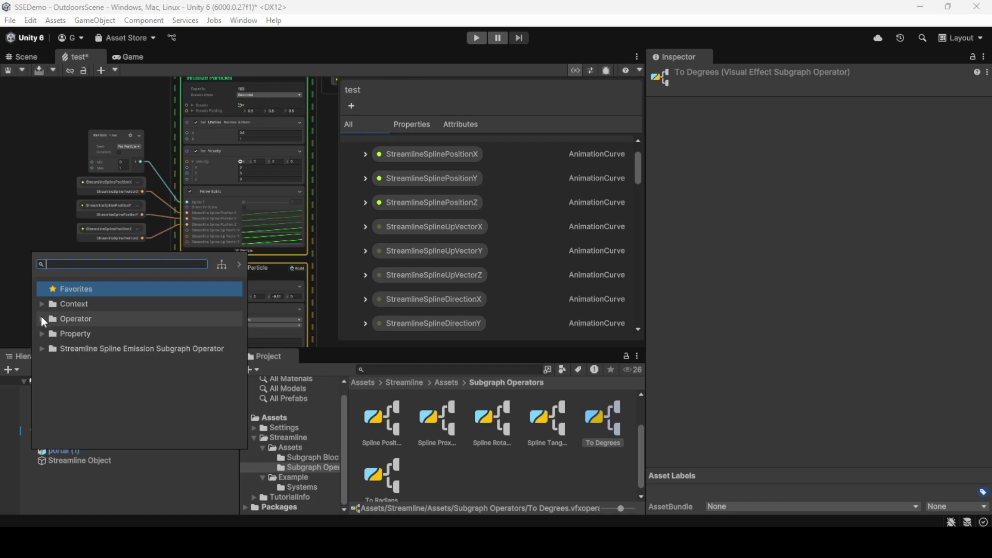
pyautogui.click(42, 349)
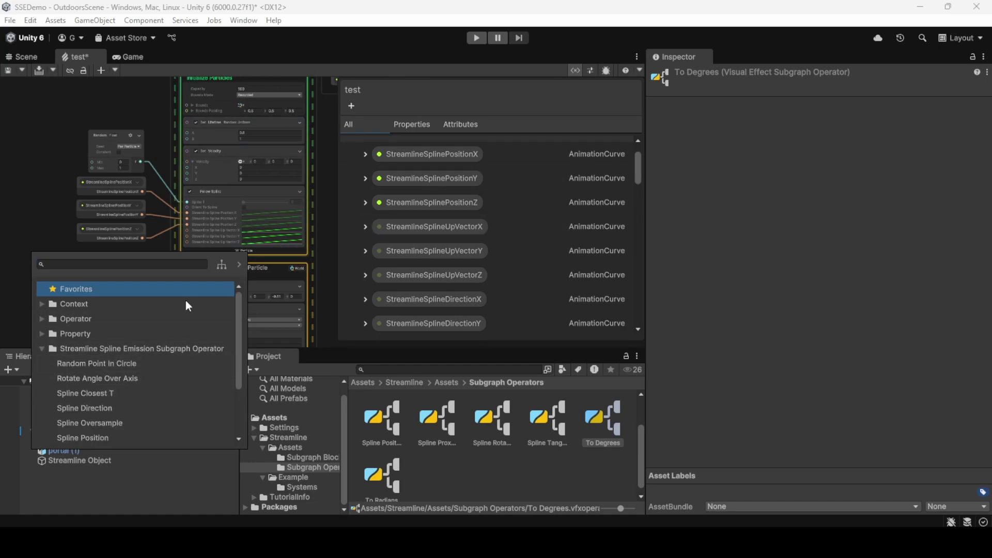
pyautogui.scroll(-2, 142, 341)
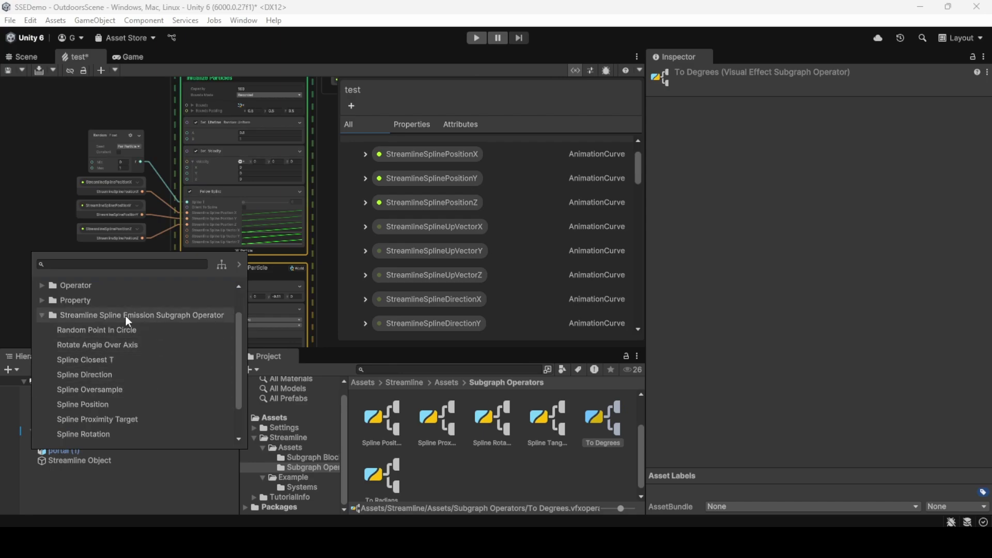
pyautogui.scroll(-3, 135, 353)
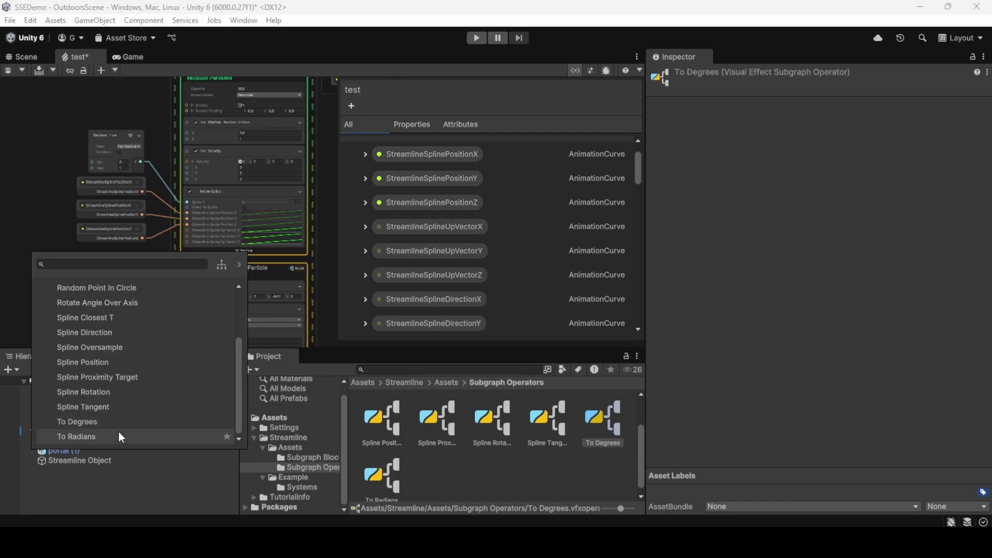
pyautogui.scroll(2, 113, 418)
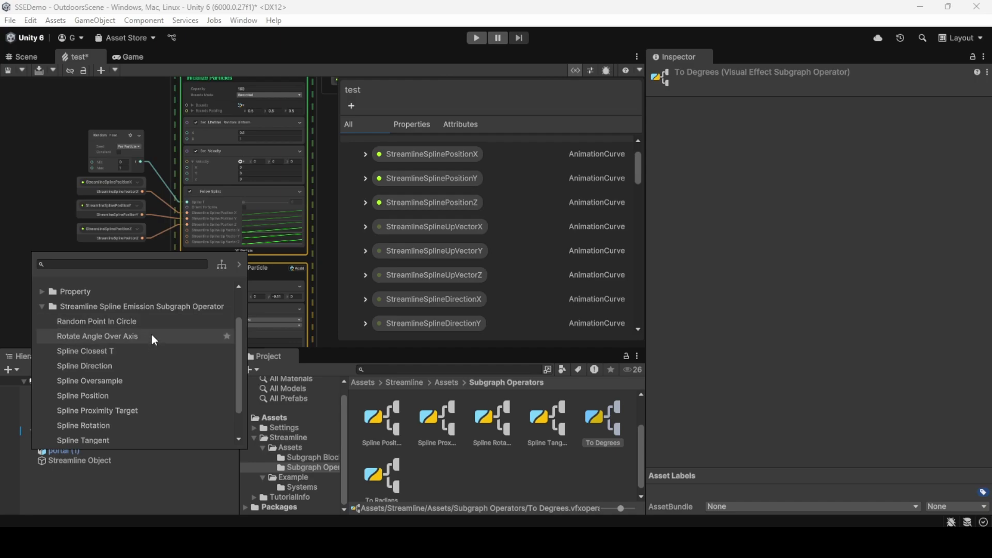
pyautogui.scroll(-2, 155, 338)
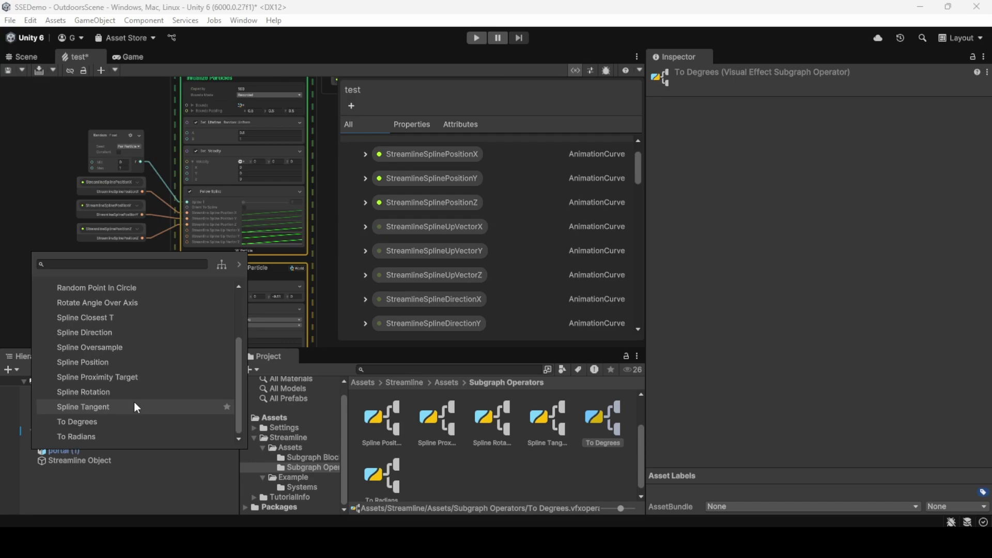
# Add a Spline Oversample operator below the StreamlineSplinePositionZ node and view its Oversample Type options
pyautogui.click(134, 352)
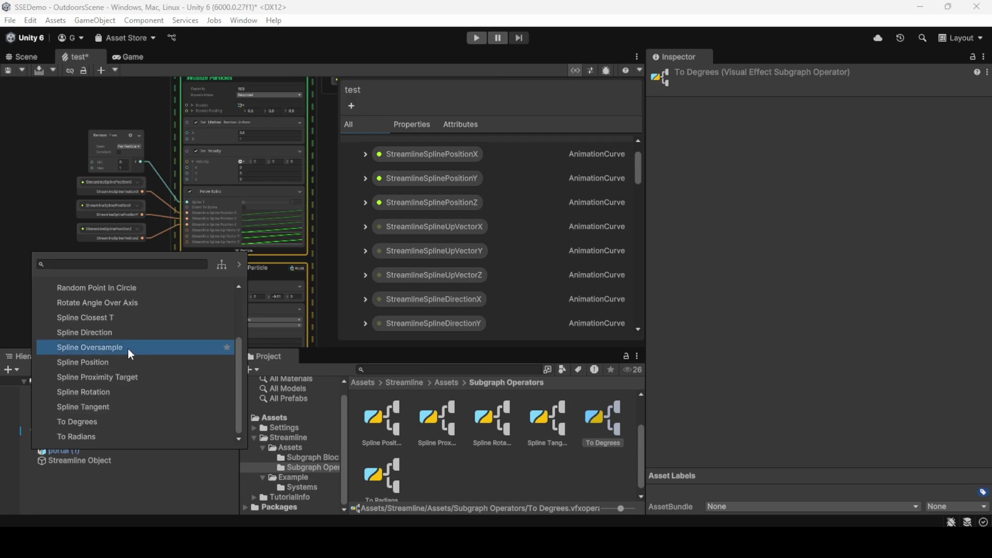
pyautogui.doubleClick(129, 349)
pyautogui.scroll(5, 128, 337)
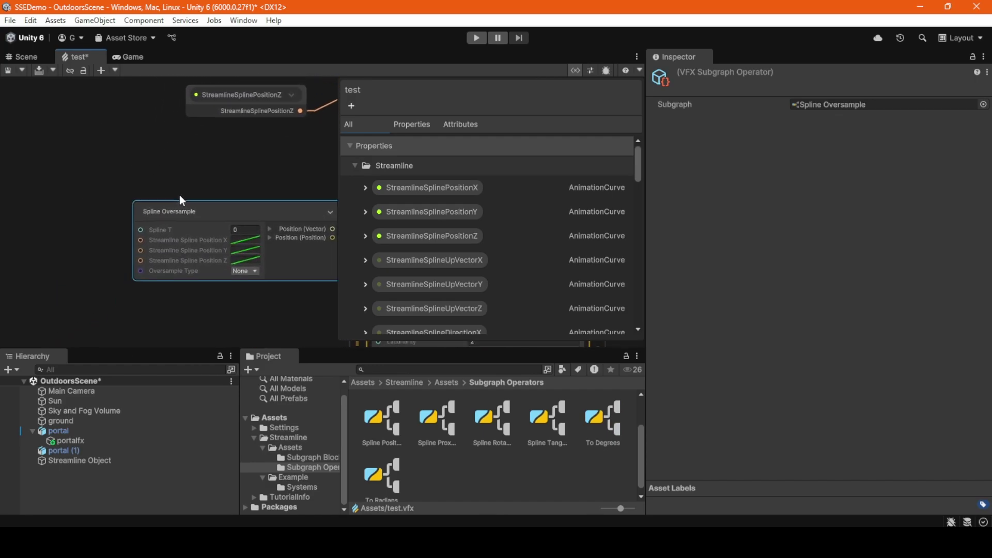
pyautogui.moveTo(253, 206); pyautogui.dragTo(168, 170)
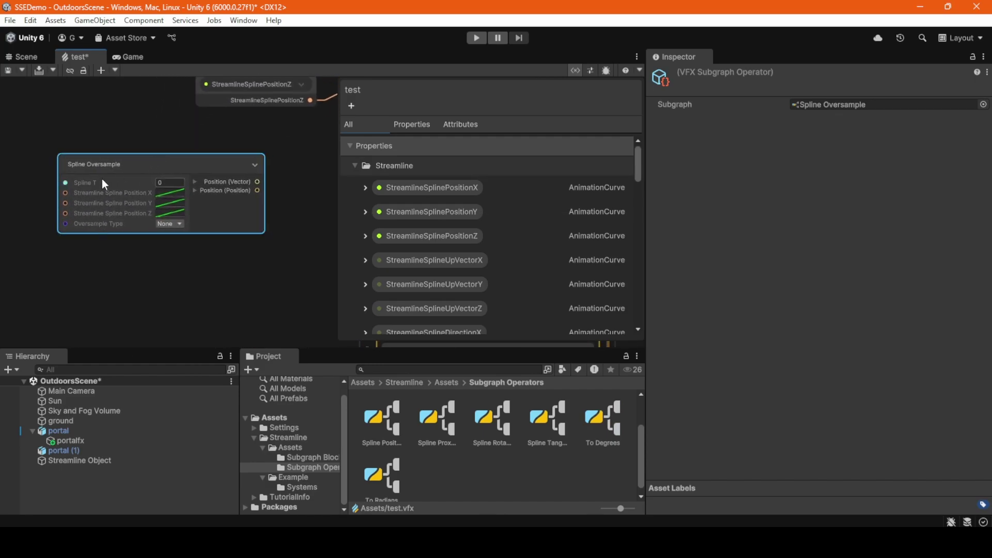
pyautogui.click(170, 224)
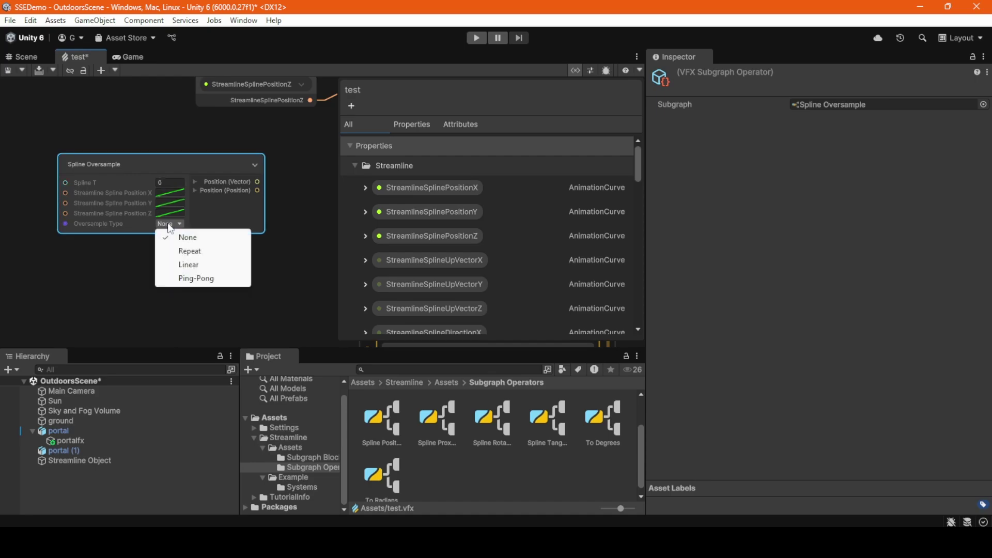
pyautogui.click(162, 313)
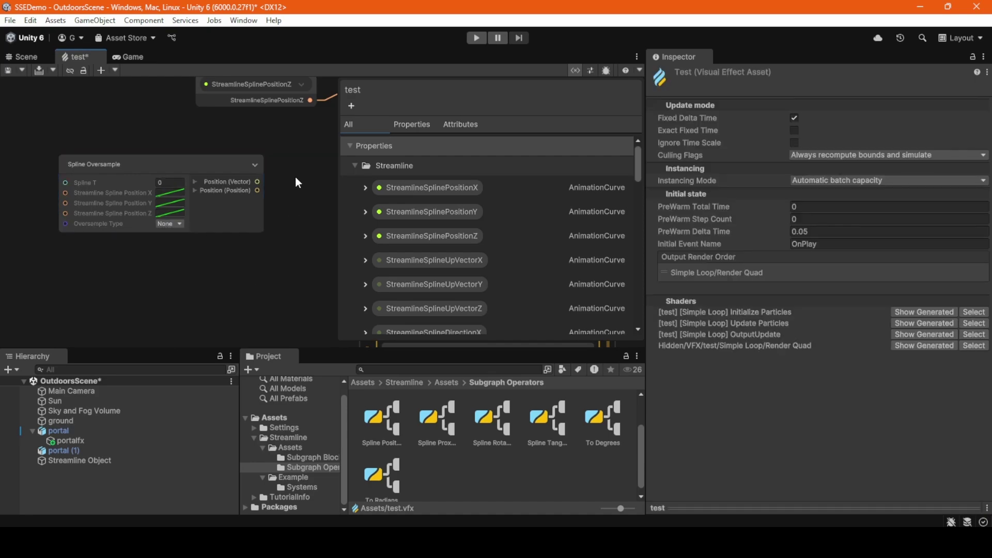
# Delete the Spline Oversample node from the graph
pyautogui.moveTo(293, 176); pyautogui.dragTo(194, 228, button='middle')
pyautogui.scroll(-3, 112, 212)
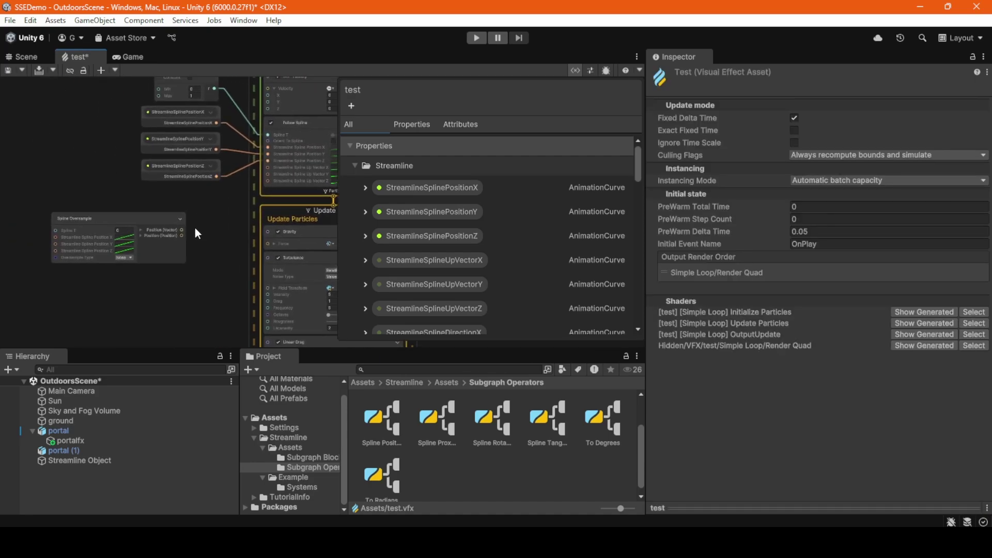
pyautogui.click(97, 221)
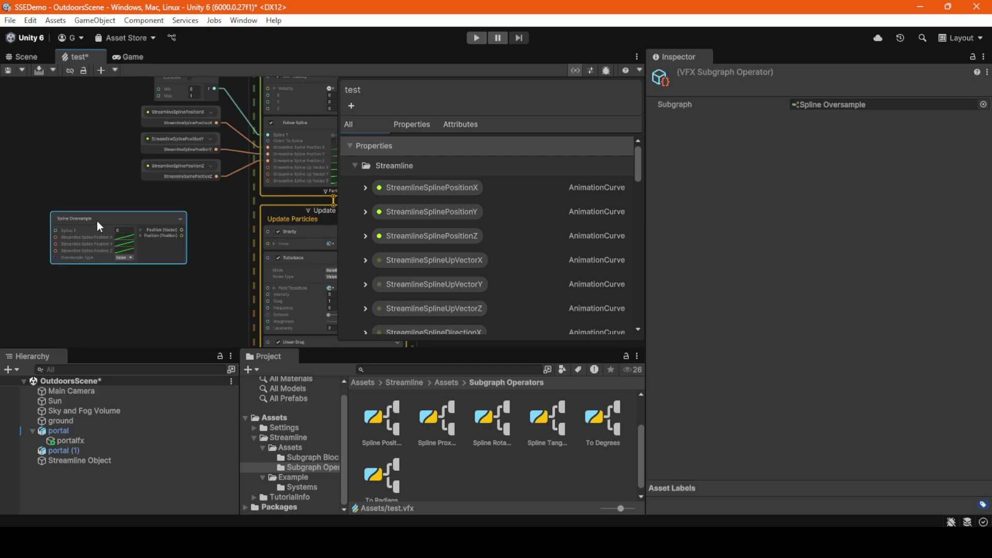
pyautogui.press('Delete')
# Delete the Follow Spline block from the Initialize Particle context
pyautogui.moveTo(131, 225); pyautogui.dragTo(61, 251, button='middle')
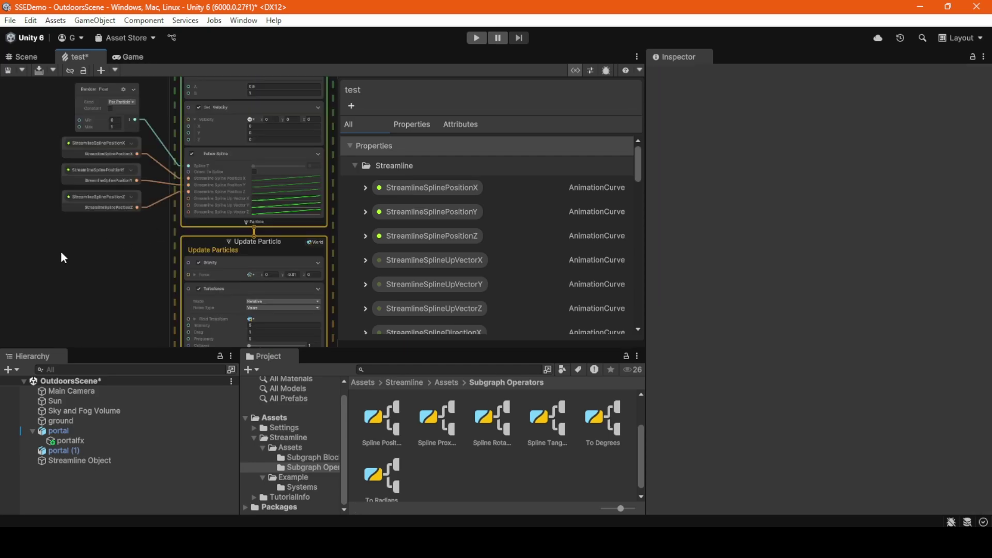
pyautogui.moveTo(252, 227); pyautogui.dragTo(254, 238)
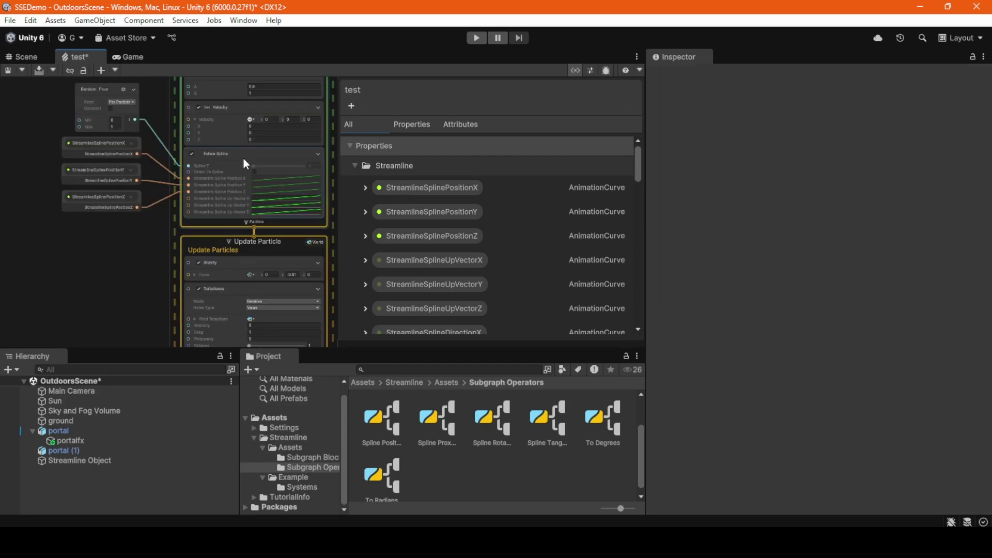
pyautogui.click(244, 157)
pyautogui.press('Delete')
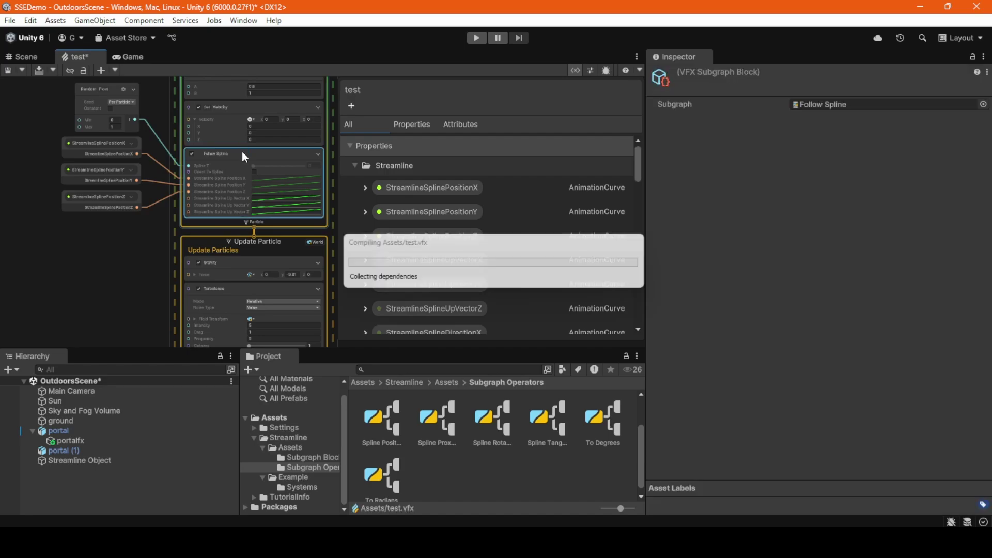
# Review the Streamline Spline Emission Subgraph Block entries available for the Initialize Particle context
pyautogui.click(241, 151)
pyautogui.press('space')
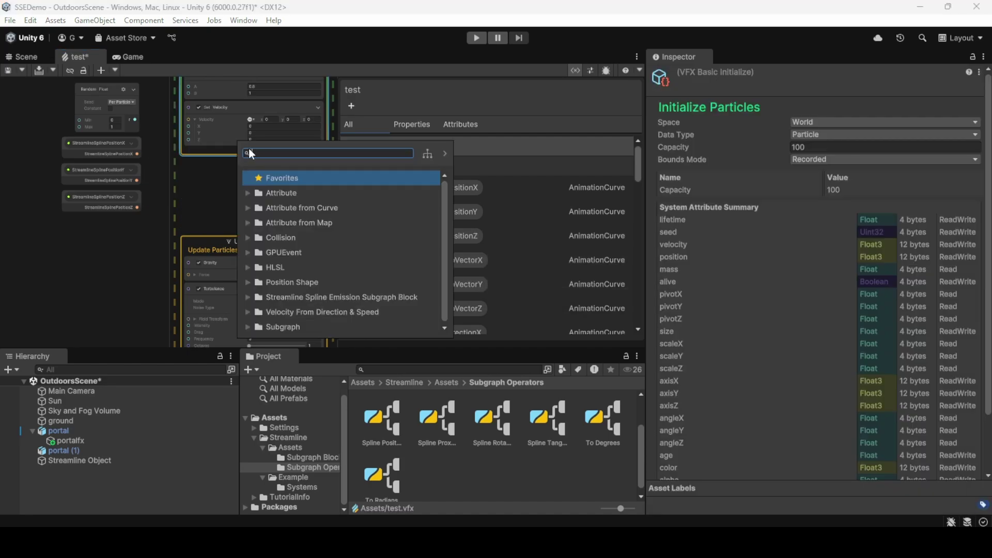
pyautogui.click(248, 297)
pyautogui.scroll(-3, 292, 256)
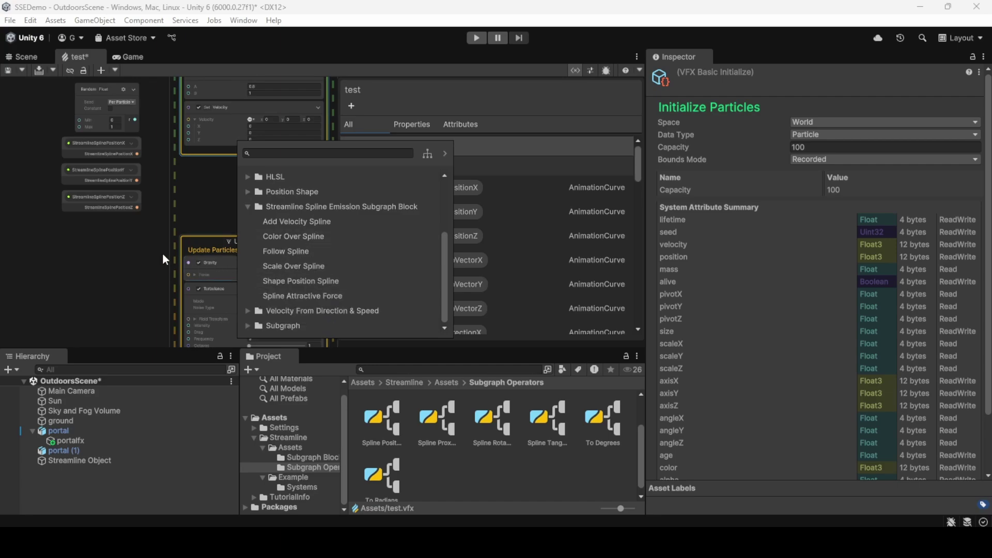
pyautogui.click(145, 261)
# Review the block categories available for the Output Particle context and inspect the Update Particle context's blocks
pyautogui.moveTo(144, 258); pyautogui.dragTo(147, 107, button='middle')
pyautogui.moveTo(134, 188); pyautogui.dragTo(135, 146, button='middle')
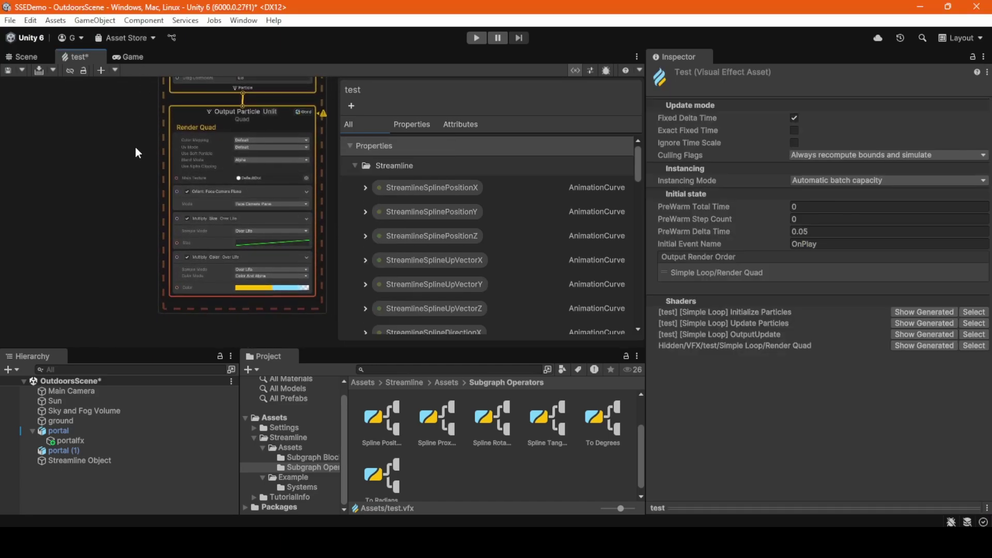
pyautogui.press('space')
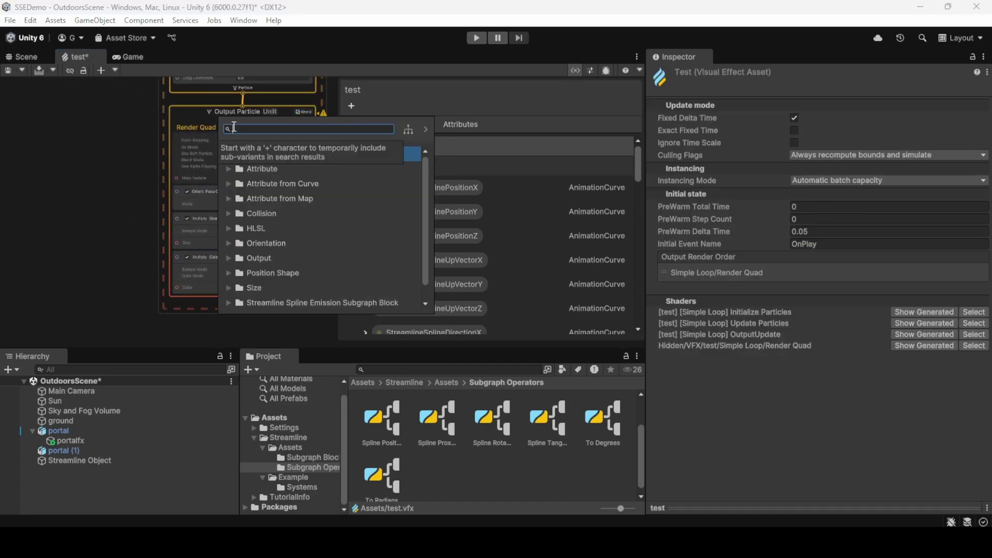
pyautogui.click(228, 304)
pyautogui.click(265, 258)
pyautogui.moveTo(83, 144); pyautogui.dragTo(70, 312, button='middle')
pyautogui.moveTo(81, 165); pyautogui.dragTo(109, 107, button='middle')
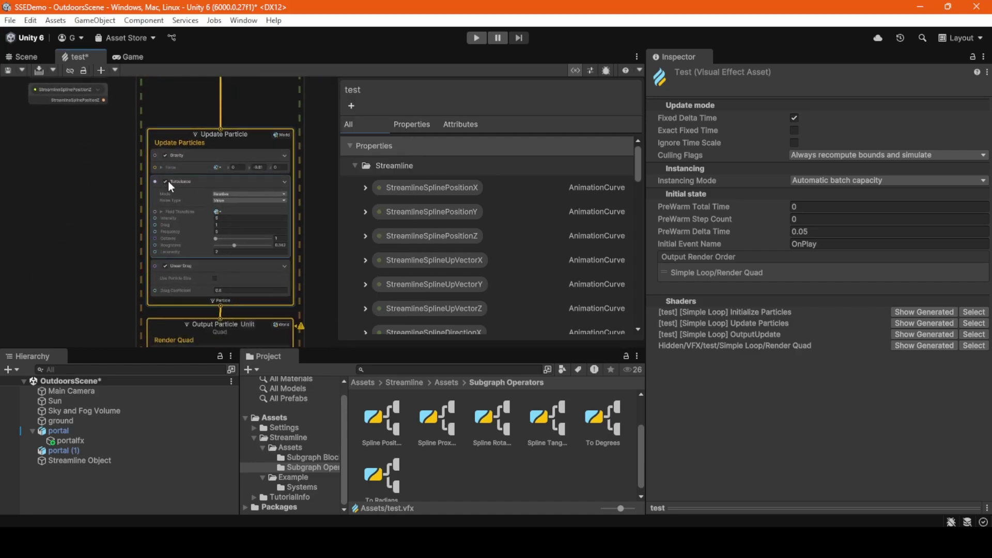
pyautogui.moveTo(75, 298); pyautogui.dragTo(70, 175, button='middle')
pyautogui.moveTo(69, 131); pyautogui.dragTo(75, 272, button='middle')
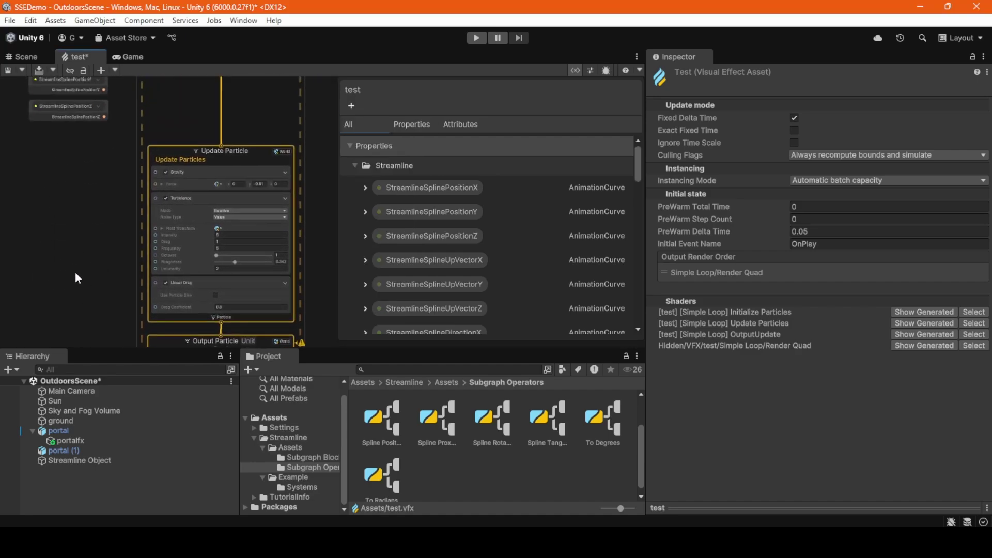
# Add the Streamline Shape Position Spline block to the Initialize Particle context below Set Velocity
pyautogui.moveTo(93, 238); pyautogui.dragTo(120, 359, button='middle')
pyautogui.click(218, 200)
pyautogui.press('space')
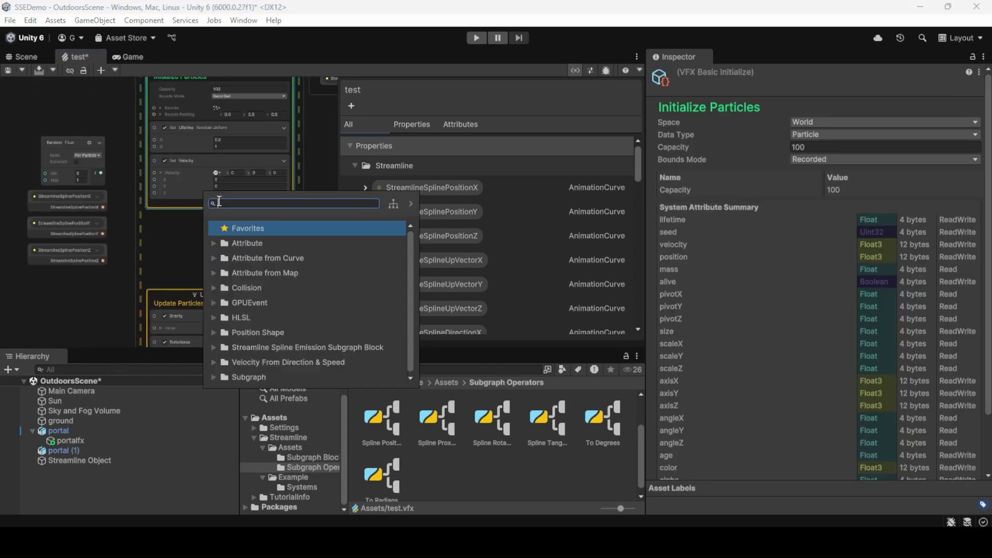
pyautogui.click(260, 347)
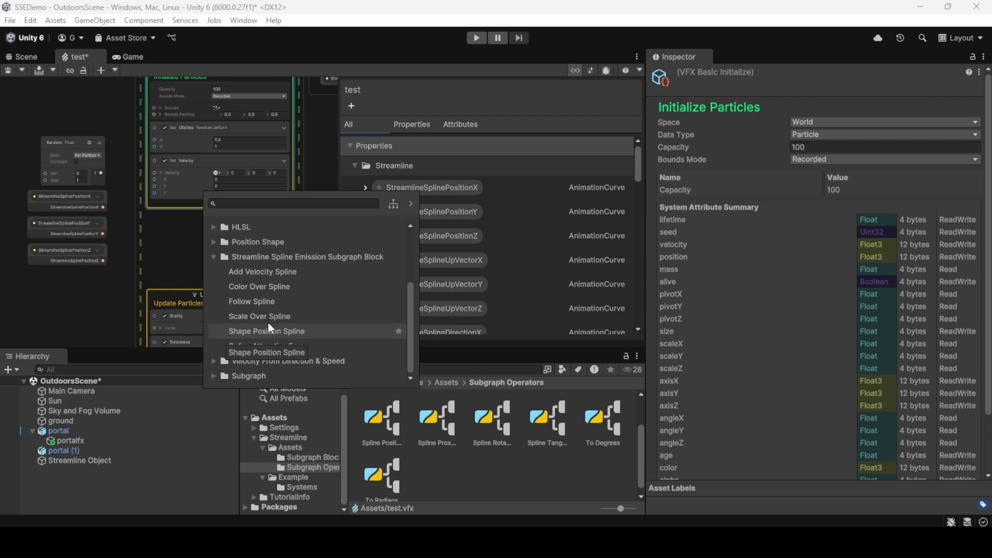
pyautogui.click(212, 241)
pyautogui.scroll(-3, 219, 265)
pyautogui.scroll(3, 219, 266)
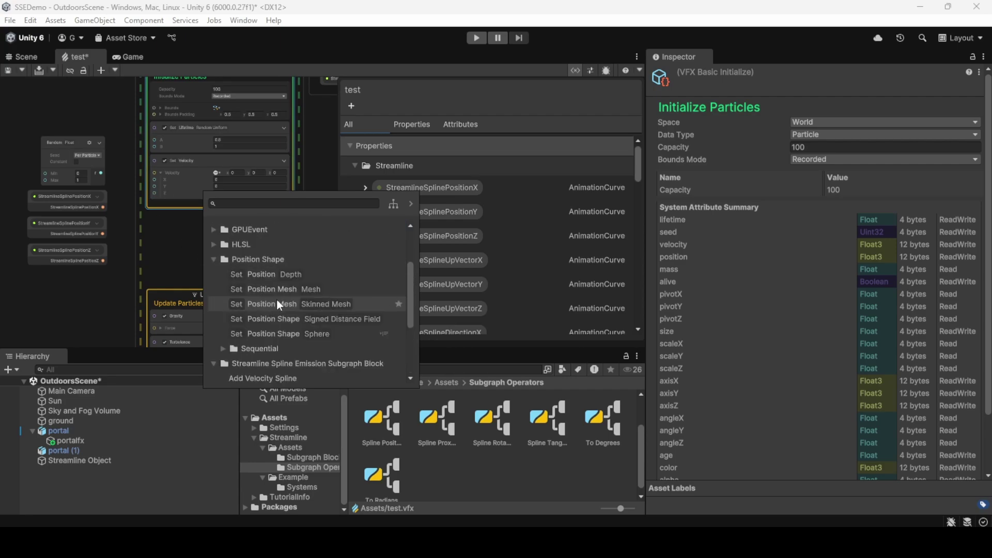
pyautogui.click(216, 259)
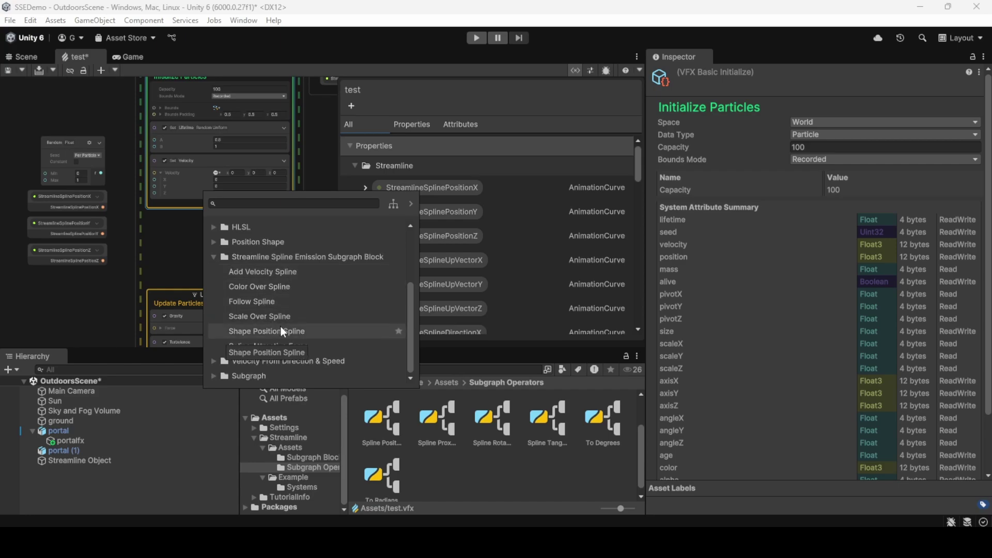
pyautogui.click(291, 334)
pyautogui.doubleClick(310, 330)
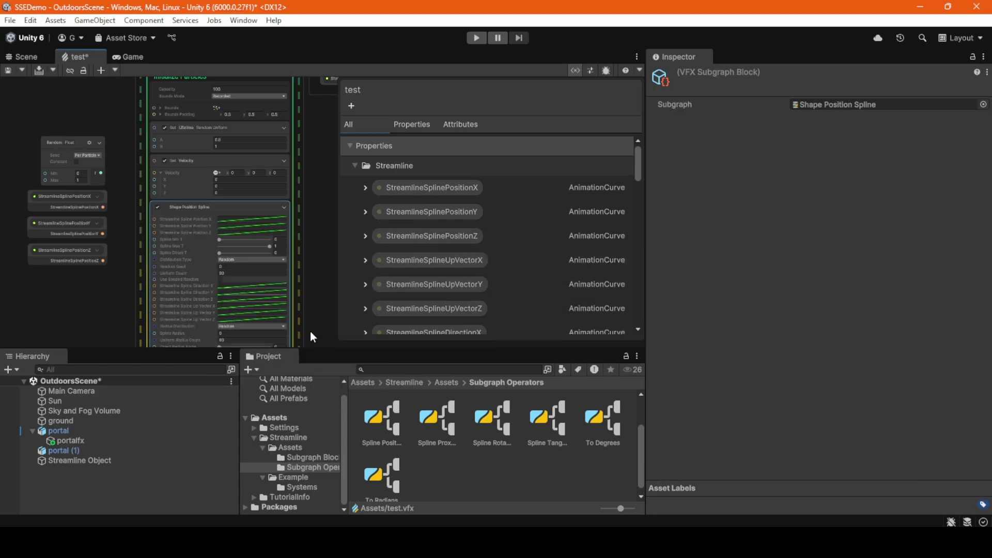
# Examine the Shape Position Spline block's inputs, including Spline Min T, Spline Max T and the Distribution Type options
pyautogui.moveTo(120, 292); pyautogui.dragTo(129, 229, button='middle')
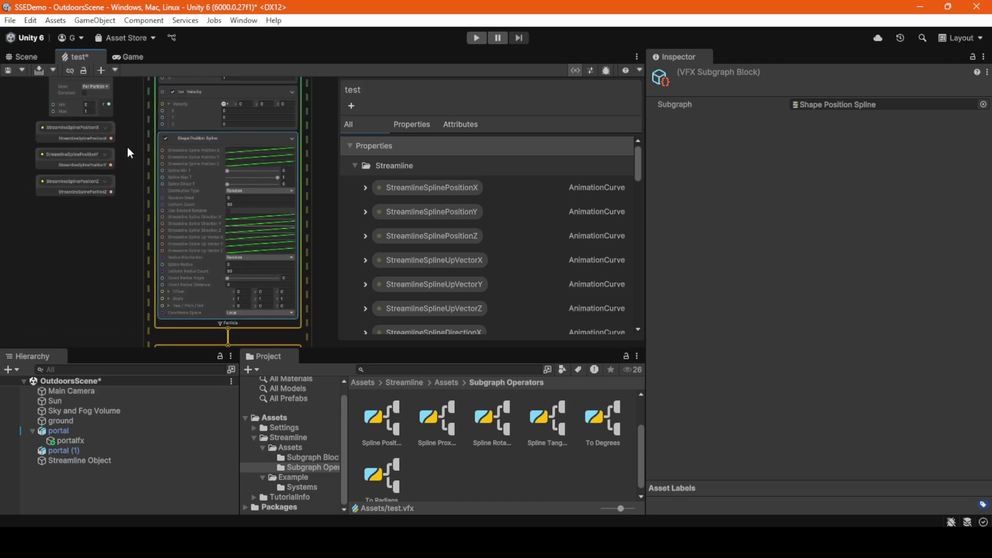
pyautogui.scroll(5, 127, 146)
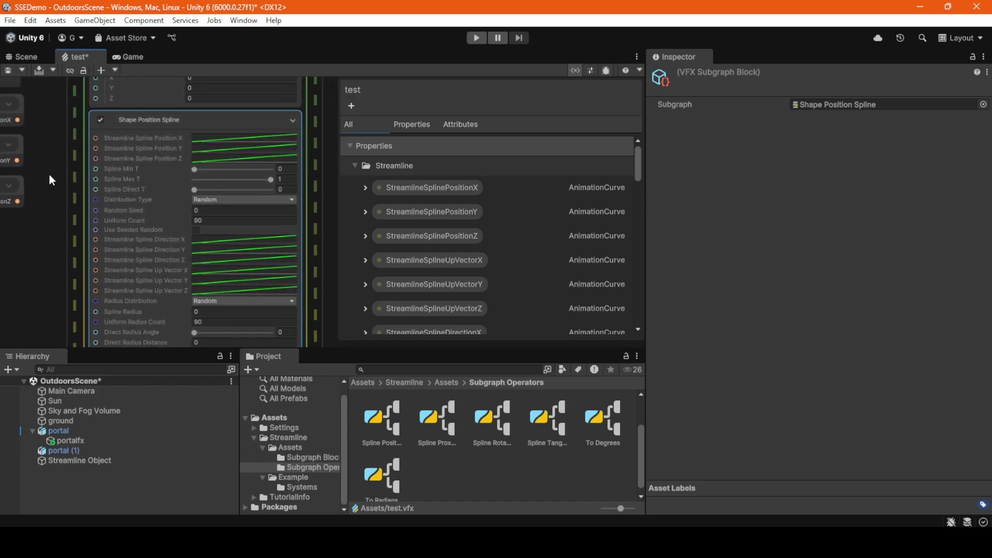
pyautogui.moveTo(48, 176); pyautogui.dragTo(129, 240, button='middle')
pyautogui.scroll(-2, 137, 241)
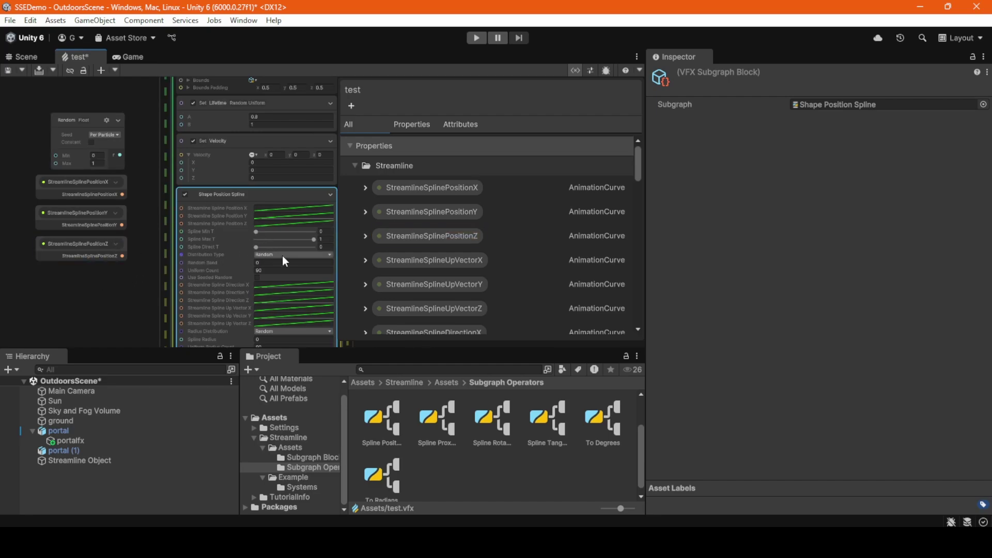
pyautogui.scroll(2, 141, 260)
pyautogui.moveTo(141, 260); pyautogui.dragTo(68, 256, button='middle')
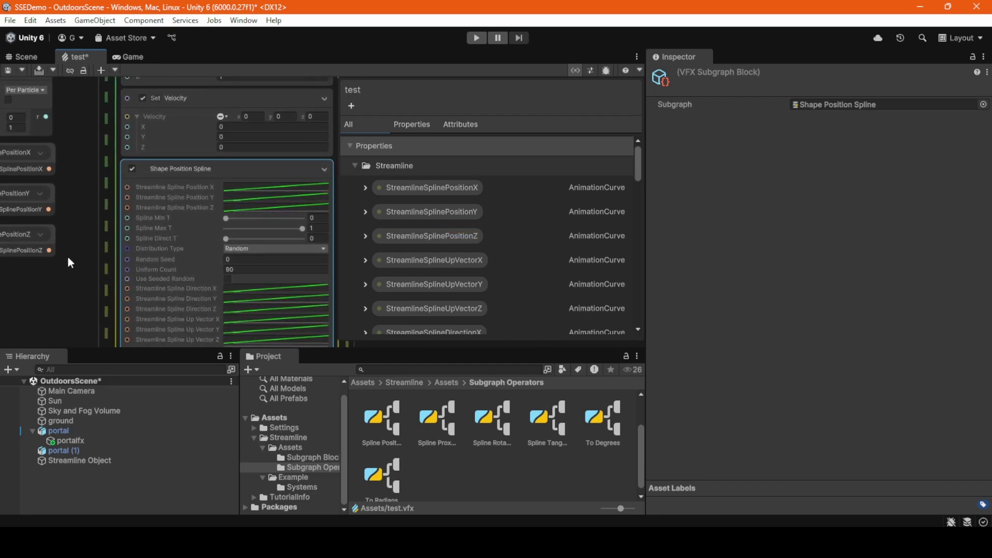
pyautogui.click(244, 249)
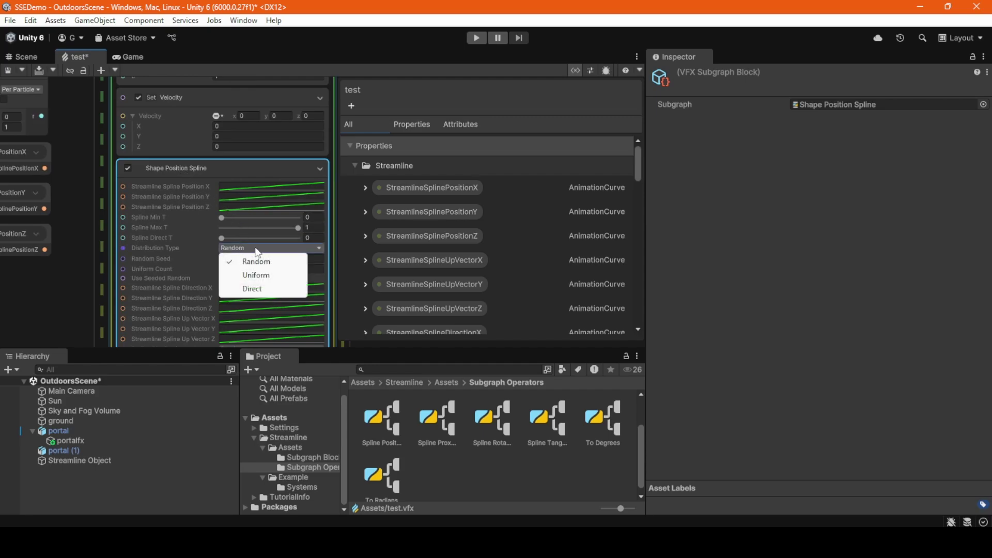
pyautogui.click(160, 228)
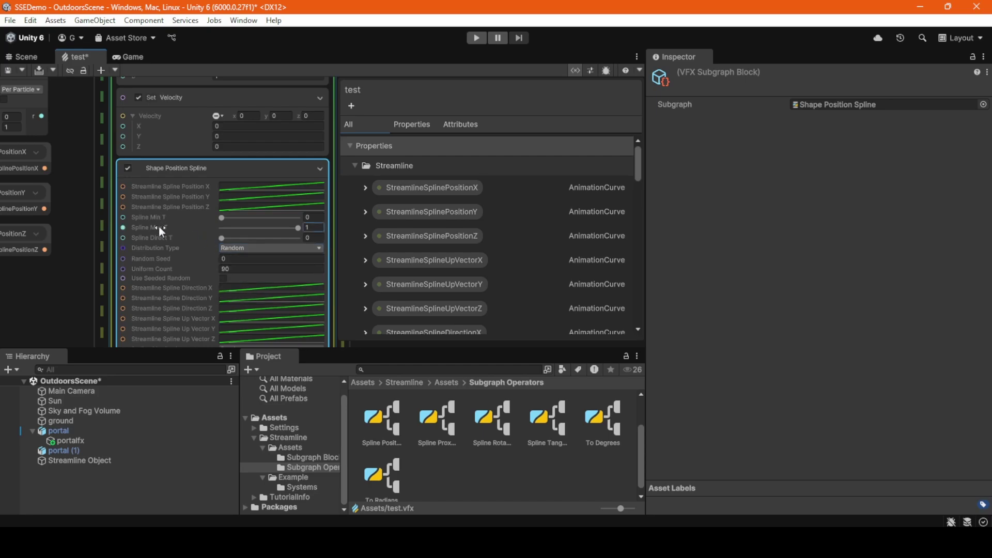
pyautogui.click(243, 248)
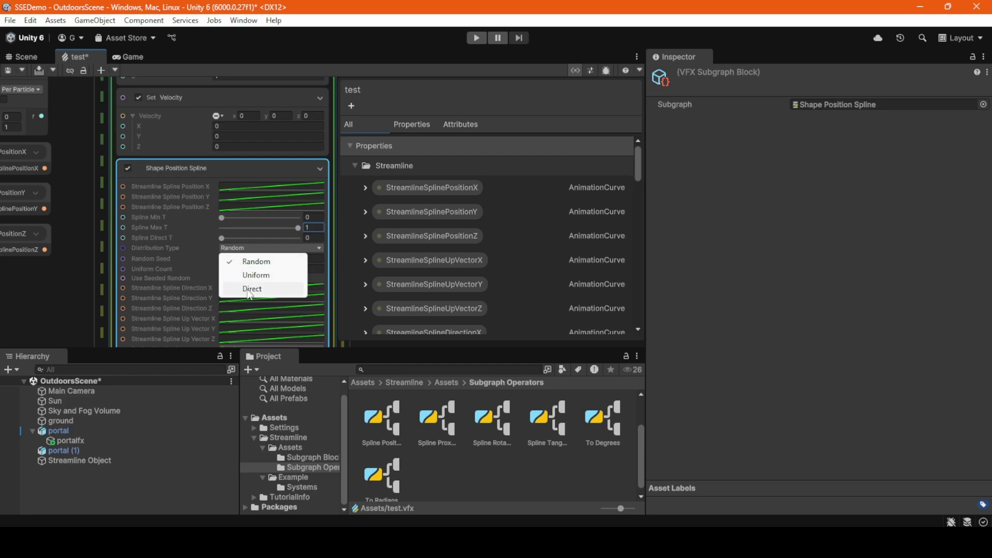
pyautogui.click(73, 222)
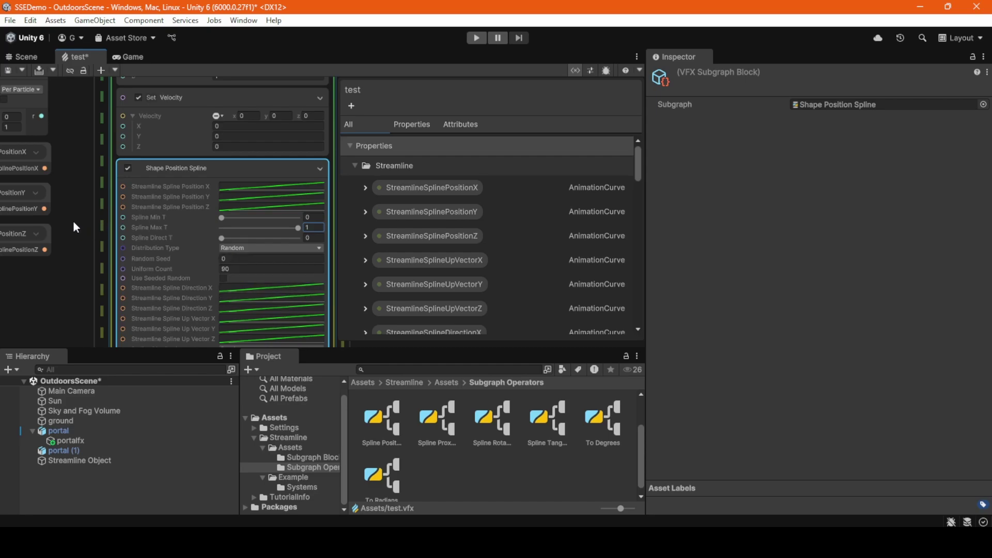
# Delete the unused Random Float node above the StreamlineSplinePosition property nodes
pyautogui.click(72, 217)
pyautogui.moveTo(73, 186); pyautogui.dragTo(177, 225, button='middle')
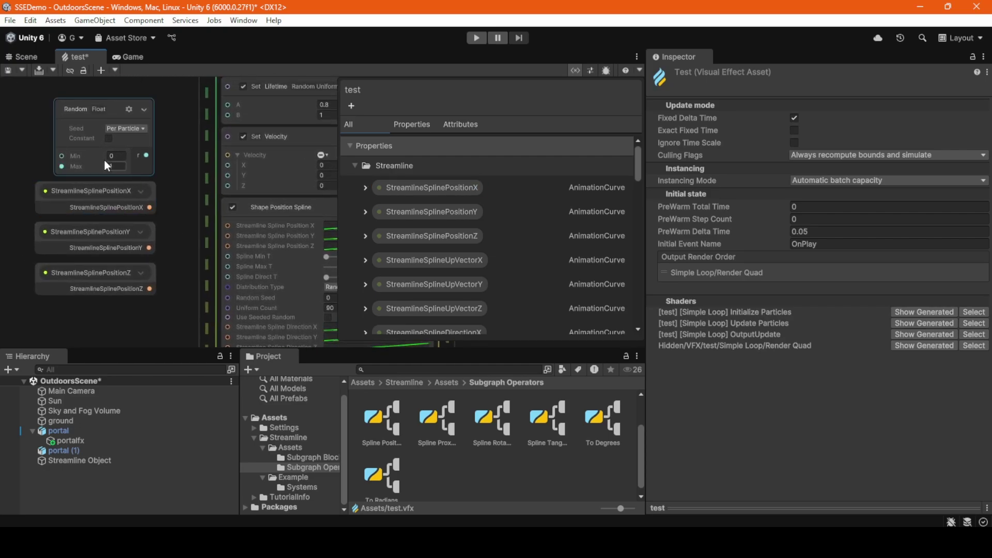
pyautogui.click(74, 110)
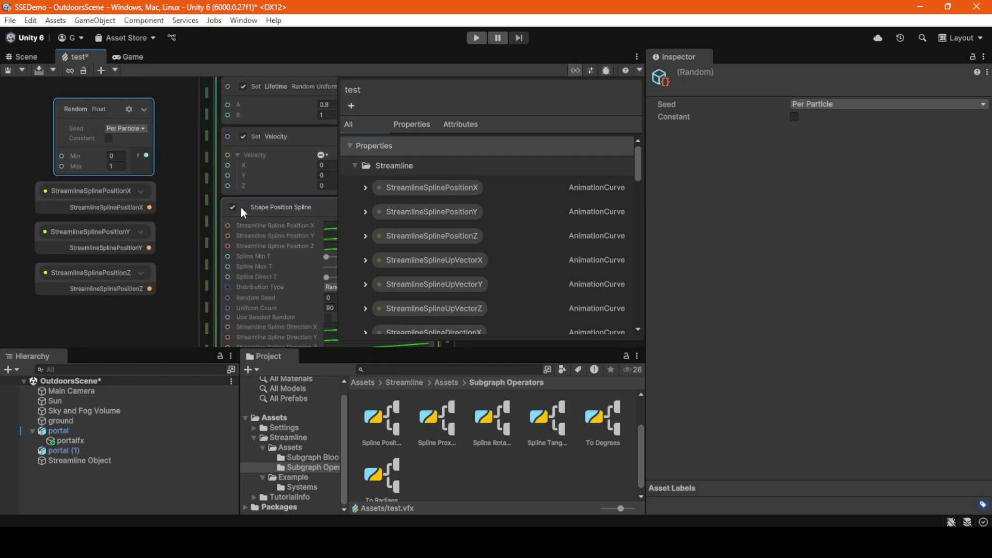
pyautogui.press('Delete')
# Connect StreamlineSplinePositionX, Y and Z to the matching Shape Position Spline position inputs and save the graph
pyautogui.moveTo(177, 189); pyautogui.dragTo(125, 156, button='middle')
pyautogui.moveTo(113, 172); pyautogui.dragTo(193, 191)
pyautogui.moveTo(114, 214); pyautogui.dragTo(187, 201)
pyautogui.moveTo(114, 255); pyautogui.dragTo(123, 252)
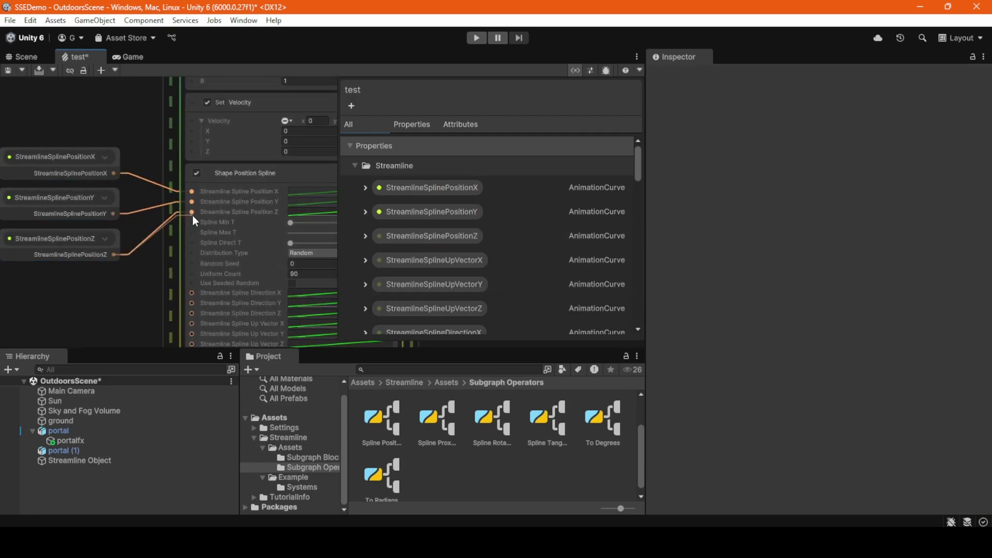
pyautogui.moveTo(192, 215); pyautogui.dragTo(192, 212)
pyautogui.hotkey('ctrl', 's')
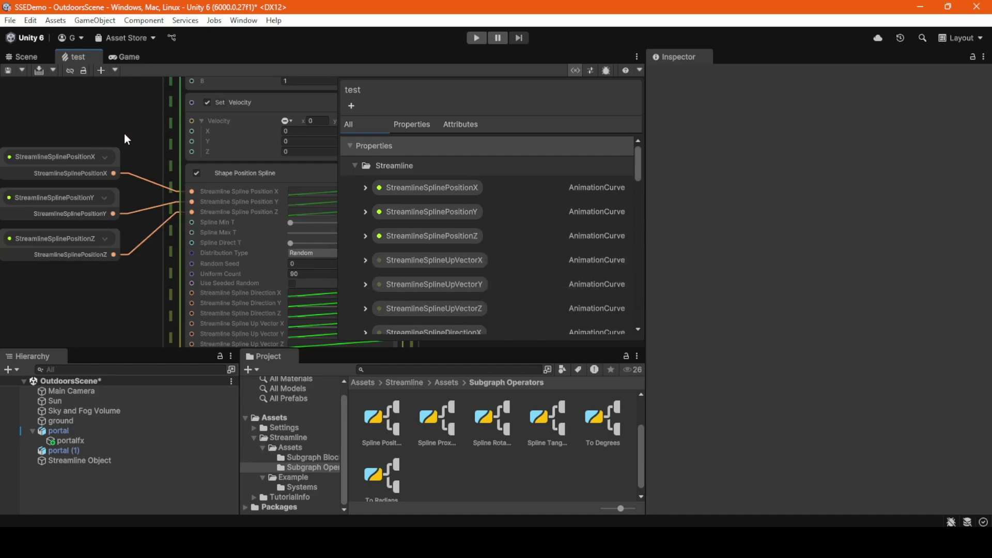
# Inspect the particles along the spline in the scene and review the Shape Position Spline block's radius, transform and Coordinate Space options
pyautogui.click(23, 57)
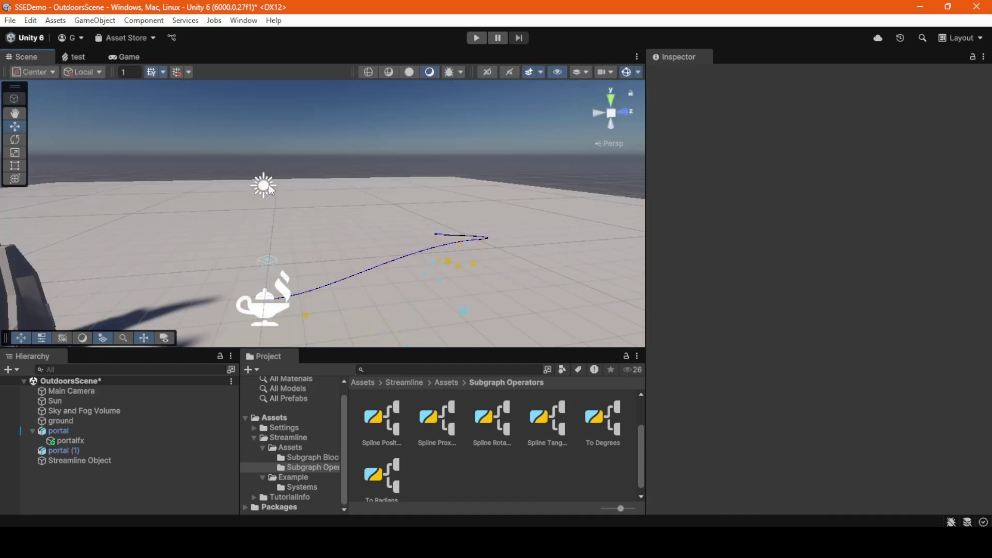
pyautogui.moveTo(269, 185); pyautogui.dragTo(224, 185, button='right')
pyautogui.click(71, 55)
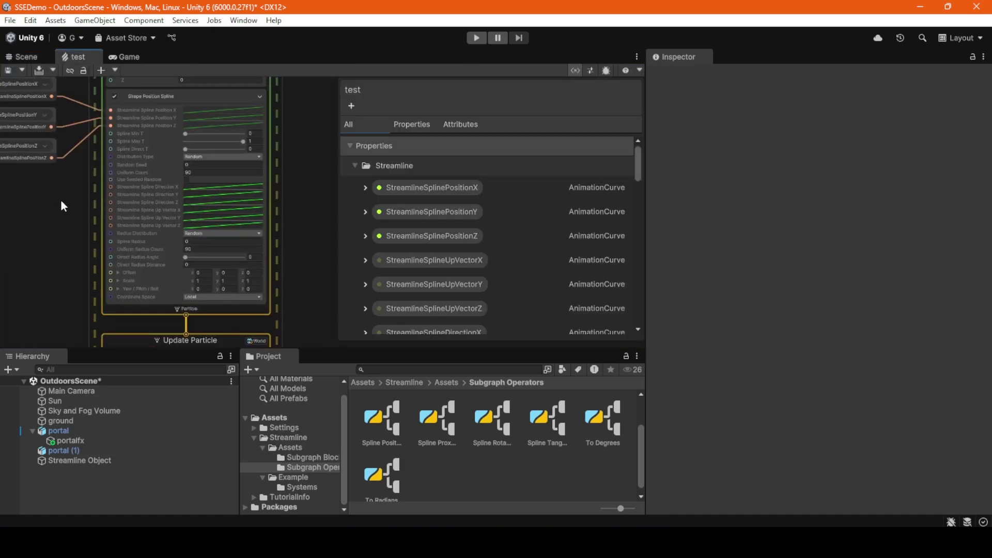
pyautogui.moveTo(5, 215); pyautogui.dragTo(42, 228, button='middle')
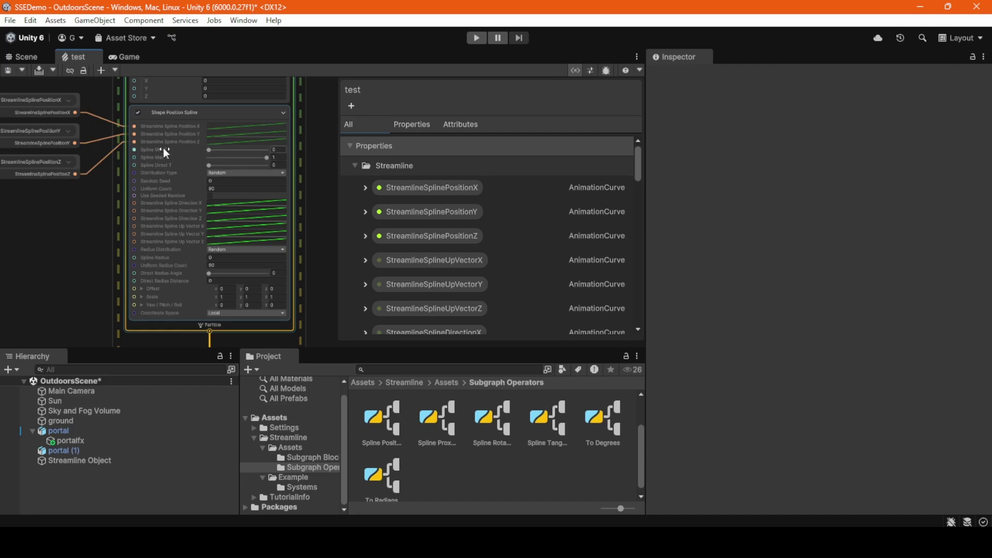
pyautogui.scroll(1, 241, 184)
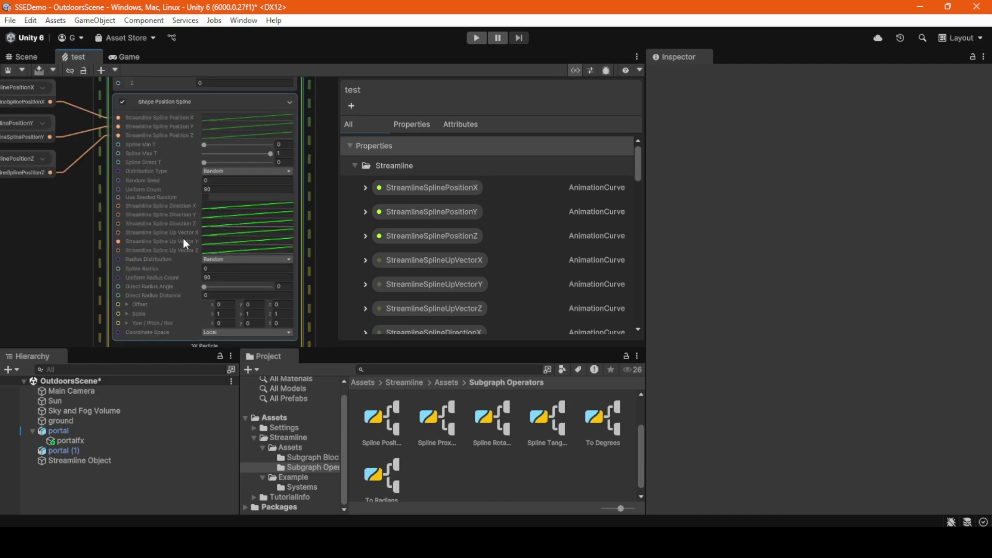
pyautogui.moveTo(74, 282); pyautogui.dragTo(99, 240, button='middle')
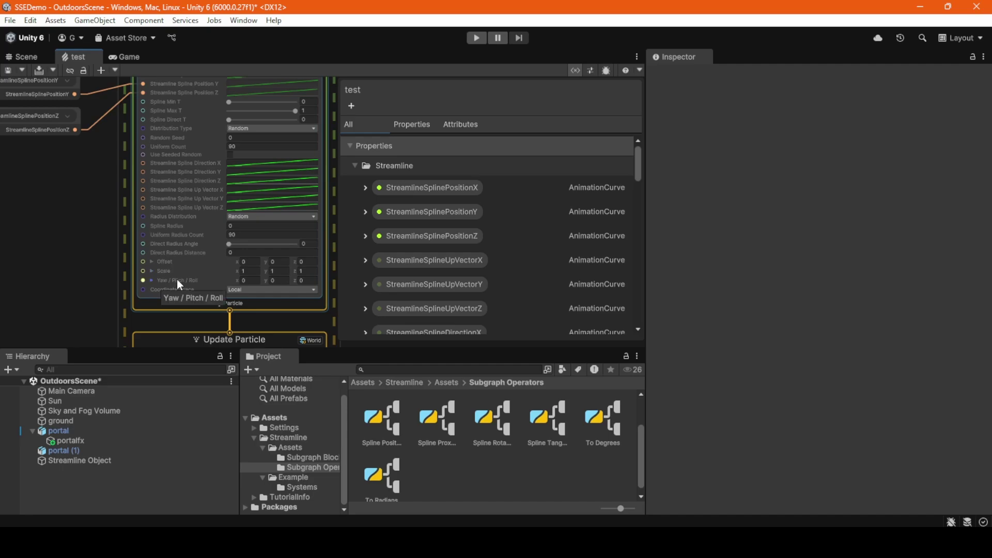
pyautogui.click(249, 293)
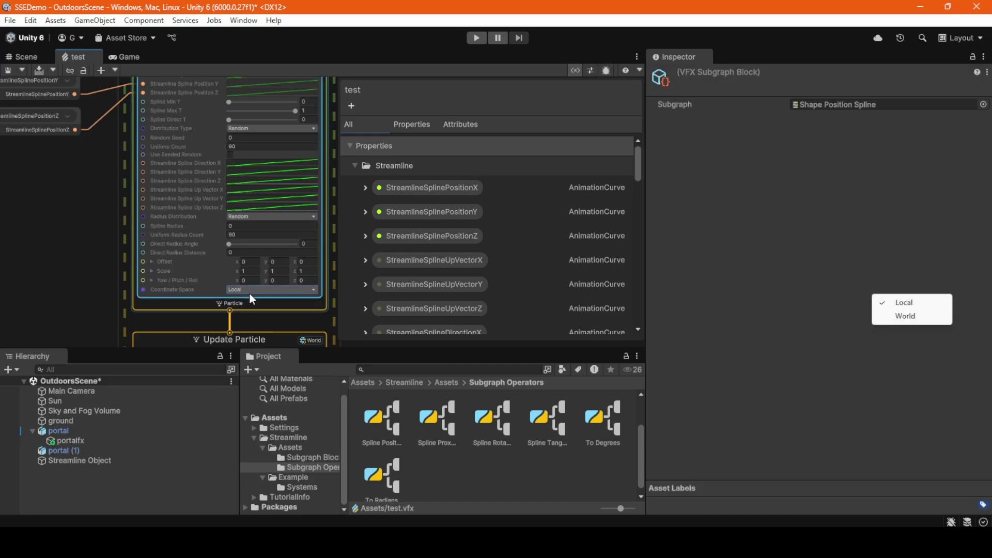
pyautogui.click(253, 290)
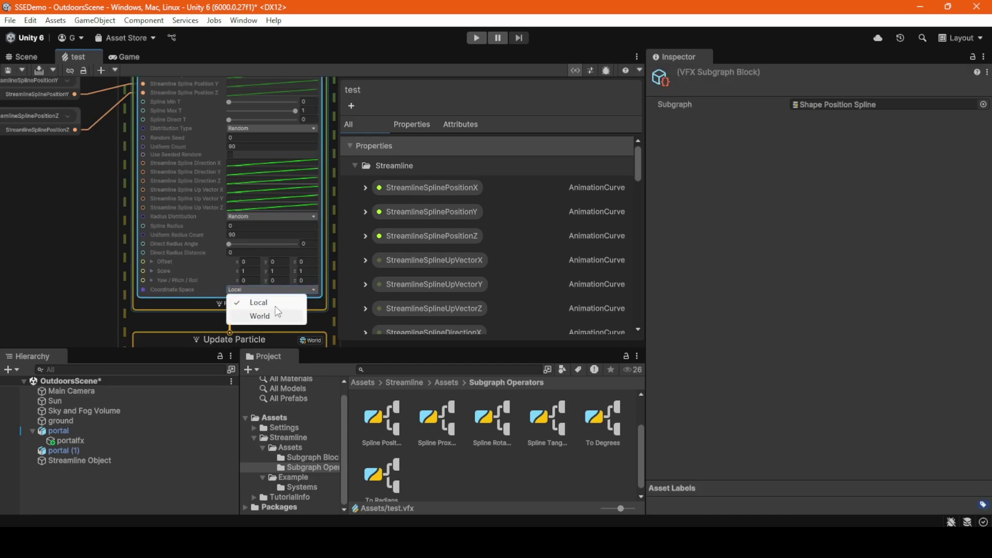
pyautogui.click(45, 275)
pyautogui.scroll(-2, 88, 240)
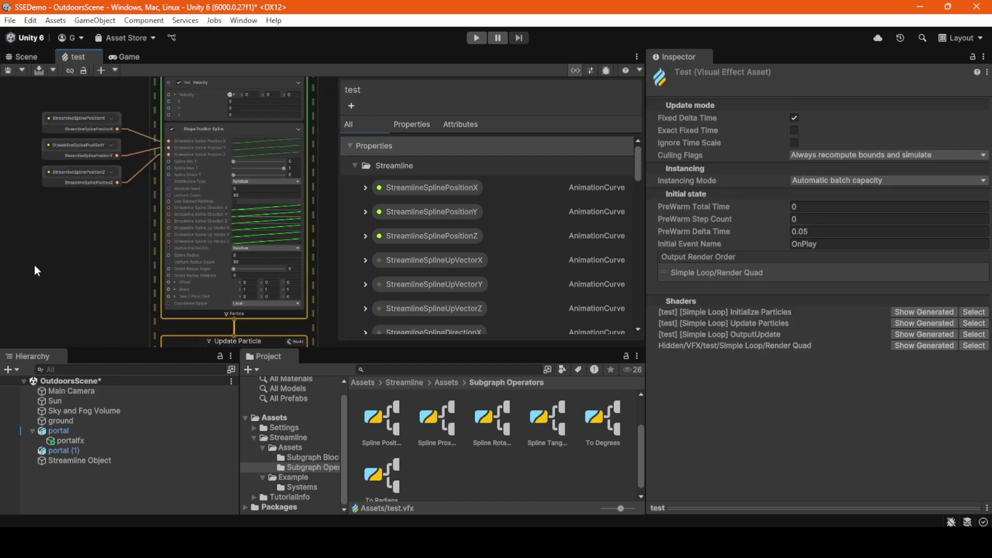
# Compare the Streamline Object's Visual Effect properties with the Data Sends settings of its Streamline Spline Emission component
pyautogui.click(21, 56)
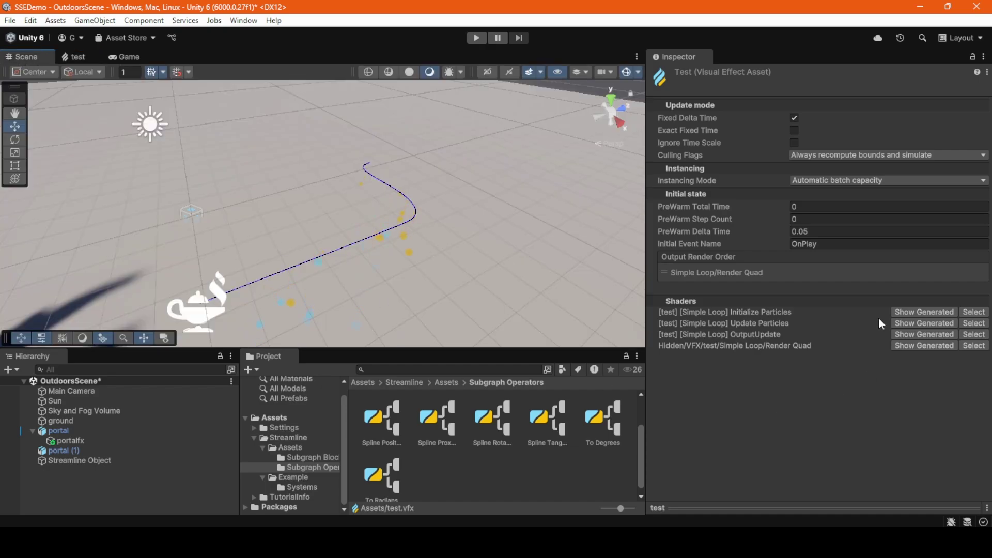
pyautogui.click(114, 460)
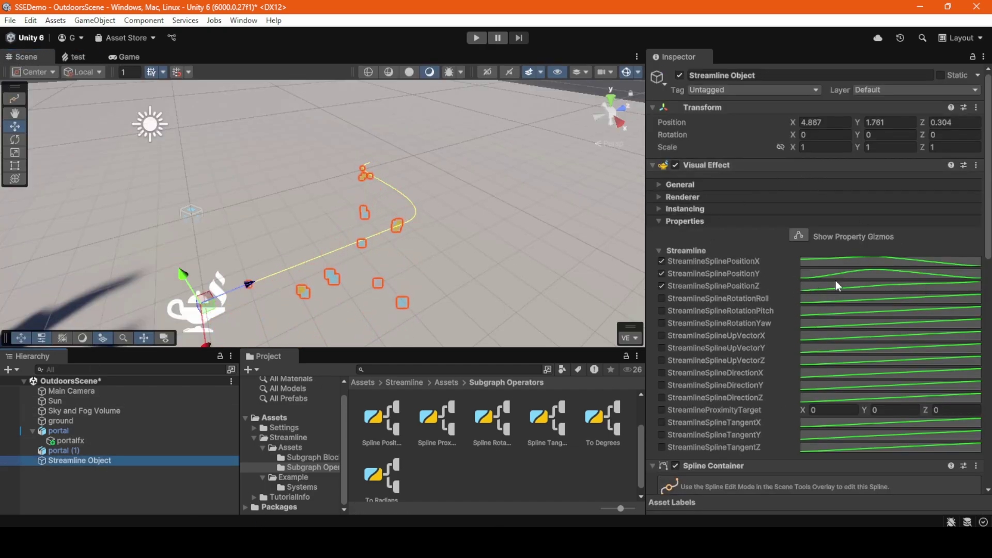
pyautogui.scroll(-10, 766, 336)
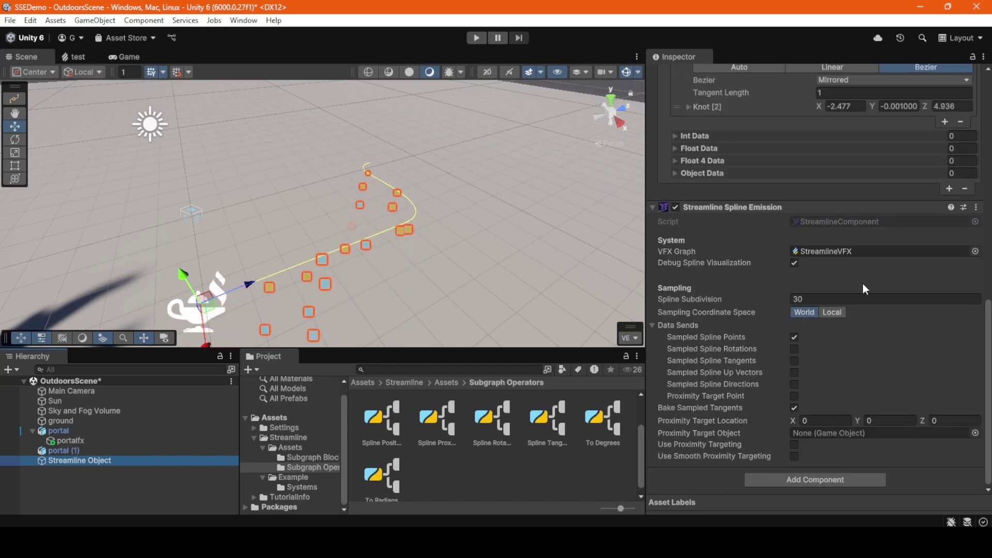
pyautogui.scroll(10, 748, 265)
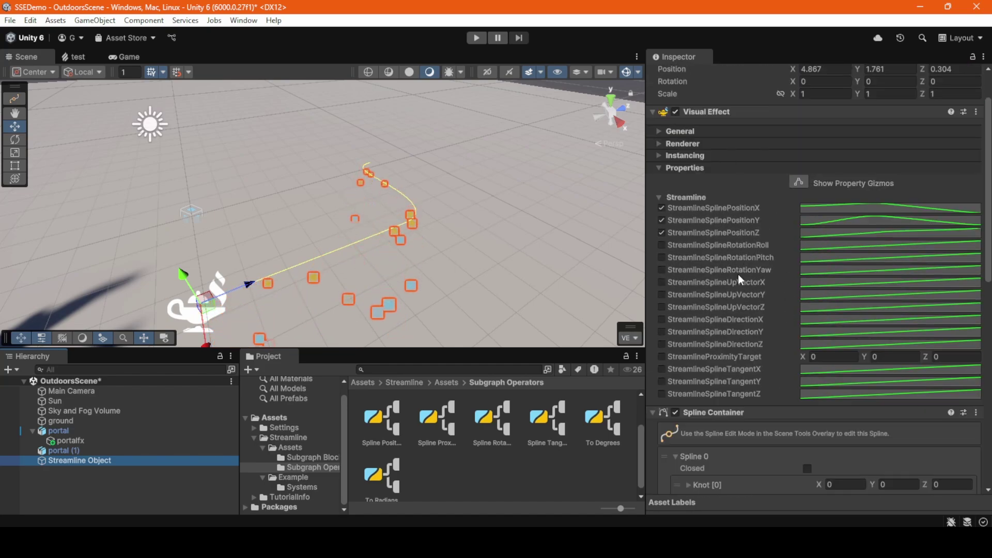
pyautogui.scroll(-10, 753, 382)
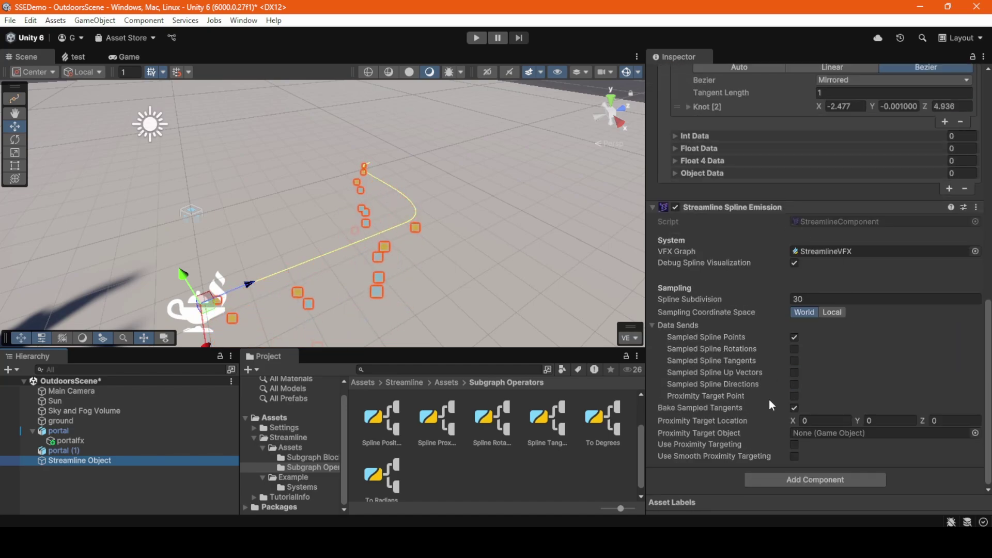
# Review the test graph's Initialize, Update and Output Particle contexts, and view the Streamline Object and portal effects in the scene
pyautogui.click(58, 59)
pyautogui.moveTo(79, 230); pyautogui.dragTo(82, 328, button='middle')
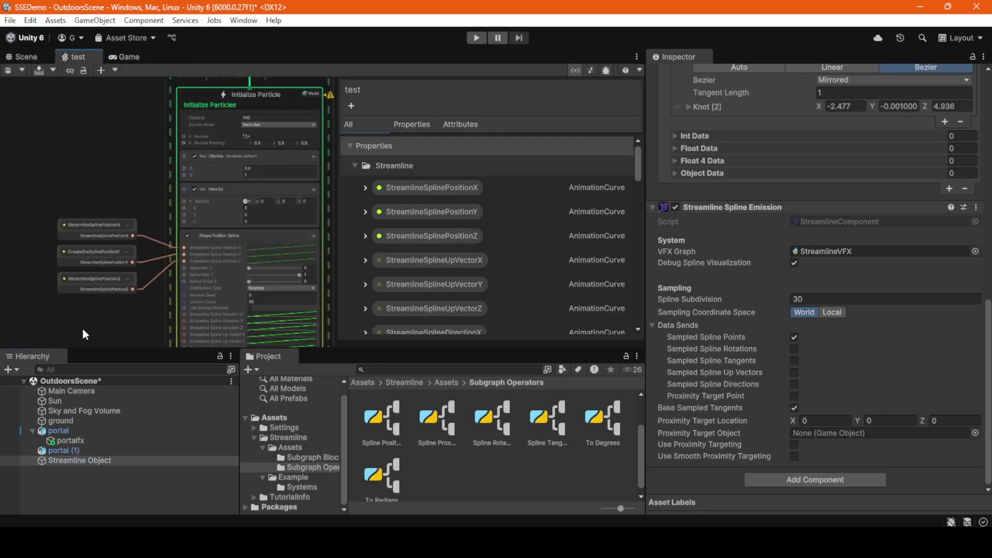
pyautogui.moveTo(60, 171); pyautogui.dragTo(148, 127, button='middle')
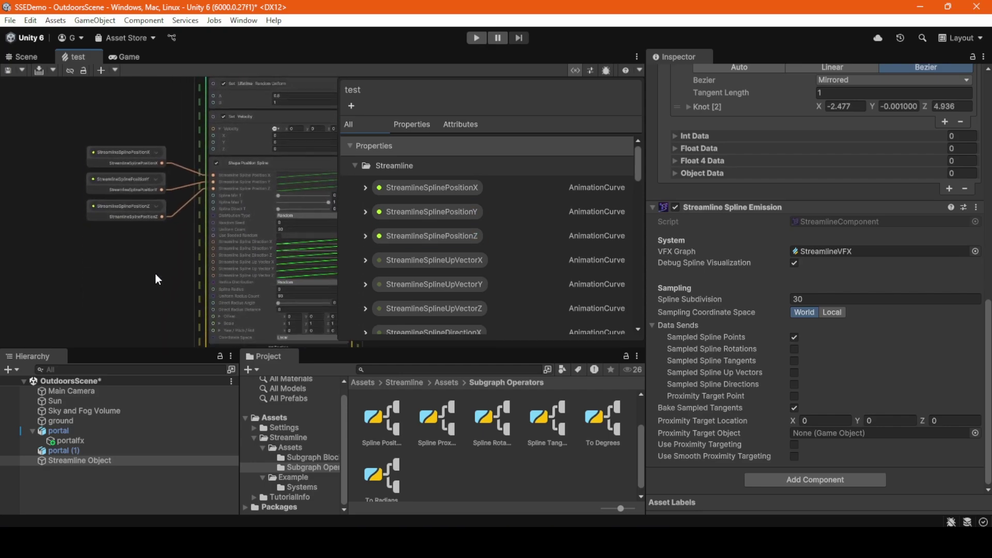
pyautogui.moveTo(155, 274); pyautogui.dragTo(110, 145, button='middle')
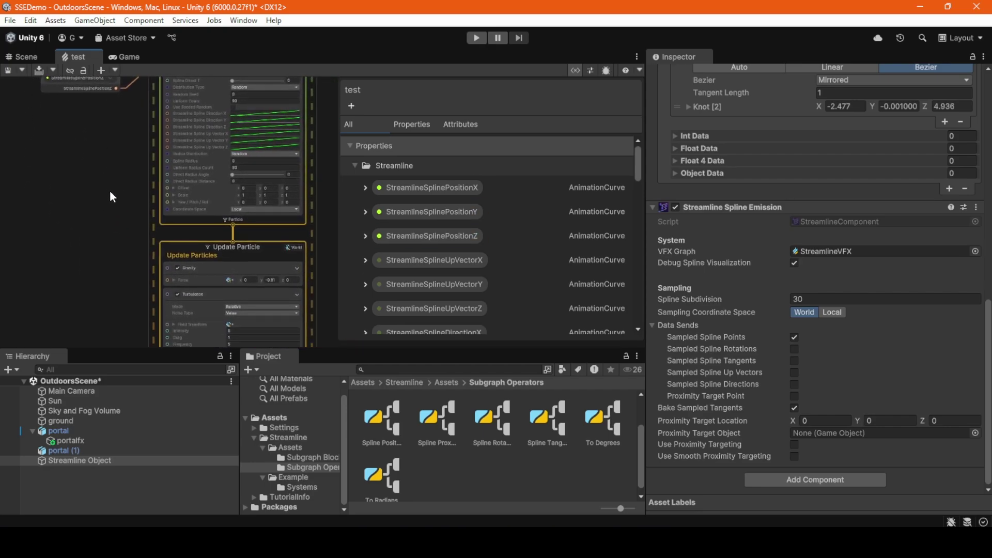
pyautogui.moveTo(114, 249); pyautogui.dragTo(118, 102, button='middle')
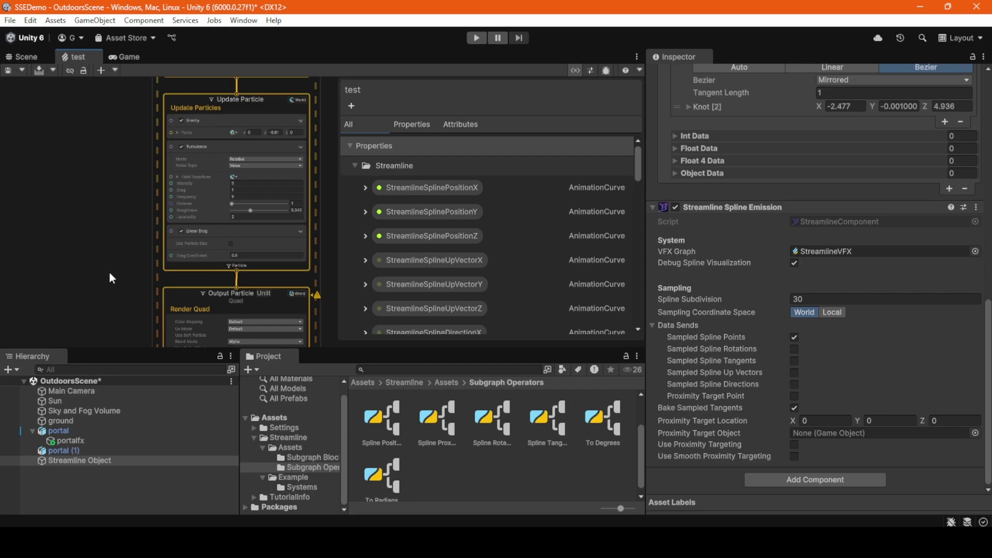
pyautogui.click(25, 57)
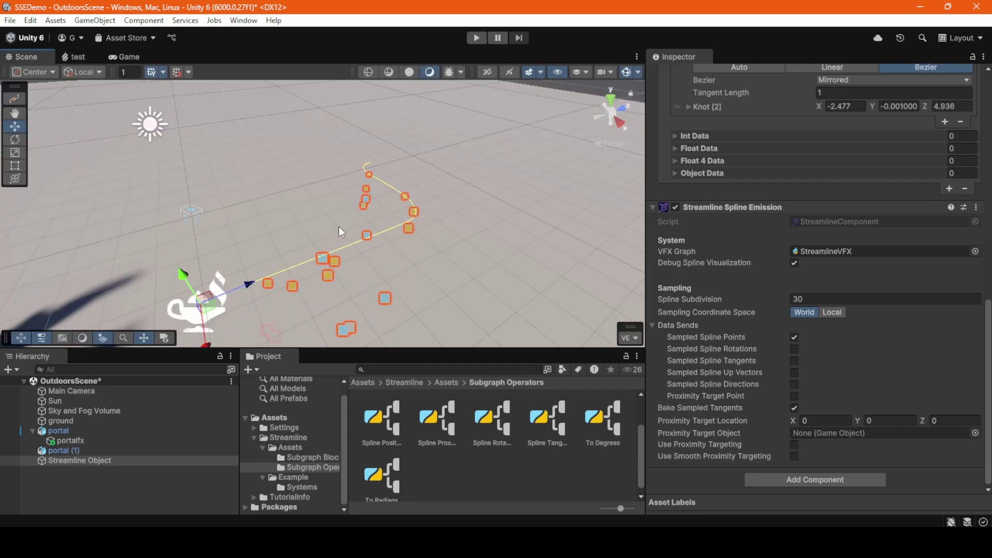
pyautogui.moveTo(944, 145); pyautogui.dragTo(542, 138, button='right')
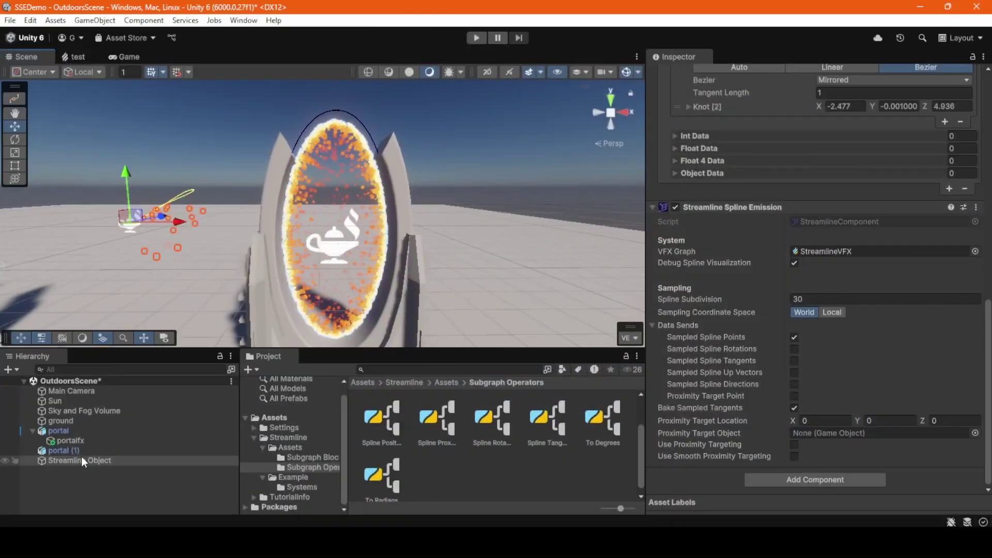
# Create a visual effect graph named "portal tutorial" in the Assets folder from the Streamline Spline Emission VFX Template
pyautogui.click(289, 439)
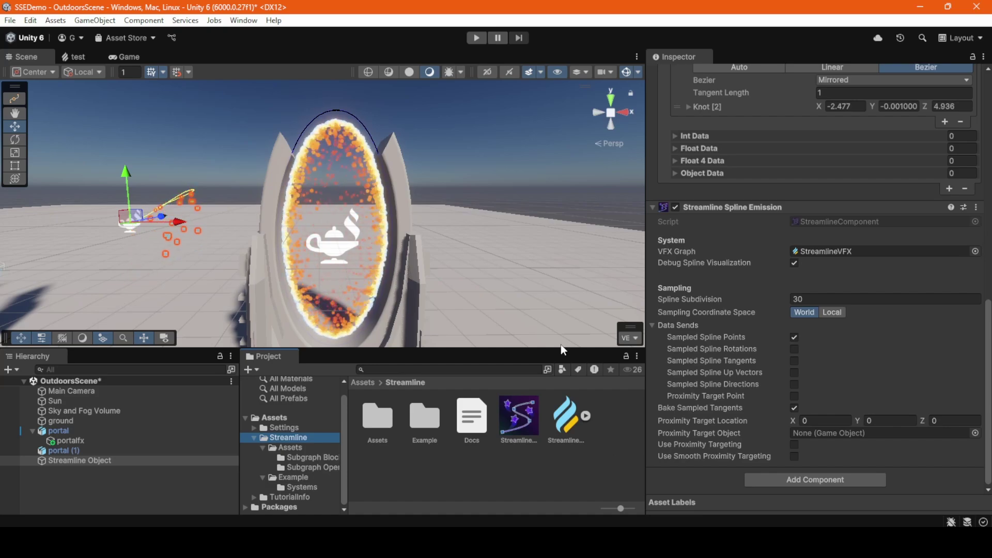
pyautogui.rightClick(616, 435)
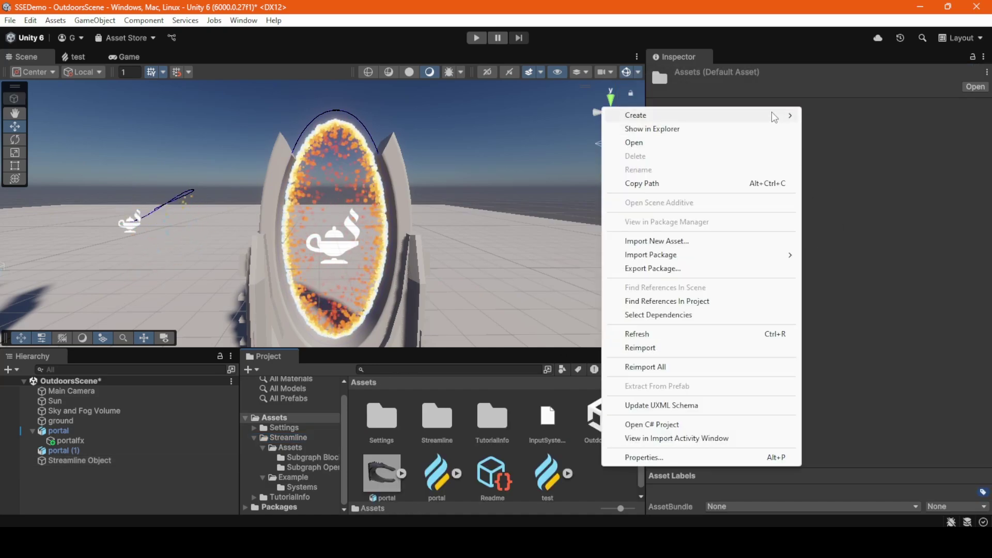
pyautogui.moveTo(774, 115)
pyautogui.moveTo(879, 380)
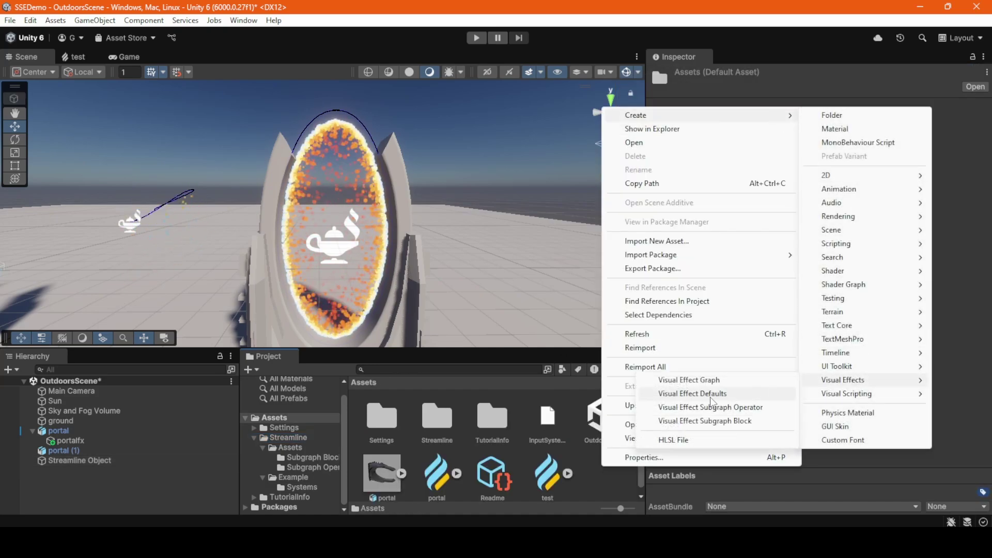
pyautogui.click(703, 383)
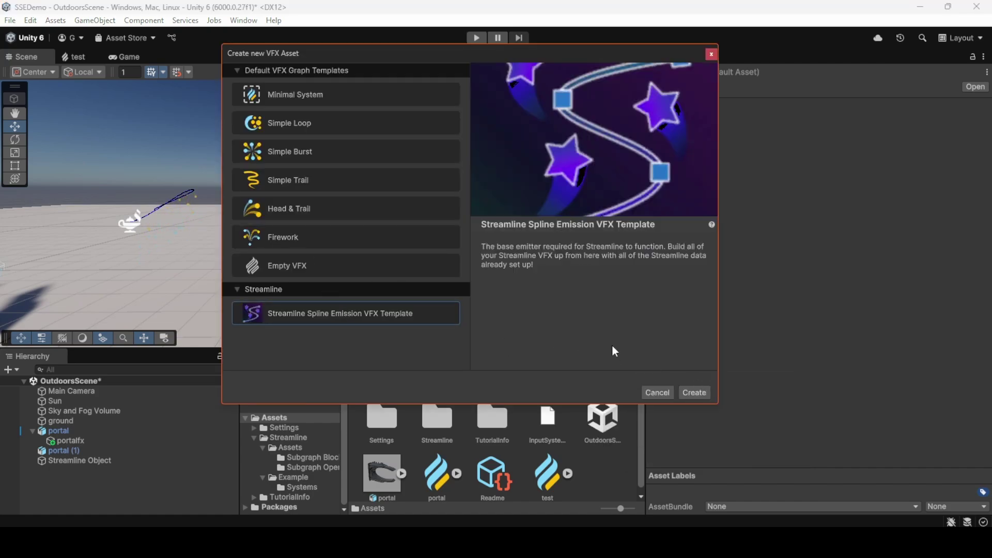
pyautogui.click(694, 393)
pyautogui.write('por')
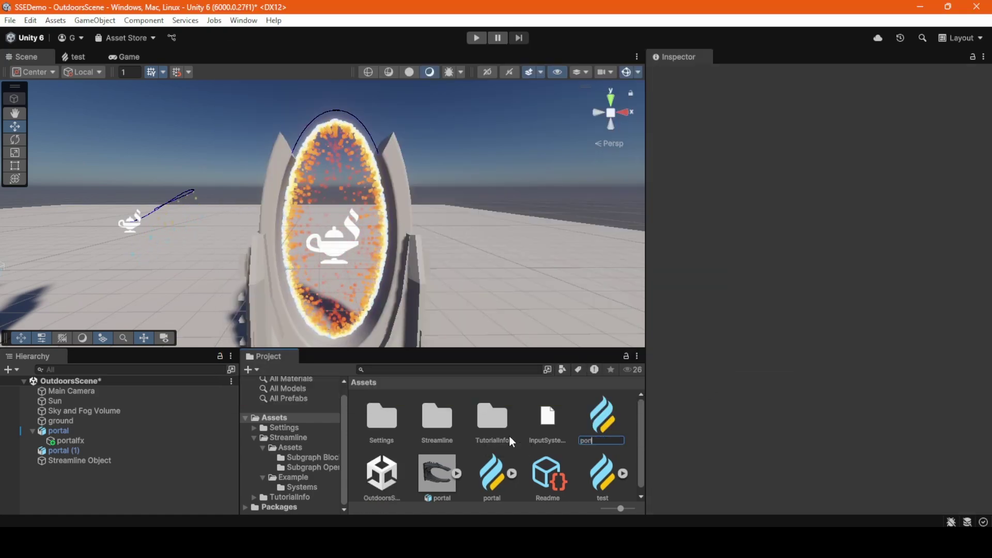
pyautogui.write('tal tutorial')
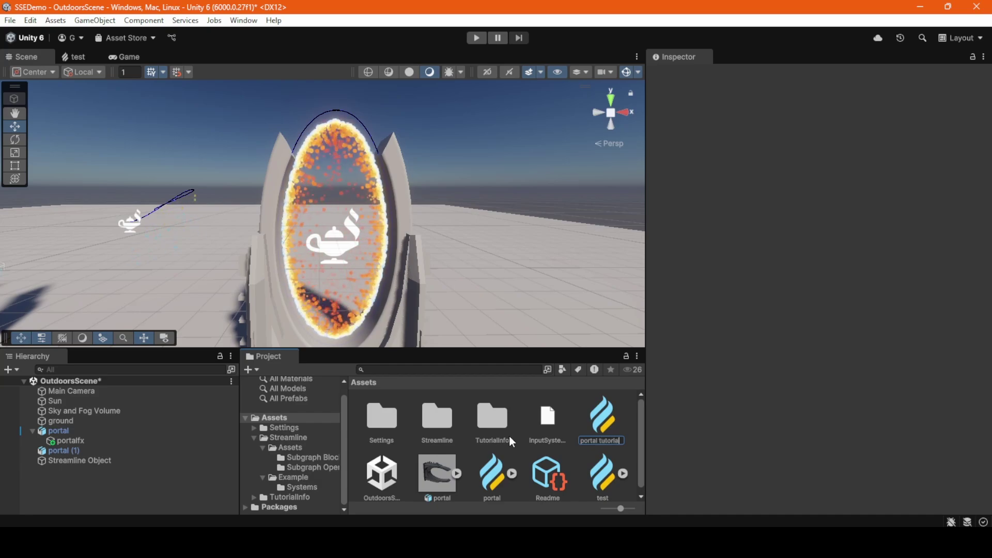
pyautogui.press('Return')
# Close the test graph while keeping the portal tutorial graph open, and return to the scene
pyautogui.rightClick(65, 61)
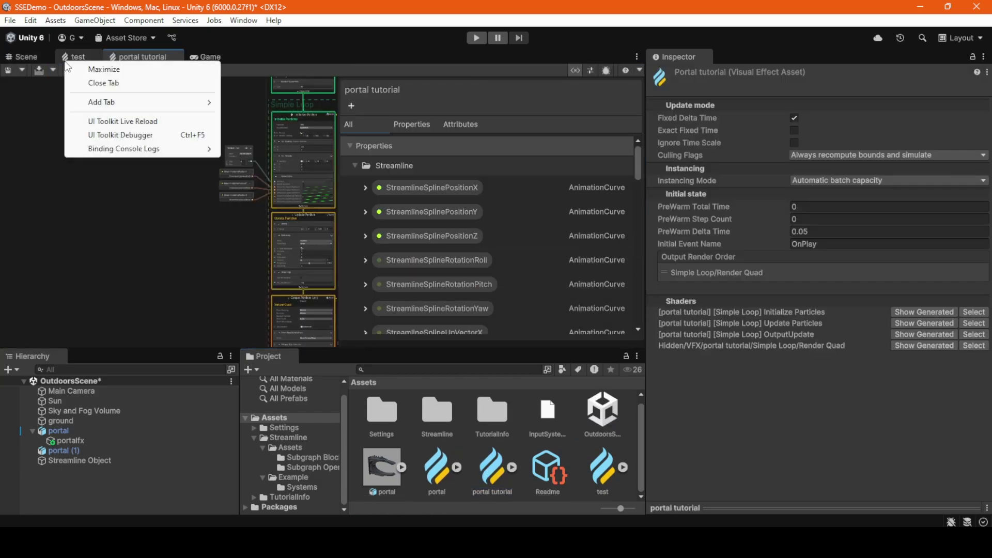
pyautogui.click(103, 83)
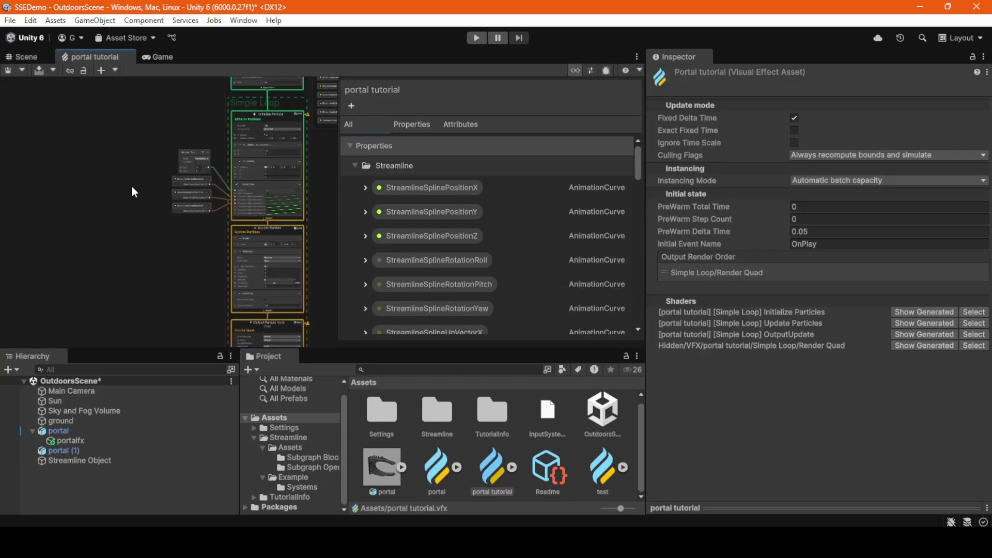
pyautogui.click(36, 56)
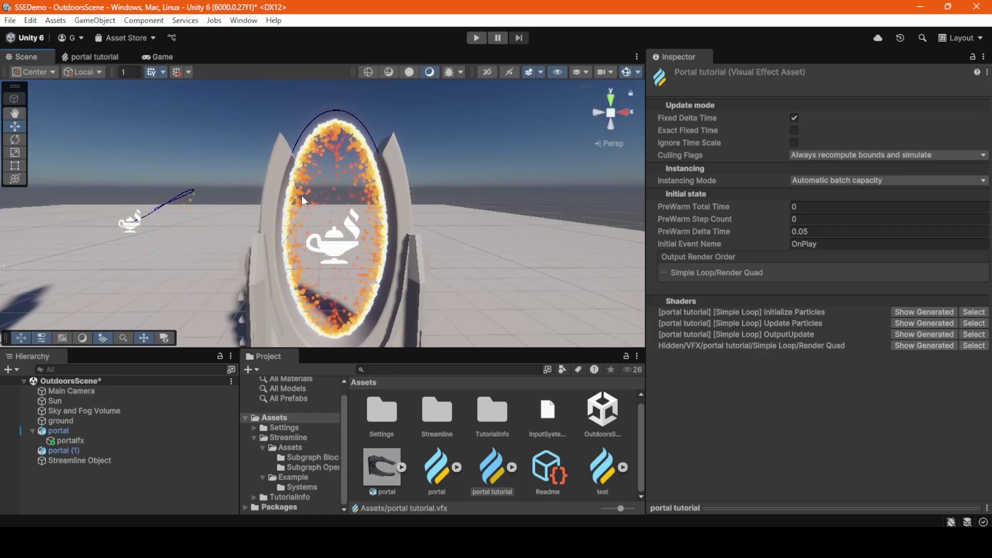
# Examine the finished portal from several angles, including its spline ring, particle effect and the portalfx object's Streamline properties
pyautogui.moveTo(301, 196); pyautogui.dragTo(411, 232, button='right')
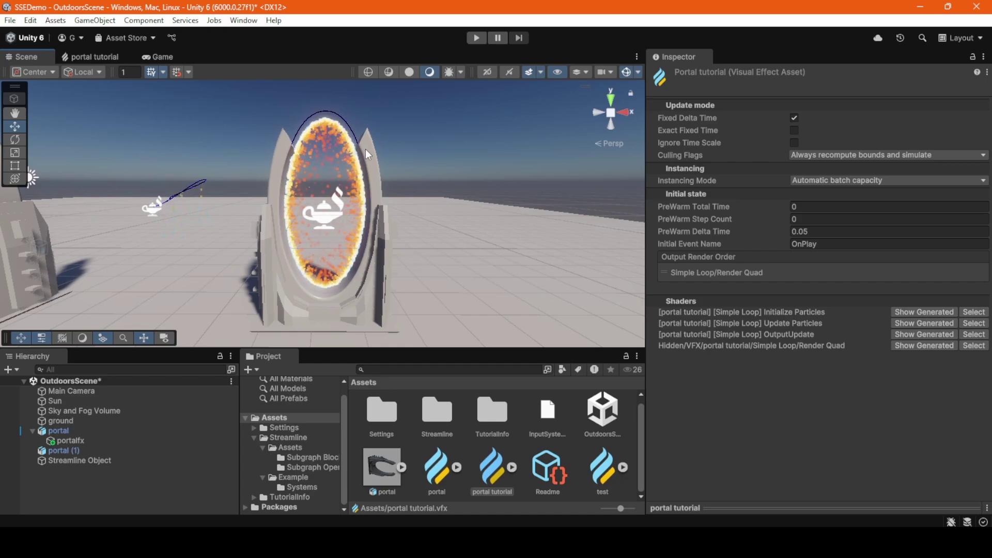
pyautogui.keyDown('alt'); pyautogui.moveTo(365, 149); pyautogui.dragTo(336, 205); pyautogui.keyUp('alt')
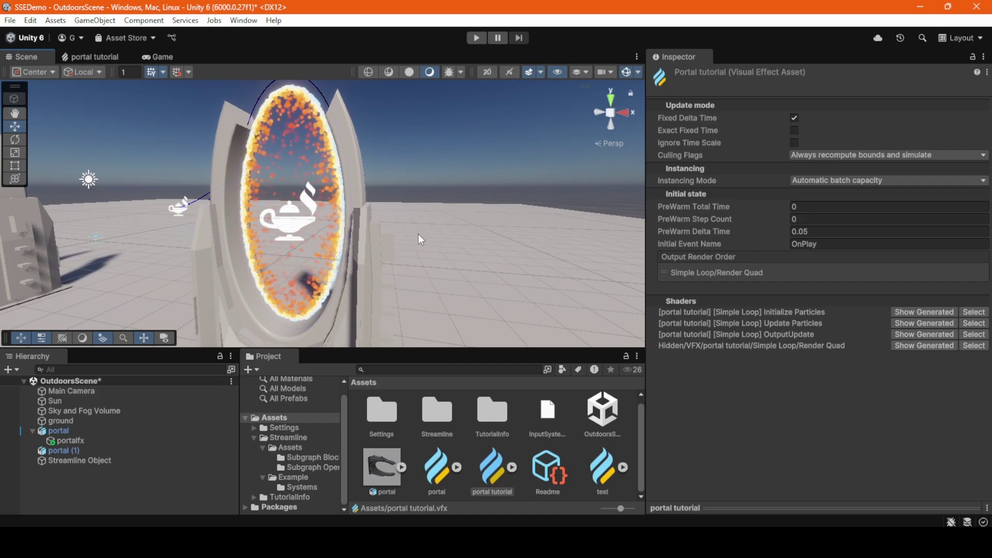
pyautogui.keyDown('alt'); pyautogui.moveTo(399, 220); pyautogui.dragTo(448, 256); pyautogui.keyUp('alt')
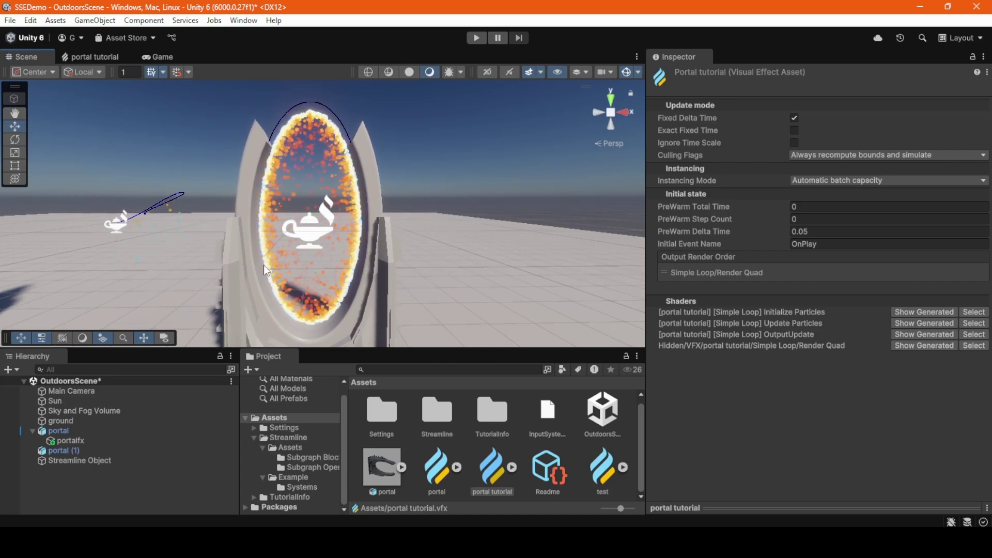
pyautogui.click(370, 255)
pyautogui.press('f')
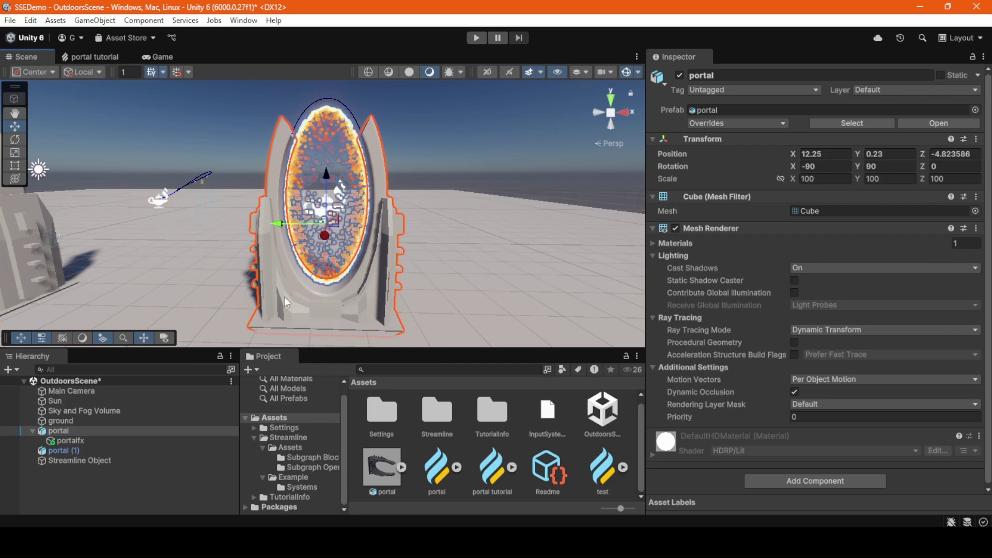
pyautogui.click(171, 494)
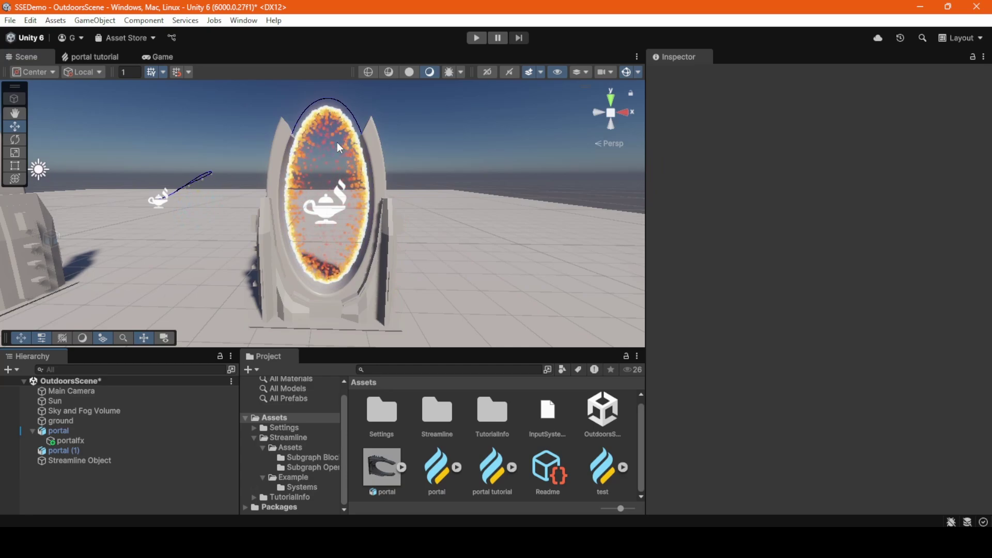
pyautogui.click(355, 122)
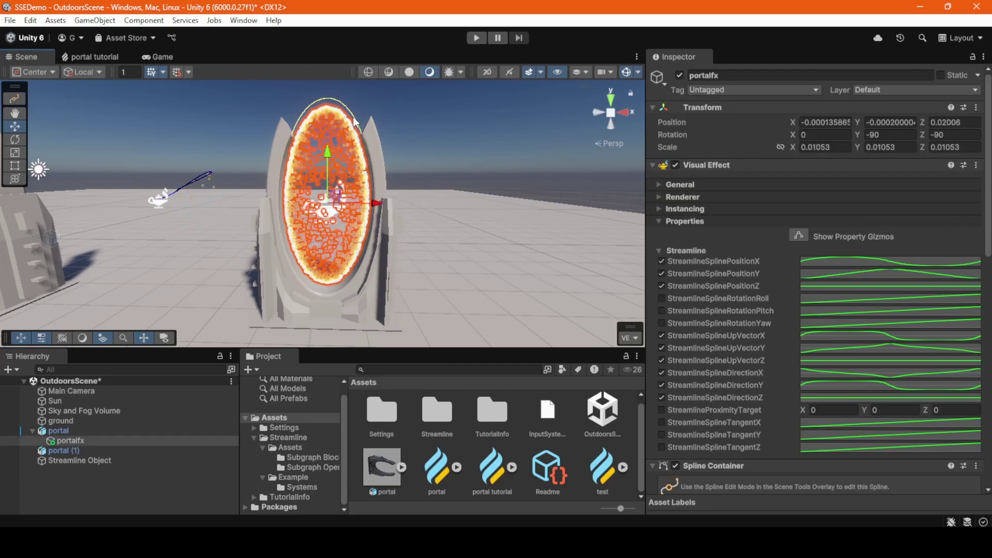
pyautogui.moveTo(376, 222); pyautogui.dragTo(379, 254, button='middle')
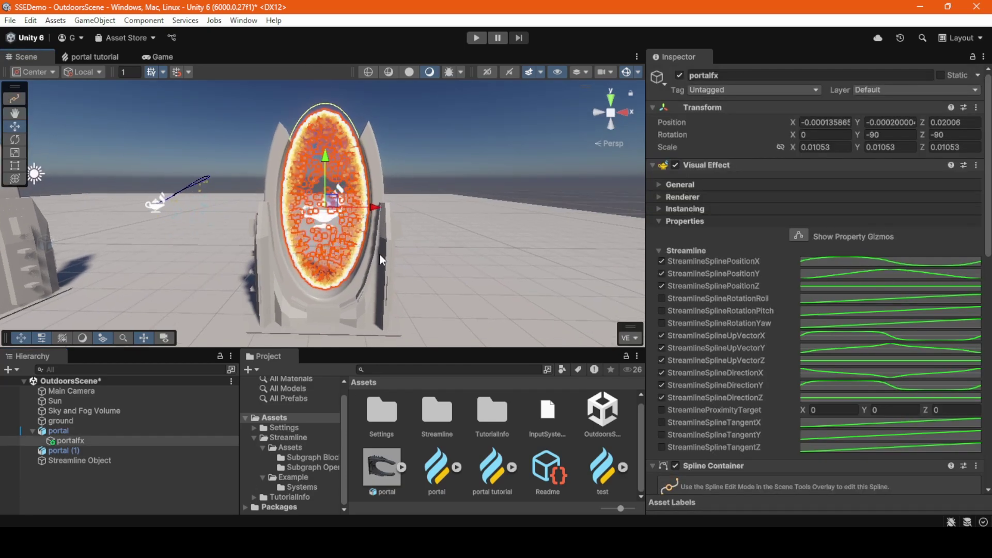
pyautogui.click(143, 485)
pyautogui.moveTo(299, 204); pyautogui.dragTo(314, 189, button='right')
pyautogui.press('s')
pyautogui.click(328, 165)
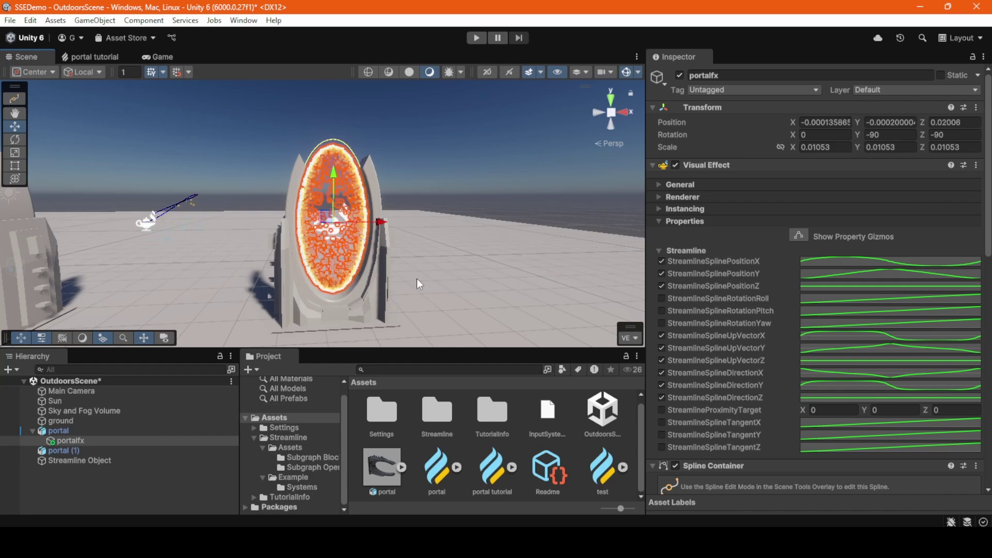
# Create an empty game object in OutdoorsScene and name it "portal fx"
pyautogui.click(208, 249)
pyautogui.keyDown('alt'); pyautogui.moveTo(209, 249); pyautogui.dragTo(194, 256); pyautogui.keyUp('alt')
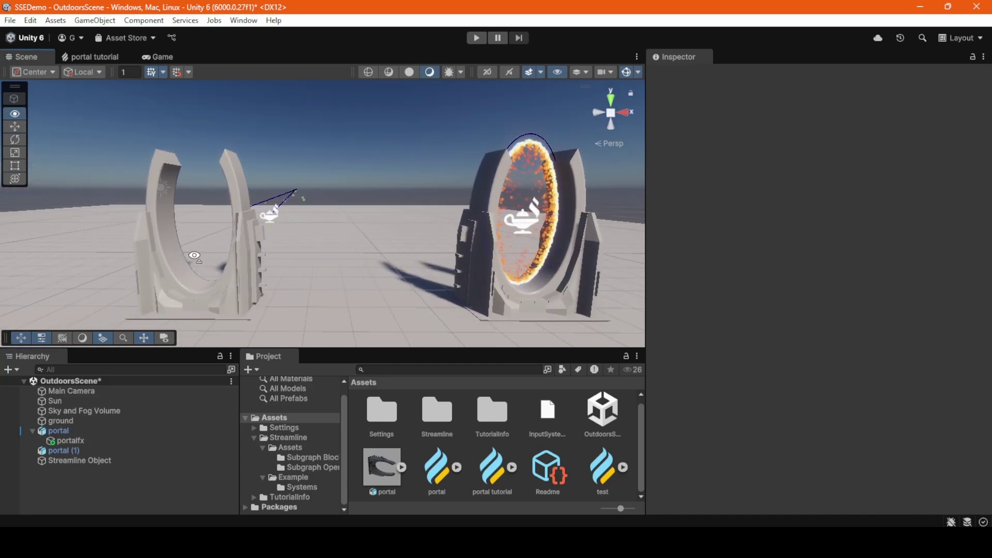
pyautogui.rightClick(96, 480)
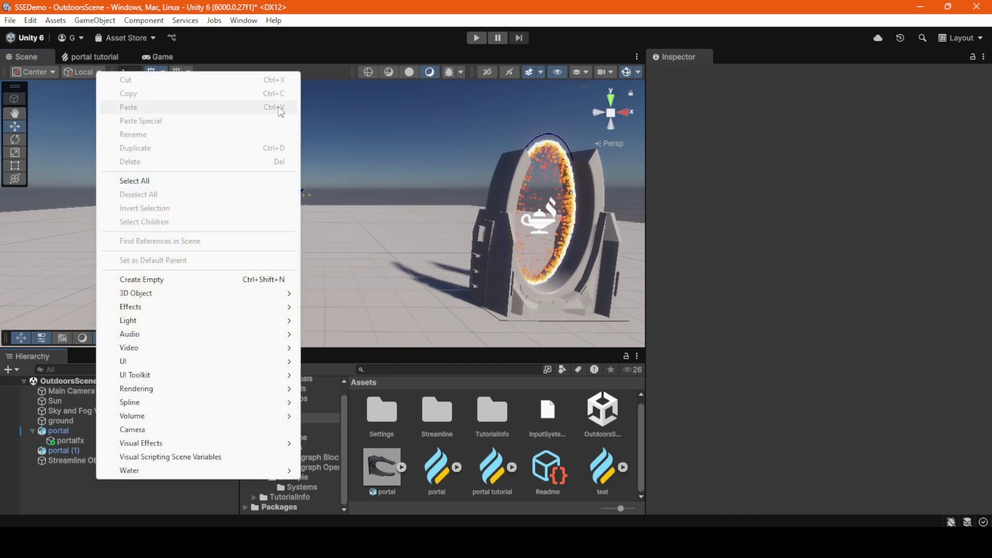
pyautogui.click(144, 280)
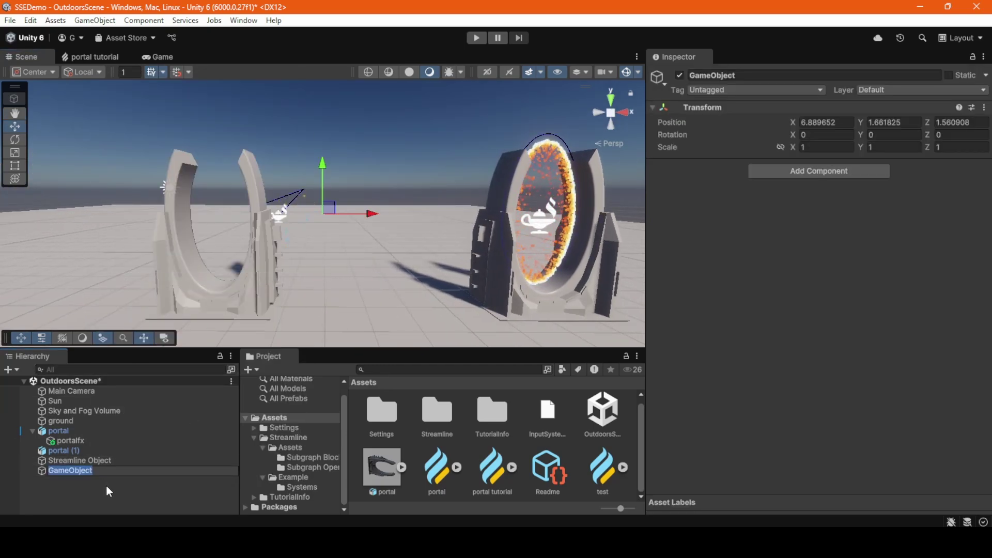
pyautogui.write('portal')
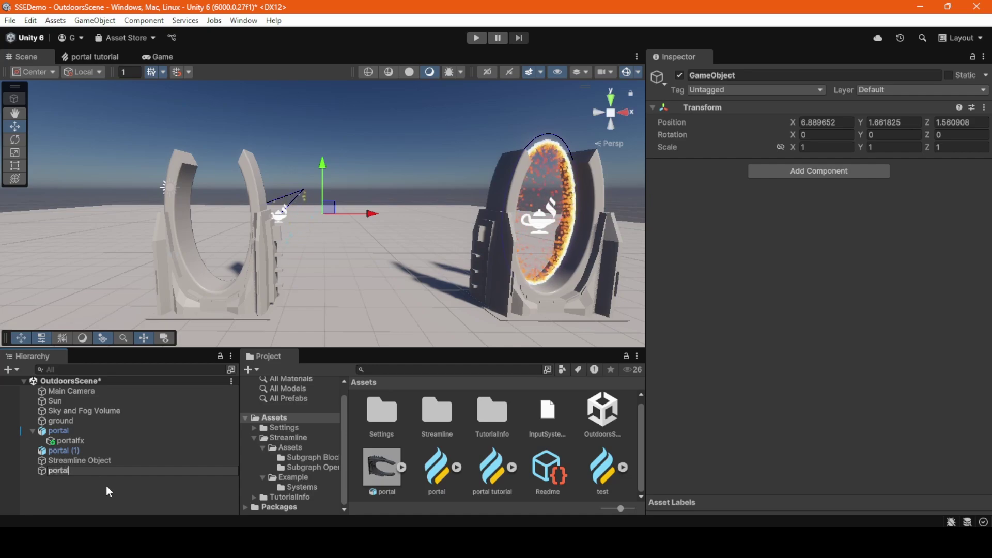
pyautogui.write(' fx')
pyautogui.press('Return')
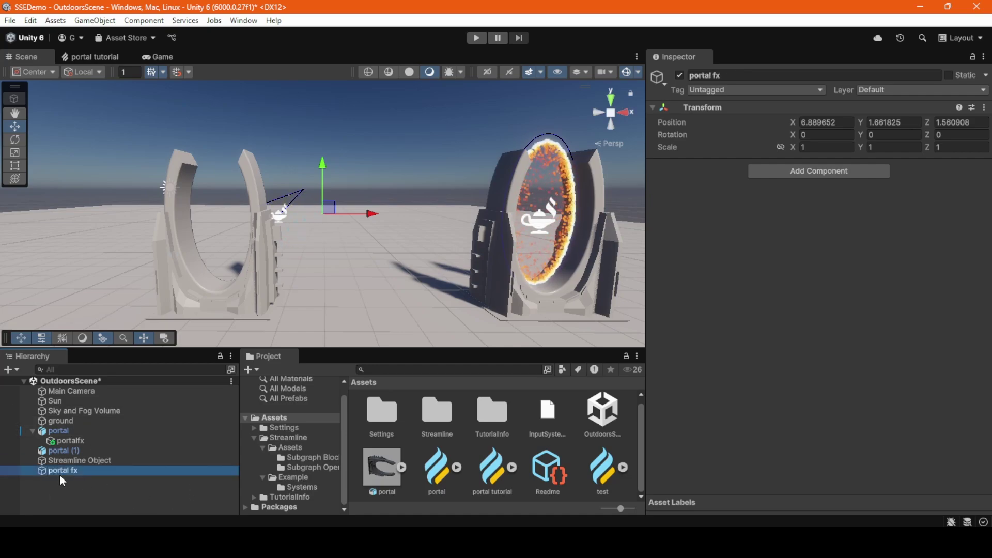
# Parent portal fx to portal (1) and move it inside the empty portal frame, at X -0.0014 and Y 0.0014
pyautogui.moveTo(63, 473); pyautogui.dragTo(67, 452)
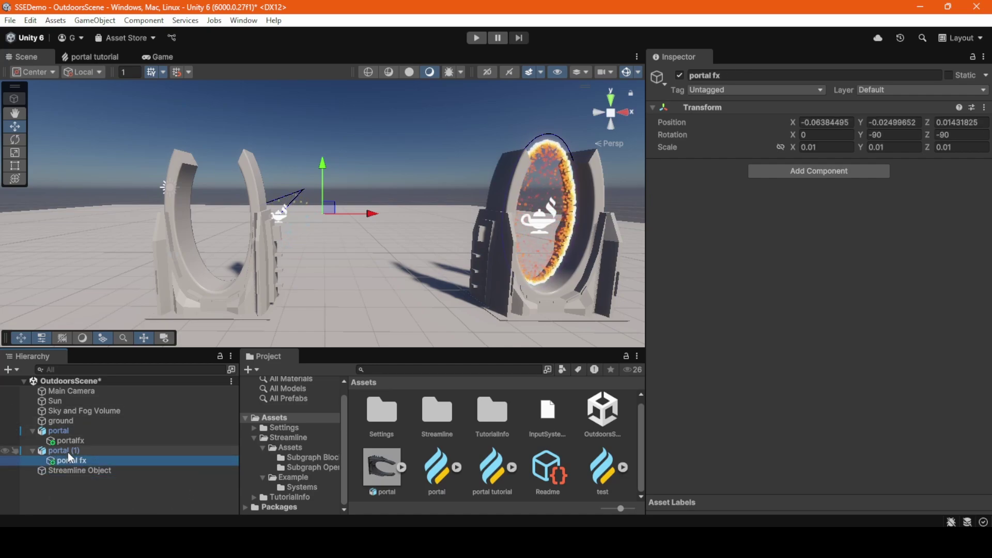
pyautogui.moveTo(269, 253); pyautogui.dragTo(433, 233, button='right')
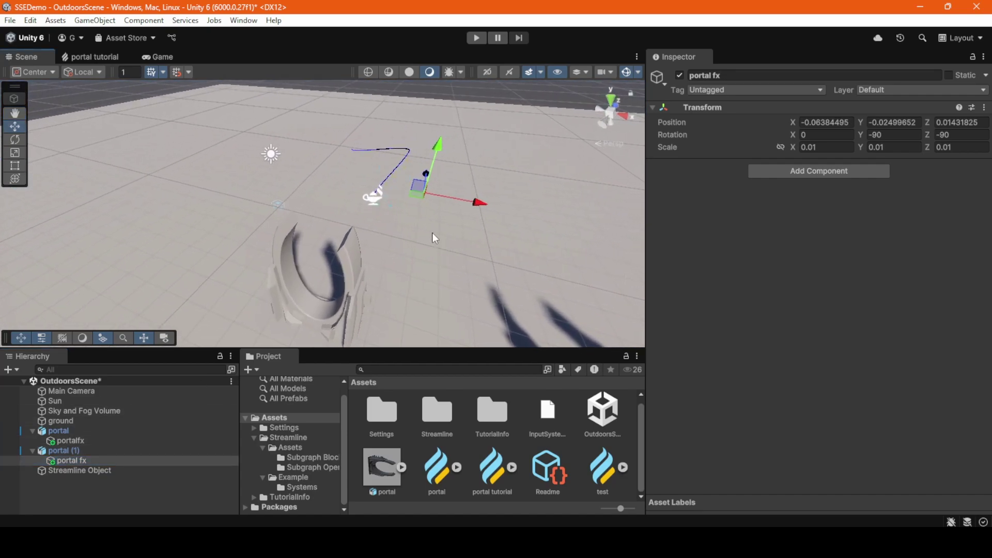
pyautogui.moveTo(415, 193); pyautogui.dragTo(338, 292)
pyautogui.moveTo(339, 292); pyautogui.dragTo(437, 141, button='right')
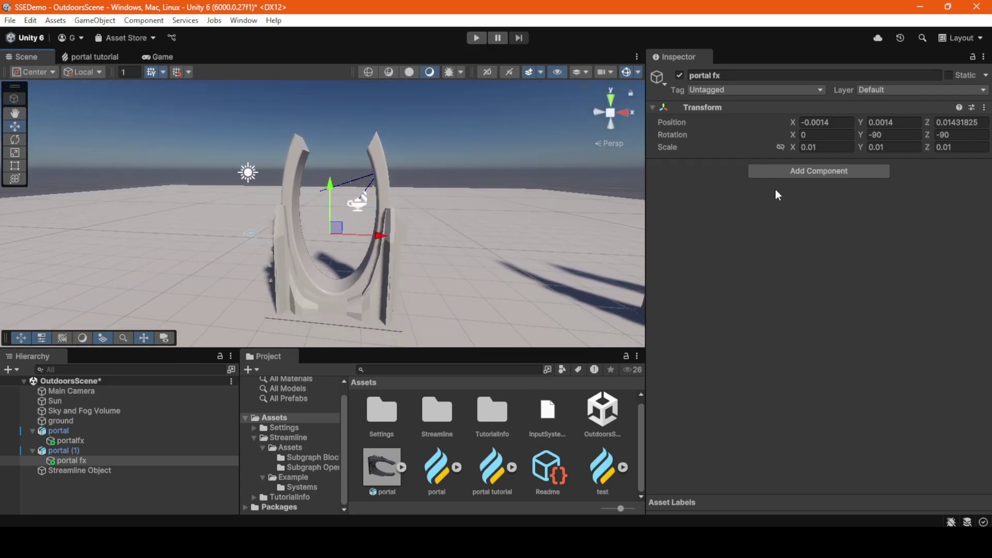
# Add the Streamline Spline Emission component from the Effects category to portal fx
pyautogui.click(792, 174)
pyautogui.click(876, 227)
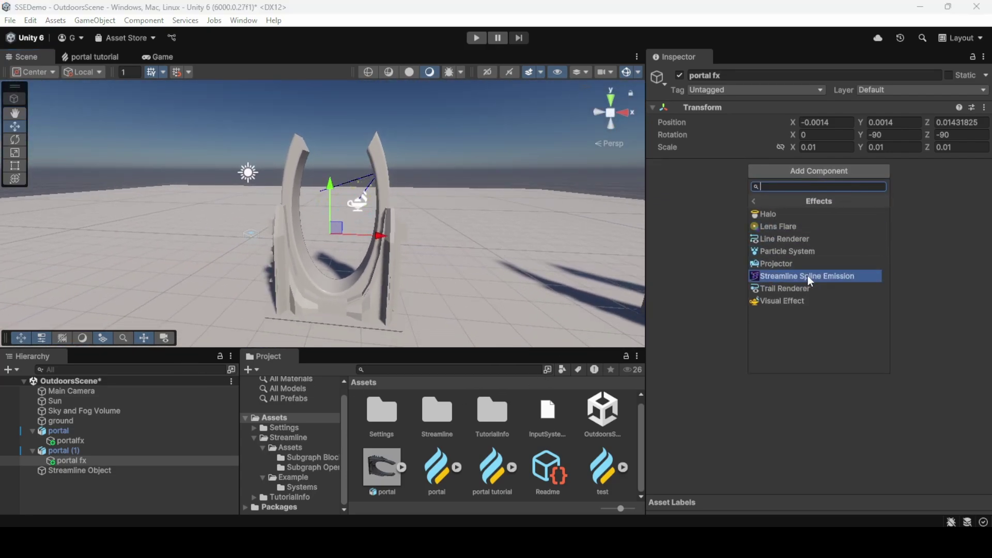
pyautogui.click(807, 274)
pyautogui.scroll(-3, 695, 248)
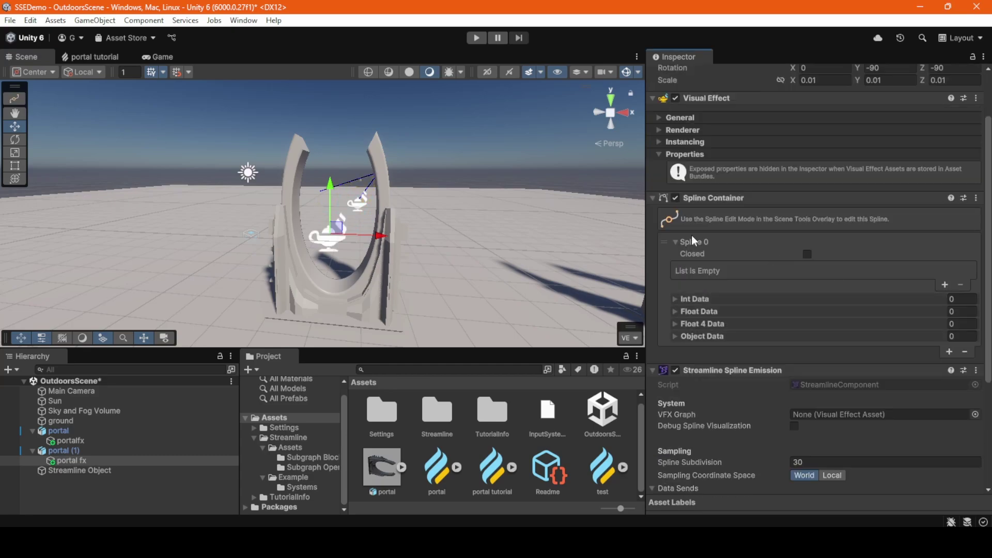
# Check the finished portalfx spline's knots for reference and add four knots to Spline 0 of portal fx
pyautogui.moveTo(396, 277); pyautogui.dragTo(319, 299, button='right')
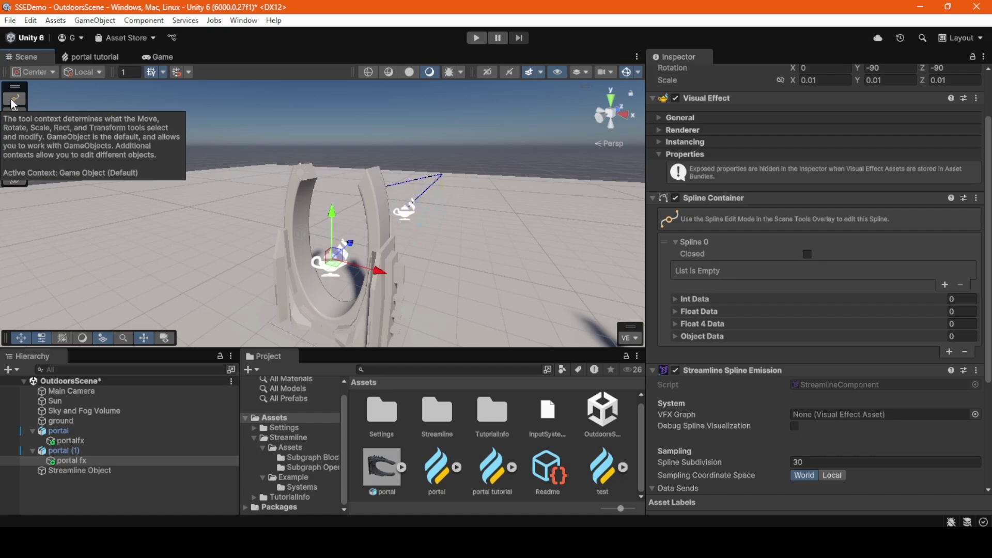
pyautogui.keyDown('alt'); pyautogui.moveTo(429, 238); pyautogui.dragTo(506, 206); pyautogui.keyUp('alt')
pyautogui.click(406, 230)
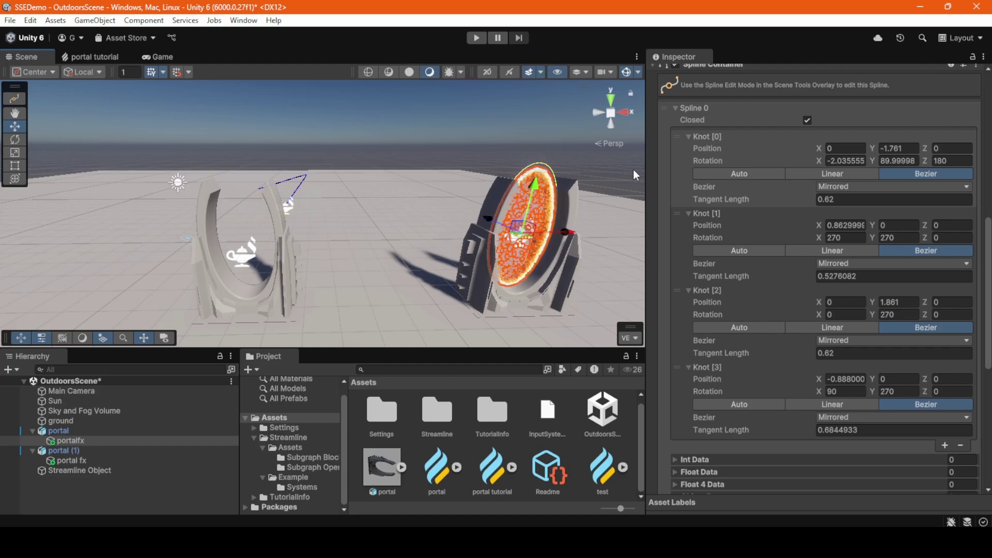
pyautogui.click(184, 461)
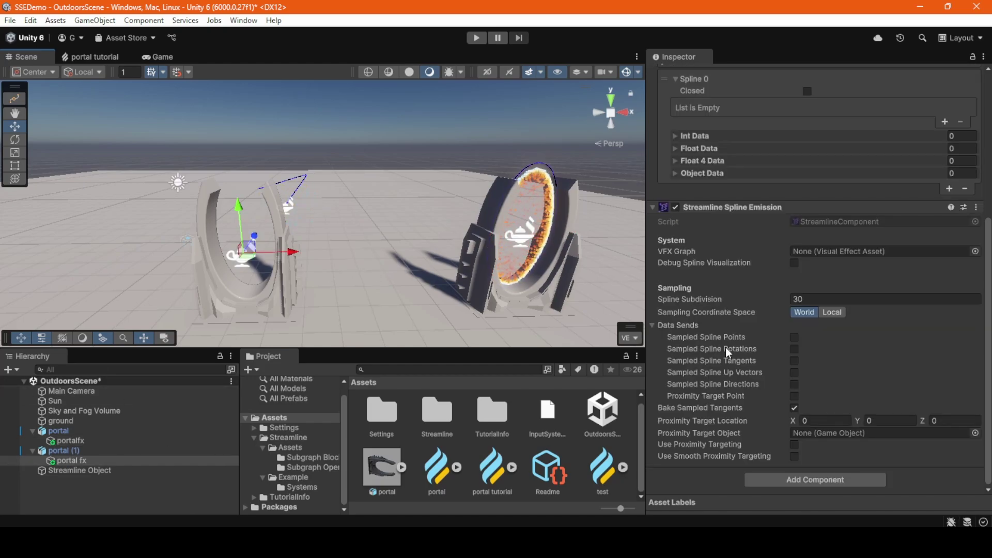
pyautogui.scroll(5, 726, 347)
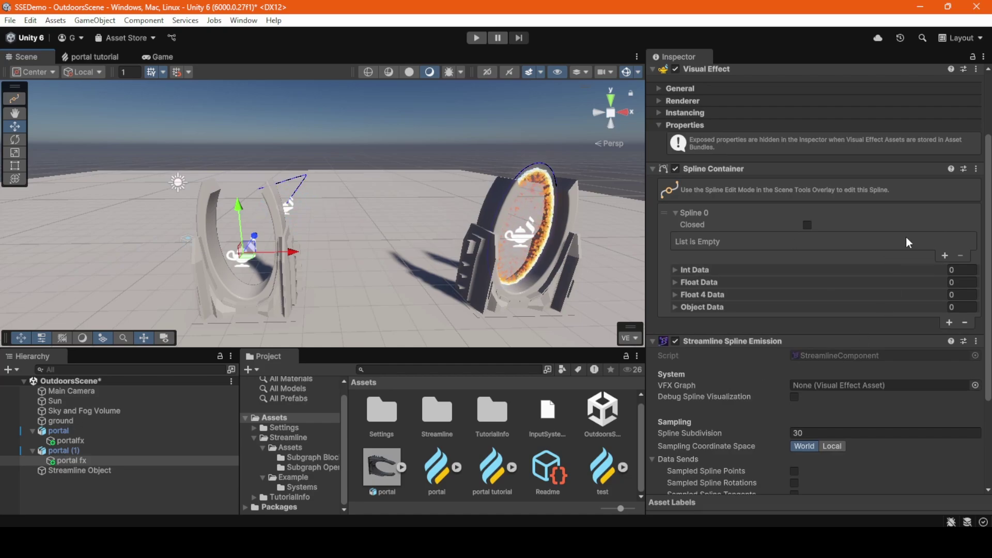
pyautogui.click(945, 256)
pyautogui.click(944, 319)
pyautogui.click(944, 396)
pyautogui.scroll(-3, 957, 403)
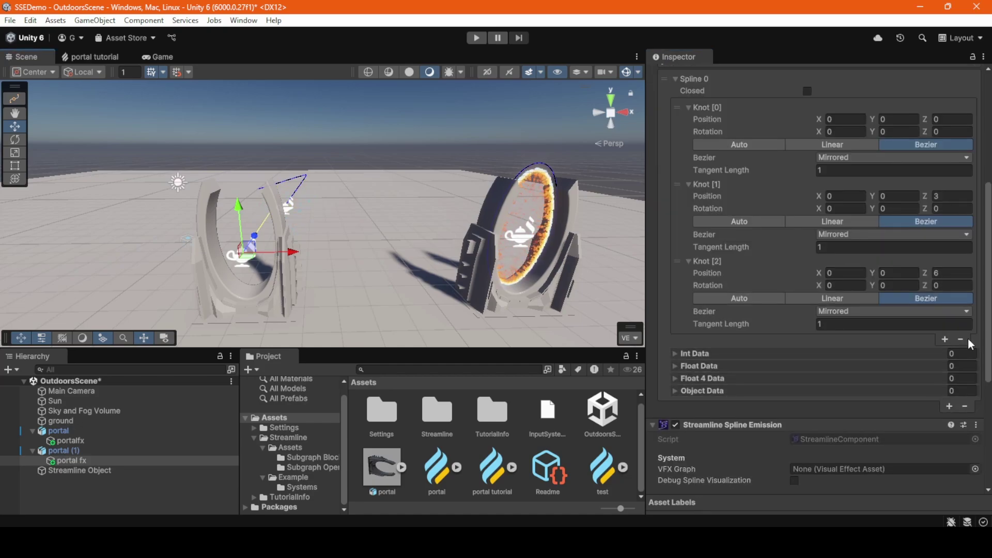
pyautogui.click(945, 338)
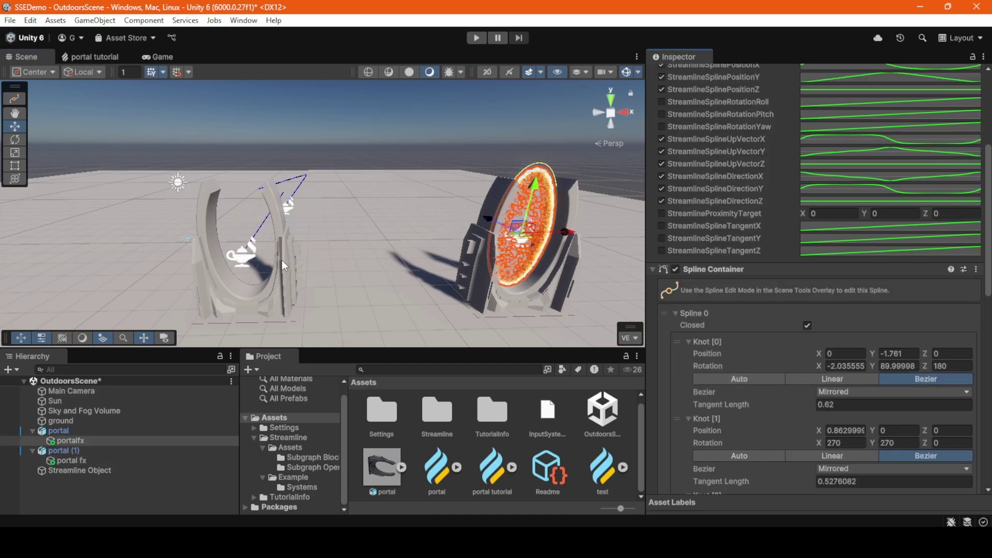
# Copy the portalfx spline's knot values into portal fx's spline, starting with Knot [0]'s position of 0, -1.761, 0
pyautogui.click(241, 257)
pyautogui.rightClick(726, 156)
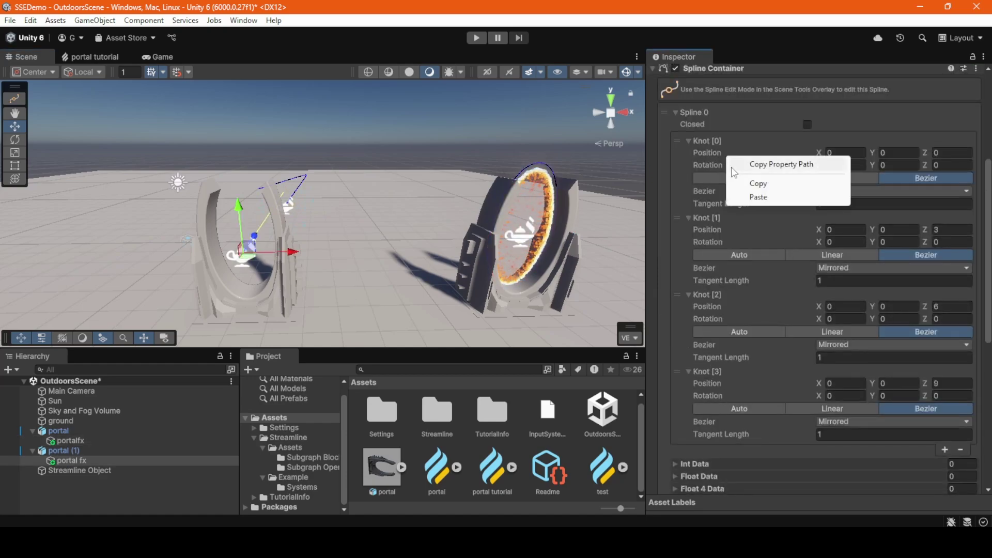
pyautogui.click(758, 197)
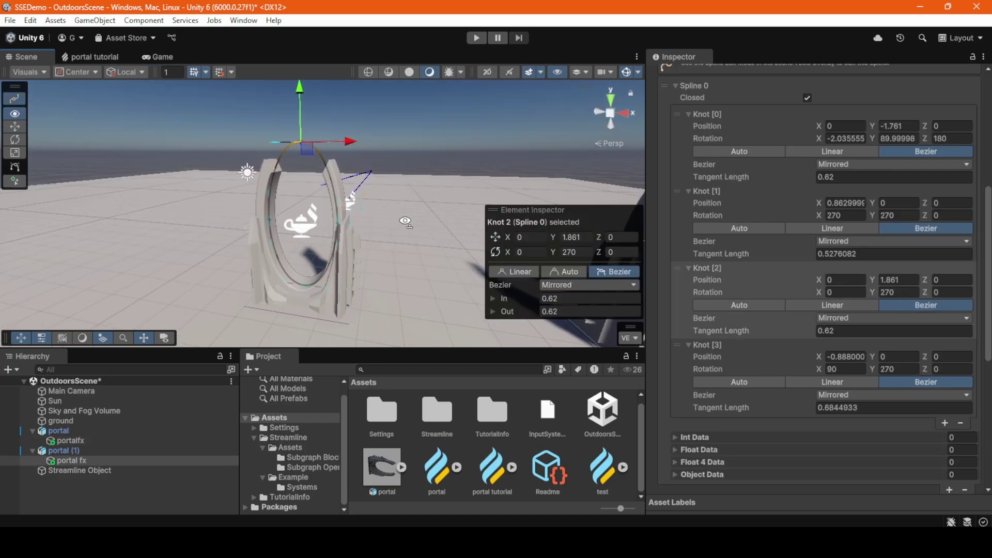
# Leave spline editing, inspect the closed spline inside the portal frame, and collapse Spline 0's knot list
pyautogui.click(17, 98)
pyautogui.keyDown('alt'); pyautogui.moveTo(386, 234); pyautogui.dragTo(473, 309); pyautogui.keyUp('alt')
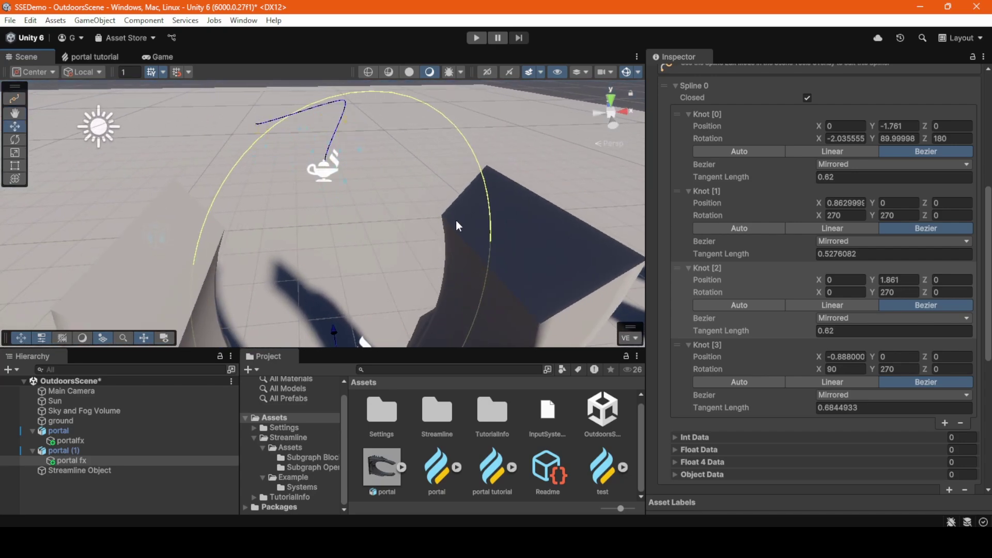
pyautogui.keyDown('alt'); pyautogui.moveTo(457, 226); pyautogui.dragTo(290, 32); pyautogui.keyUp('alt')
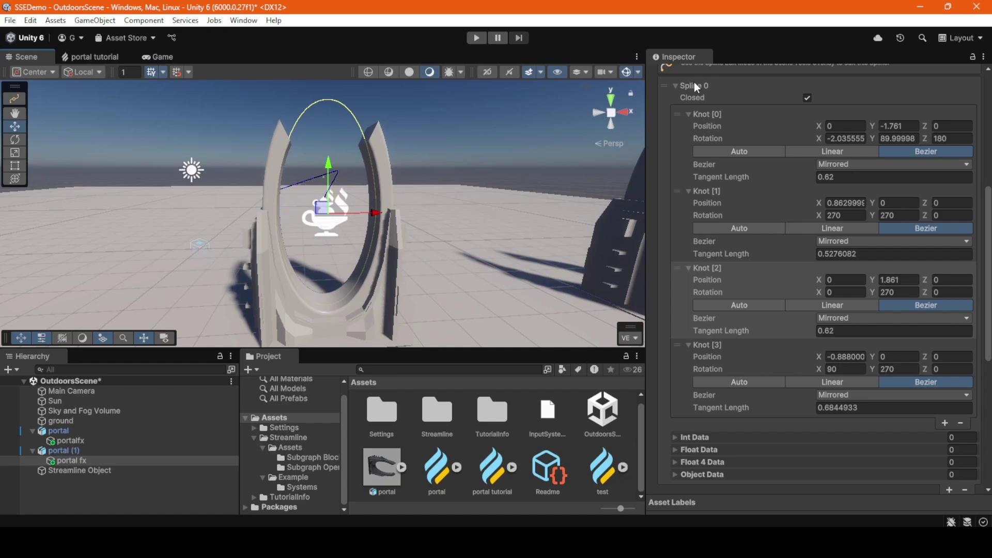
pyautogui.click(675, 85)
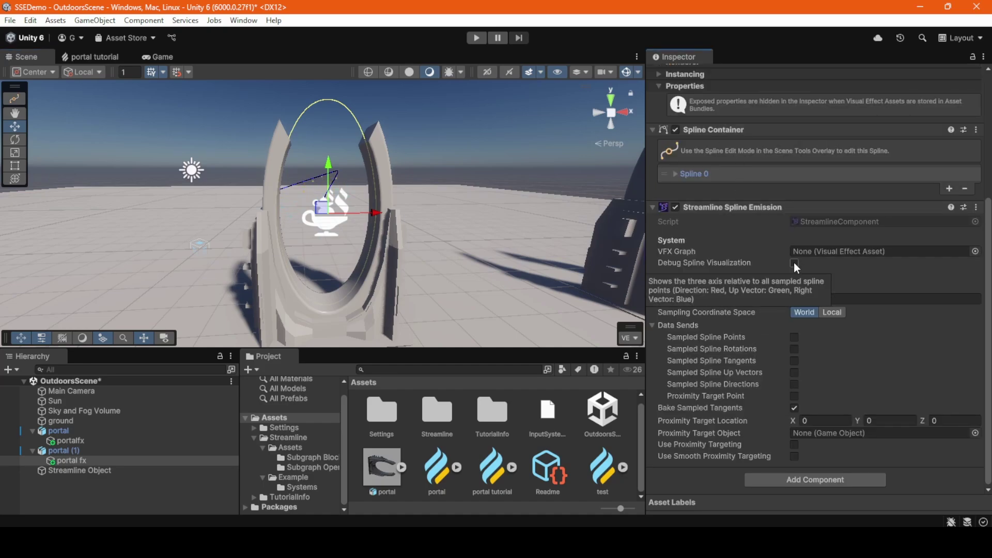
# Turn on Debug Spline Visualization for portal fx and examine the direction, up and right vectors around the portal ring
pyautogui.keyDown('alt'); pyautogui.moveTo(403, 244); pyautogui.dragTo(542, 212); pyautogui.keyUp('alt')
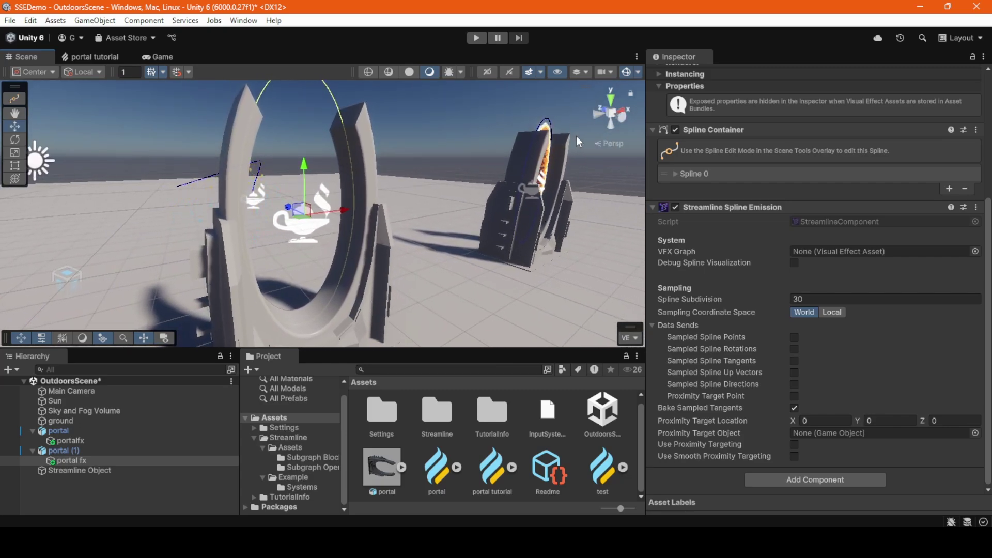
pyautogui.click(794, 263)
pyautogui.keyDown('alt'); pyautogui.moveTo(310, 217); pyautogui.dragTo(232, 231); pyautogui.keyUp('alt')
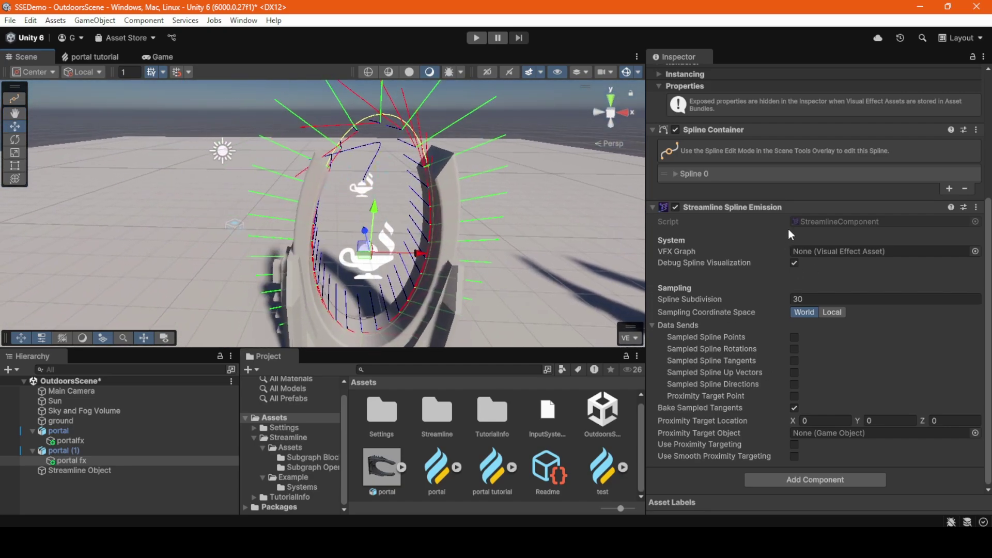
pyautogui.scroll(3, 788, 228)
pyautogui.click(675, 240)
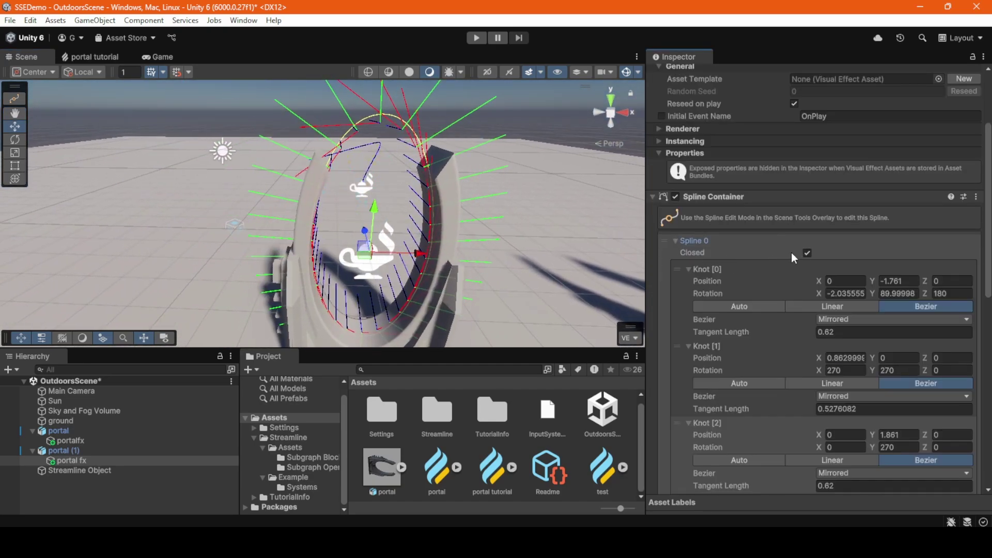
pyautogui.click(675, 241)
pyautogui.keyDown('alt'); pyautogui.moveTo(274, 236); pyautogui.dragTo(483, 237); pyautogui.keyUp('alt')
pyautogui.keyDown('alt'); pyautogui.moveTo(304, 173); pyautogui.dragTo(274, 181); pyautogui.keyUp('alt')
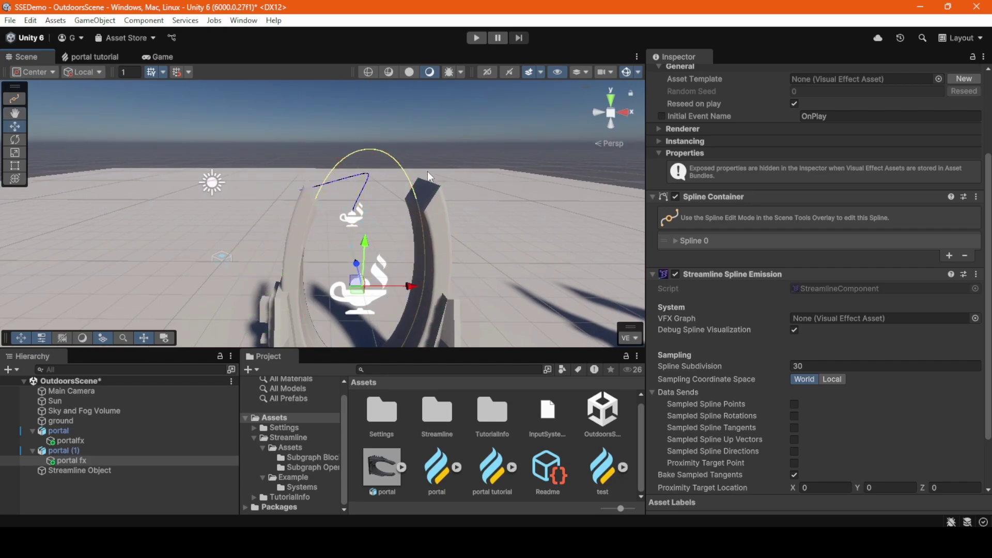
pyautogui.moveTo(427, 172)
pyautogui.keyDown('alt'); pyautogui.mouseDown()
pyautogui.moveTo(491, 173)
pyautogui.moveTo(413, 170)
pyautogui.mouseUp(); pyautogui.keyUp('alt')
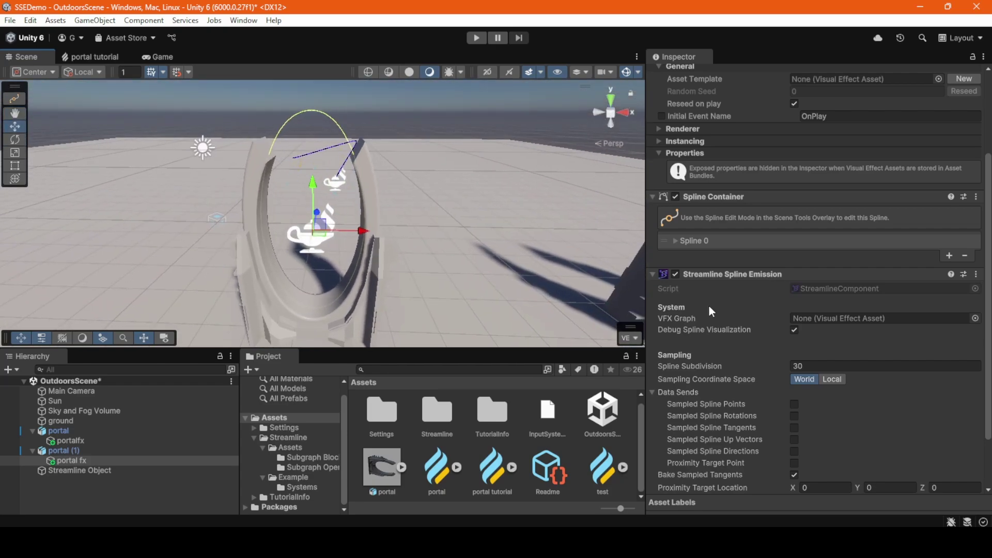
# Select the spline's top knot for inspection, compare the spline with and without Debug Spline Visualization, and leave the visualization off
pyautogui.doubleClick(790, 330)
pyautogui.keyDown('alt'); pyautogui.moveTo(331, 155); pyautogui.dragTo(120, 133); pyautogui.keyUp('alt')
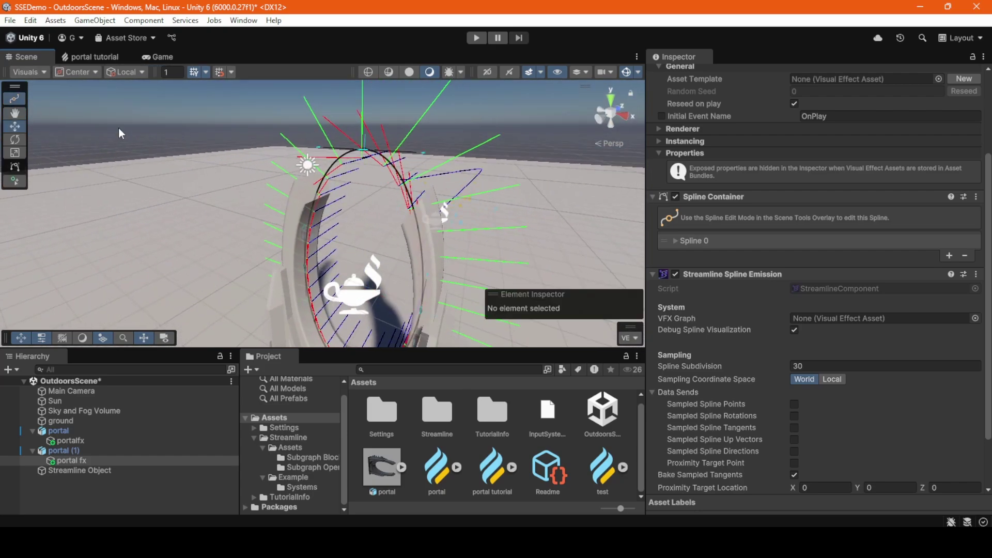
pyautogui.click(364, 151)
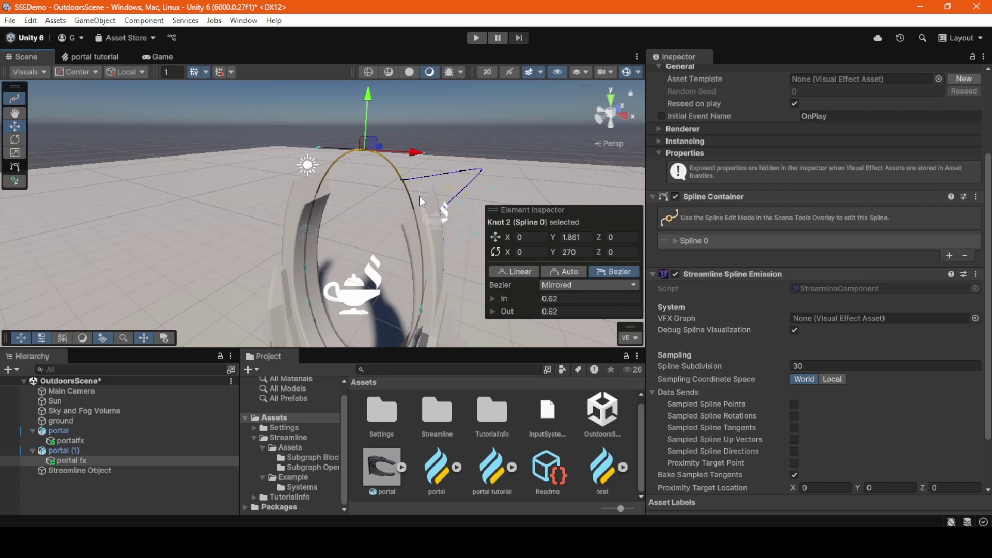
pyautogui.keyDown('alt'); pyautogui.moveTo(444, 215); pyautogui.dragTo(490, 244); pyautogui.keyUp('alt')
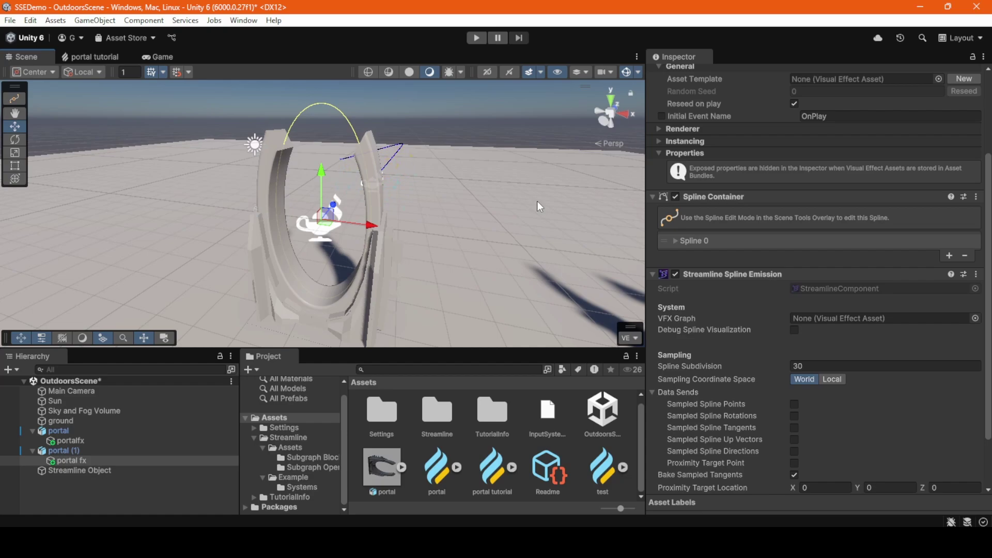
pyautogui.click(795, 329)
pyautogui.press('d')
pyautogui.moveTo(413, 181)
pyautogui.mouseDown(button='right')
pyautogui.moveTo(202, 183)
pyautogui.moveTo(277, 161)
pyautogui.moveTo(463, 176)
pyautogui.moveTo(414, 184)
pyautogui.mouseUp(button='right')
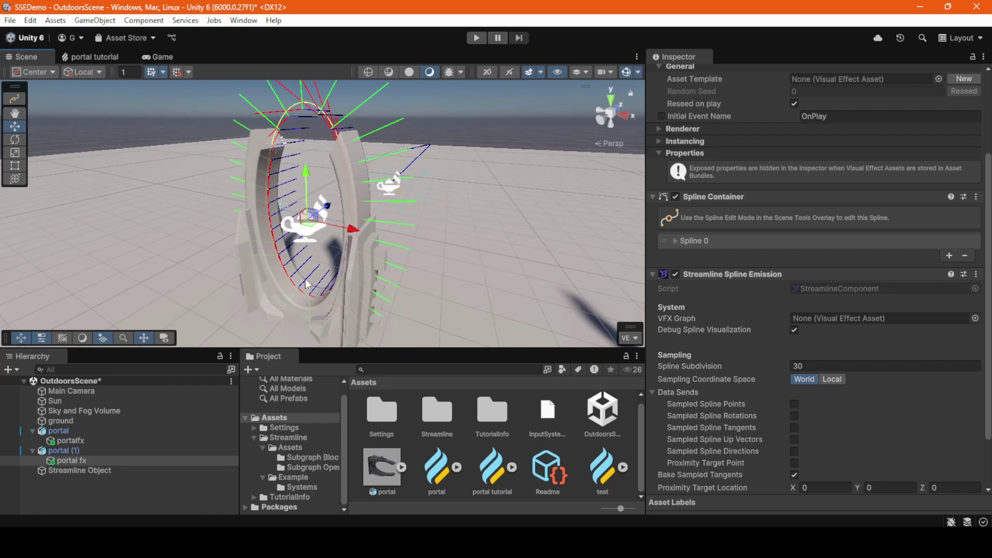
pyautogui.moveTo(297, 145); pyautogui.dragTo(478, 211, button='right')
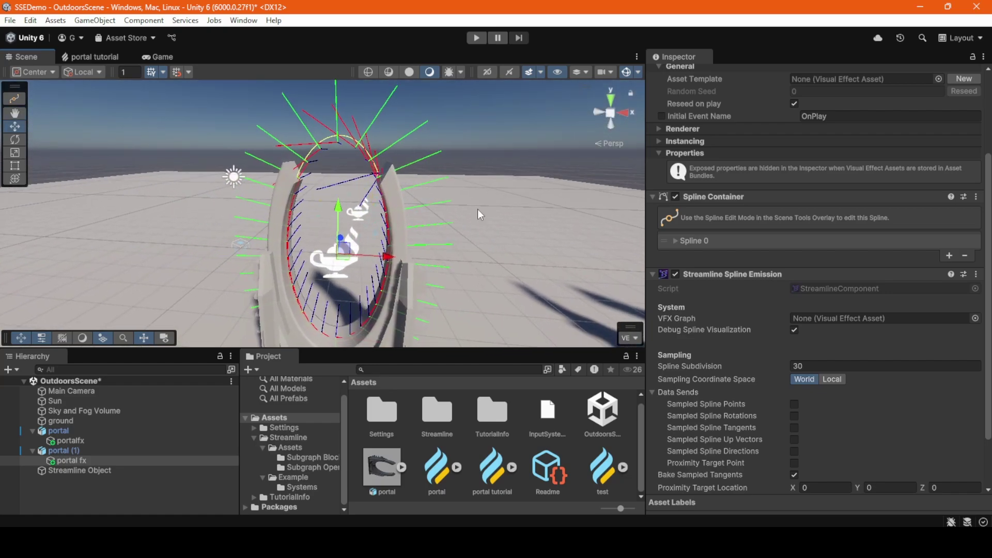
pyautogui.click(795, 330)
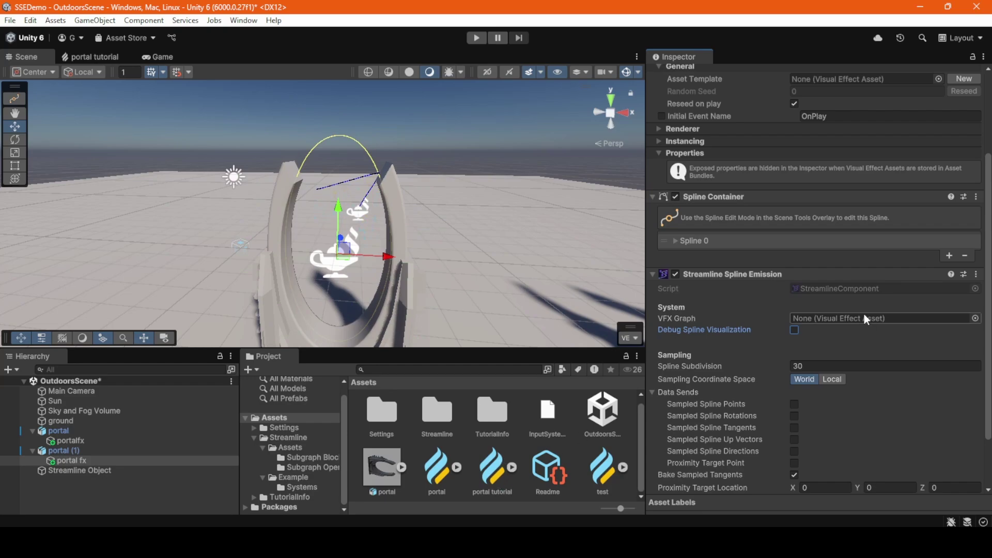
# Assign the portal tutorial asset as the VFX Graph of the Streamline Spline Emission component
pyautogui.click(974, 318)
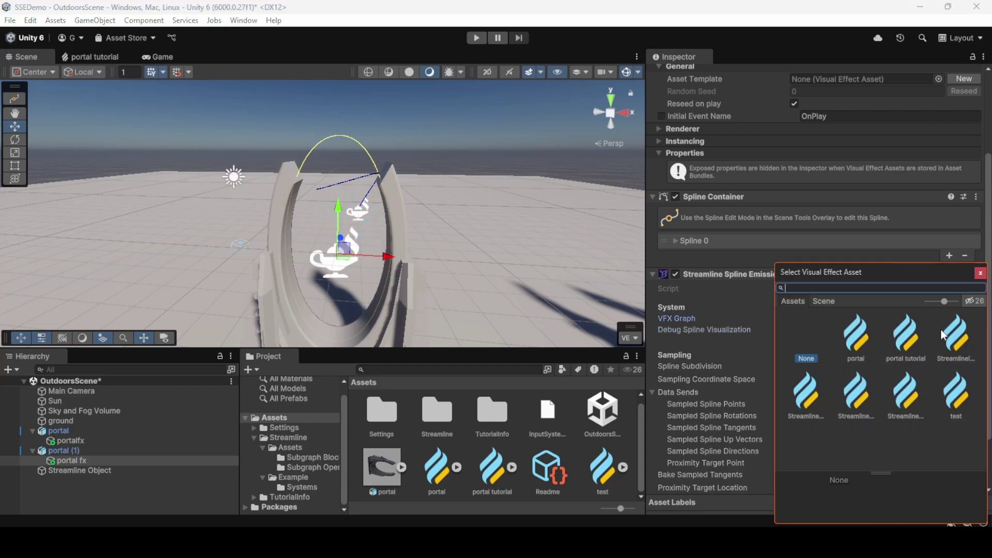
pyautogui.click(906, 340)
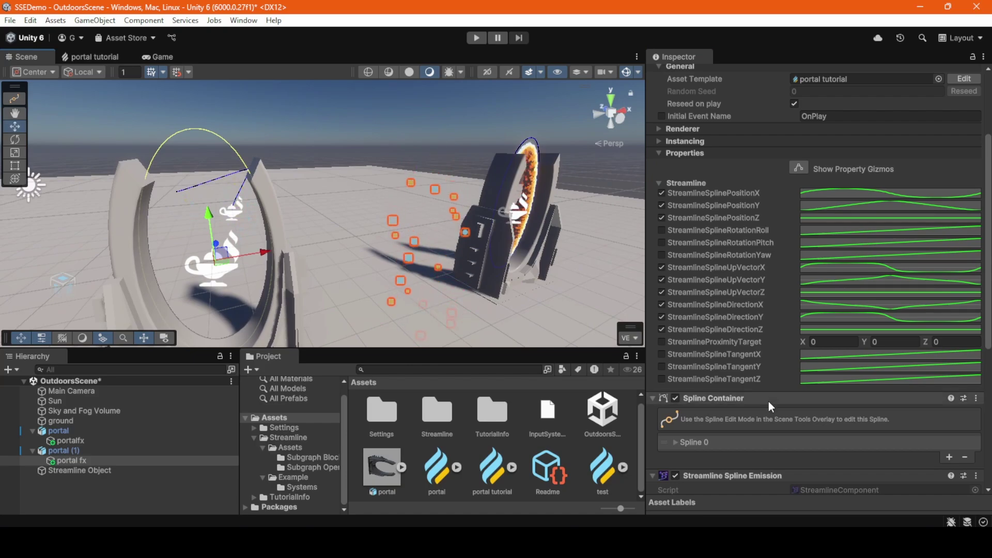
pyautogui.scroll(-8, 768, 402)
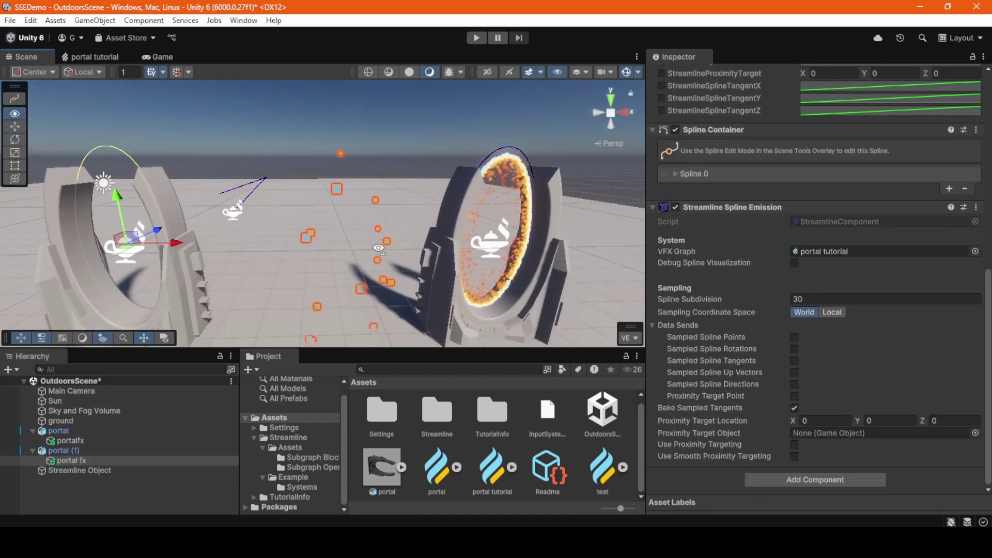
# Clear the spline position, up vector and direction overrides in portal fx's Streamline properties and collapse that group
pyautogui.scroll(6, 806, 305)
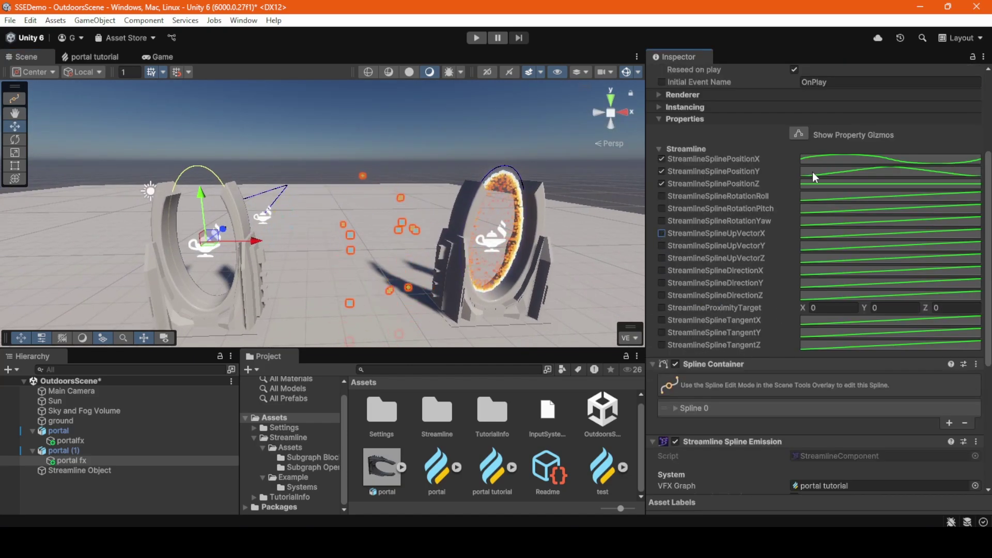
pyautogui.click(662, 184)
pyautogui.click(662, 171)
pyautogui.click(659, 158)
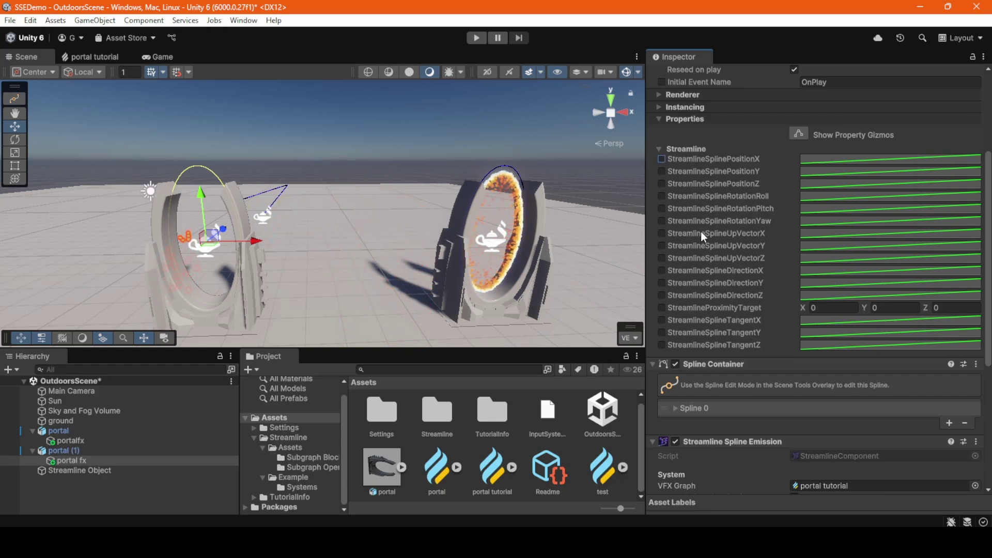
pyautogui.scroll(3, 758, 247)
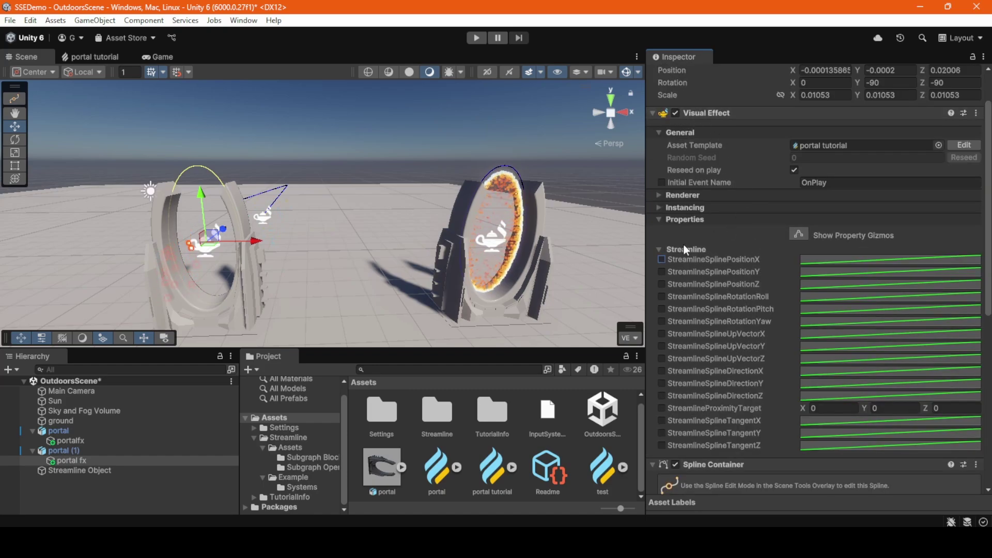
pyautogui.scroll(-3, 756, 379)
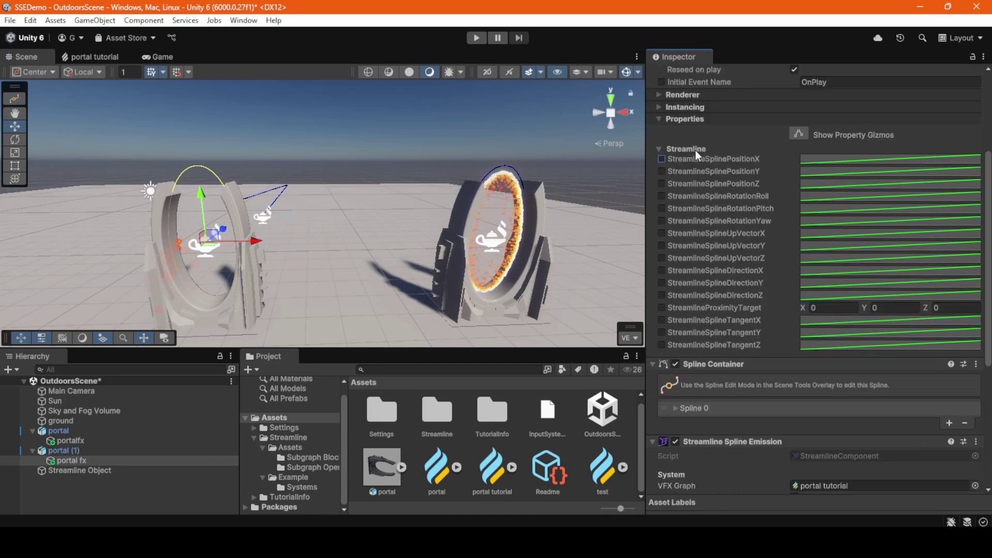
pyautogui.click(668, 149)
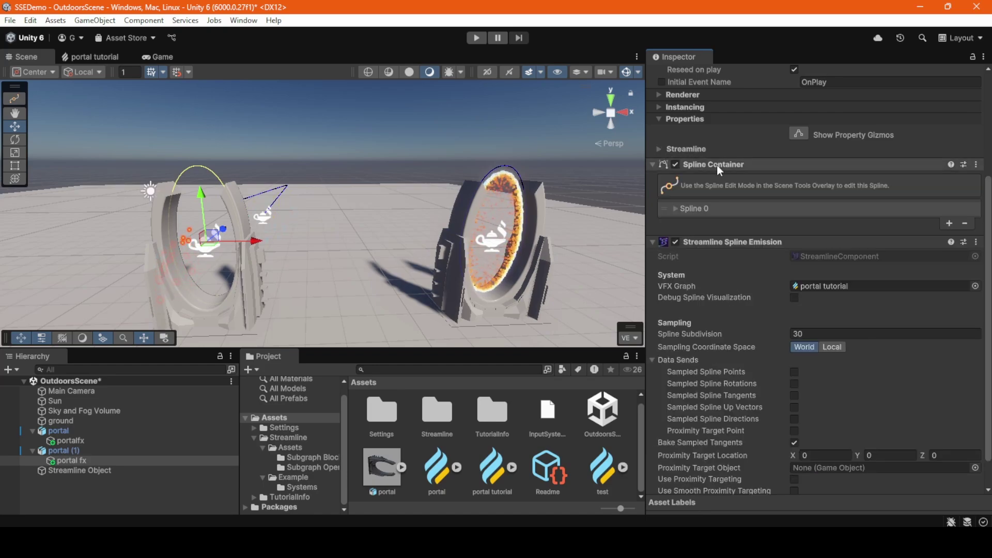
pyautogui.scroll(-1, 745, 255)
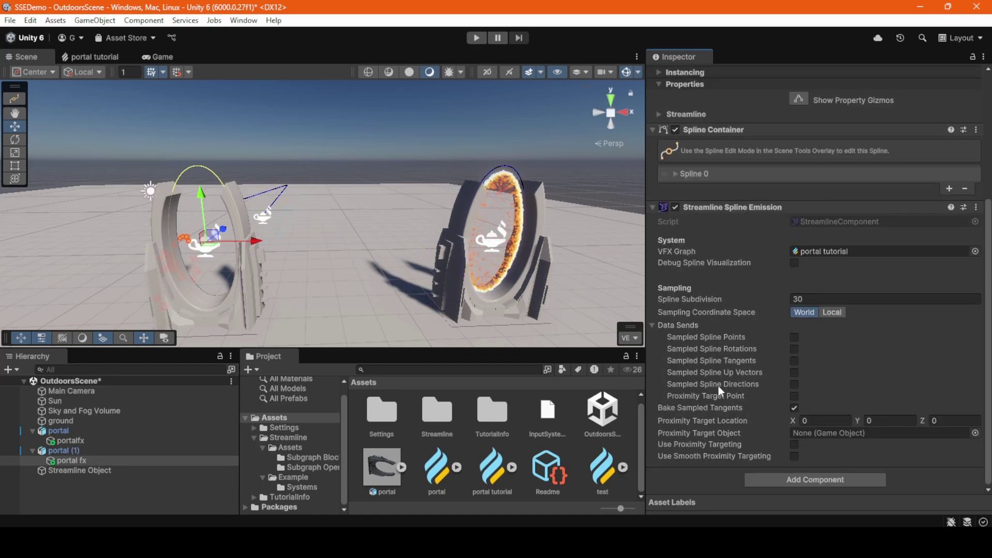
# Enable the Sampled Spline Points, Sampled Spline Up Vectors and Sampled Spline Directions data sends and check the resulting Streamline property curves
pyautogui.keyDown('alt'); pyautogui.moveTo(268, 248); pyautogui.dragTo(437, 220); pyautogui.keyUp('alt')
pyautogui.press('f')
pyautogui.click(794, 338)
pyautogui.rightClick(792, 376)
pyautogui.click(783, 373)
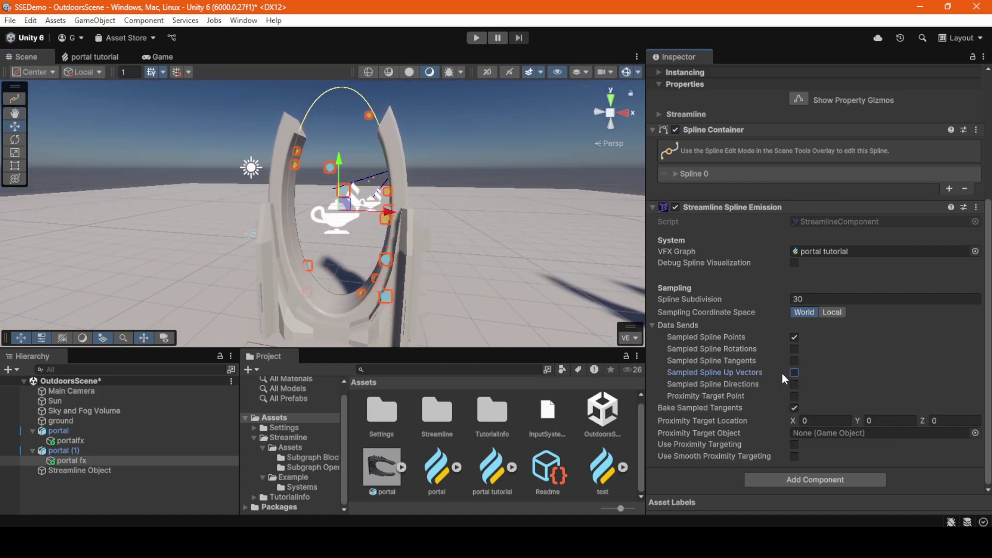
pyautogui.click(794, 373)
pyautogui.click(794, 384)
pyautogui.keyDown('alt'); pyautogui.moveTo(439, 238); pyautogui.dragTo(461, 241); pyautogui.keyUp('alt')
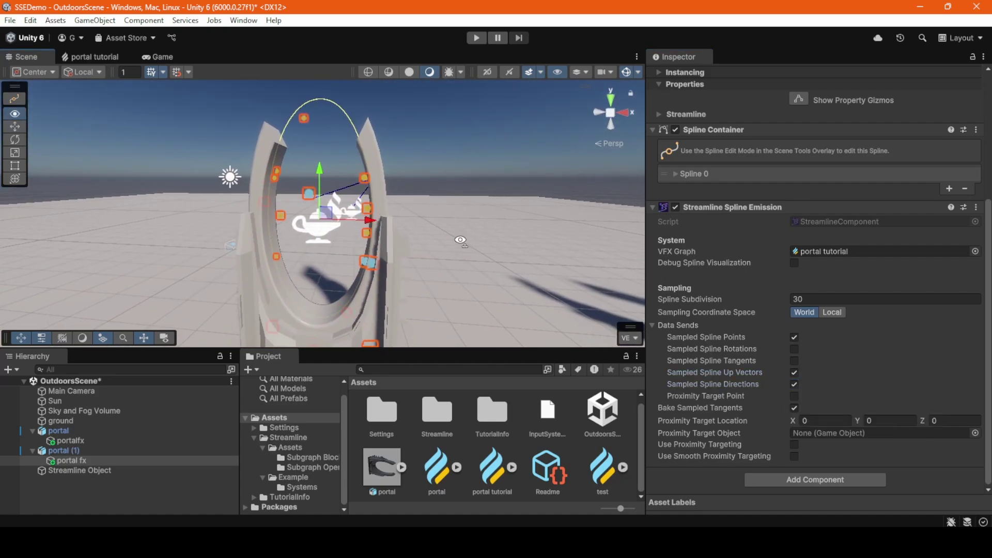
pyautogui.scroll(3, 710, 213)
pyautogui.click(658, 182)
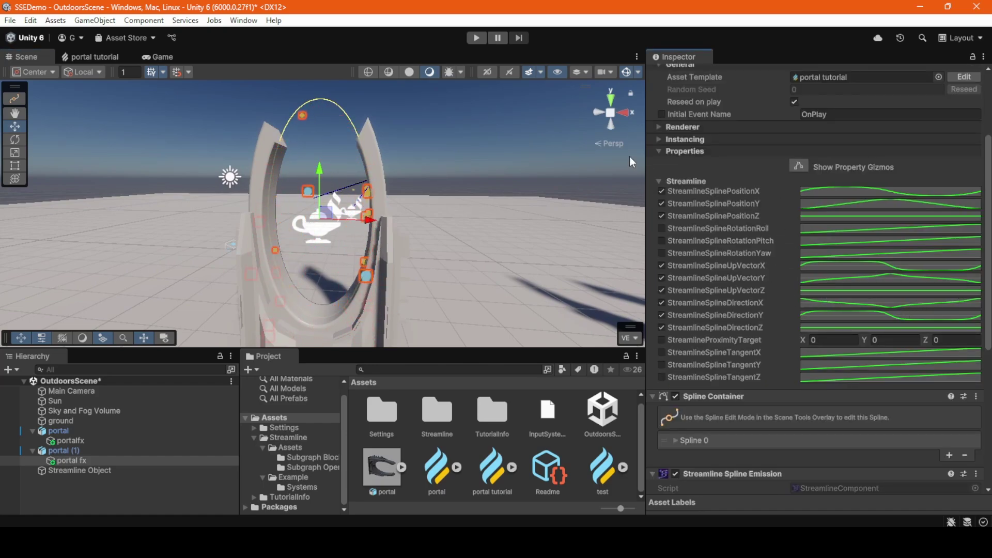
pyautogui.click(658, 181)
pyautogui.scroll(-3, 759, 370)
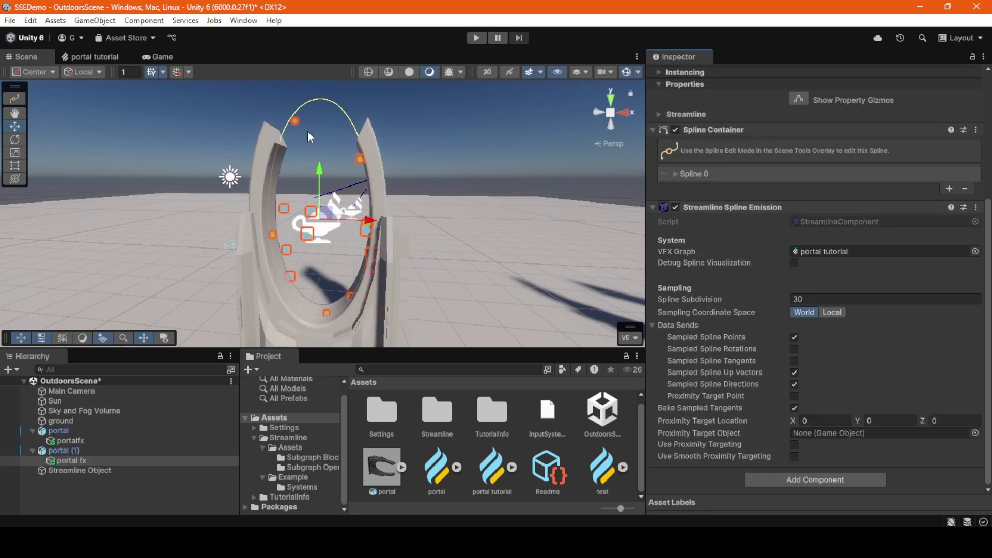
# In the portal tutorial graph, delete the Random Float node and the Follow Spline block from the Initialize Particle context
pyautogui.click(492, 473)
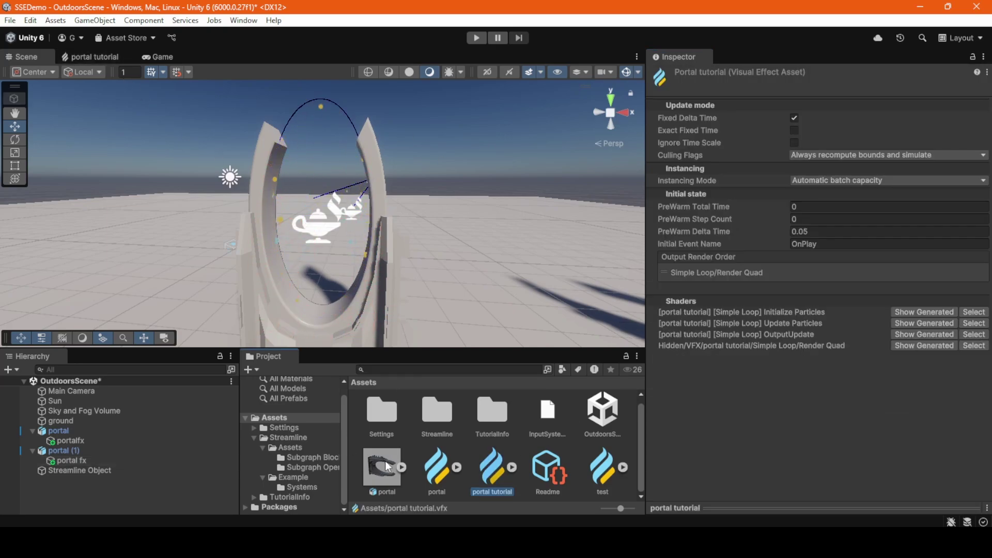
pyautogui.click(70, 461)
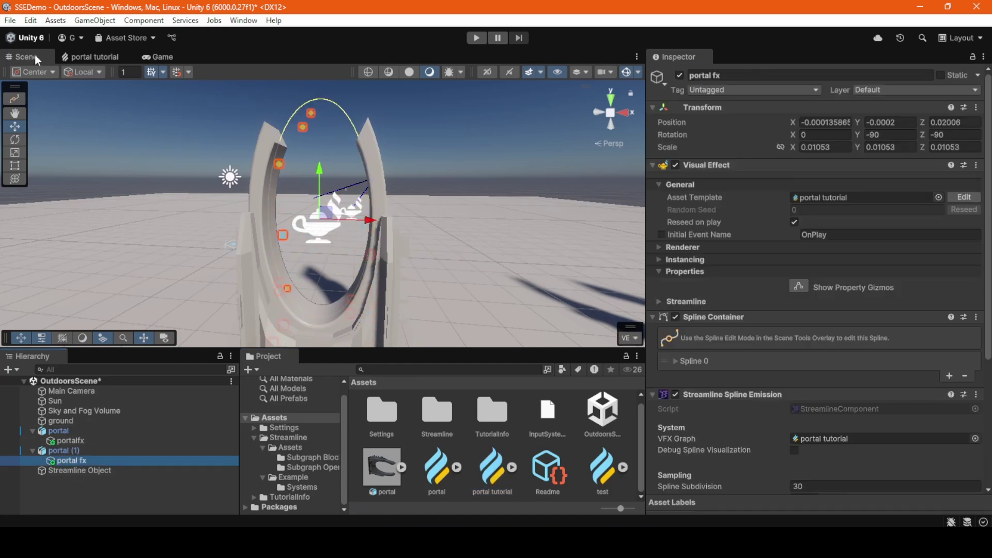
pyautogui.click(102, 54)
pyautogui.scroll(5, 256, 235)
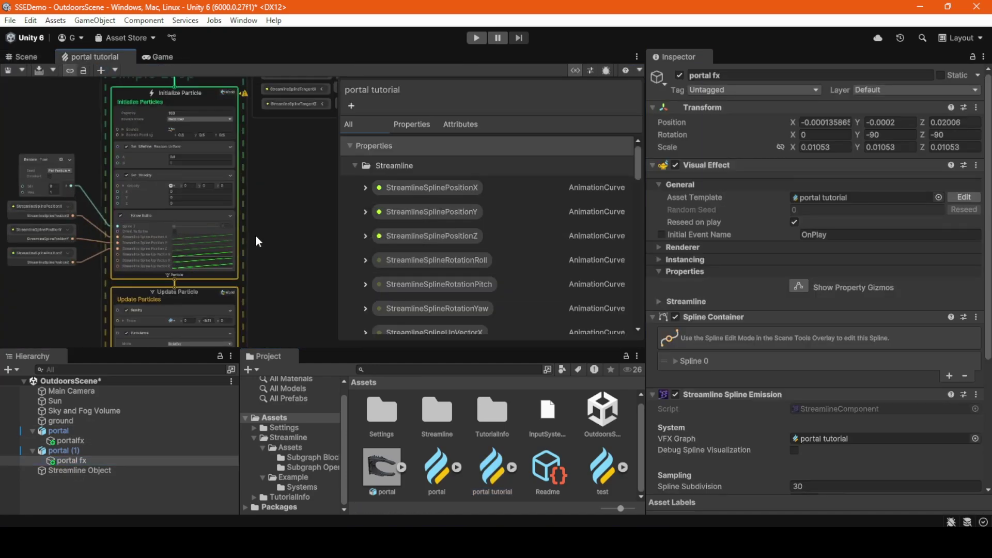
pyautogui.scroll(1, 255, 234)
pyautogui.moveTo(263, 250); pyautogui.dragTo(346, 251, button='middle')
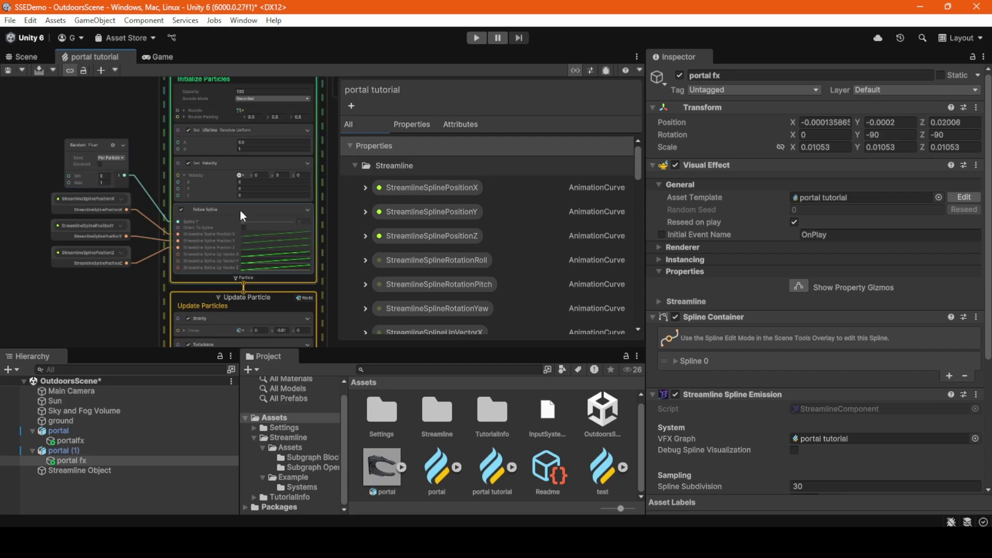
pyautogui.scroll(-2, 119, 279)
pyautogui.moveTo(119, 279); pyautogui.dragTo(155, 267, button='middle')
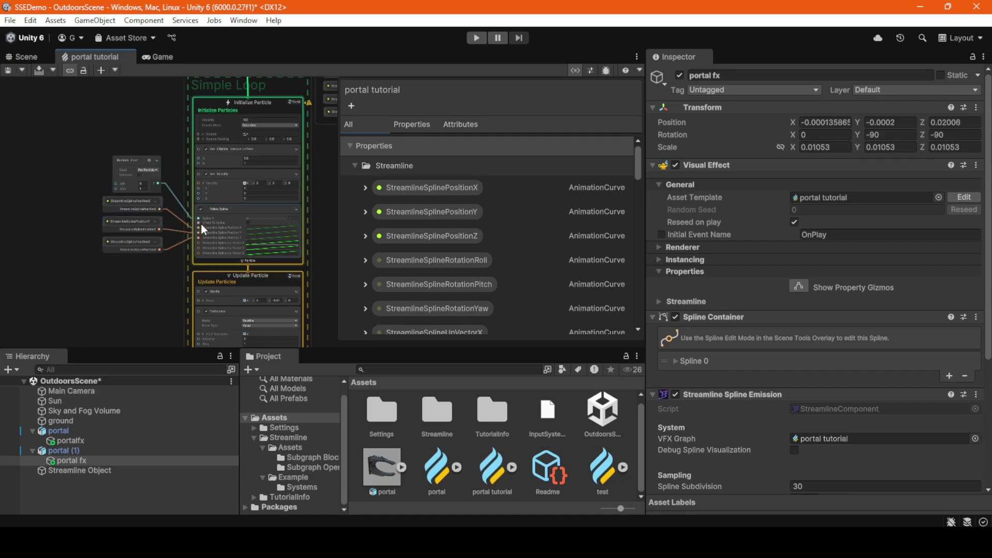
pyautogui.click(128, 159)
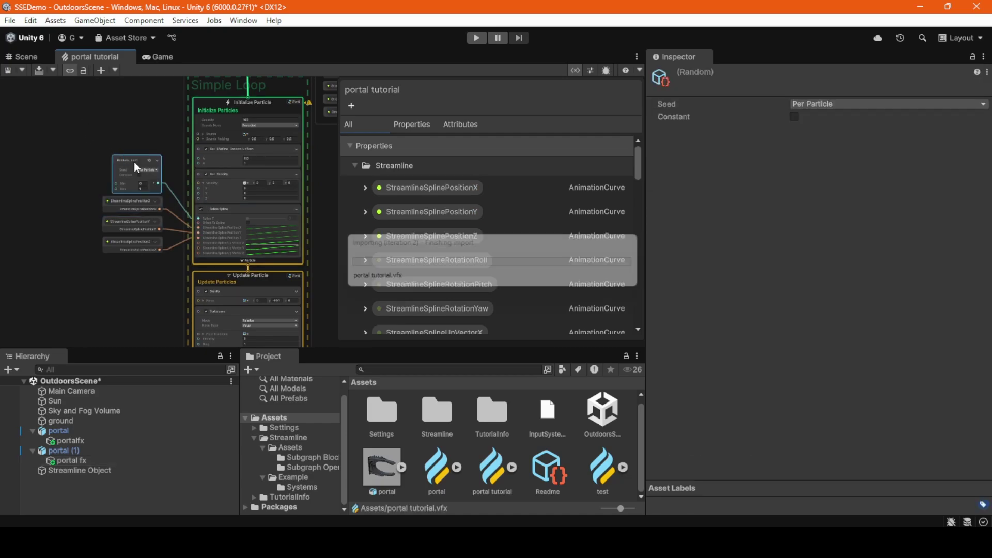
pyautogui.press('Delete')
pyautogui.click(231, 212)
pyautogui.press('Delete')
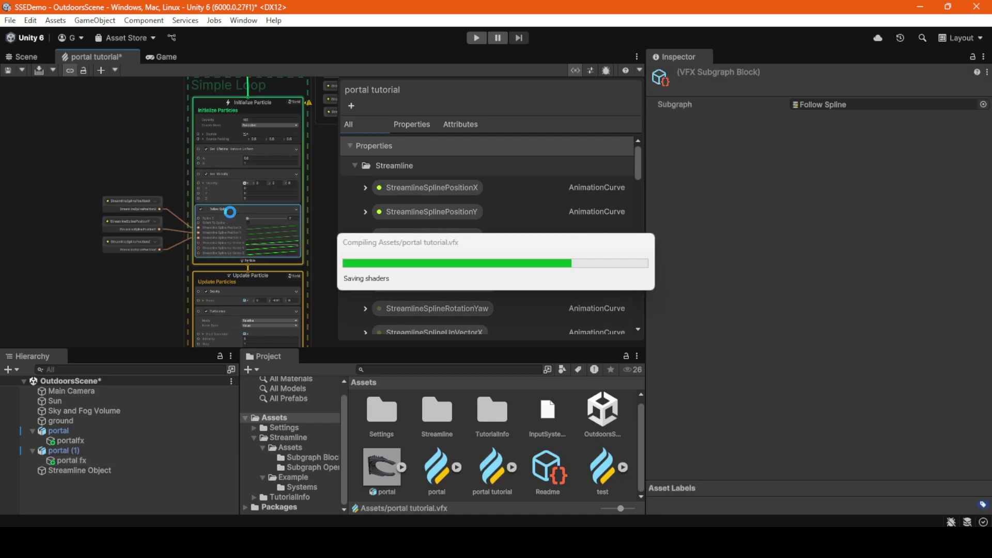
# Add a Shape Position Spline block to the Initialize Particle context of the portal tutorial graph
pyautogui.click(240, 206)
pyautogui.press('space')
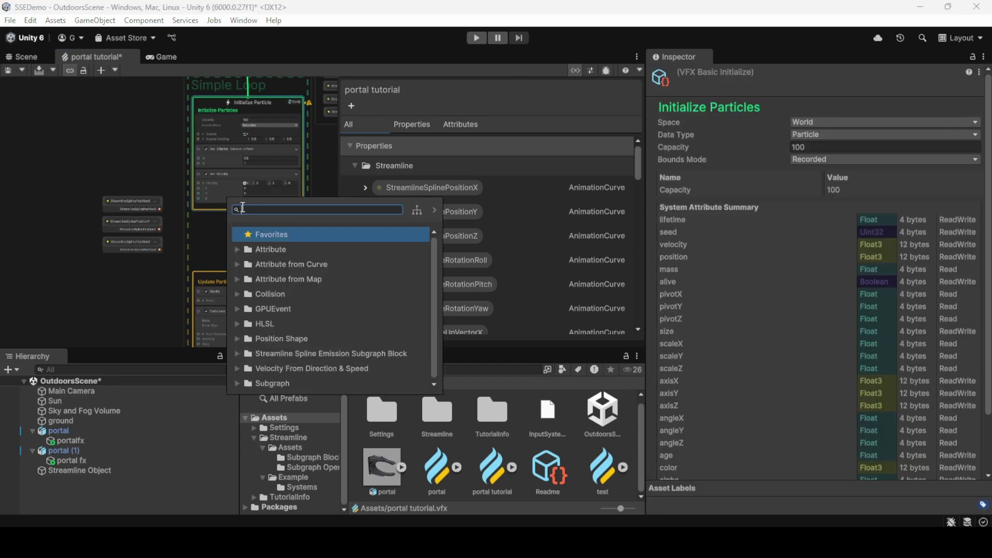
pyautogui.write('shape')
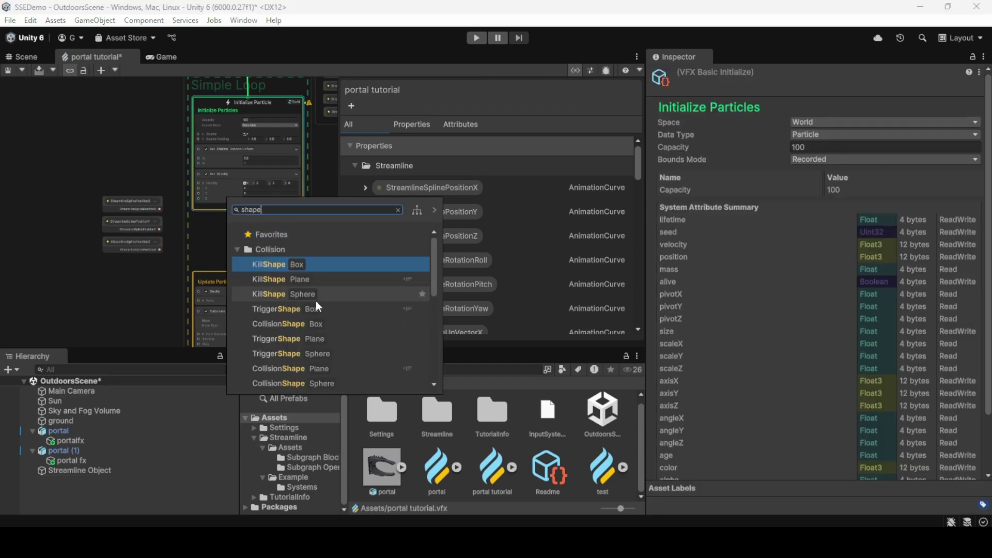
pyautogui.scroll(-5, 318, 299)
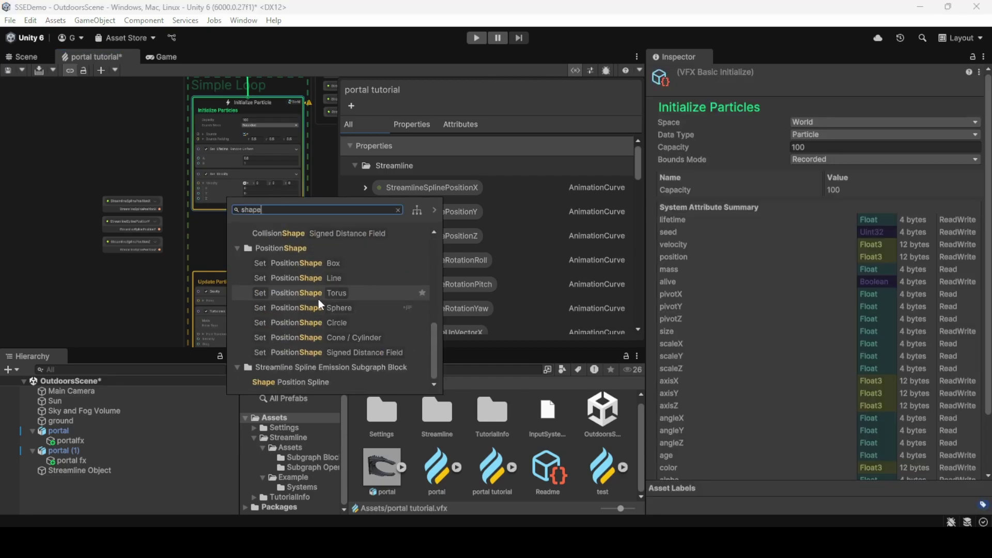
pyautogui.click(307, 381)
# Connect the StreamlineSplinePositionX, Y and Z nodes to the matching position inputs of the Shape Position Spline block
pyautogui.moveTo(157, 160); pyautogui.dragTo(234, 179)
pyautogui.moveTo(156, 201); pyautogui.dragTo(205, 199)
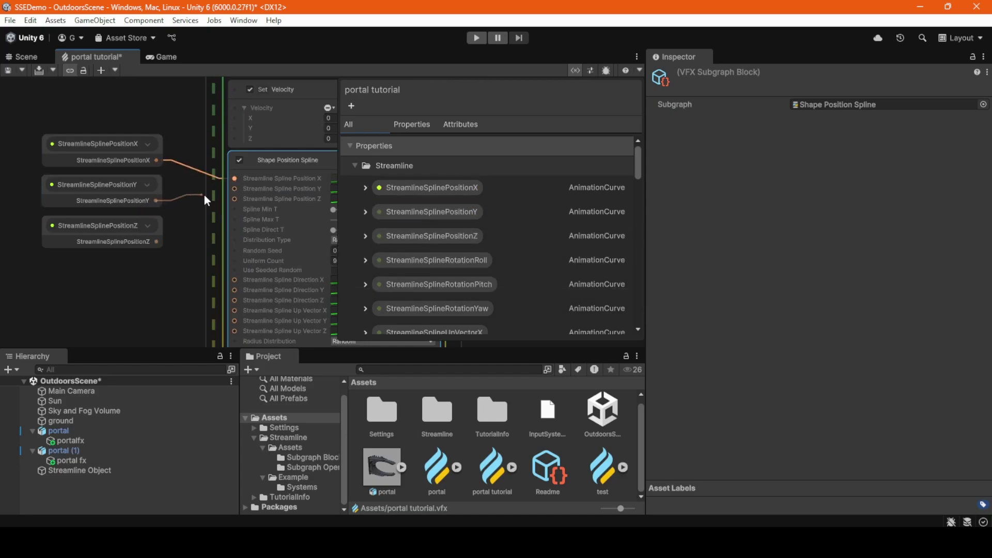
pyautogui.moveTo(156, 242); pyautogui.dragTo(231, 204)
pyautogui.scroll(-1, 176, 275)
pyautogui.moveTo(176, 275); pyautogui.dragTo(50, 223, button='middle')
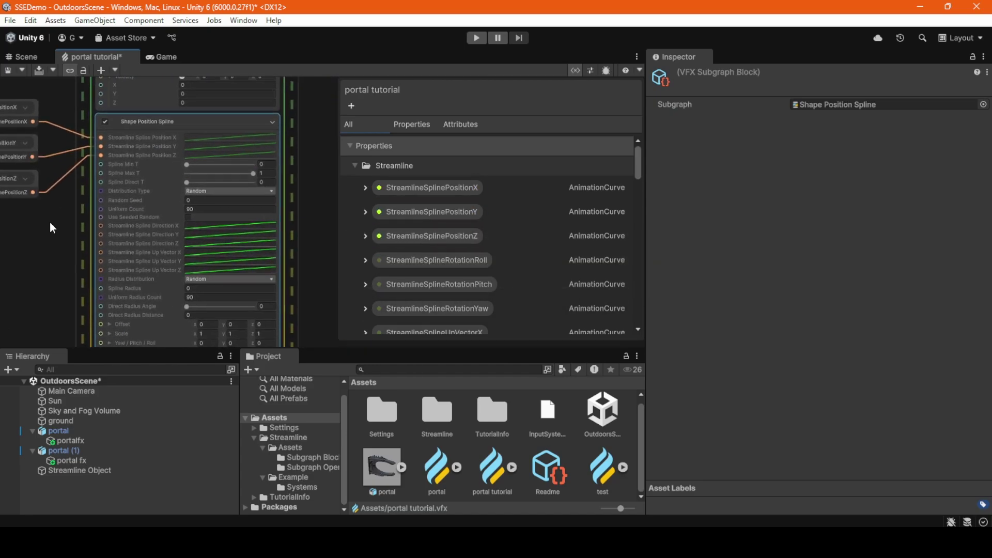
# Save the portal tutorial graph and view the resulting portal particles in the scene
pyautogui.click(308, 208)
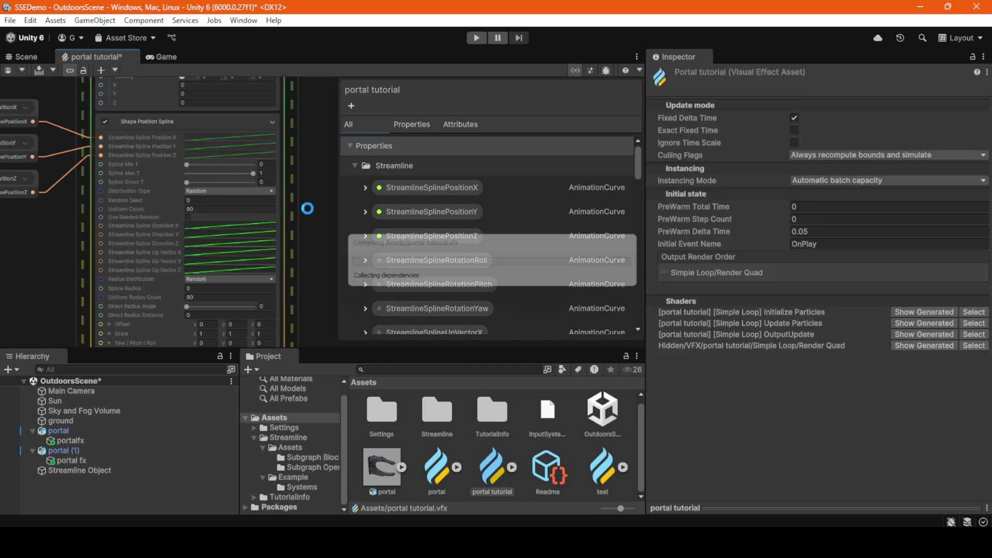
pyautogui.click(30, 57)
pyautogui.keyDown('alt'); pyautogui.moveTo(275, 173); pyautogui.dragTo(289, 150); pyautogui.keyUp('alt')
# Add property nodes for StreamlineSplineUpVector X, Y, Z and StreamlineSplineDirection X, Y, Z beside the Shape Position Spline block
pyautogui.click(105, 61)
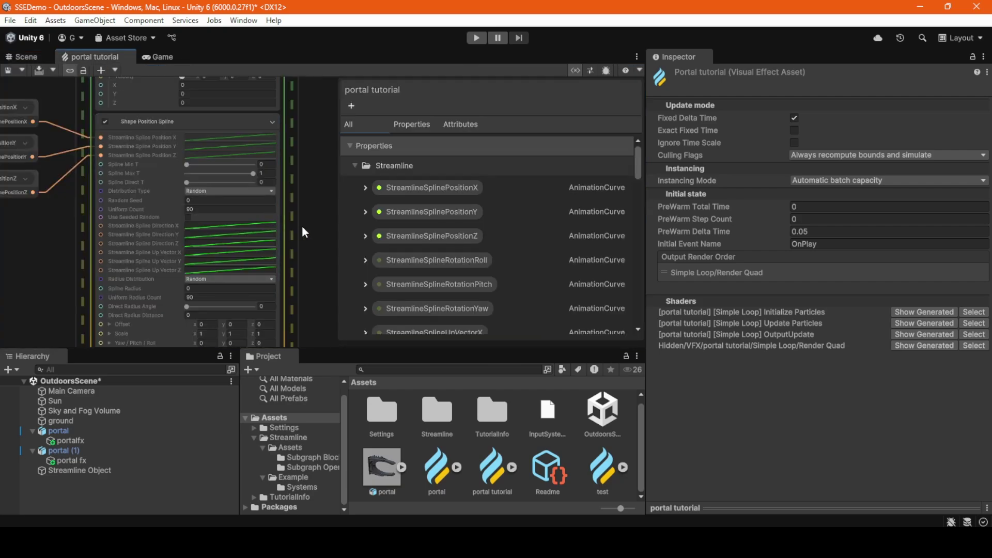
pyautogui.moveTo(308, 222); pyautogui.dragTo(484, 174, button='middle')
pyautogui.scroll(-4, 474, 215)
pyautogui.moveTo(486, 238); pyautogui.dragTo(46, 158)
pyautogui.moveTo(525, 256); pyautogui.dragTo(72, 185)
pyautogui.moveTo(533, 288); pyautogui.dragTo(52, 233)
pyautogui.scroll(-5, 399, 271)
pyautogui.moveTo(499, 178); pyautogui.dragTo(35, 265)
pyautogui.moveTo(507, 223); pyautogui.dragTo(151, 316)
pyautogui.moveTo(509, 201); pyautogui.dragTo(94, 297)
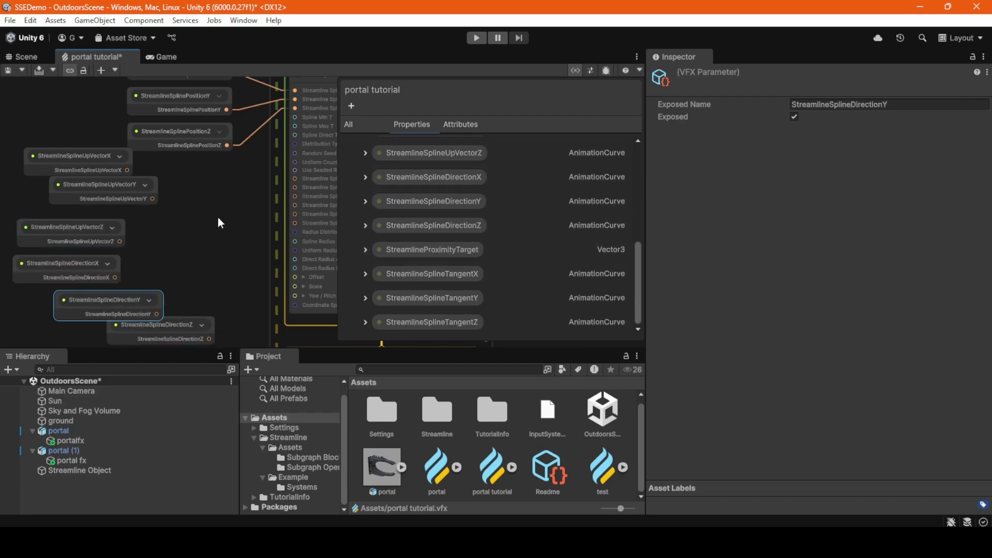
# Connect the StreamlineSplineUpVectorX, Y and Z nodes to the matching up vector inputs of Shape Position Spline
pyautogui.scroll(1, 155, 210)
pyautogui.moveTo(85, 193); pyautogui.dragTo(203, 227)
pyautogui.click(191, 203)
pyautogui.scroll(-1, 162, 275)
pyautogui.moveTo(161, 275); pyautogui.dragTo(131, 237, button='middle')
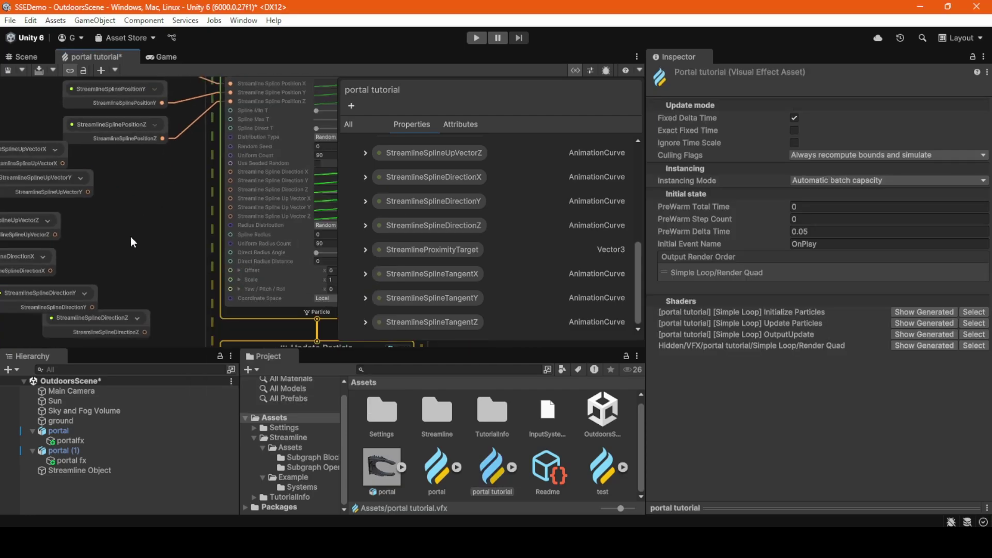
pyautogui.moveTo(63, 163); pyautogui.dragTo(231, 198)
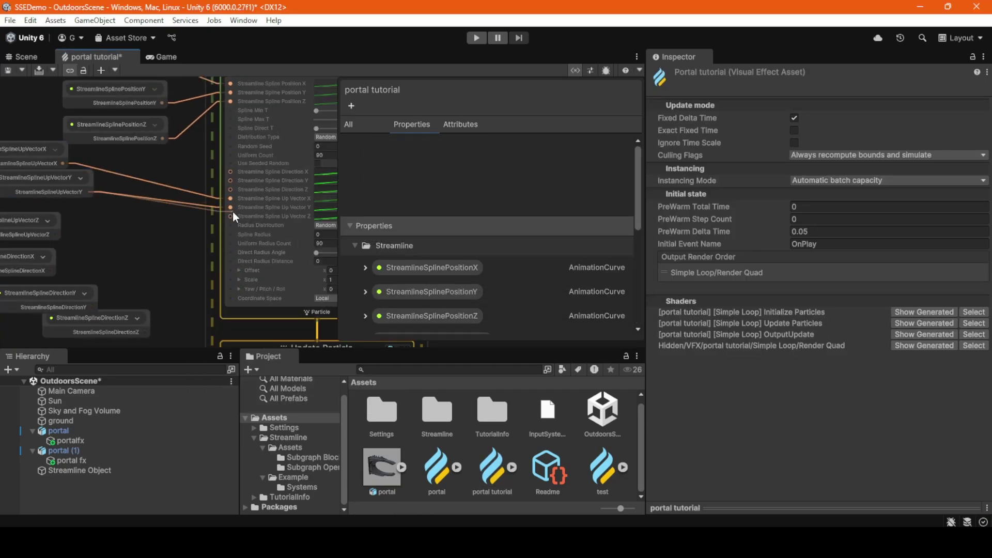
pyautogui.moveTo(58, 234); pyautogui.dragTo(230, 216)
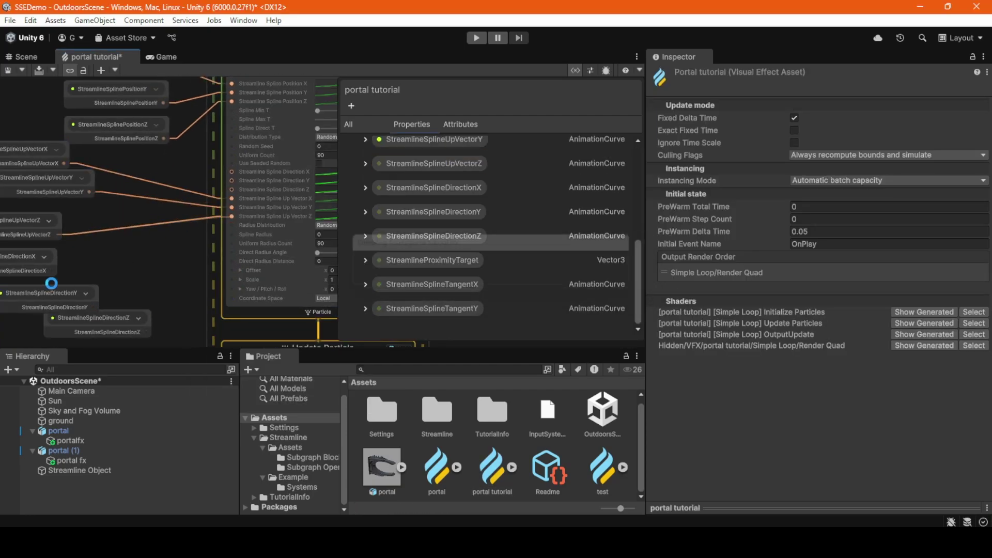
# Connect the StreamlineSplineDirectionX, Y and Z nodes to the matching direction inputs of Shape Position Spline
pyautogui.moveTo(57, 270); pyautogui.dragTo(233, 172)
pyautogui.moveTo(107, 308); pyautogui.dragTo(233, 180)
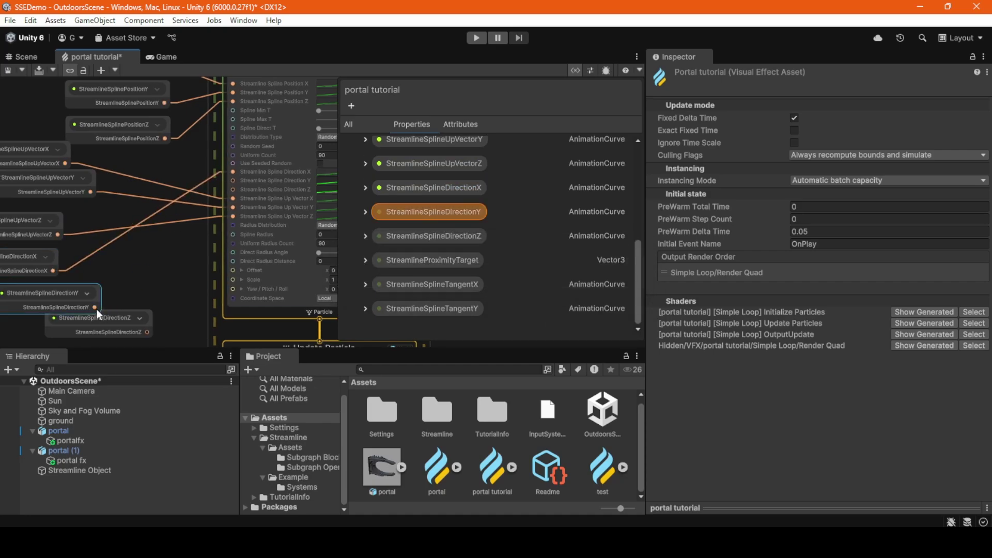
pyautogui.moveTo(171, 290); pyautogui.dragTo(171, 213, button='middle')
pyautogui.moveTo(155, 255); pyautogui.dragTo(122, 262)
pyautogui.moveTo(136, 264); pyautogui.dragTo(155, 315, button='middle')
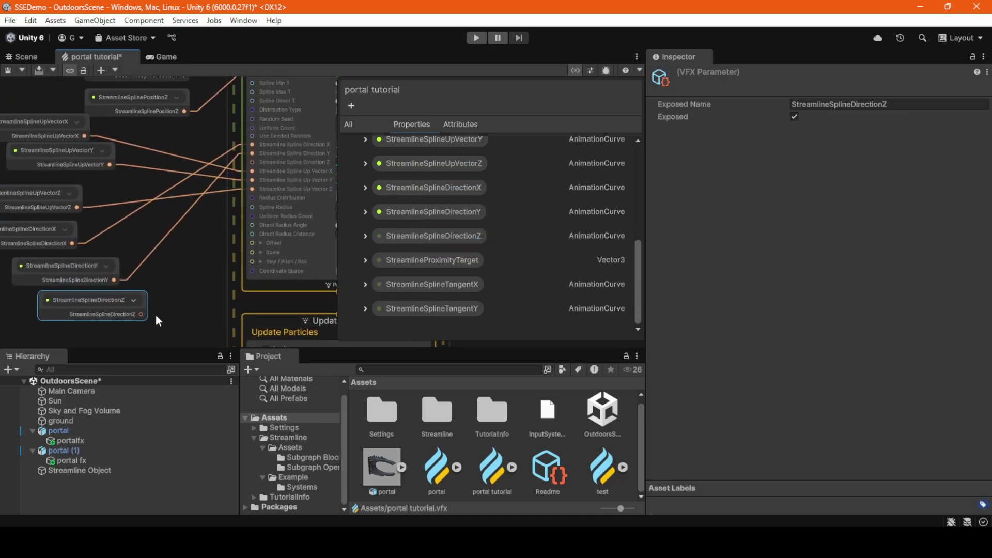
pyautogui.moveTo(141, 314); pyautogui.dragTo(252, 153)
# Line up the direction and up vector property nodes in one tidy column and save the graph
pyautogui.moveTo(166, 136); pyautogui.dragTo(250, 142, button='middle')
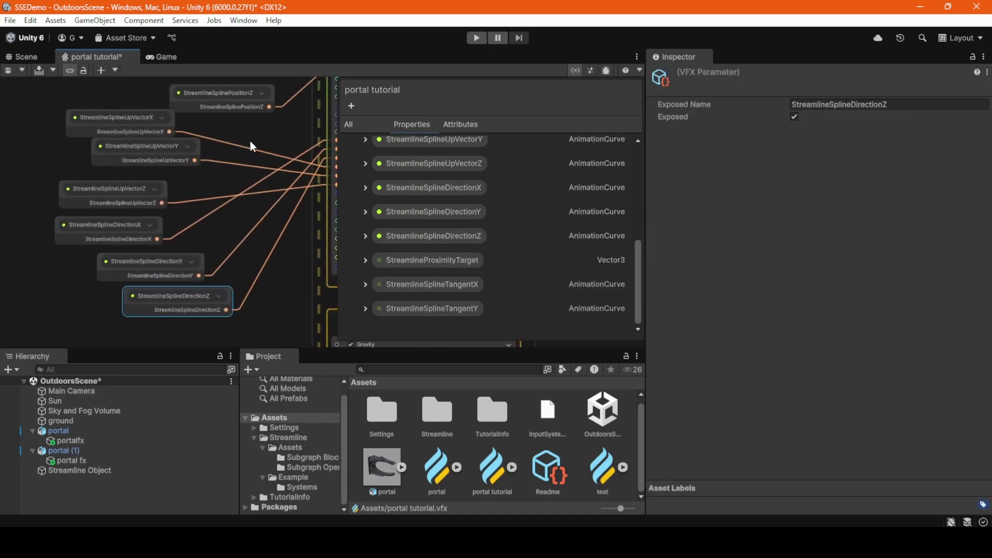
pyautogui.click(85, 244)
pyautogui.moveTo(85, 244); pyautogui.dragTo(123, 248)
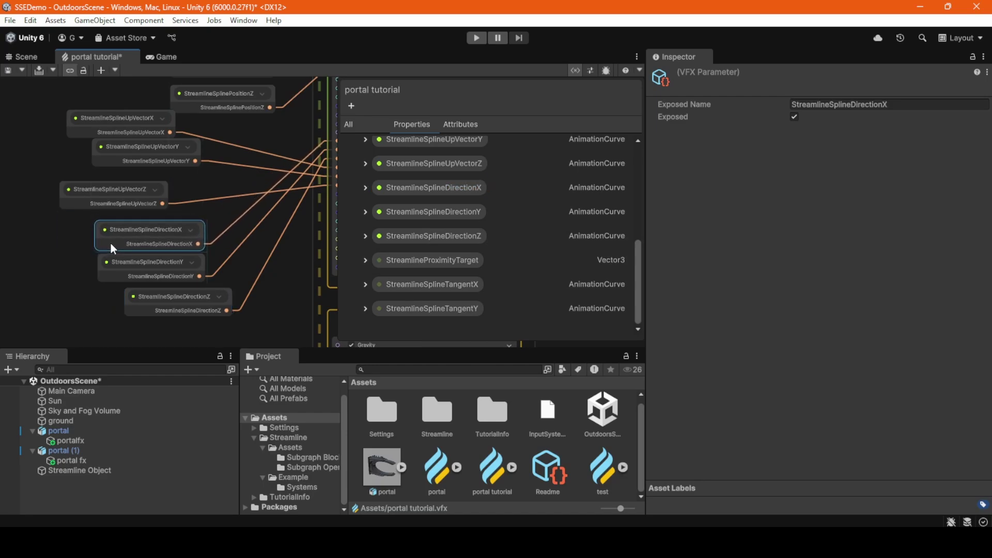
pyautogui.moveTo(131, 313); pyautogui.dragTo(106, 249)
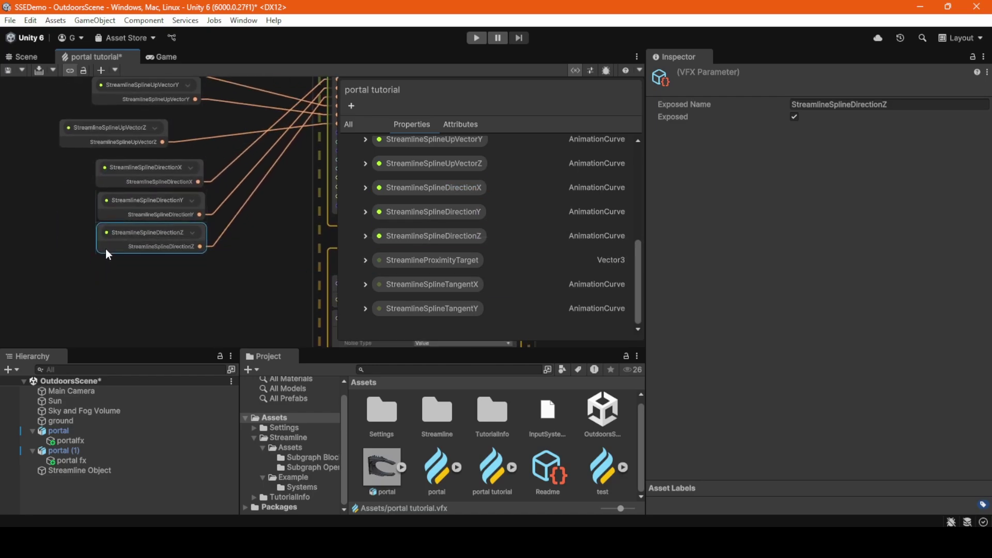
pyautogui.moveTo(19, 166); pyautogui.dragTo(32, 260, button='middle')
pyautogui.moveTo(84, 233); pyautogui.dragTo(117, 236)
pyautogui.moveTo(110, 183); pyautogui.dragTo(119, 197)
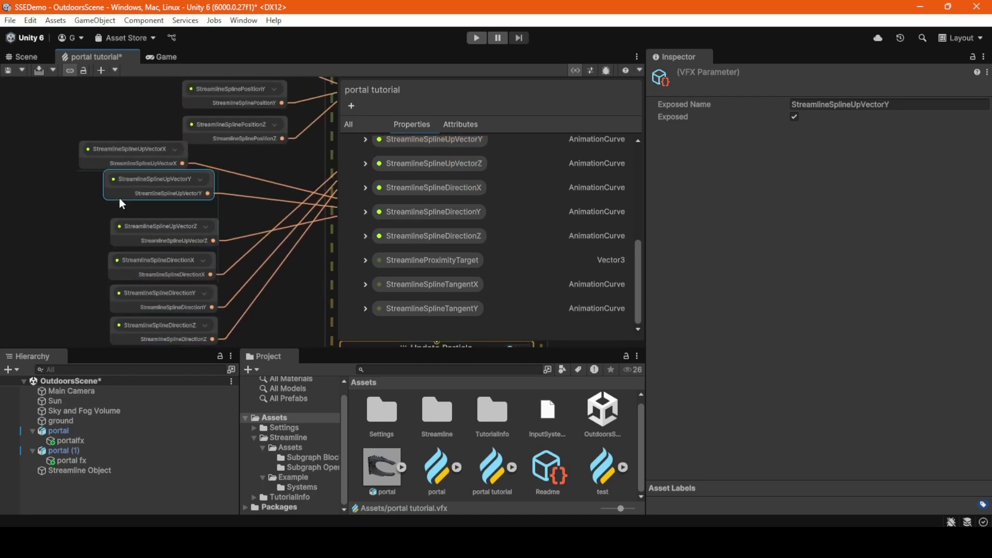
pyautogui.moveTo(90, 162); pyautogui.dragTo(123, 172)
pyautogui.moveTo(122, 170); pyautogui.dragTo(26, 175, button='middle')
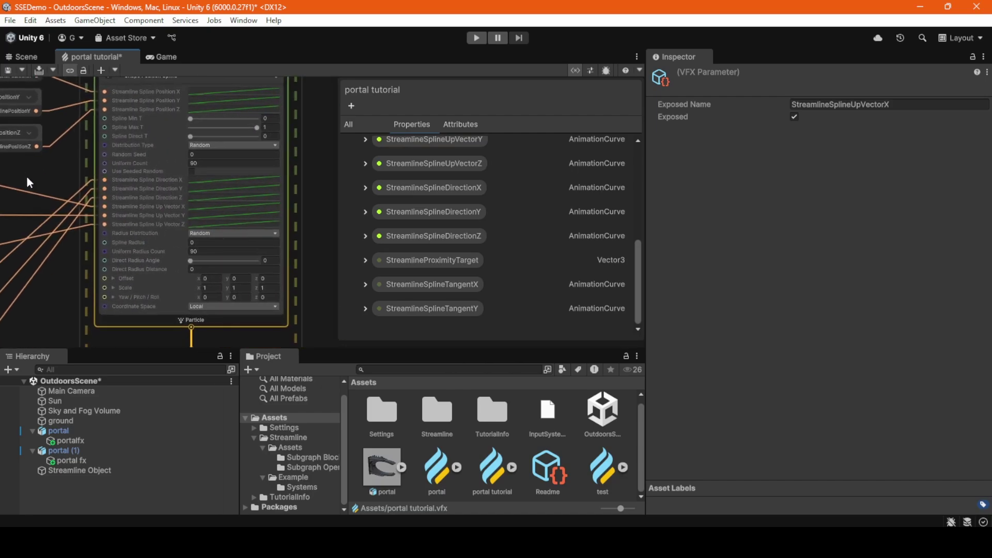
pyautogui.click(321, 234)
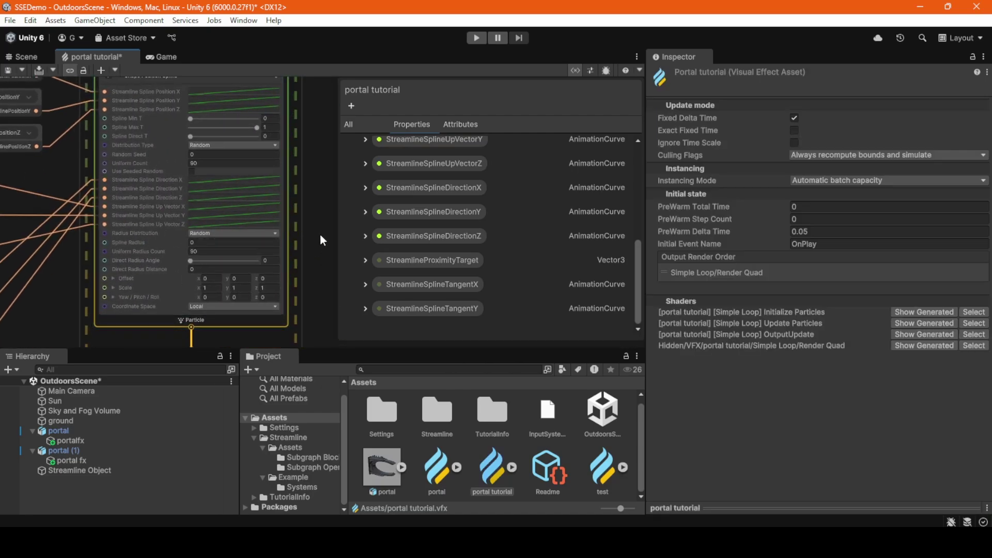
pyautogui.hotkey('ctrl', 's')
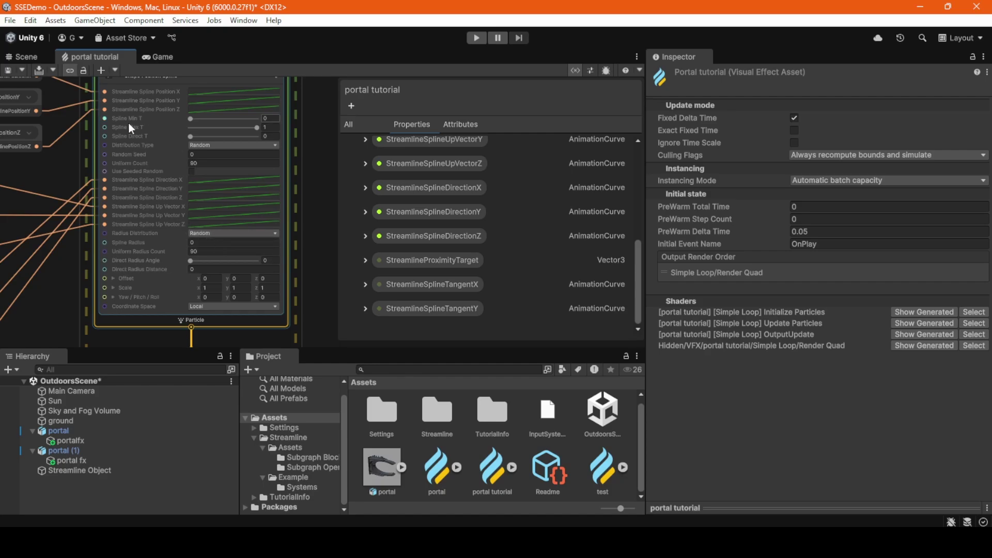
# Set the Constant Spawn Rate of the Spawn system to 1000
pyautogui.moveTo(324, 125); pyautogui.dragTo(302, 253, button='middle')
pyautogui.moveTo(311, 132); pyautogui.dragTo(311, 240, button='middle')
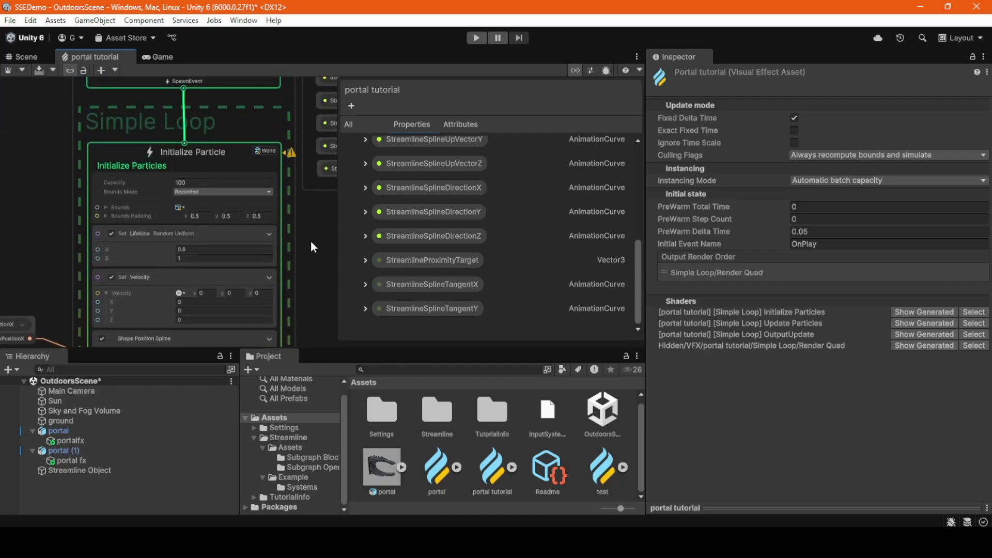
pyautogui.moveTo(34, 126); pyautogui.dragTo(49, 233, button='middle')
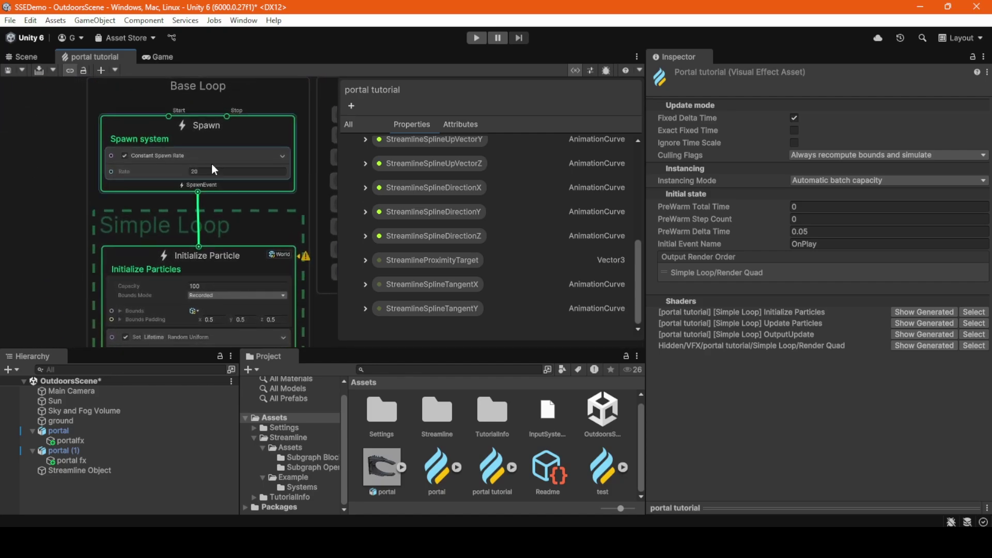
pyautogui.click(219, 169)
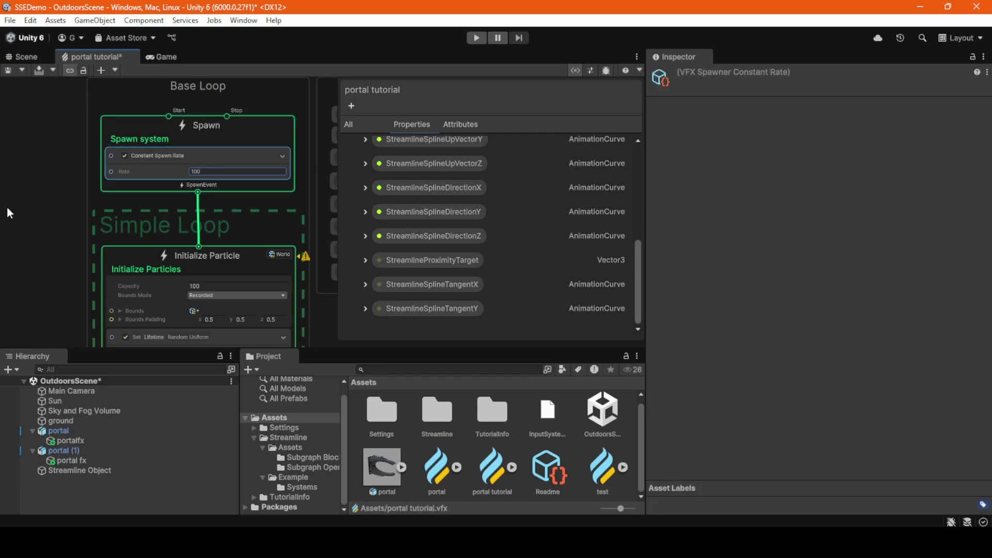
pyautogui.write('1000')
# Set the particle capacity of the Initialize Particle context to 10000
pyautogui.click(200, 288)
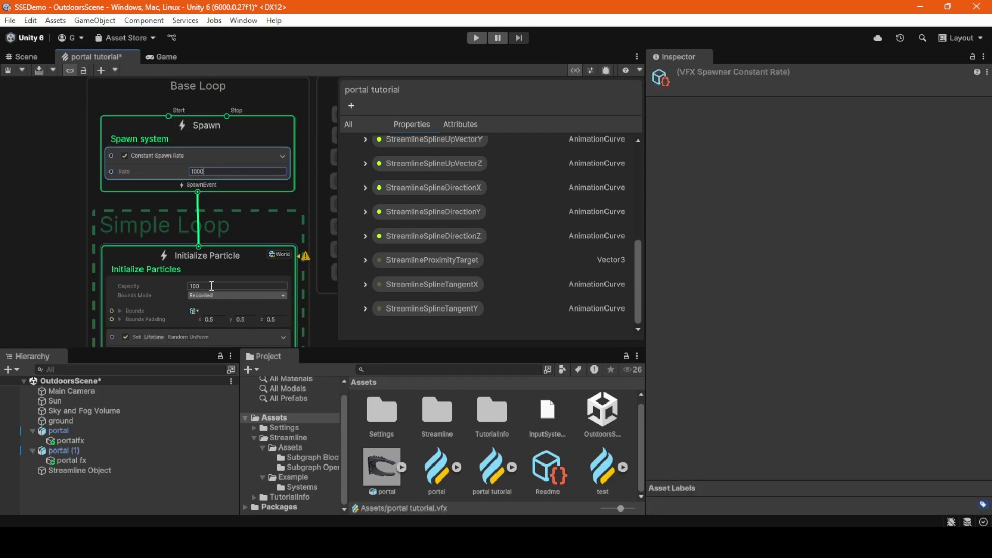
pyautogui.click(211, 286)
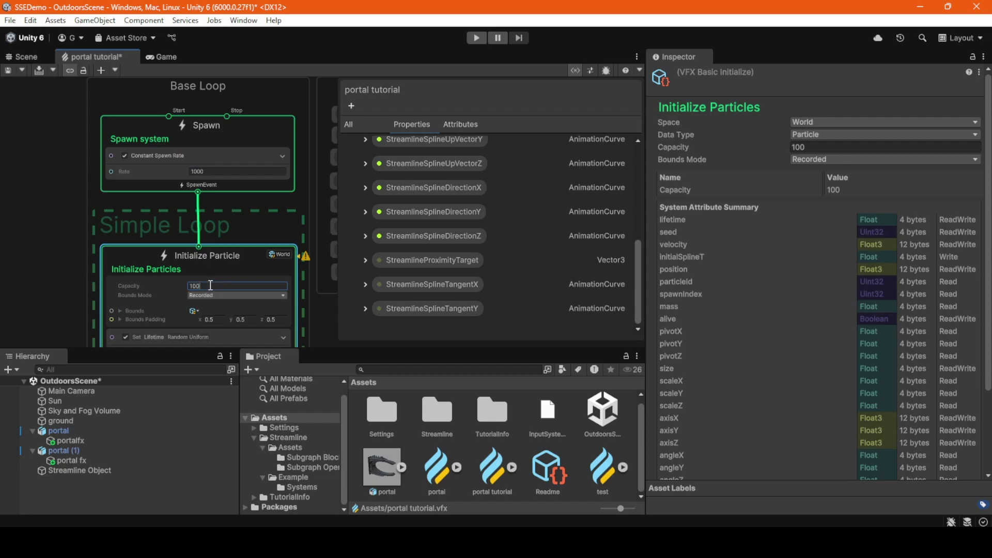
pyautogui.write('10000')
pyautogui.click(49, 253)
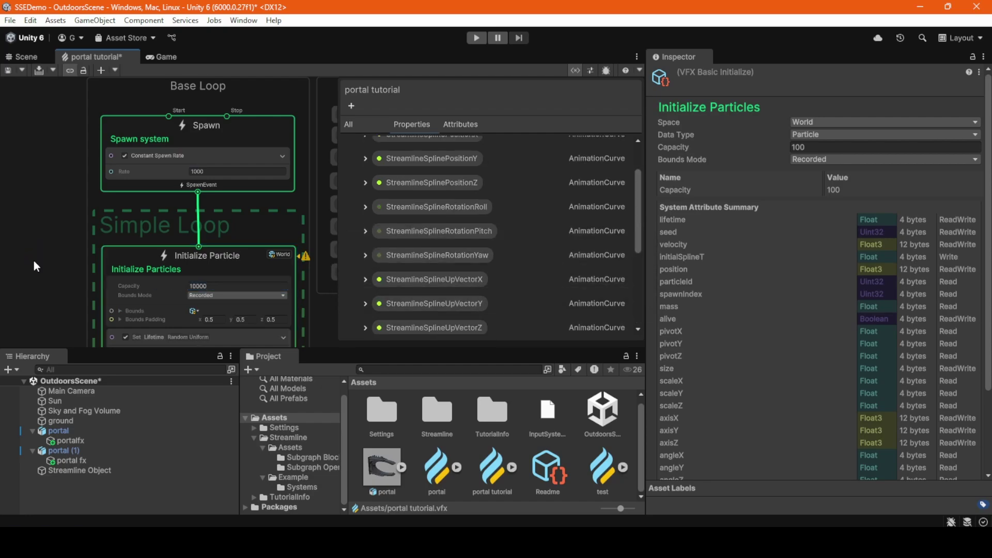
# Set the B value of the Set Lifetime Random block to 1.1 and save the graph
pyautogui.moveTo(31, 262); pyautogui.dragTo(32, 193, button='middle')
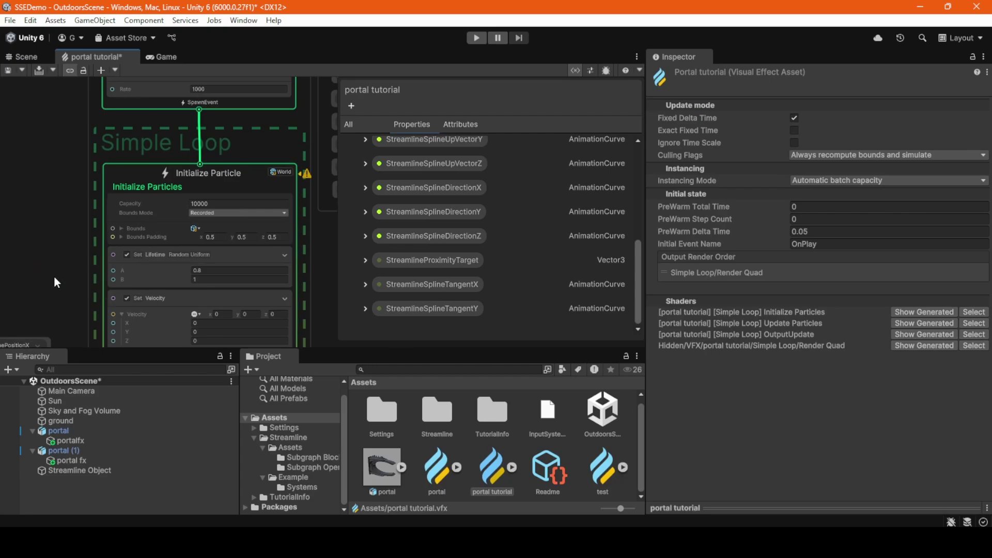
pyautogui.moveTo(54, 275); pyautogui.dragTo(65, 189, button='middle')
pyautogui.click(230, 190)
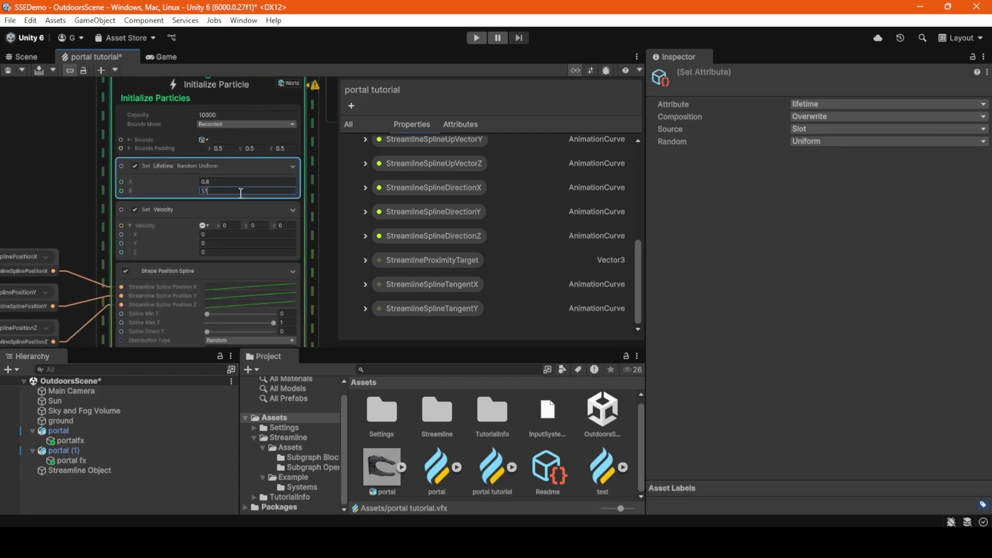
pyautogui.click(29, 145)
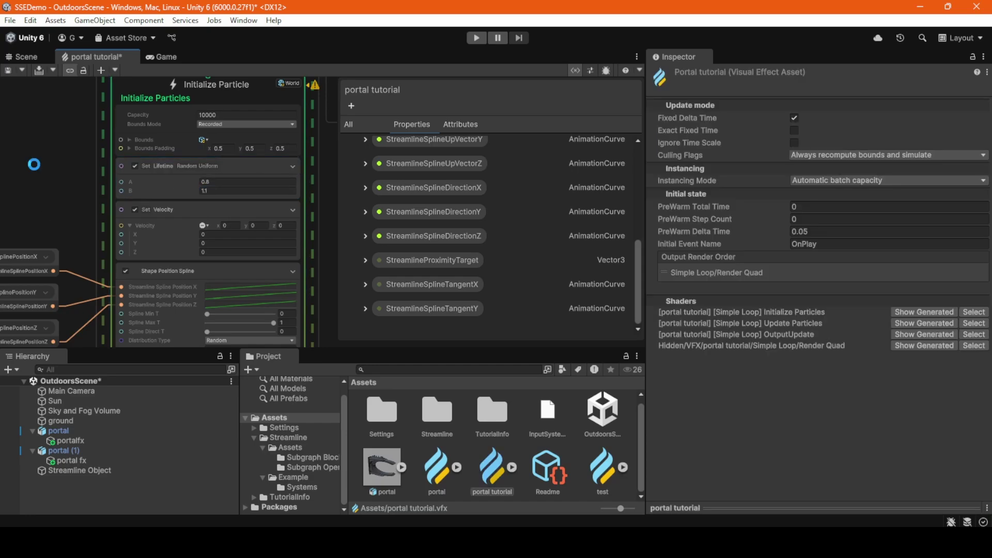
pyautogui.moveTo(29, 224); pyautogui.dragTo(82, 109, button='middle')
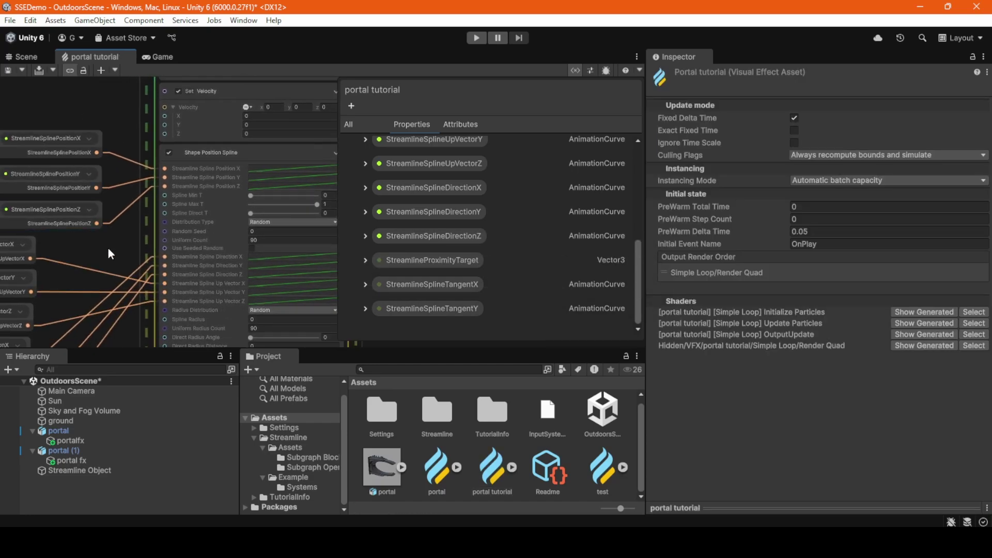
# Select portal fx in the scene and examine from several angles how its particles follow the portal ring
pyautogui.click(22, 57)
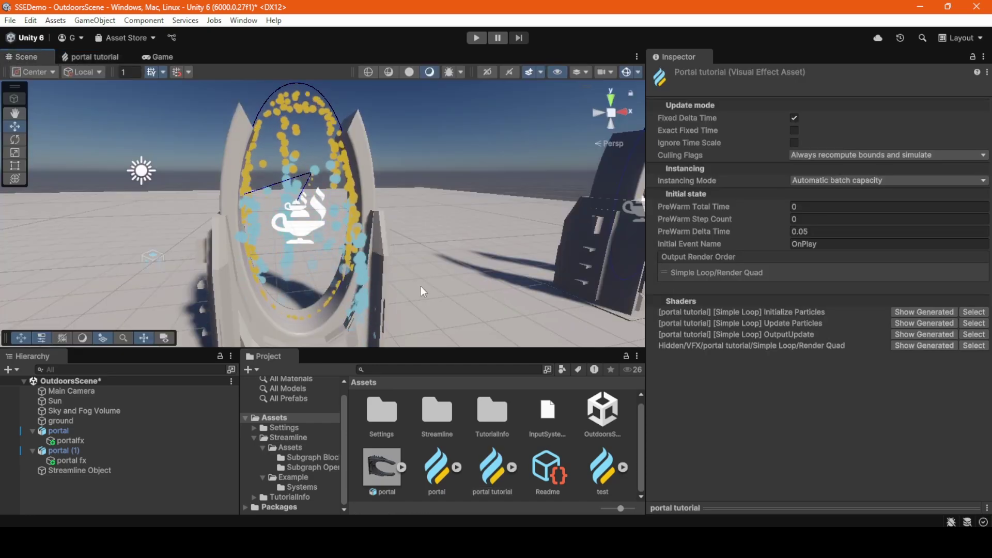
pyautogui.moveTo(356, 284); pyautogui.dragTo(300, 188, button='right')
pyautogui.click(397, 247)
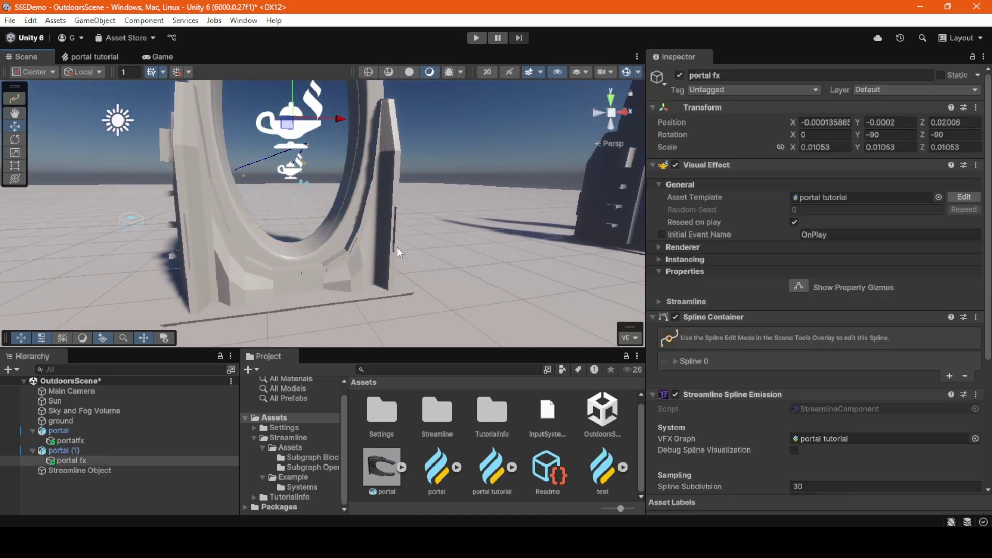
pyautogui.moveTo(396, 247); pyautogui.dragTo(329, 245, button='right')
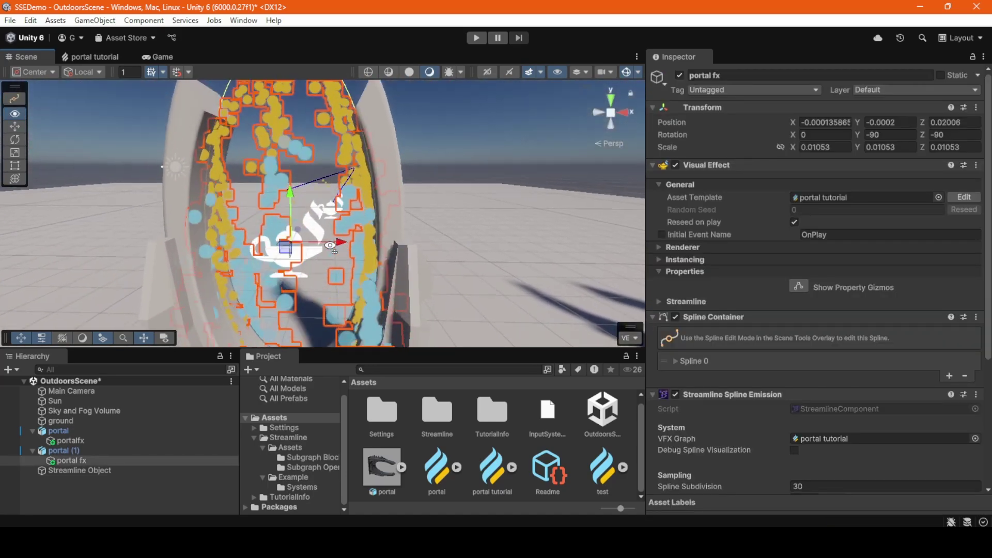
# Delete the Turbulence and Gravity blocks from the Update Particle context of the portal tutorial graph
pyautogui.click(92, 57)
pyautogui.moveTo(135, 221); pyautogui.dragTo(109, 77, button='middle')
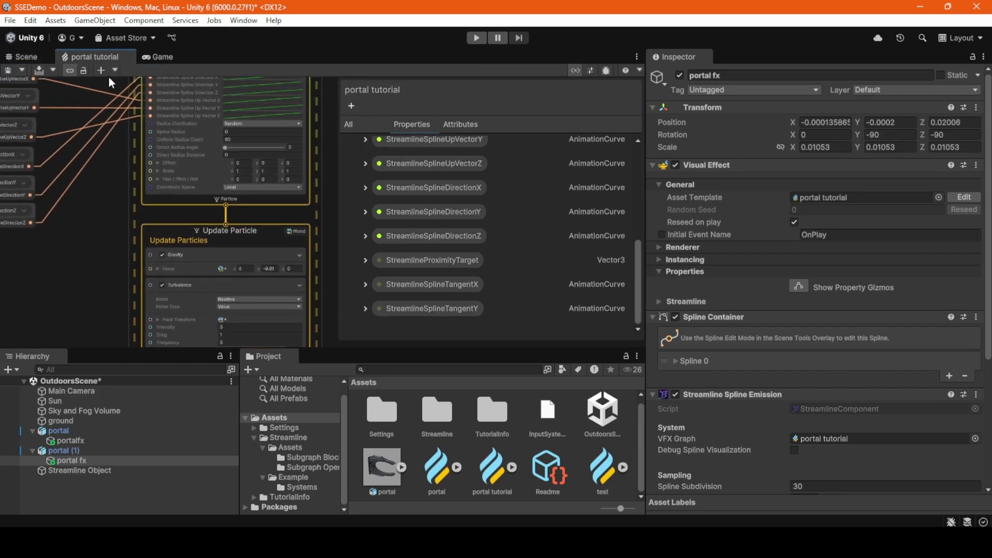
pyautogui.moveTo(104, 252); pyautogui.dragTo(77, 148, button='middle')
pyautogui.scroll(1, 72, 165)
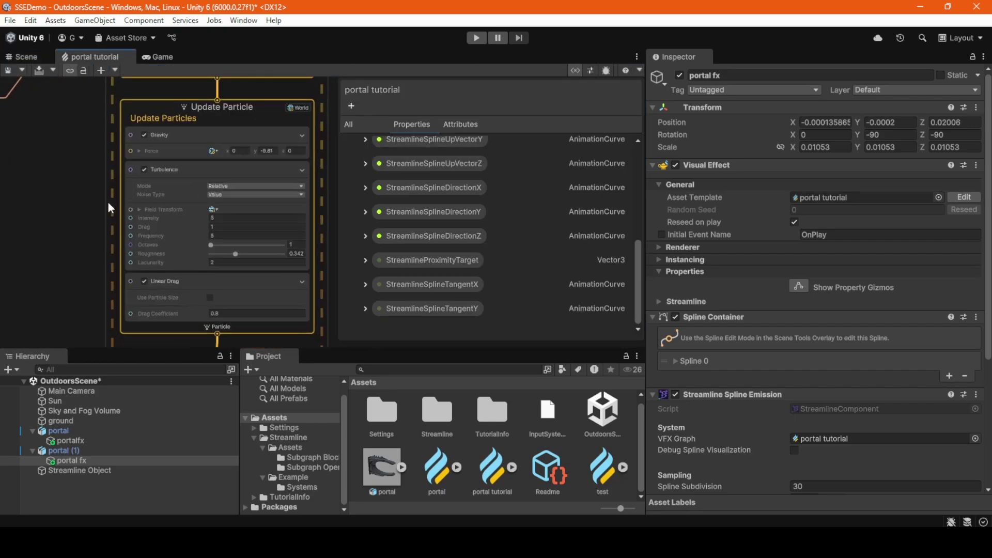
pyautogui.click(185, 176)
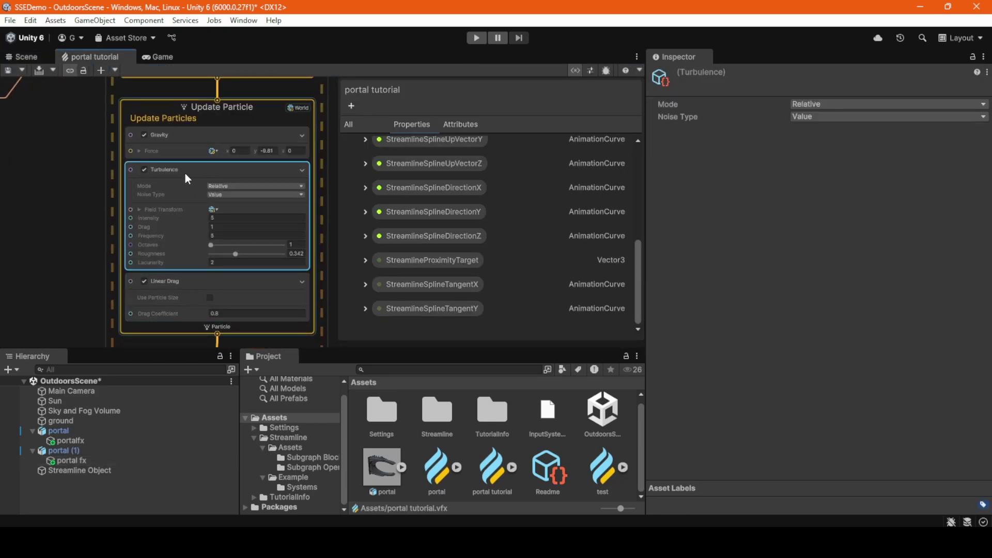
pyautogui.press('Delete')
pyautogui.click(206, 132)
pyautogui.press('Delete')
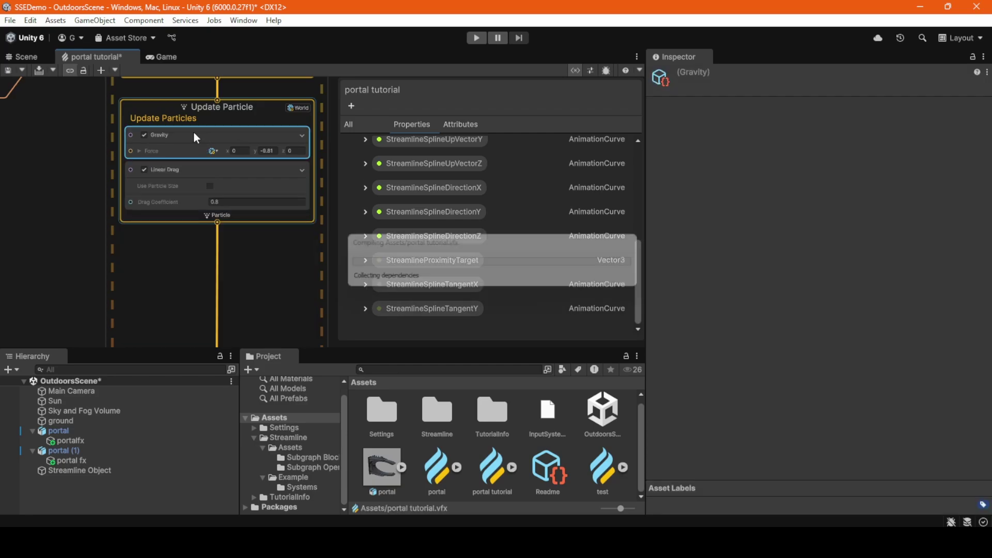
# Examine the particle ring on the portal in the scene and compare it with the Shape Position Spline settings in the graph
pyautogui.moveTo(73, 111); pyautogui.dragTo(62, 227, button='middle')
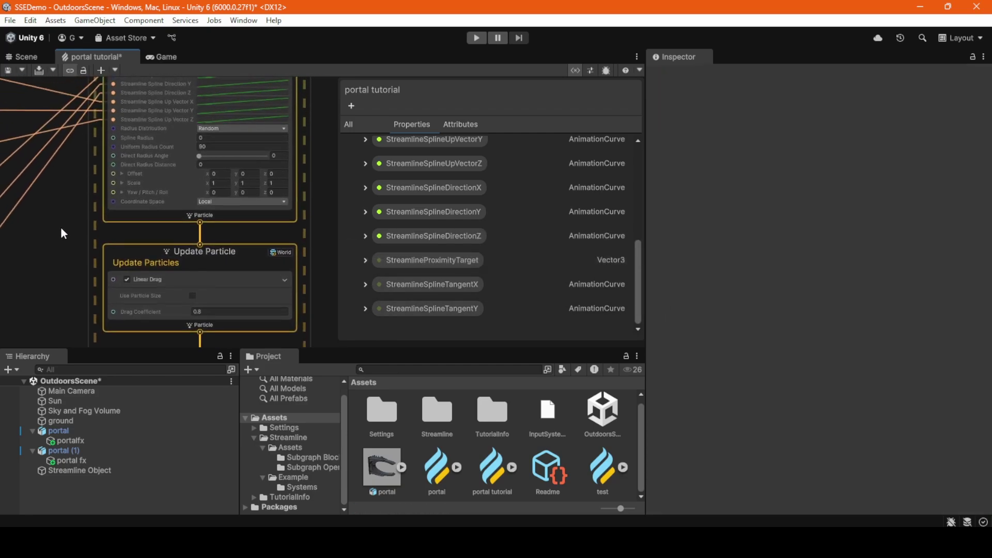
pyautogui.scroll(-1, 62, 176)
pyautogui.moveTo(65, 168); pyautogui.dragTo(73, 198, button='middle')
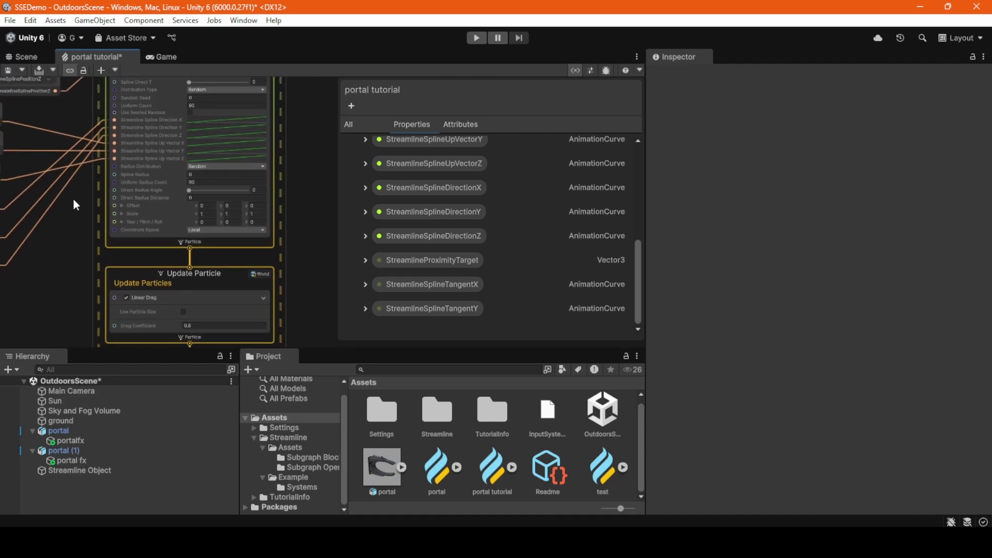
pyautogui.click(35, 57)
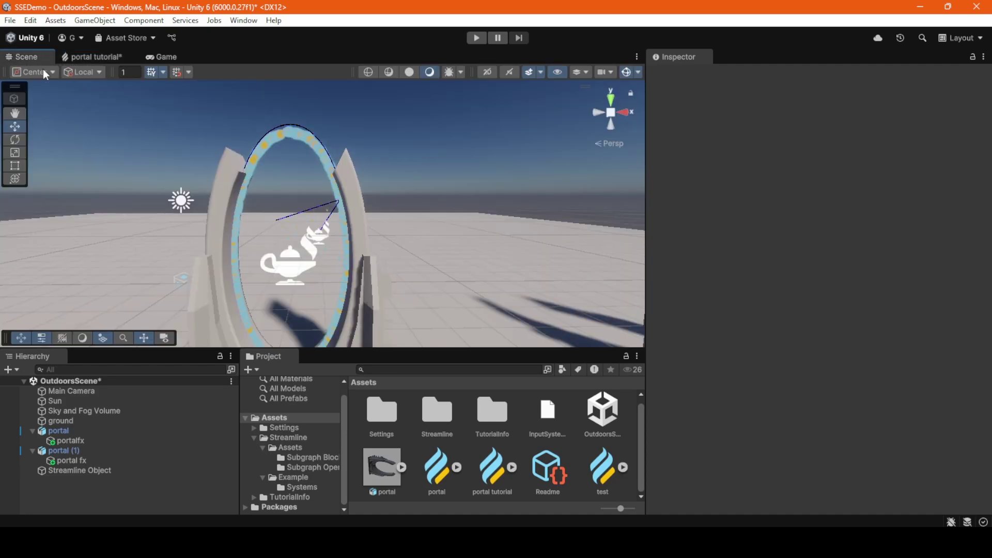
pyautogui.moveTo(337, 211); pyautogui.dragTo(354, 184, button='right')
pyautogui.press('w')
pyautogui.press('s')
pyautogui.click(104, 55)
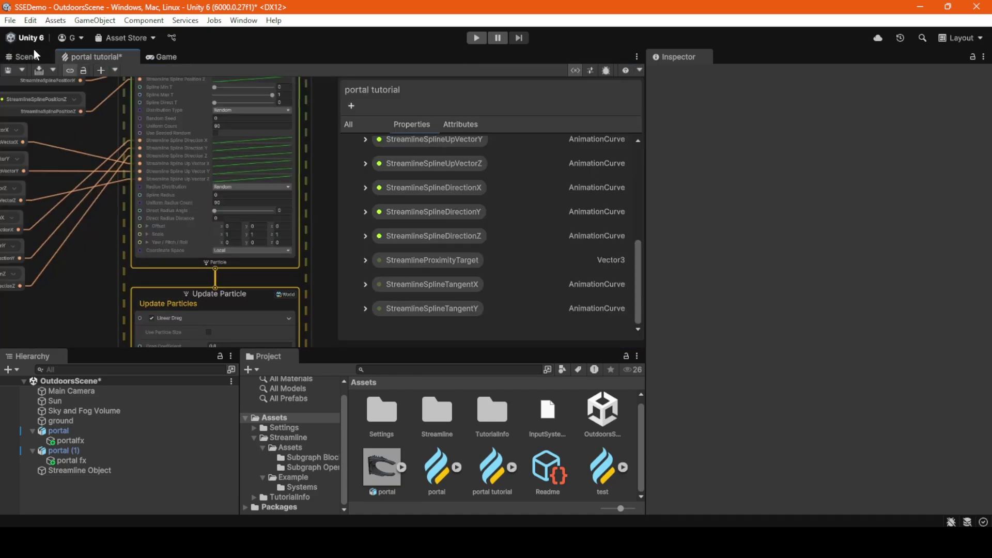
pyautogui.click(33, 54)
pyautogui.moveTo(312, 266); pyautogui.dragTo(326, 290, button='right')
pyautogui.click(97, 55)
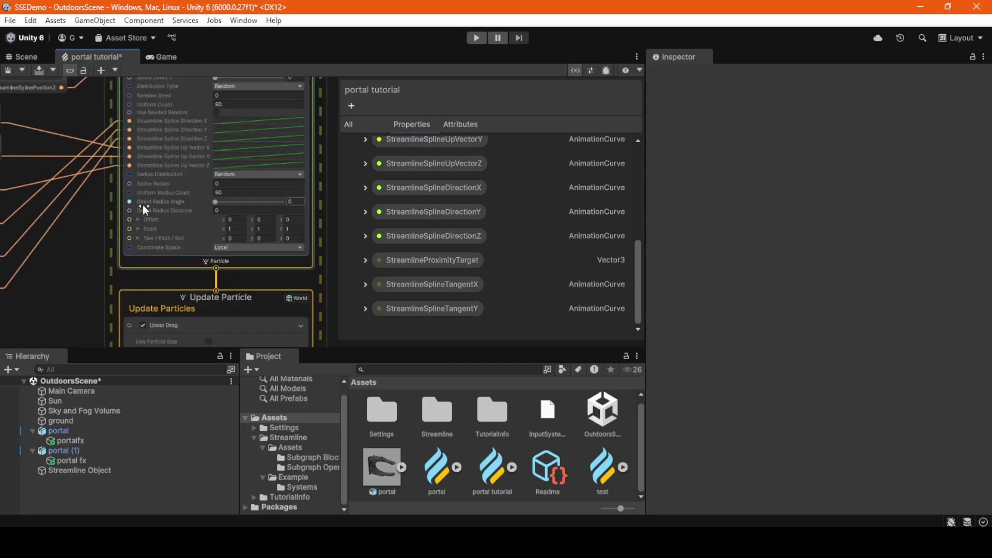
# Set the Spline Radius of the Shape Position Spline block to 1
pyautogui.scroll(1, 121, 213)
pyautogui.moveTo(82, 225); pyautogui.dragTo(29, 246, button='middle')
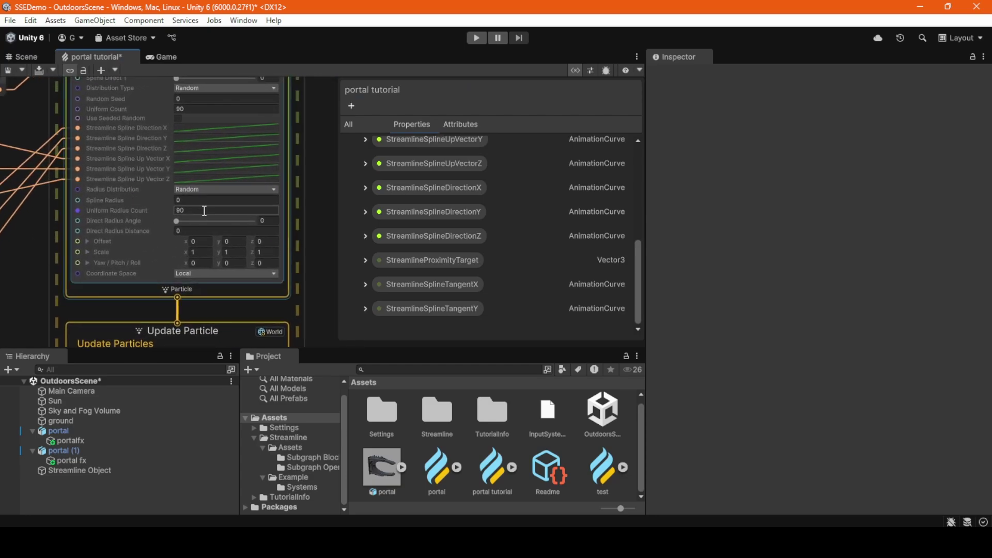
pyautogui.click(185, 201)
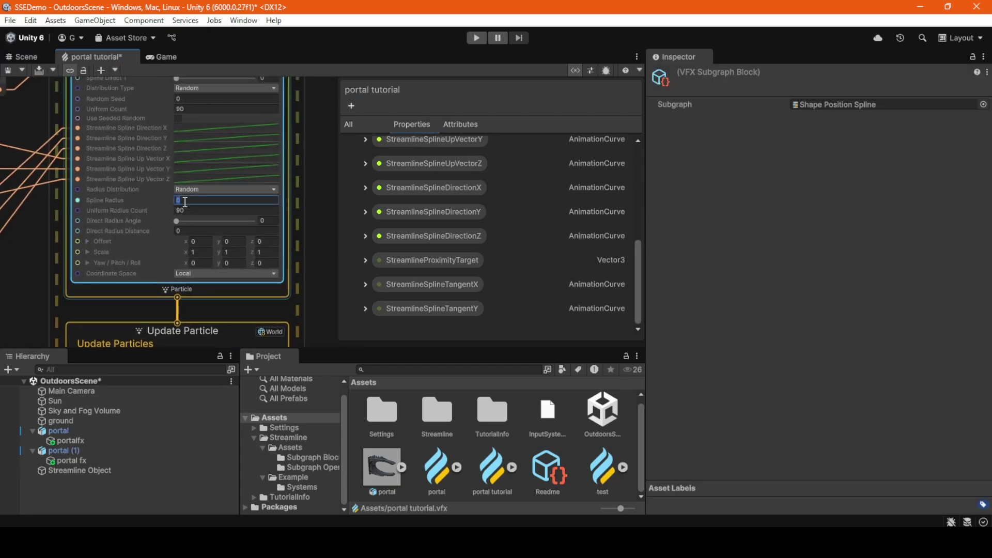
pyautogui.click(23, 238)
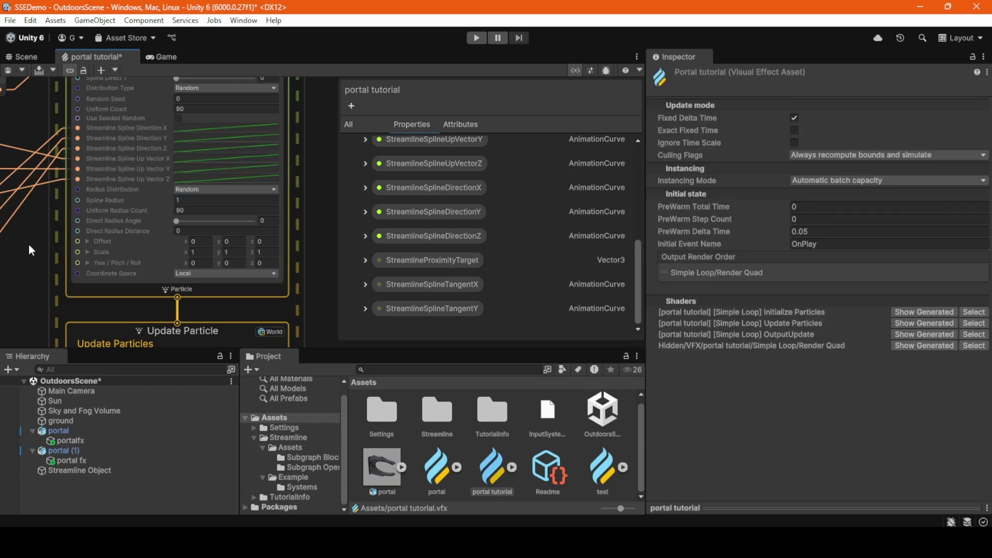
pyautogui.write('1')
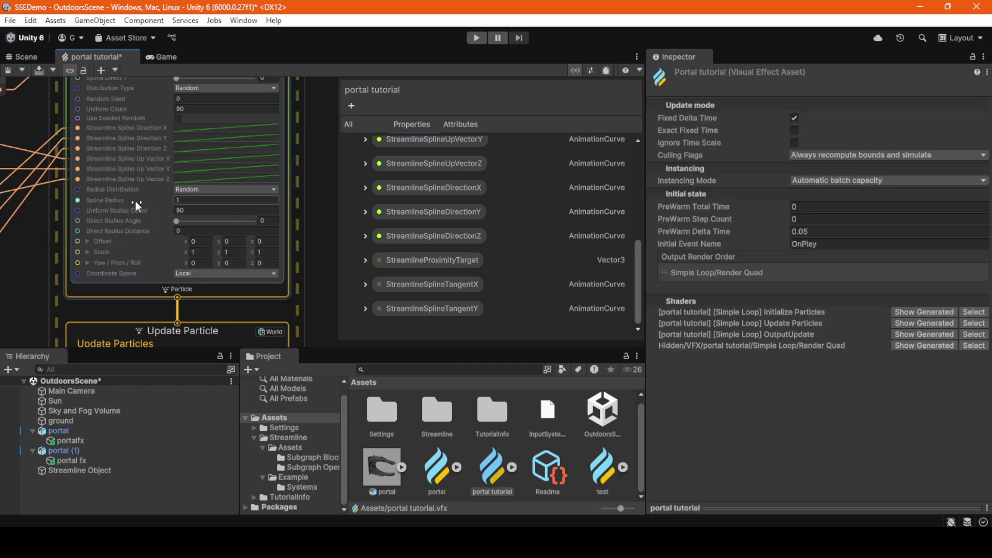
# Set the Shape Position Spline block's Radius Distribution to Direct Filled and its Direct Radius Angle to 178, checking the ring in the scene
pyautogui.click(208, 190)
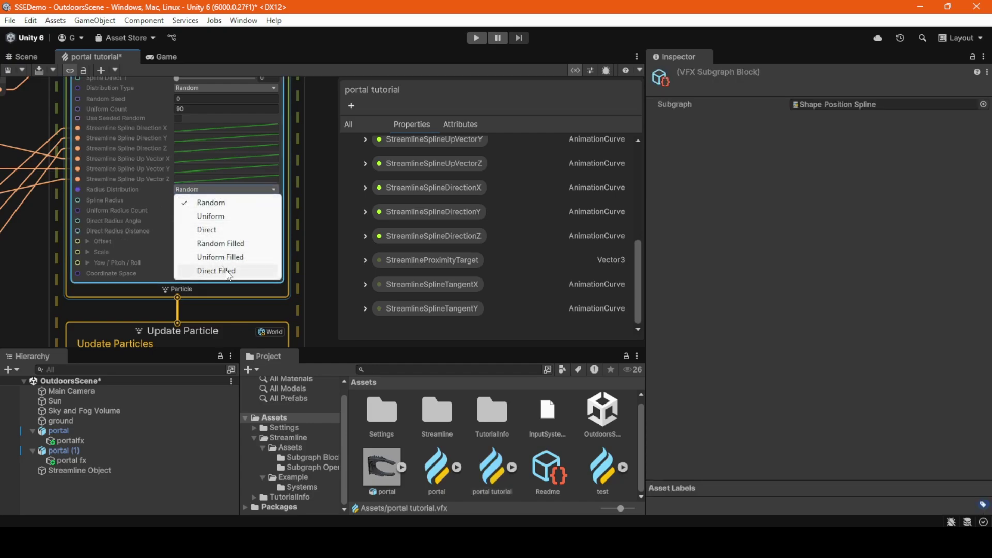
pyautogui.click(228, 273)
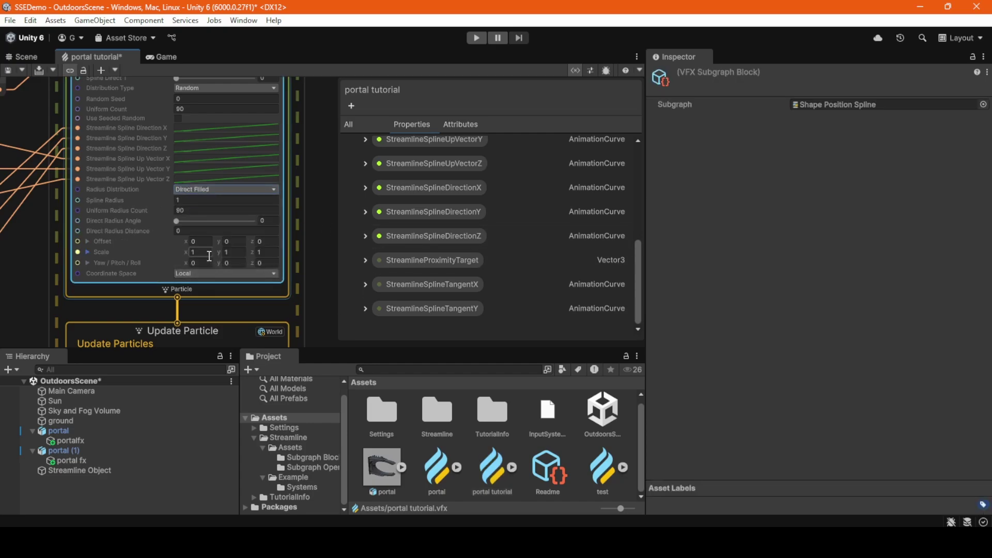
pyautogui.click(183, 231)
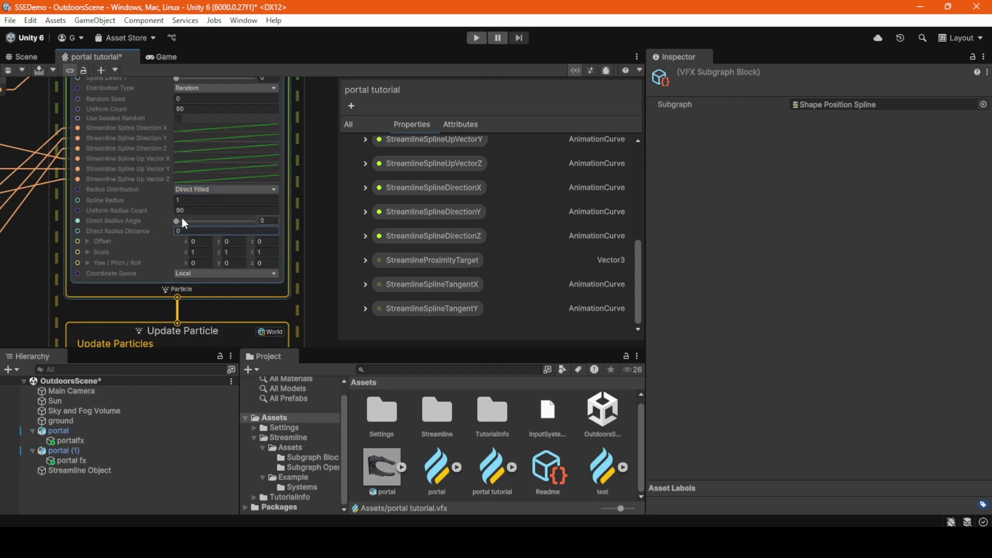
pyautogui.moveTo(176, 219); pyautogui.dragTo(214, 226)
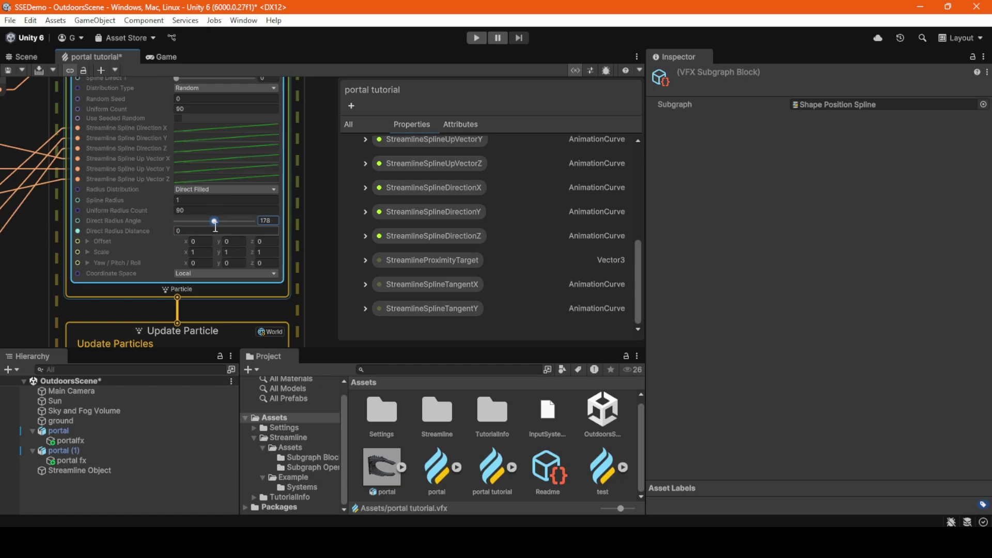
pyautogui.click(24, 55)
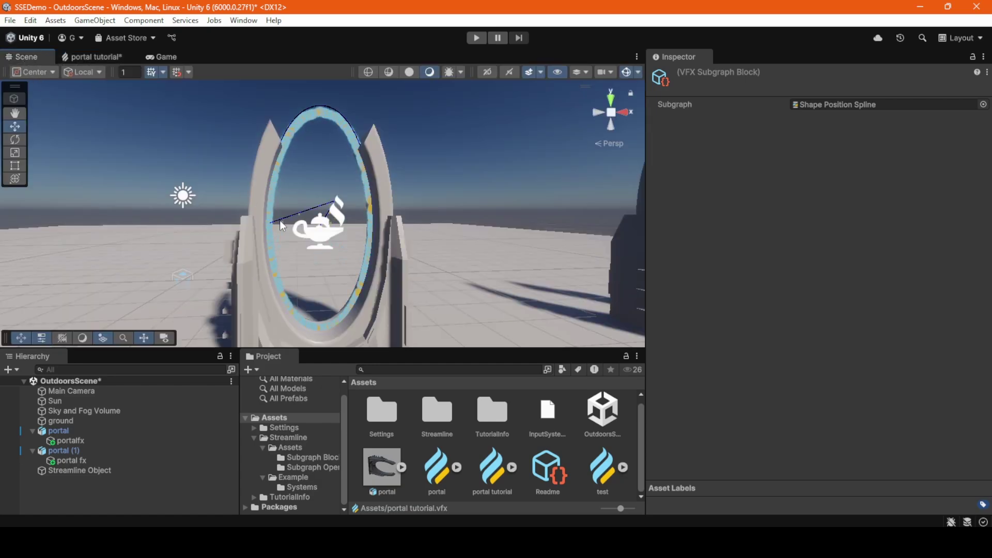
pyautogui.click(91, 57)
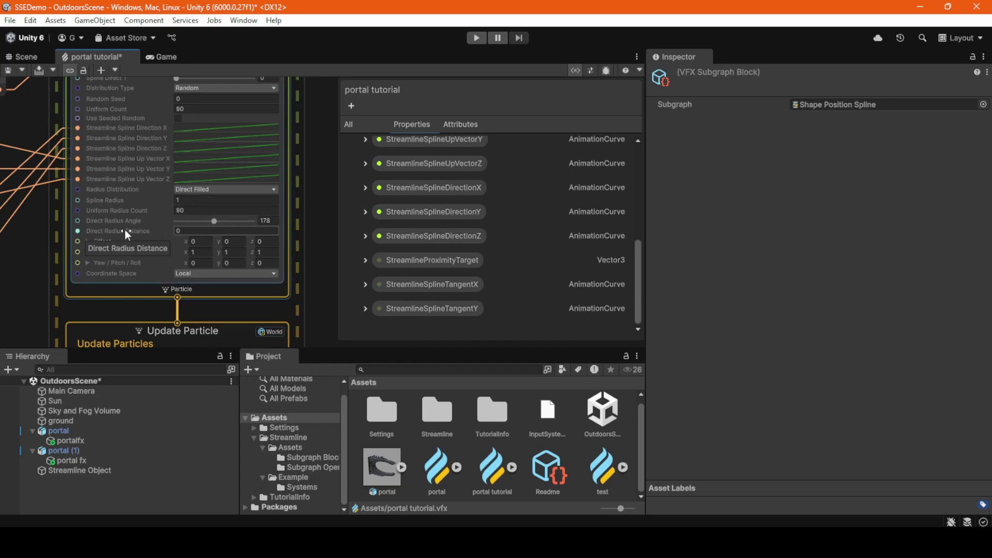
# Set the Direct Radius Distance to 0.84 and check the particle ring's offset from the side of the portal
pyautogui.moveTo(128, 231); pyautogui.dragTo(148, 234)
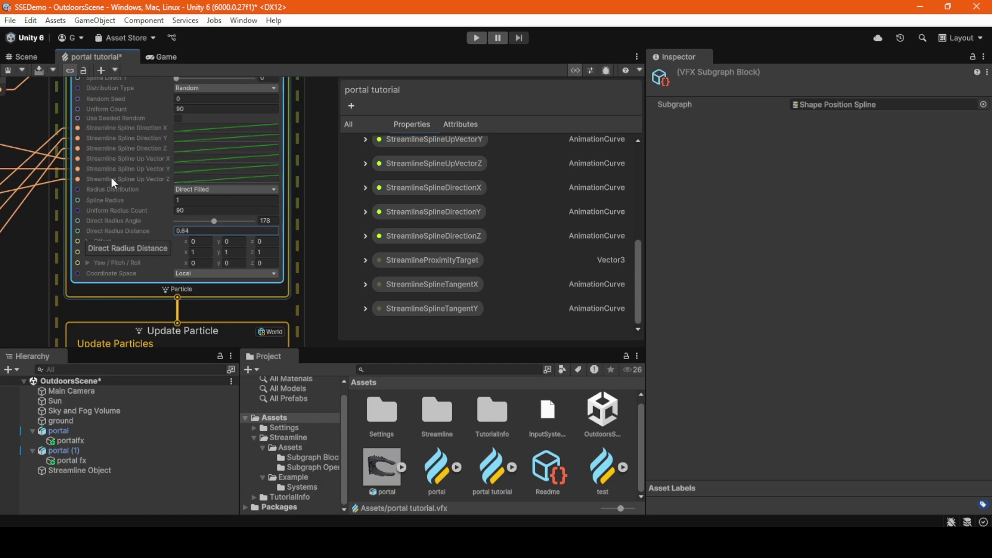
pyautogui.click(28, 57)
pyautogui.keyDown('alt'); pyautogui.moveTo(295, 238); pyautogui.dragTo(538, 272); pyautogui.keyUp('alt')
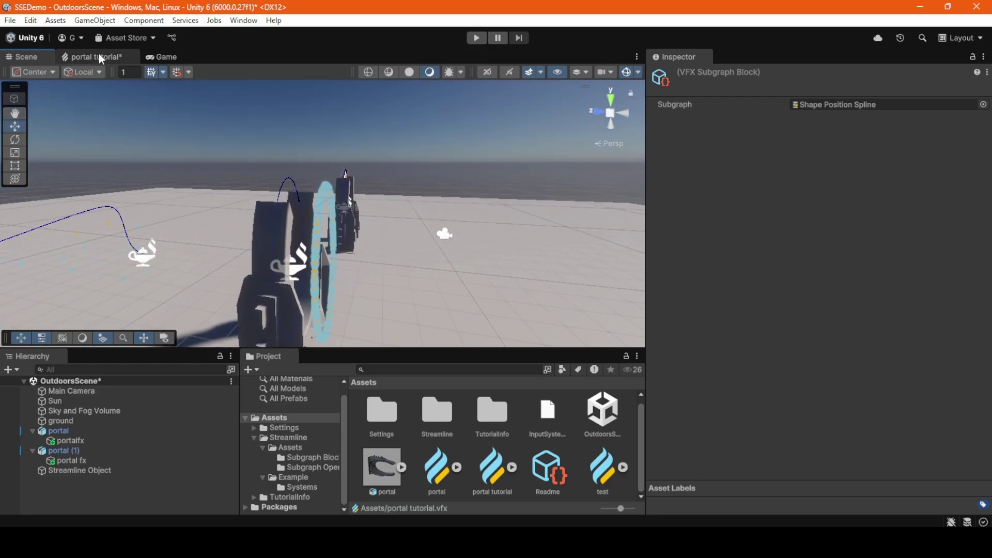
# Undock the portal tutorial graph into a floating window beside the scene view and set the Direct Radius Angle to 360
pyautogui.moveTo(92, 57); pyautogui.dragTo(840, 226)
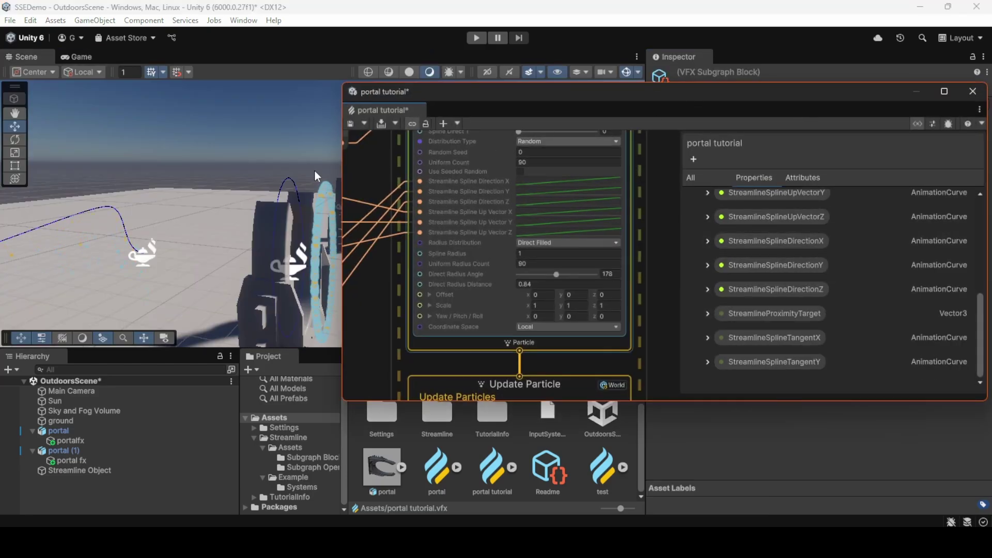
pyautogui.keyDown('alt'); pyautogui.moveTo(222, 242); pyautogui.dragTo(160, 246); pyautogui.keyUp('alt')
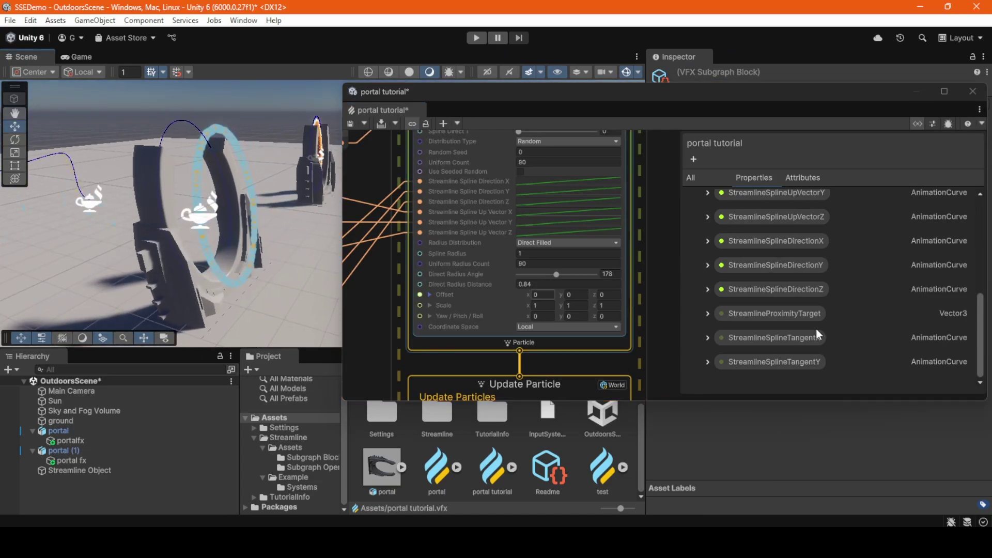
pyautogui.moveTo(556, 275); pyautogui.dragTo(607, 279)
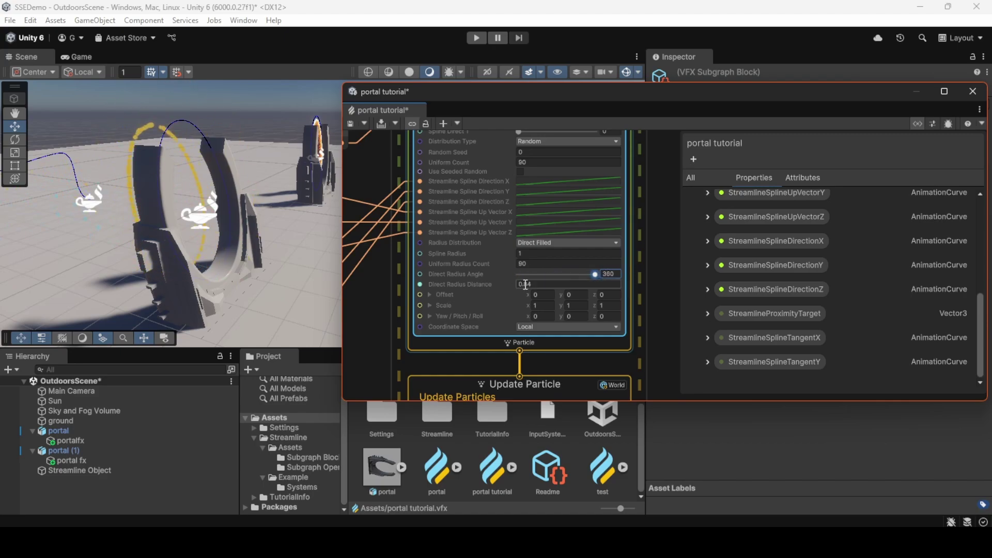
pyautogui.keyDown('alt'); pyautogui.moveTo(197, 243); pyautogui.dragTo(225, 224); pyautogui.keyUp('alt')
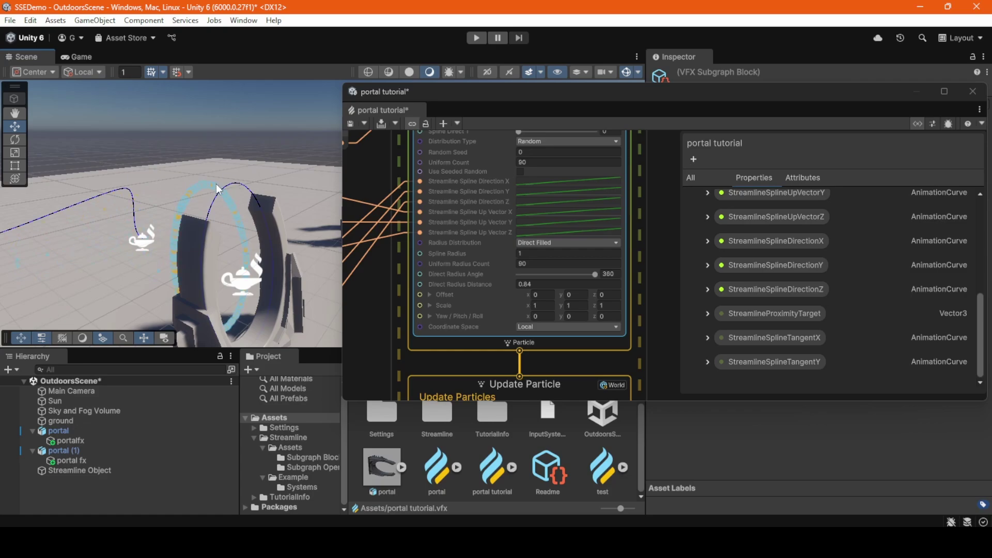
pyautogui.moveTo(274, 244); pyautogui.dragTo(290, 252, button='right')
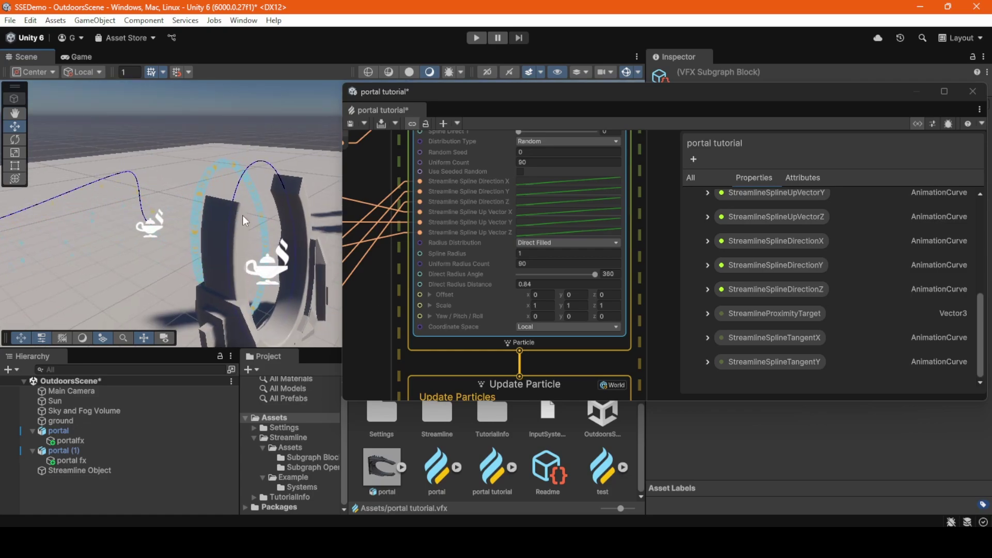
pyautogui.moveTo(243, 215); pyautogui.dragTo(264, 221, button='right')
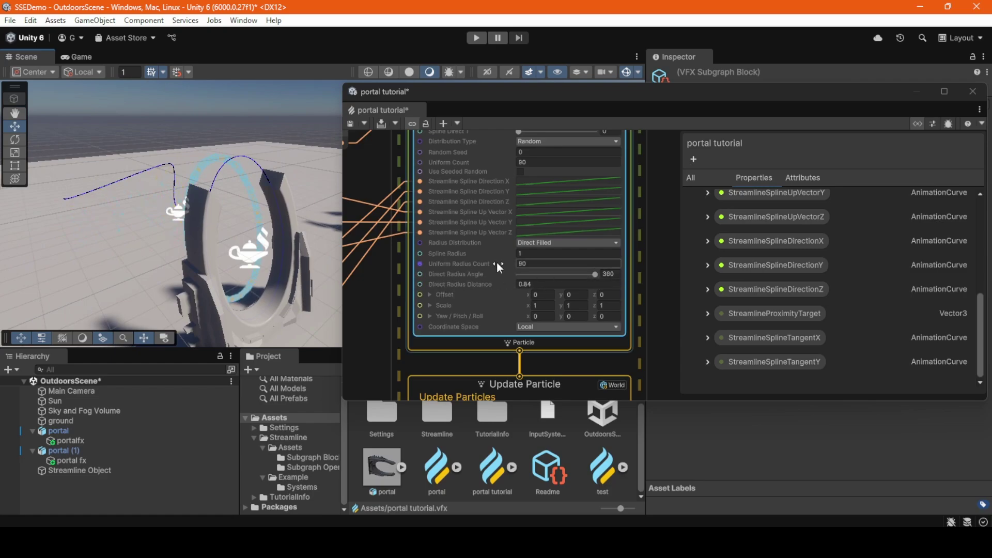
# Set the Spline Radius of the Shape Position Spline block to 0 and check the particle ring around the portal
pyautogui.click(532, 254)
pyautogui.write('0')
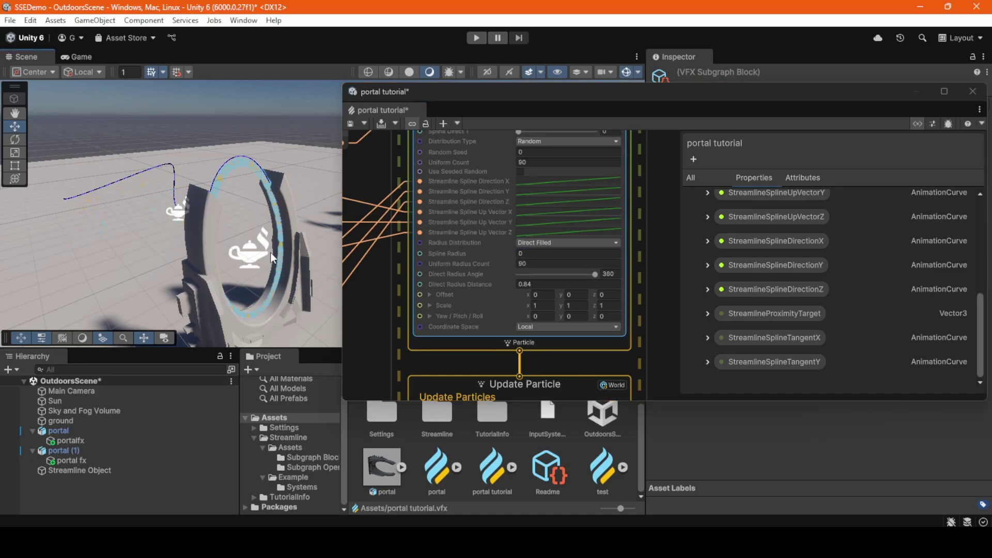
pyautogui.keyDown('alt'); pyautogui.moveTo(271, 252); pyautogui.dragTo(262, 182); pyautogui.keyUp('alt')
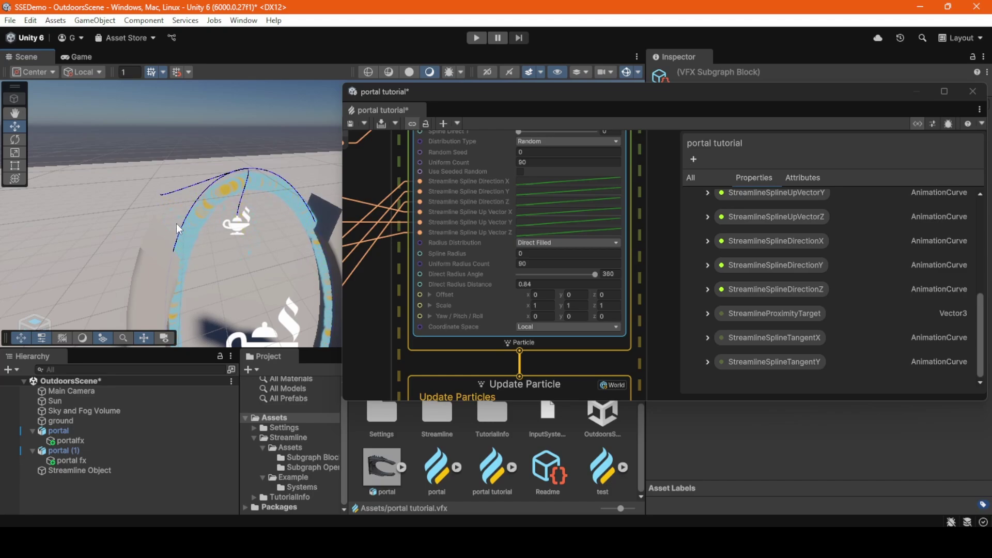
pyautogui.keyDown('alt'); pyautogui.moveTo(176, 223); pyautogui.dragTo(218, 243); pyautogui.keyUp('alt')
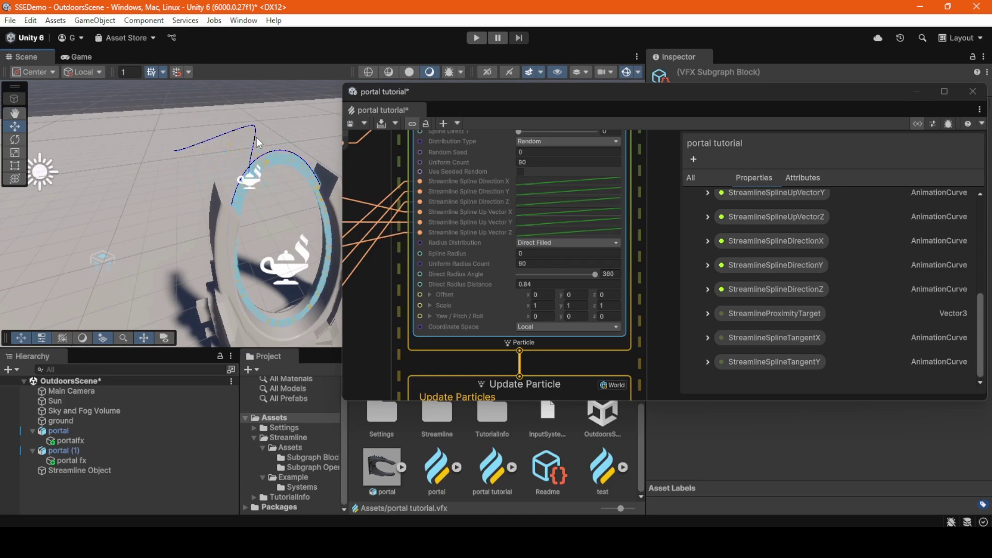
pyautogui.scroll(-2, 585, 221)
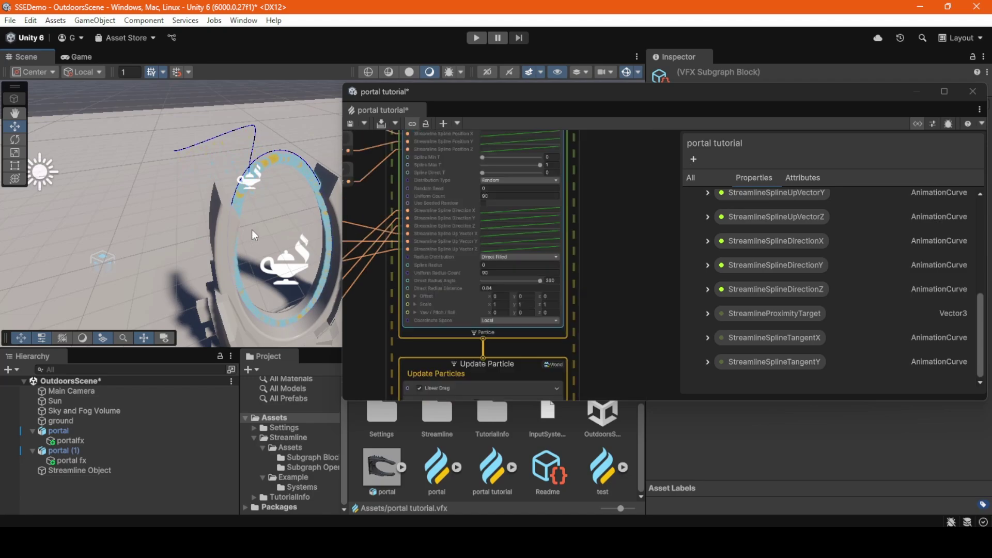
pyautogui.moveTo(252, 230); pyautogui.dragTo(284, 252, button='right')
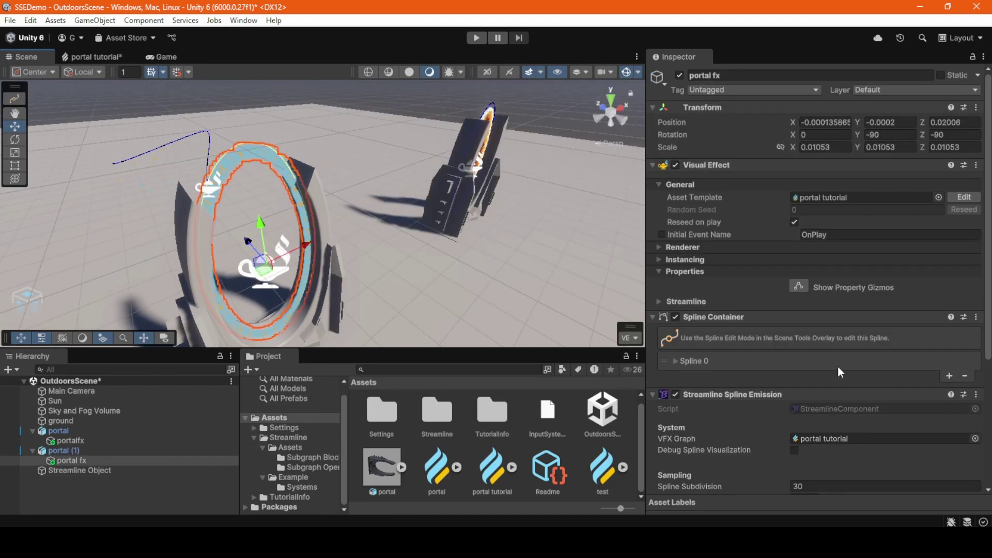
# Enable Debug Spline Visualization in the Streamline Spline Emission component of portal fx and inspect the spline's direction vectors
pyautogui.scroll(-4, 838, 367)
pyautogui.click(794, 350)
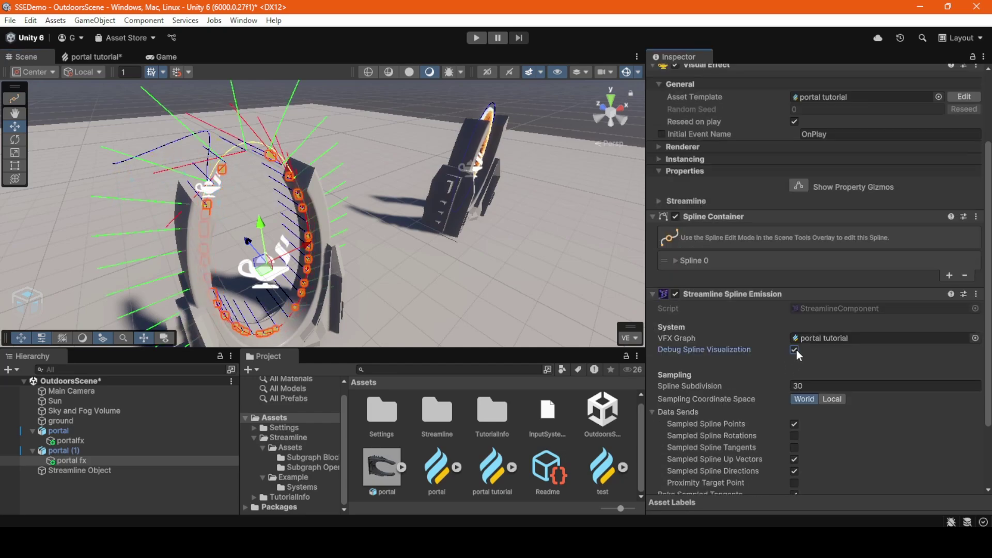
pyautogui.moveTo(455, 209); pyautogui.dragTo(345, 160, button='right')
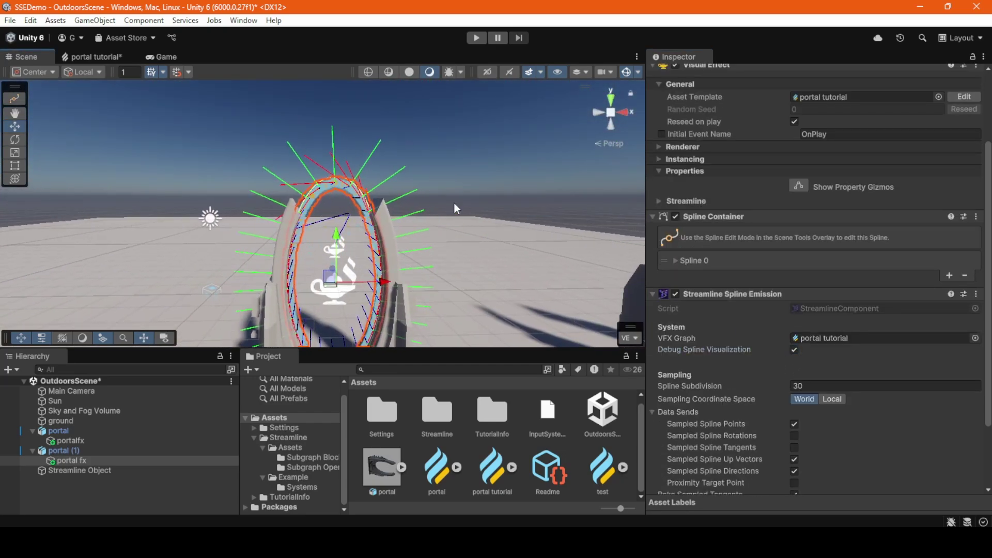
pyautogui.moveTo(456, 226); pyautogui.dragTo(438, 263, button='right')
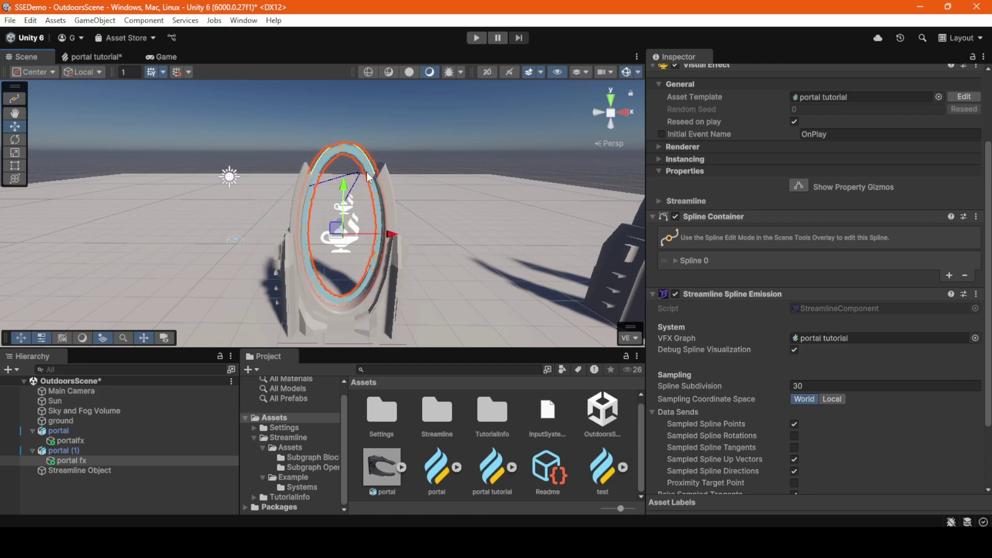
# Delete the StreamlineSplineDirectionX, StreamlineSplineDirectionY and StreamlineSplineDirectionZ nodes from the portal tutorial graph
pyautogui.click(110, 55)
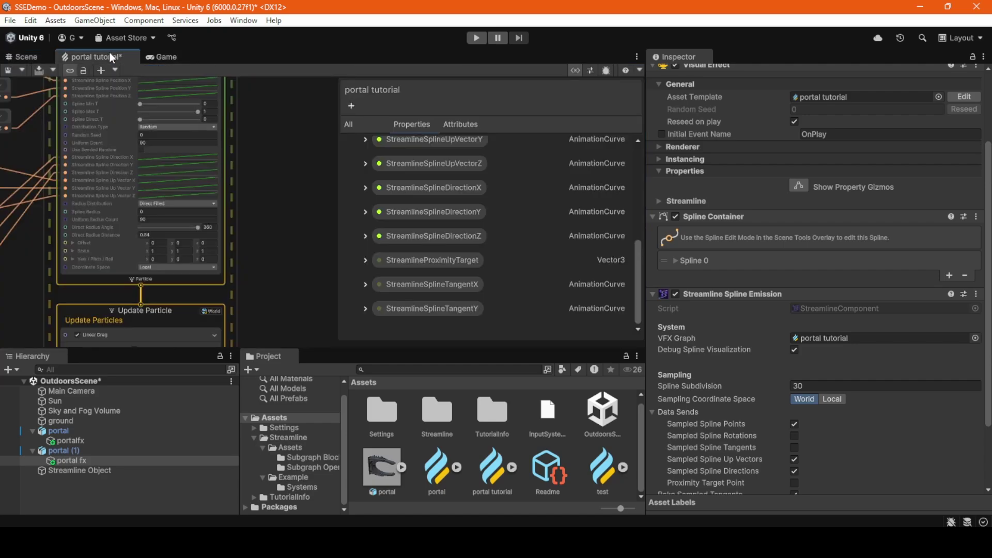
pyautogui.moveTo(268, 275); pyautogui.dragTo(562, 227, button='middle')
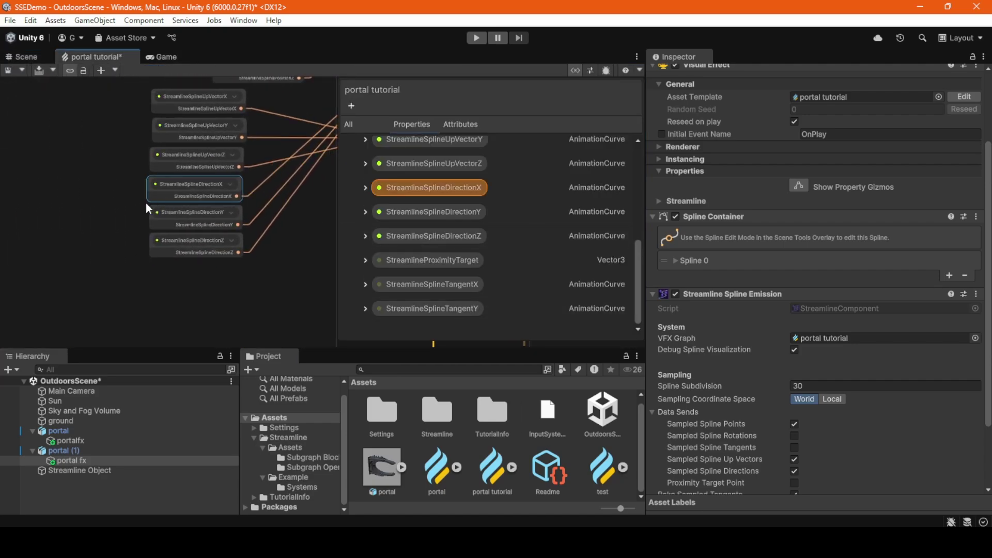
pyautogui.moveTo(127, 184); pyautogui.dragTo(166, 194, button='middle')
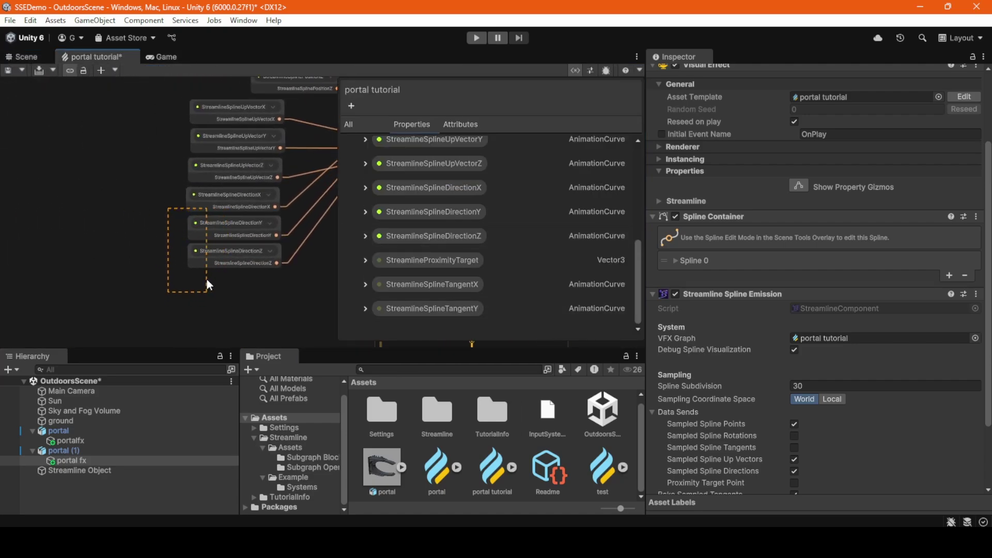
pyautogui.moveTo(207, 280); pyautogui.dragTo(209, 281)
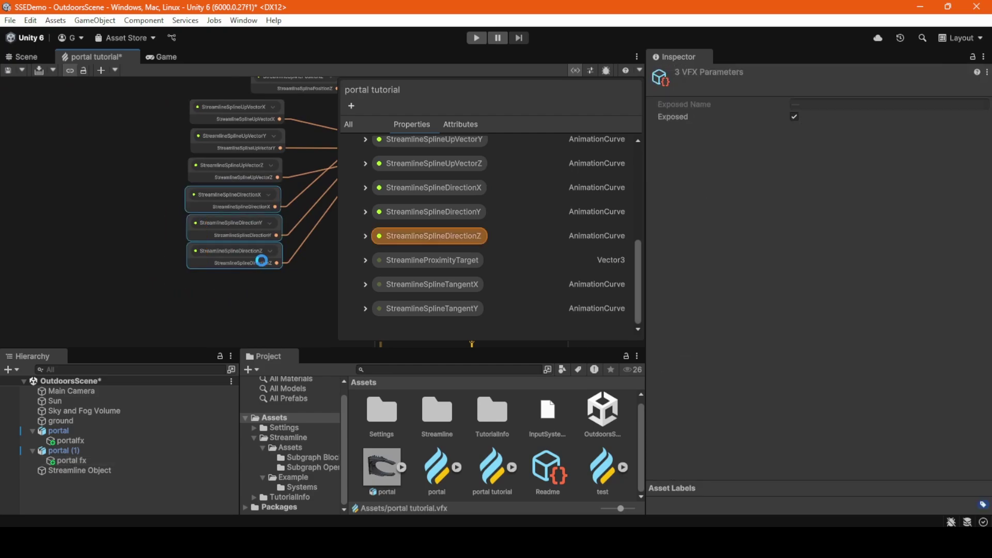
pyautogui.moveTo(279, 231); pyautogui.dragTo(231, 226, button='middle')
pyautogui.moveTo(231, 226); pyautogui.dragTo(22, 227)
pyautogui.click(132, 185)
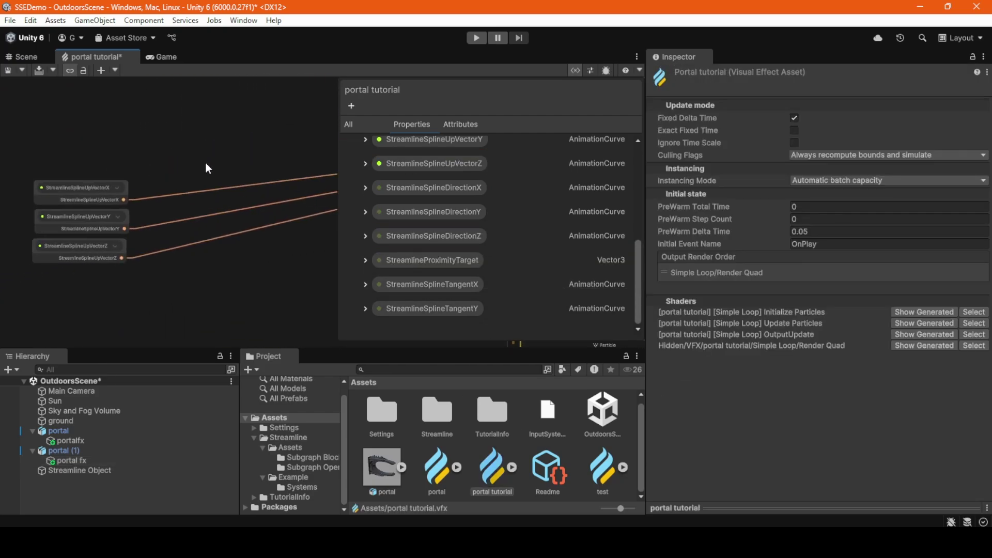
# Add a Streamline Spline Tangent subgraph operator beside the StreamlineSplineUpVector nodes
pyautogui.press('space')
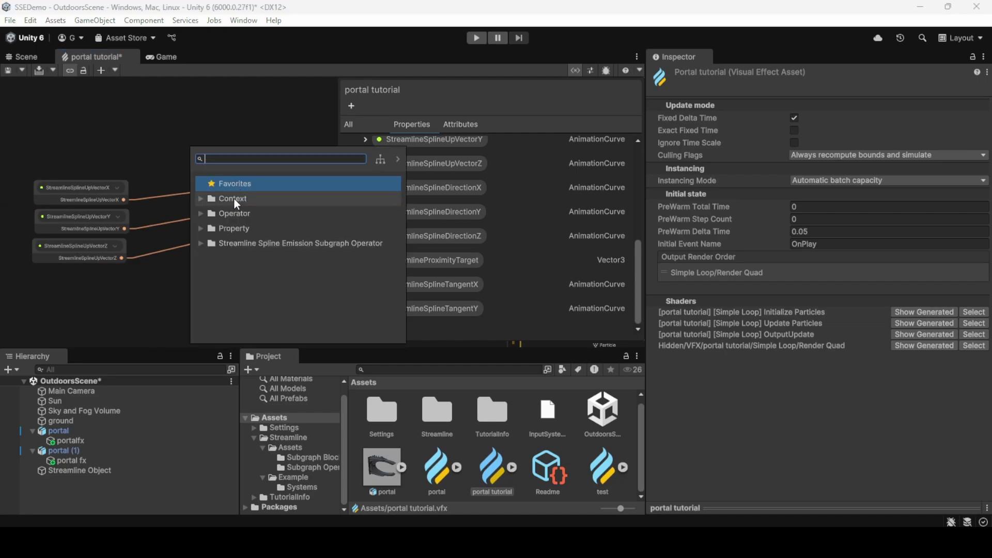
pyautogui.click(201, 244)
pyautogui.scroll(-3, 249, 265)
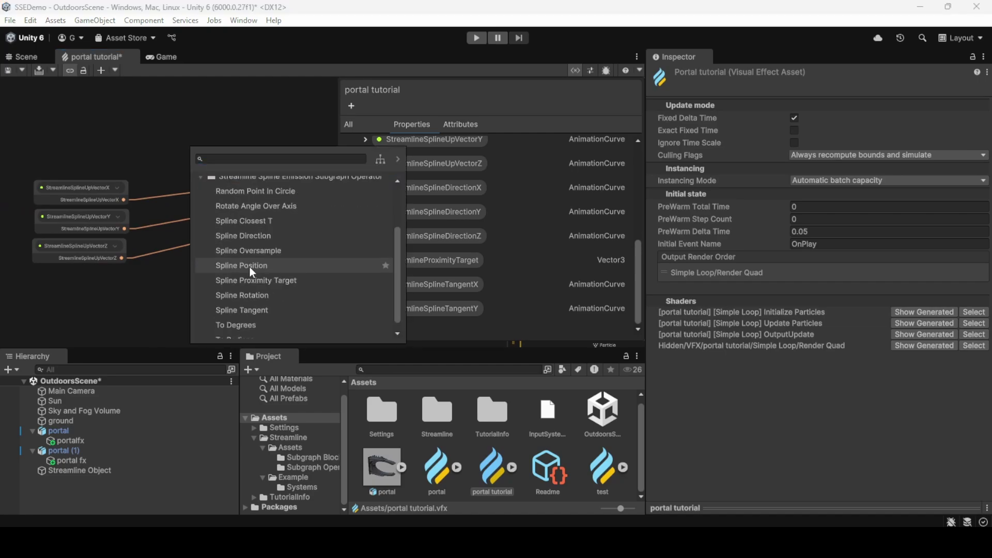
pyautogui.click(268, 310)
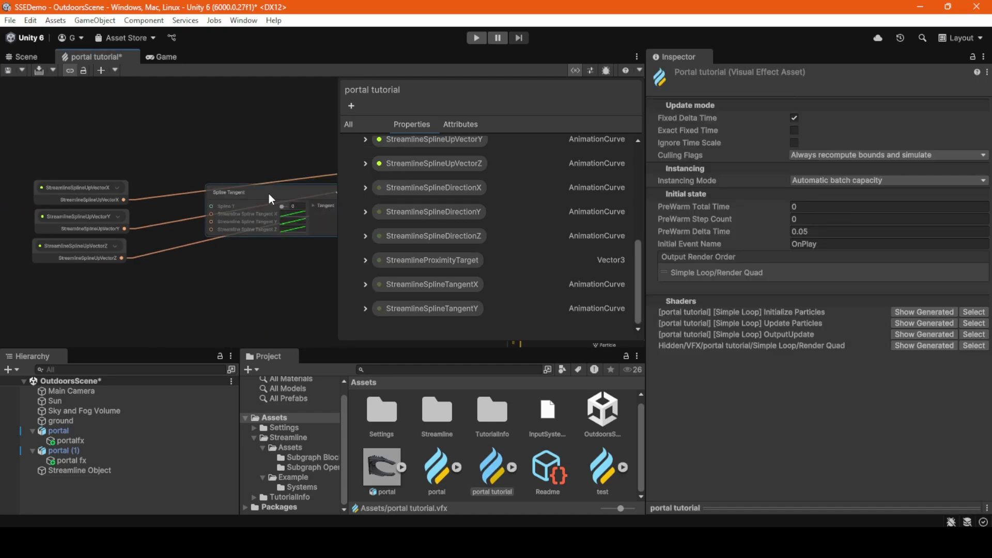
pyautogui.moveTo(269, 194); pyautogui.dragTo(232, 223)
# Connect the StreamlineSplineUpVector X, Y and Z nodes to the matching Tangent X, Y and Z inputs of the Spline Tangent node
pyautogui.scroll(1, 181, 178)
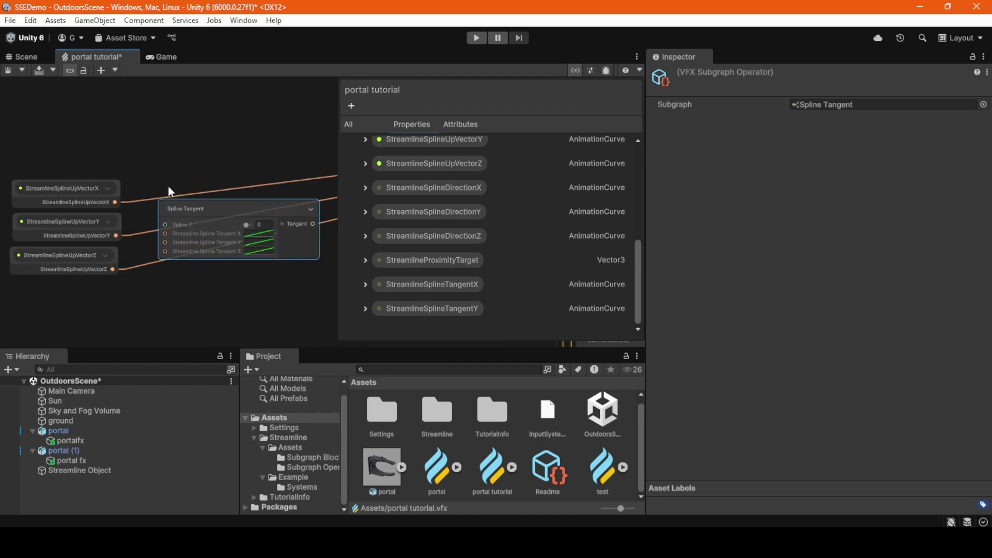
pyautogui.scroll(1, 155, 197)
pyautogui.moveTo(109, 203); pyautogui.dragTo(169, 249)
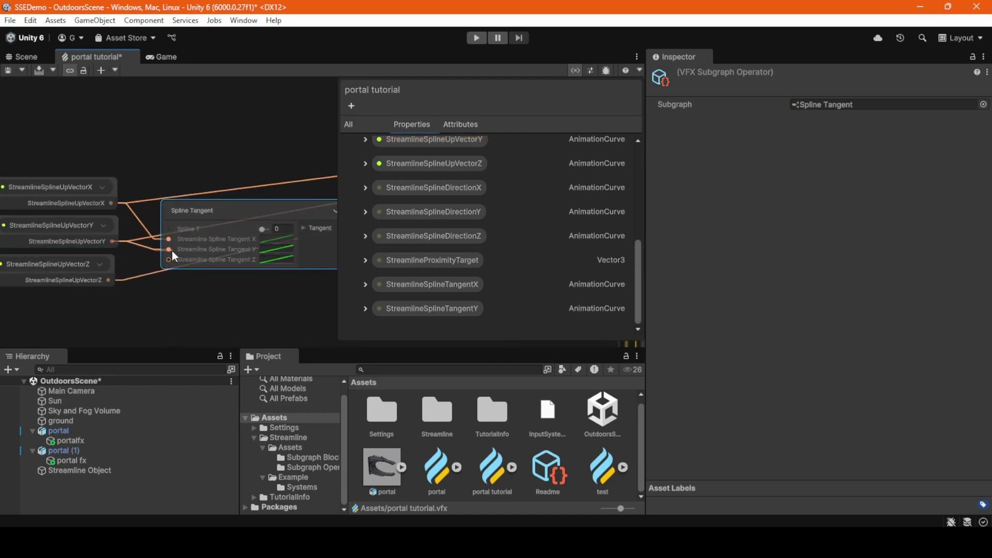
pyautogui.moveTo(108, 279); pyautogui.dragTo(168, 259)
pyautogui.scroll(-2, 207, 252)
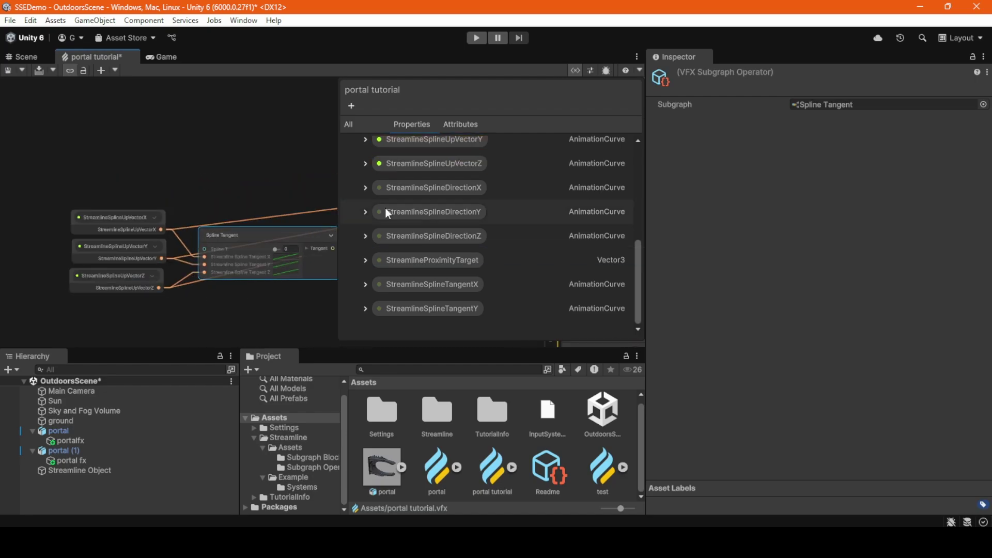
# Remove the three up vector connections from the Shape Position Spline block and list the graph's attributes in the blackboard
pyautogui.moveTo(414, 166); pyautogui.dragTo(133, 214, button='middle')
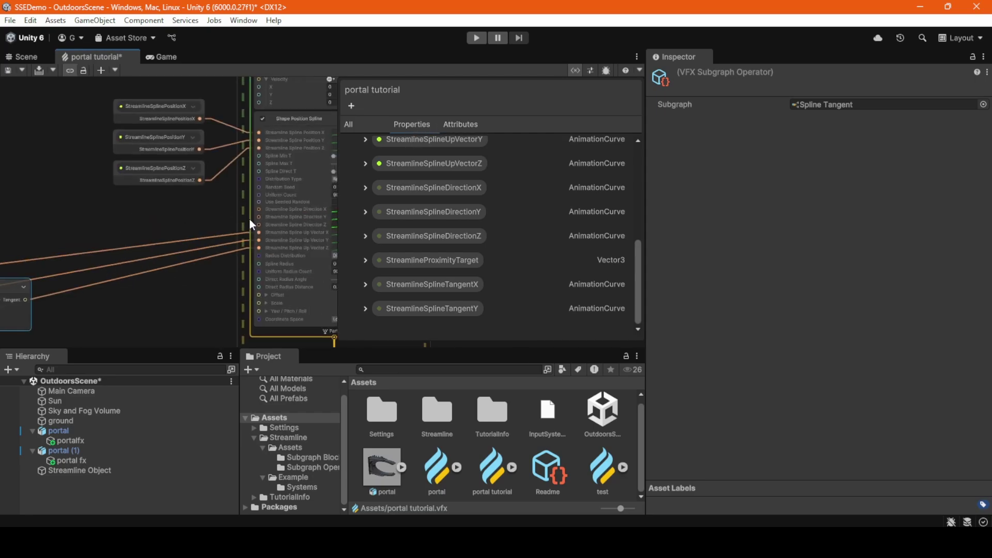
pyautogui.click(470, 125)
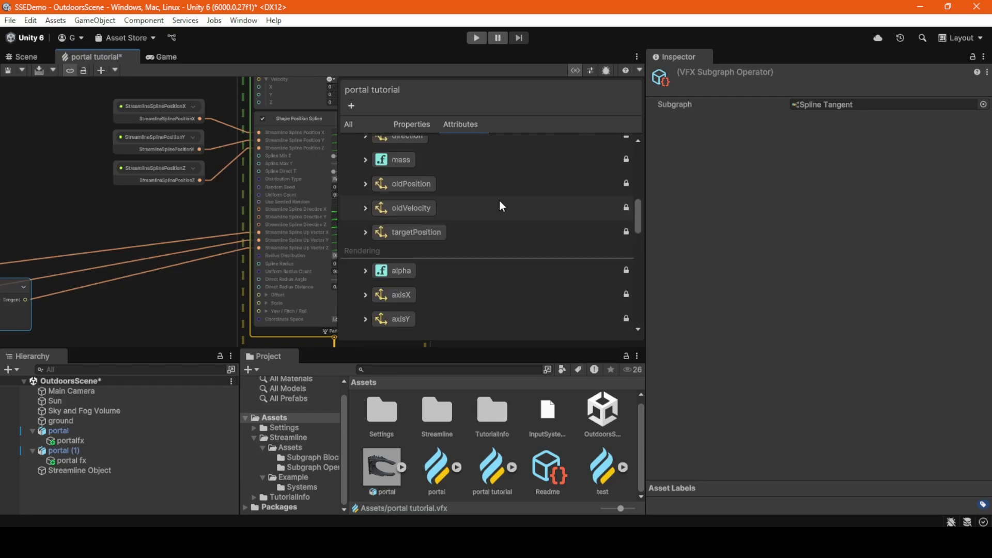
pyautogui.scroll(3, 499, 207)
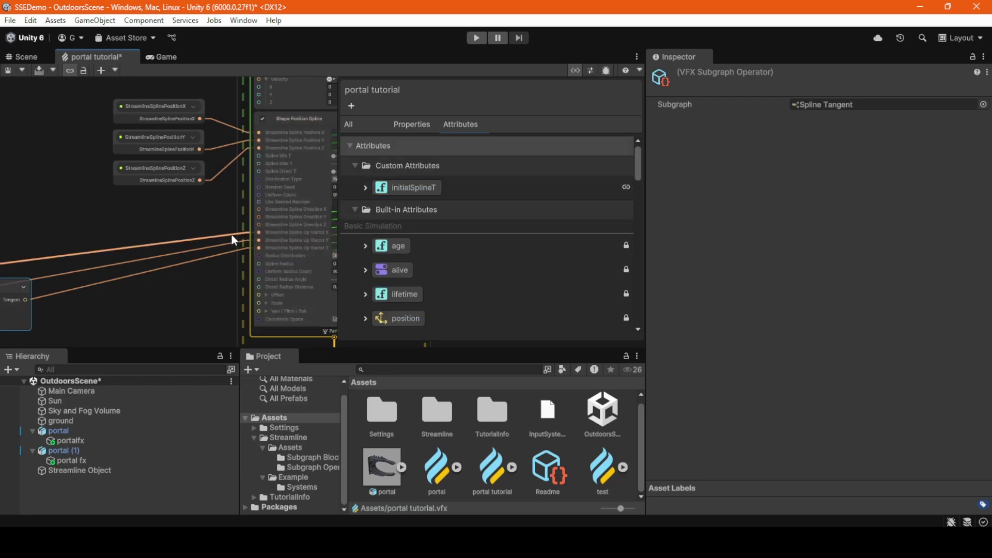
pyautogui.moveTo(208, 232); pyautogui.dragTo(159, 237)
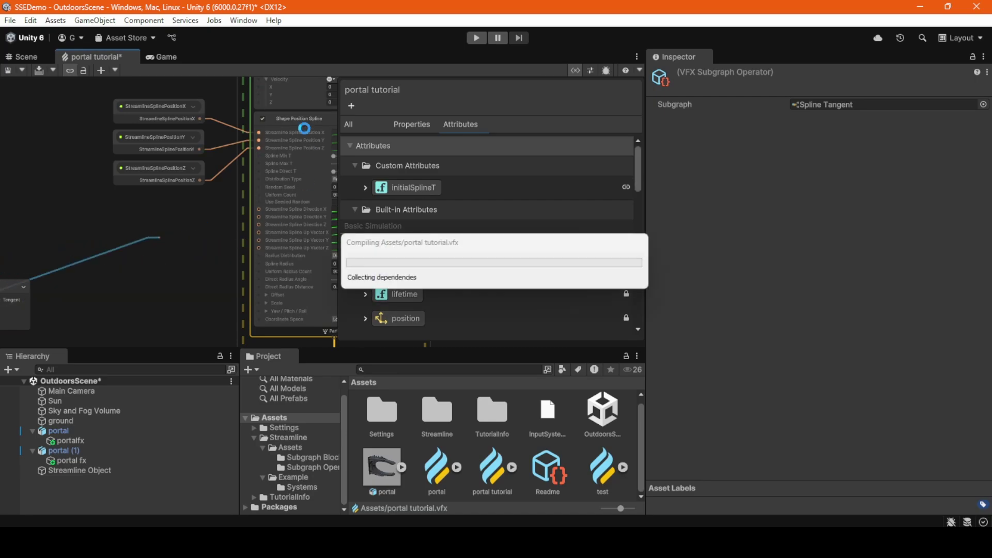
# Place a Get node for the custom initialSplineT attribute and connect it to the Spline T input of the Spline Tangent node
pyautogui.scroll(-3, 159, 264)
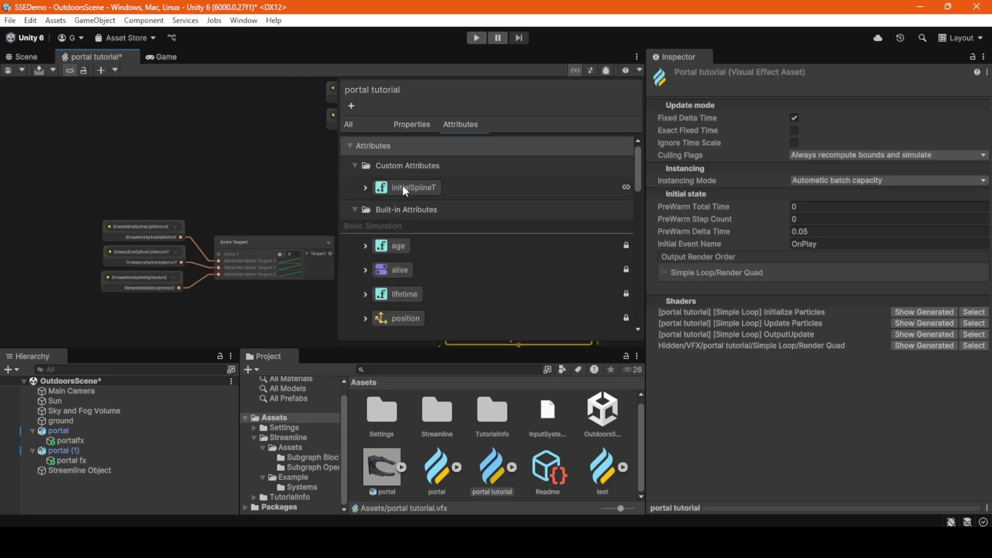
pyautogui.moveTo(402, 185); pyautogui.dragTo(131, 160)
pyautogui.scroll(2, 179, 188)
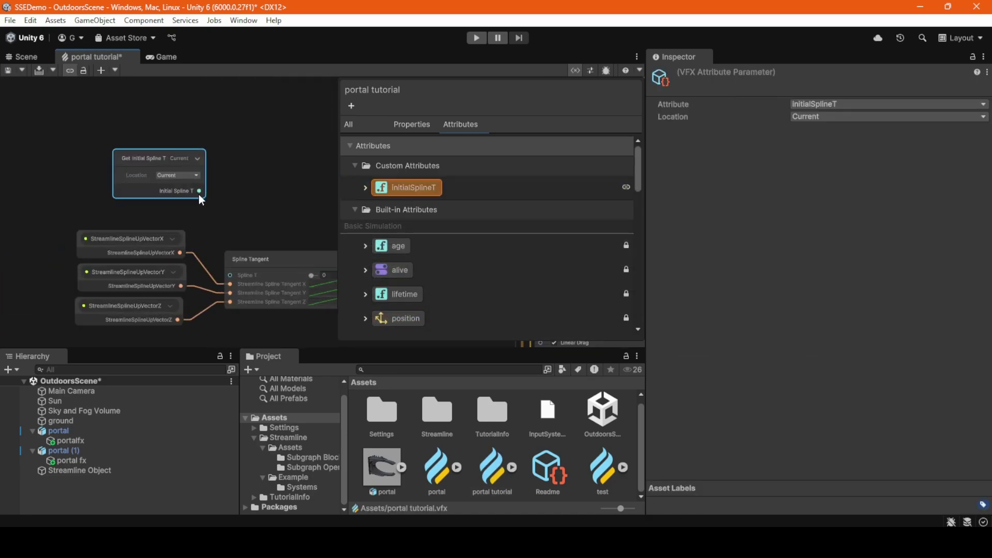
pyautogui.moveTo(216, 230); pyautogui.dragTo(231, 275)
pyautogui.scroll(-2, 262, 212)
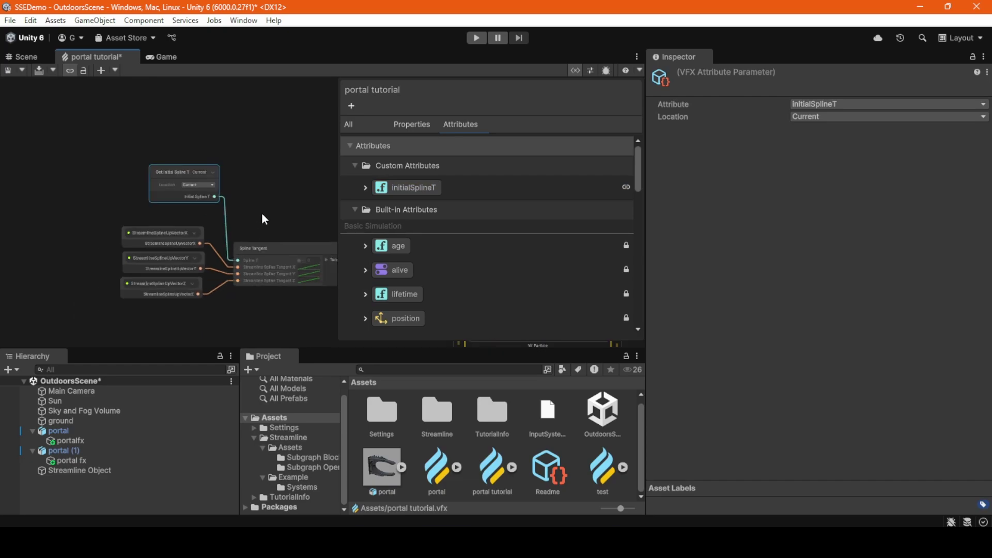
# Add a Divide operator fed by the Tangent output of the Spline Tangent node
pyautogui.moveTo(262, 213); pyautogui.dragTo(196, 199, button='middle')
pyautogui.moveTo(95, 126); pyautogui.dragTo(197, 239)
pyautogui.click(197, 237)
pyautogui.press('space')
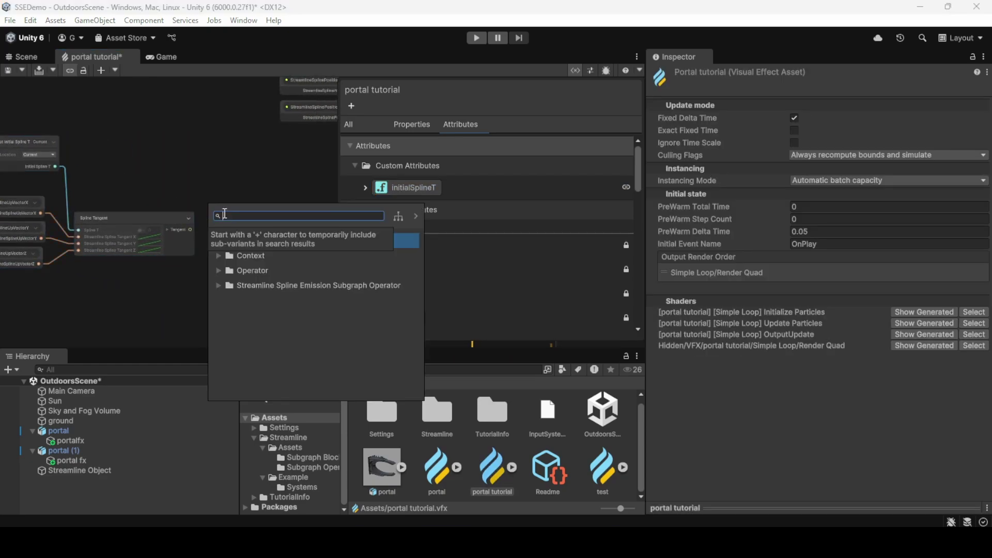
pyautogui.write('div')
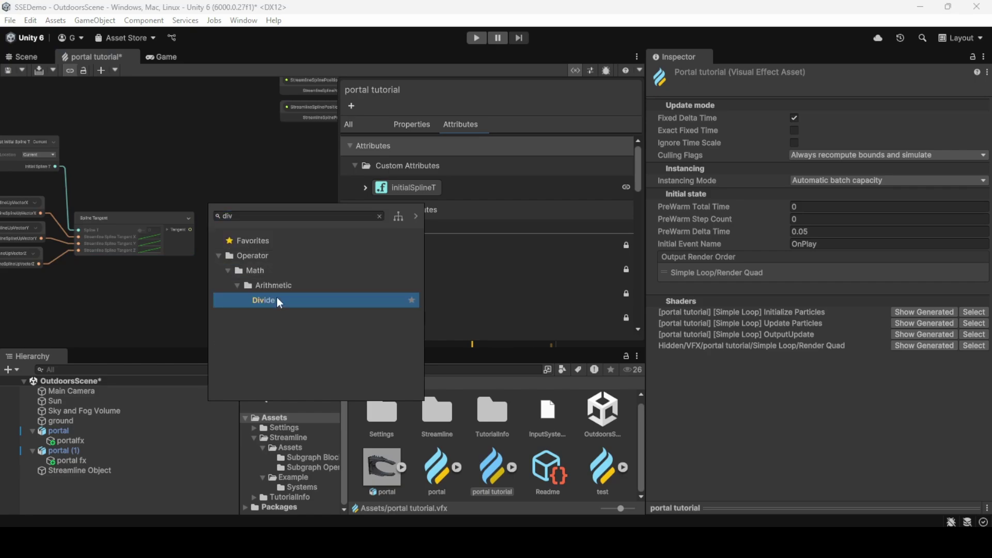
pyautogui.click(278, 301)
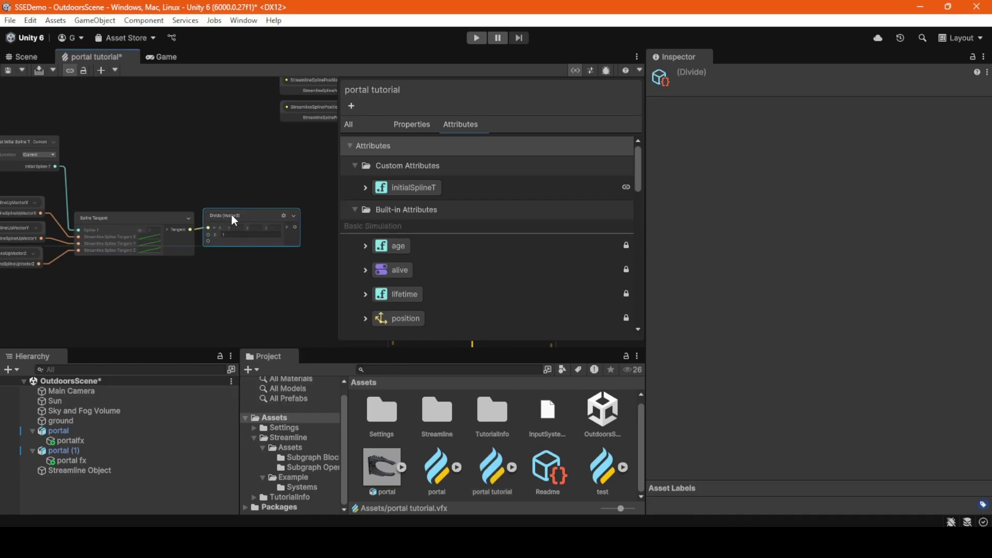
# Set the B value of the Divide node to -20
pyautogui.scroll(2, 226, 217)
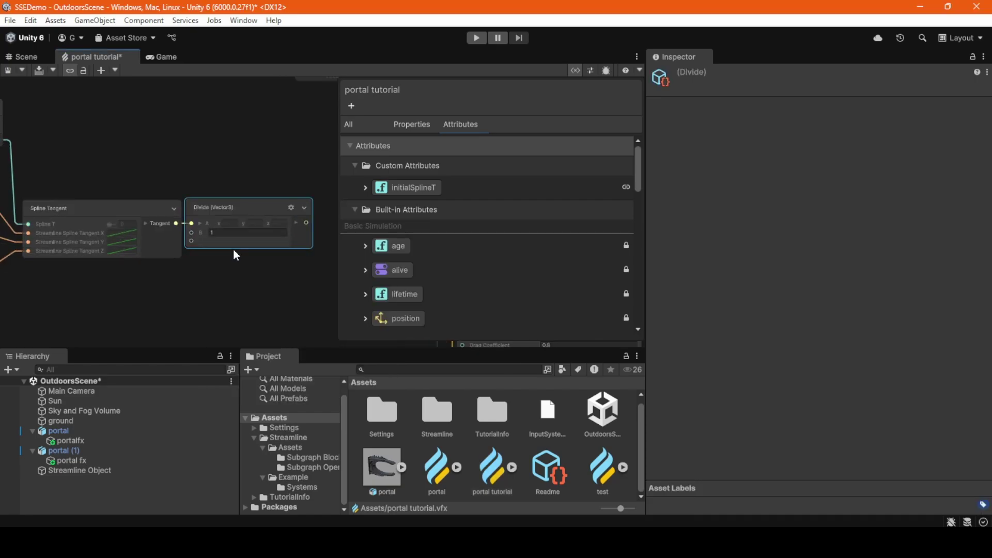
pyautogui.click(225, 233)
pyautogui.write('-20')
pyautogui.click(243, 267)
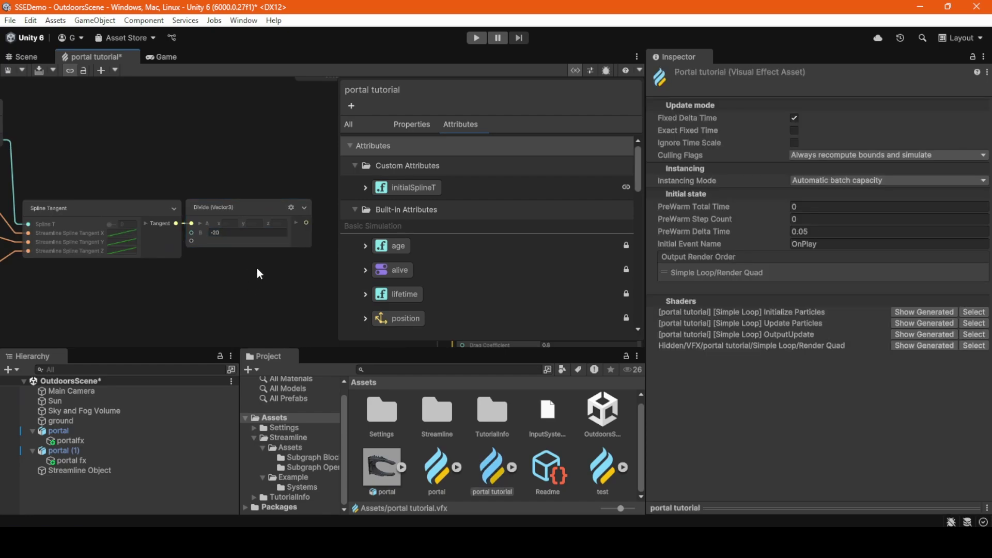
# Add an Add Position block below the Shape Position Spline block in the Initialize Particle context
pyautogui.scroll(-5, 132, 287)
pyautogui.scroll(5, 243, 265)
pyautogui.click(243, 265)
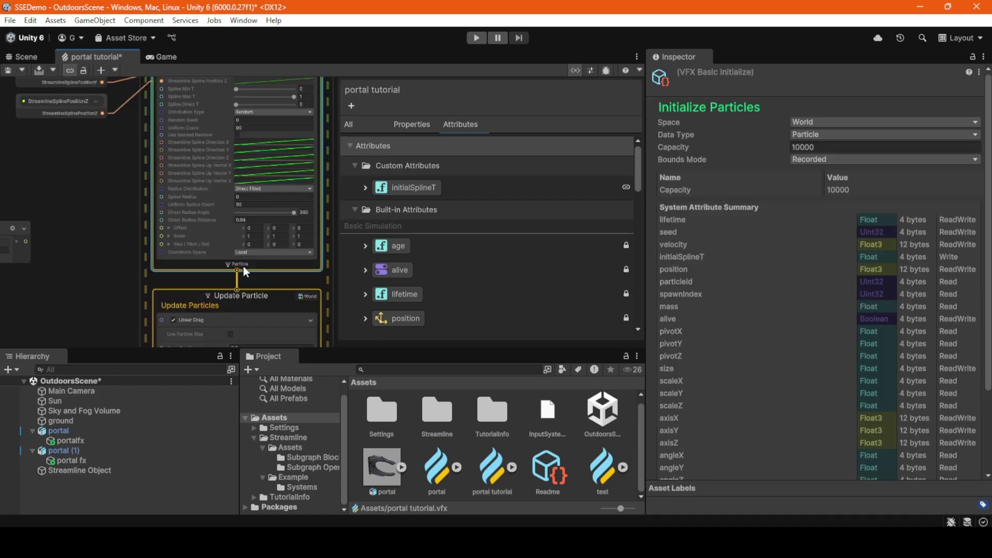
pyautogui.press('space')
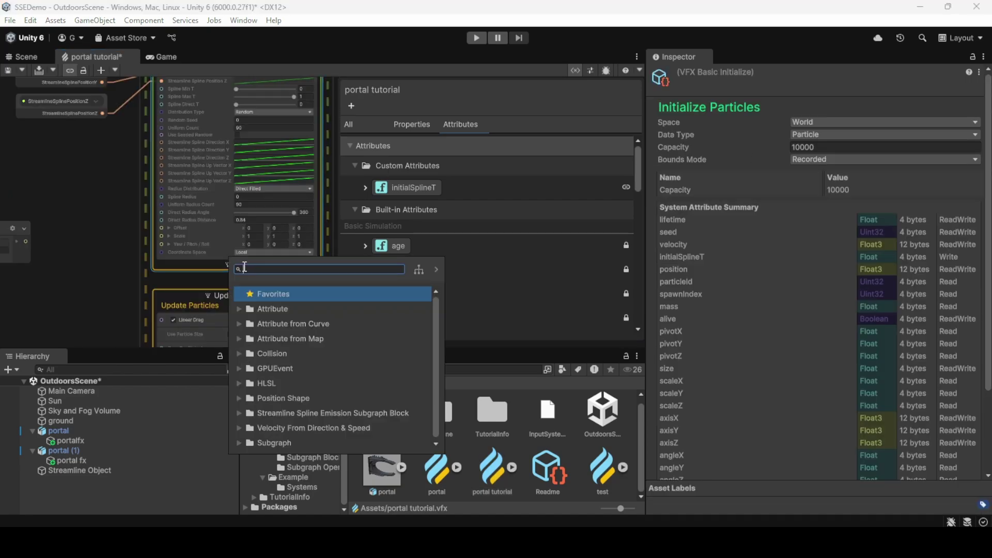
pyautogui.write('set')
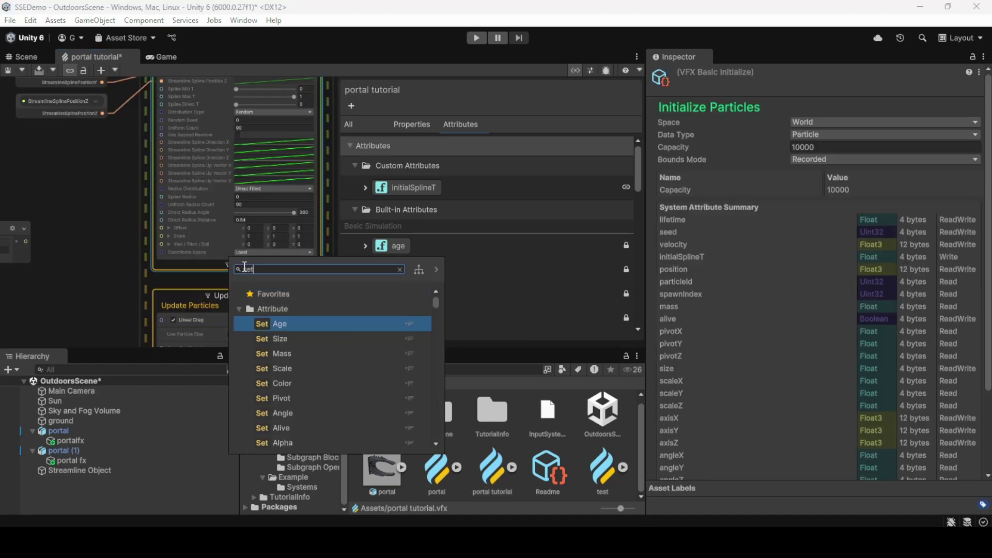
pyautogui.press('BackSpace')
pyautogui.press('BackSpace')
pyautogui.press('BackSpace')
pyautogui.write('add po')
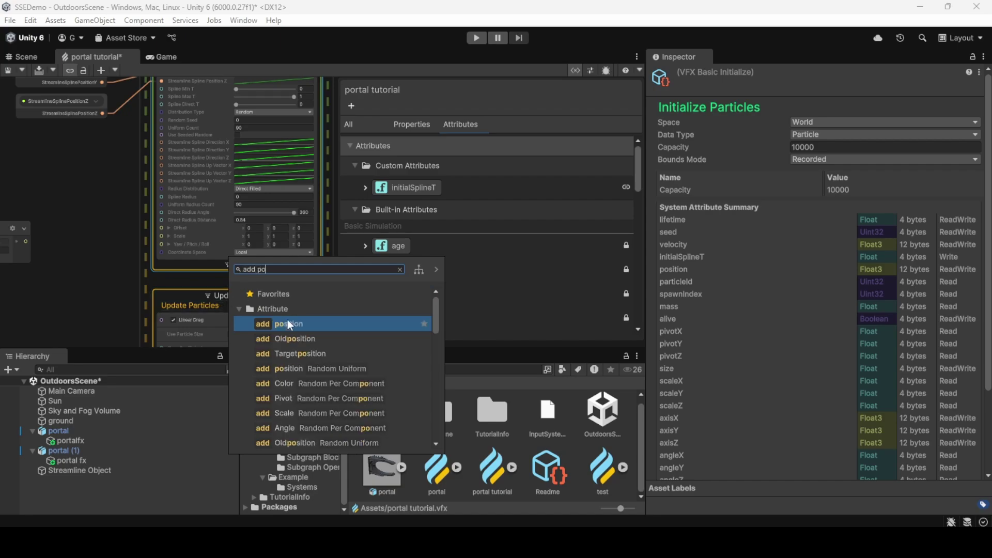
pyautogui.click(299, 323)
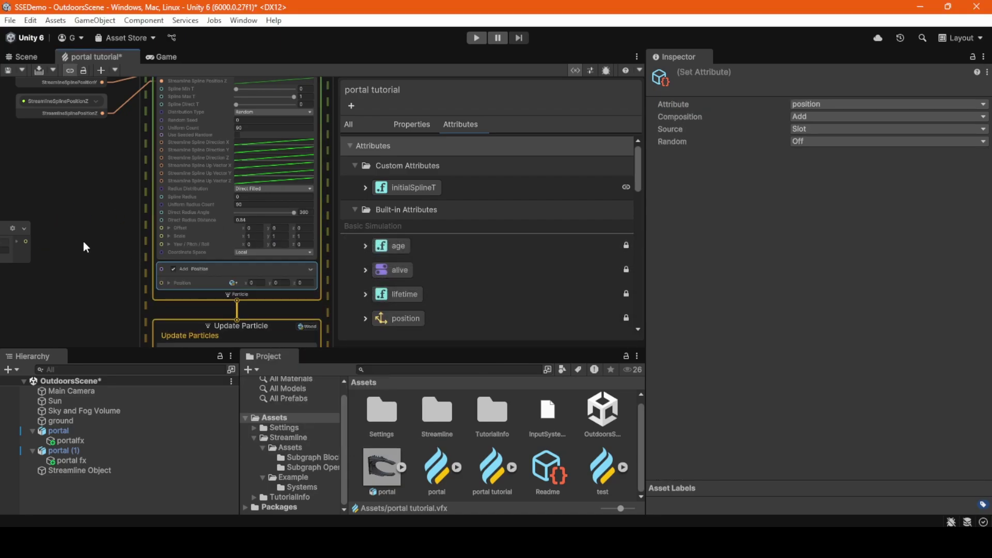
# Connect the Divide output to the Add Position block's Position input, save the graph and check the particles in the scene
pyautogui.moveTo(91, 244); pyautogui.dragTo(112, 236, button='middle')
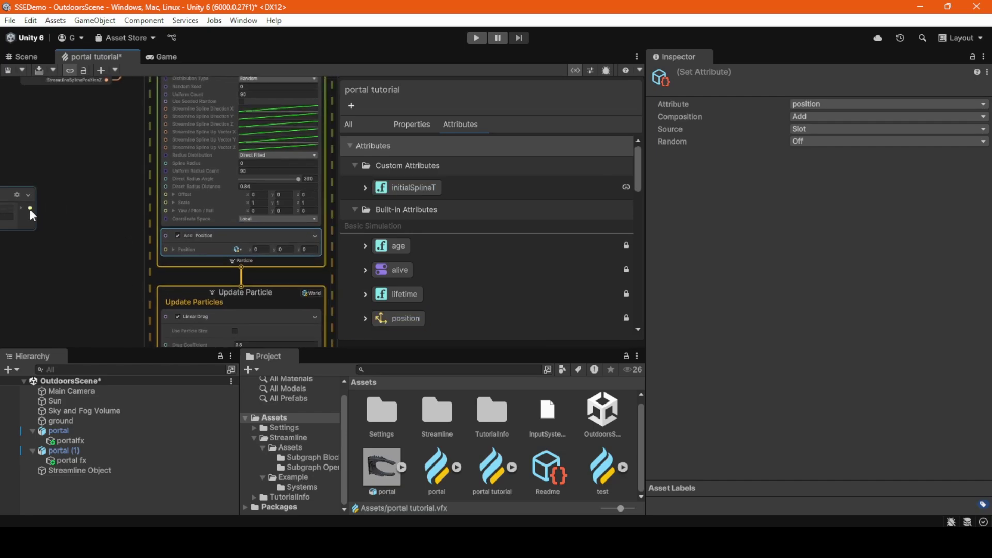
pyautogui.moveTo(40, 209); pyautogui.dragTo(185, 252)
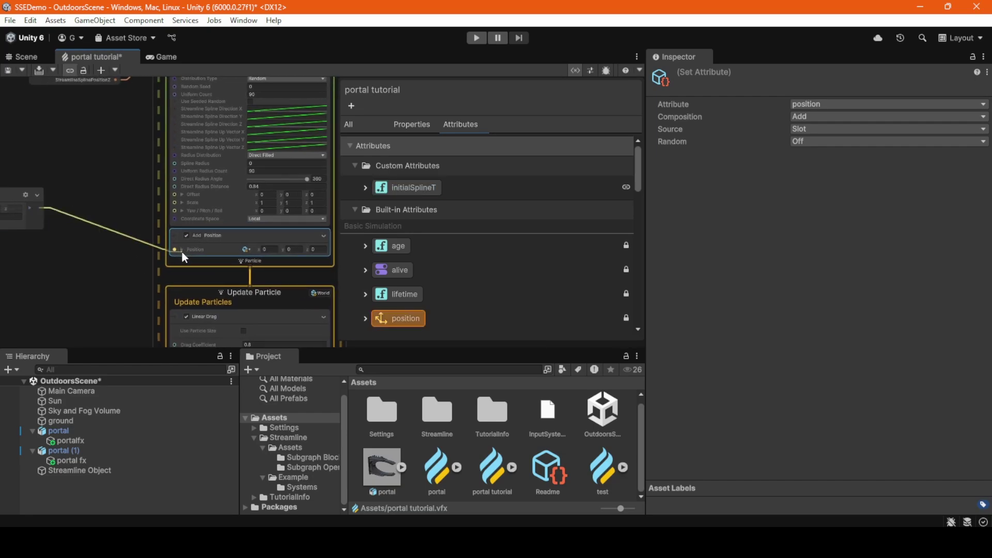
pyautogui.hotkey('ctrl', 's')
pyautogui.hotkey('ctrl', '1')
pyautogui.press('s')
pyautogui.moveTo(355, 174); pyautogui.dragTo(261, 223, button='right')
pyautogui.press('w')
pyautogui.press('s')
# Add a Spline Attractive Force block below Linear Drag in the Update Particle context of the portal tutorial graph
pyautogui.click(92, 55)
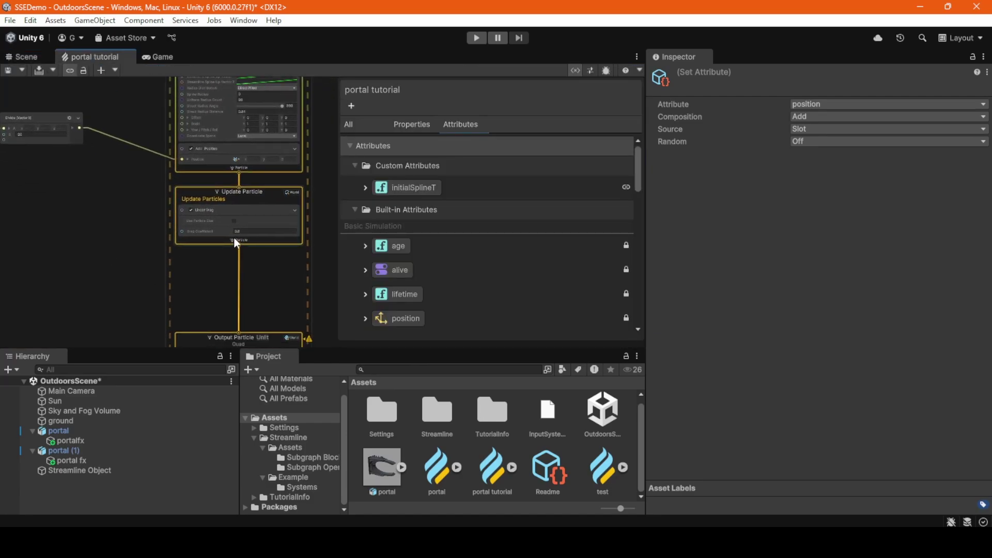
pyautogui.click(234, 237)
pyautogui.press('space')
pyautogui.write('spli')
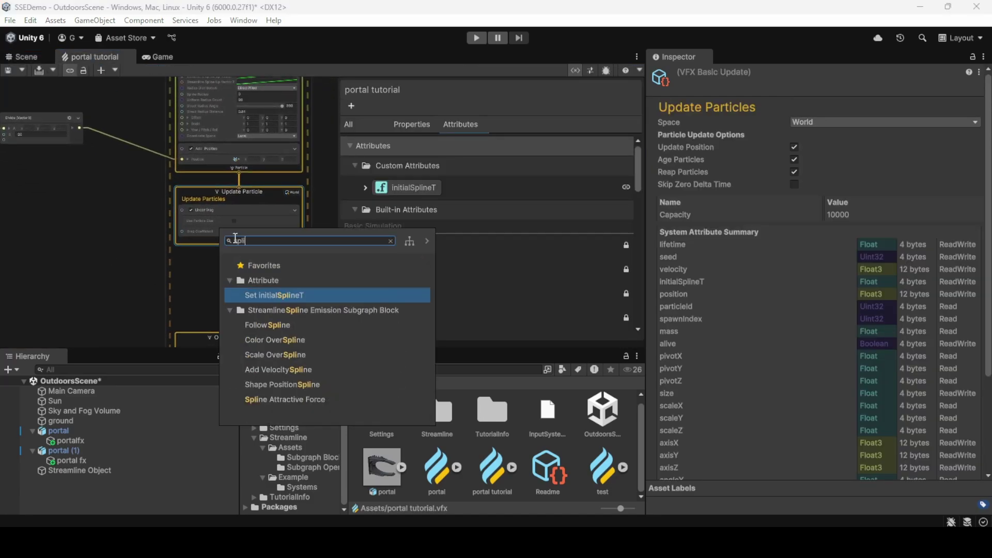
pyautogui.click(291, 401)
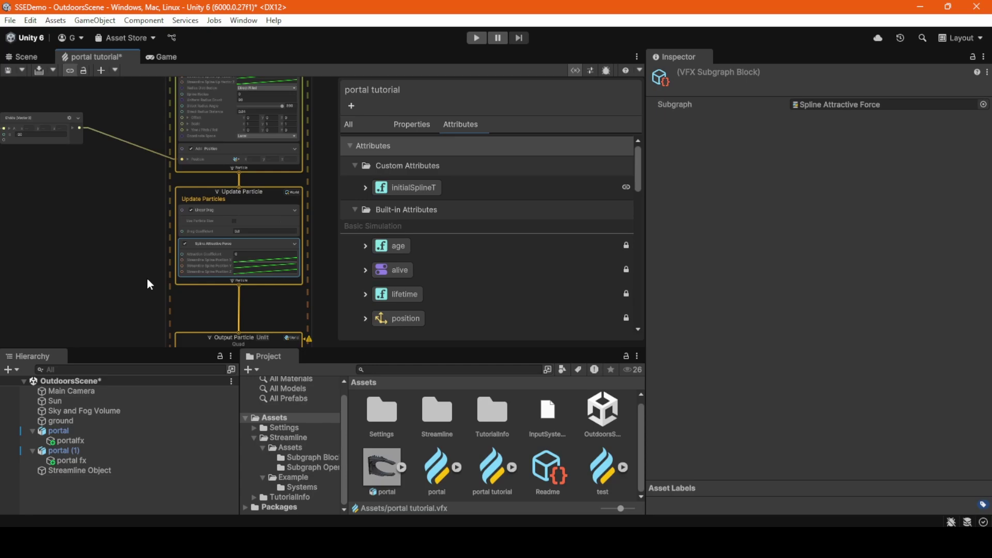
pyautogui.click(147, 278)
pyautogui.scroll(2, 146, 277)
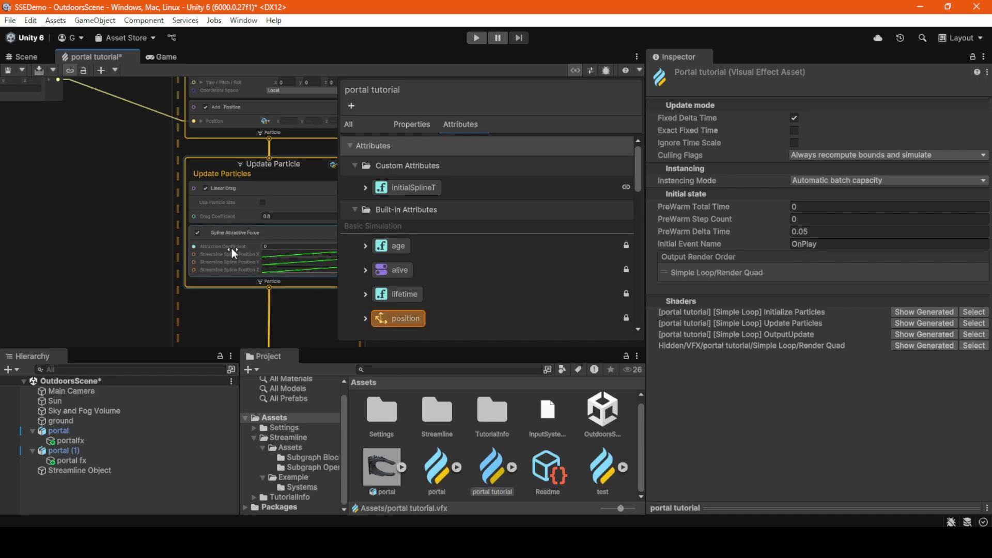
pyautogui.moveTo(231, 249)
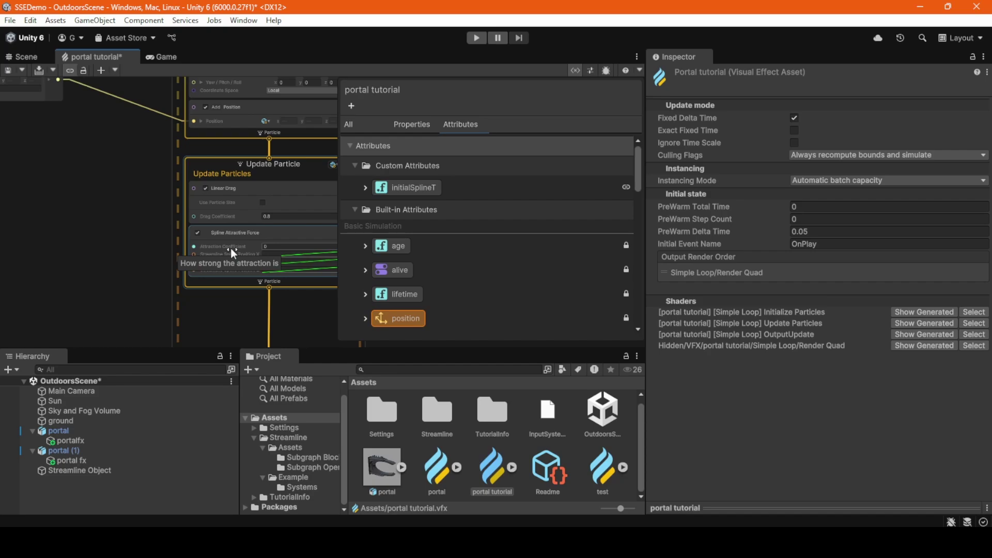
# Add the StreamlineSplinePositionX, Y and Z properties to the graph and connect them to the matching inputs of the Spline Attractive Force block
pyautogui.click(420, 124)
pyautogui.moveTo(432, 187); pyautogui.dragTo(82, 161)
pyautogui.moveTo(432, 211); pyautogui.dragTo(81, 203)
pyautogui.moveTo(457, 235); pyautogui.dragTo(195, 269)
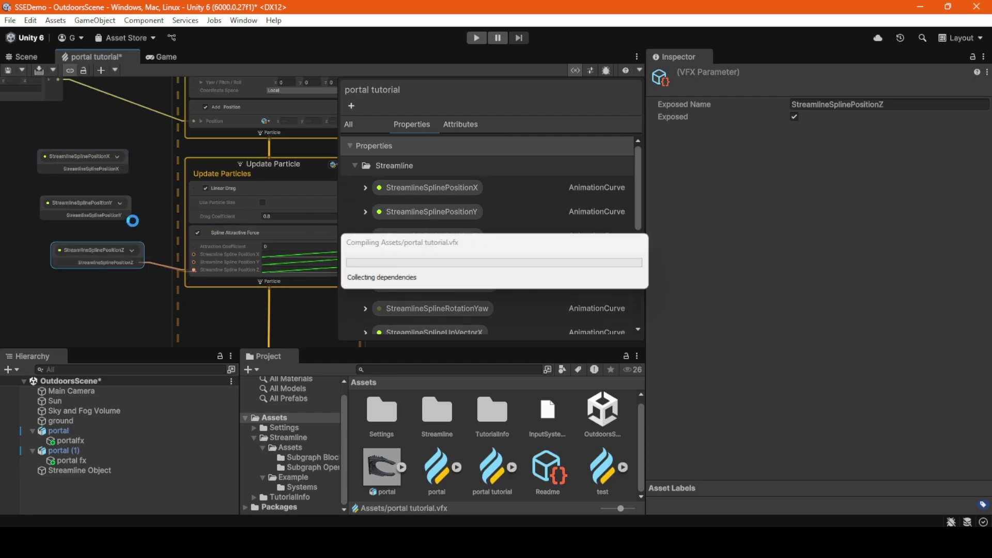
pyautogui.moveTo(127, 215); pyautogui.dragTo(195, 262)
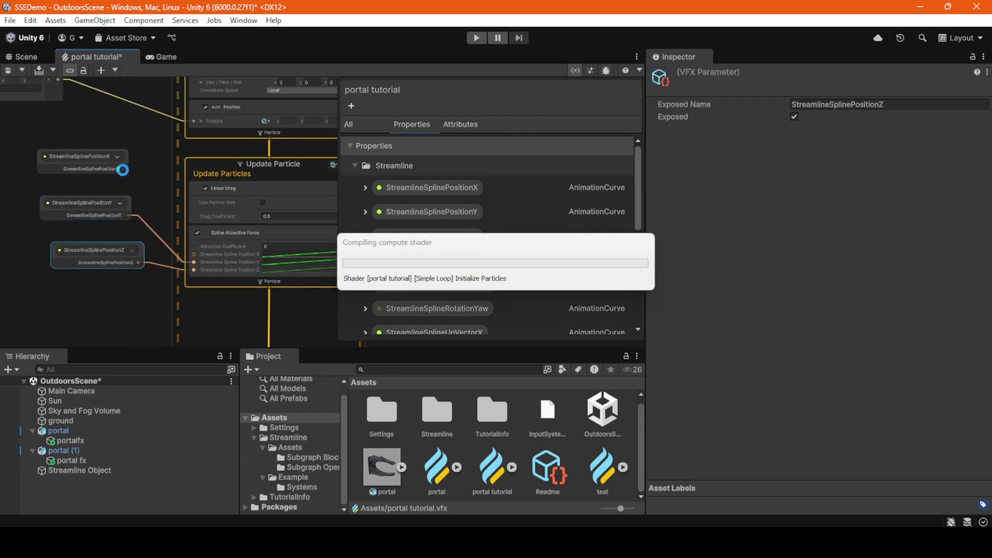
pyautogui.click(123, 169)
pyautogui.moveTo(124, 169); pyautogui.dragTo(195, 254)
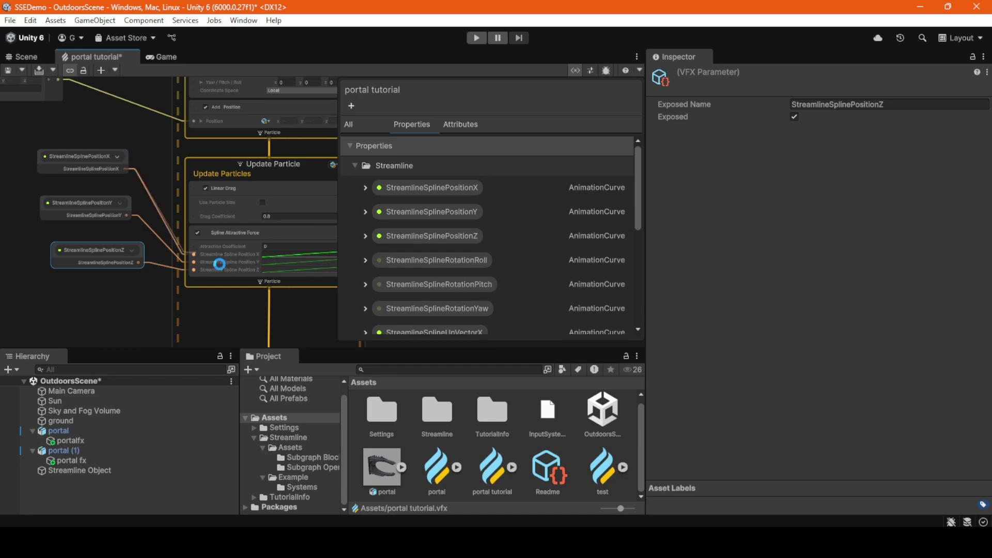
# Set the Spline Attractive Force block's Attraction Coefficient to -250 and check the particles around the portal in the scene
pyautogui.click(278, 248)
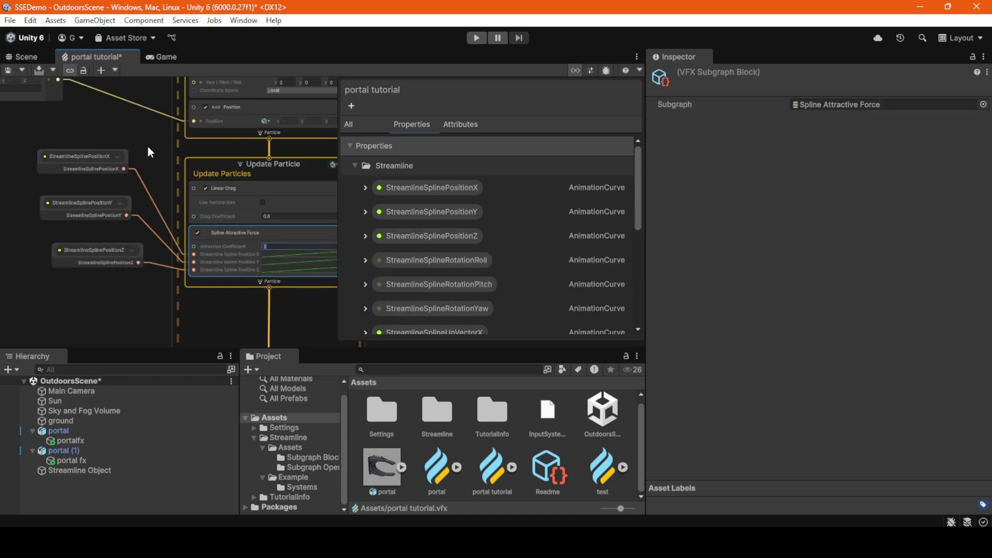
pyautogui.write('-250')
pyautogui.click(142, 148)
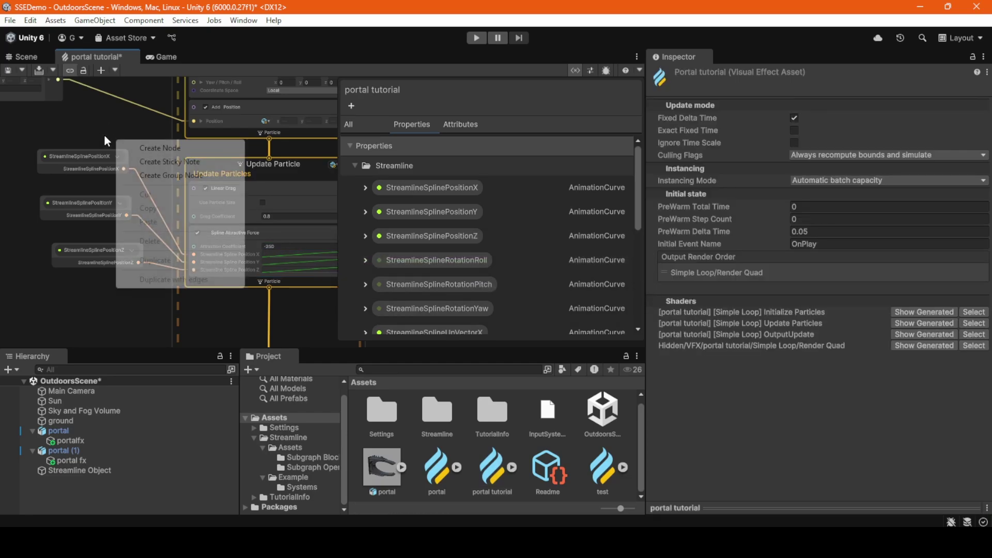
pyautogui.moveTo(60, 125); pyautogui.dragTo(297, 230, button='middle')
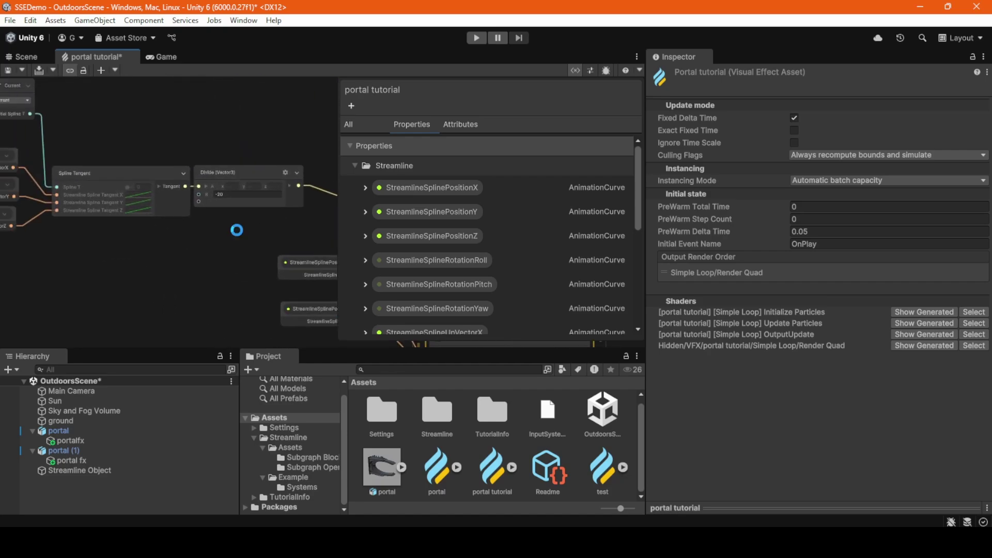
pyautogui.click(23, 58)
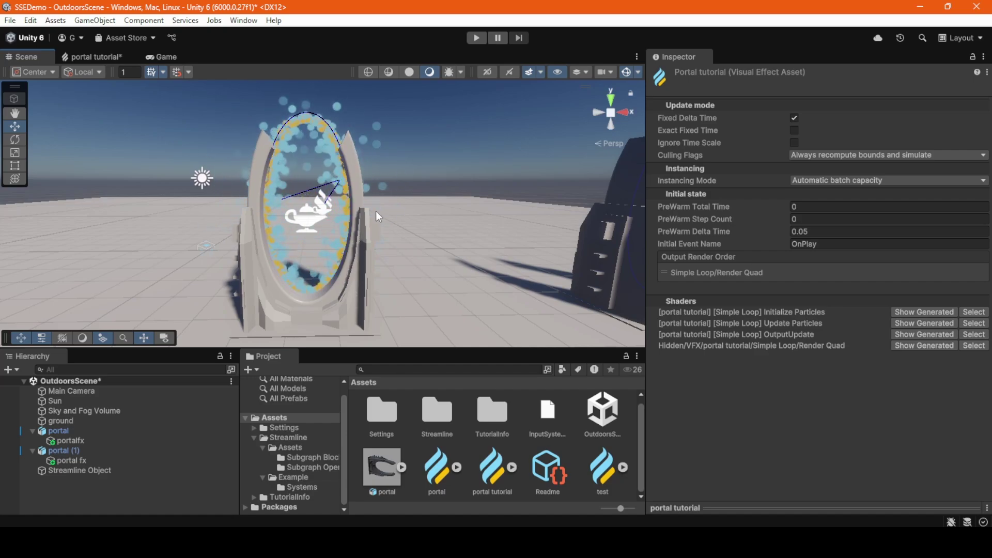
pyautogui.keyDown('alt'); pyautogui.moveTo(359, 280); pyautogui.dragTo(370, 240); pyautogui.keyUp('alt')
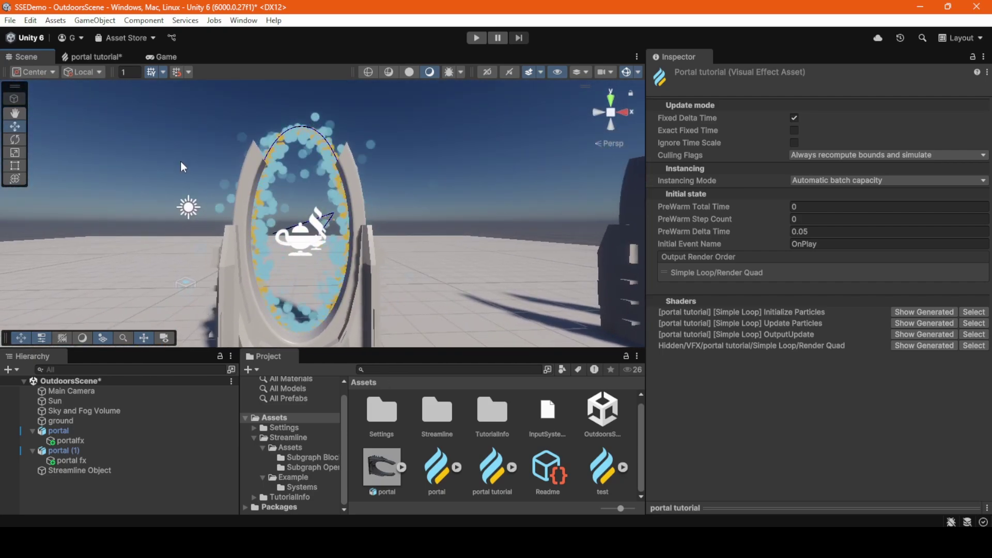
# Move the Get Initial Spline T node slightly lower, closer to the StreamlineSplineUpVector nodes feeding Spline Tangent
pyautogui.click(76, 57)
pyautogui.moveTo(200, 133); pyautogui.dragTo(10, 234, button='middle')
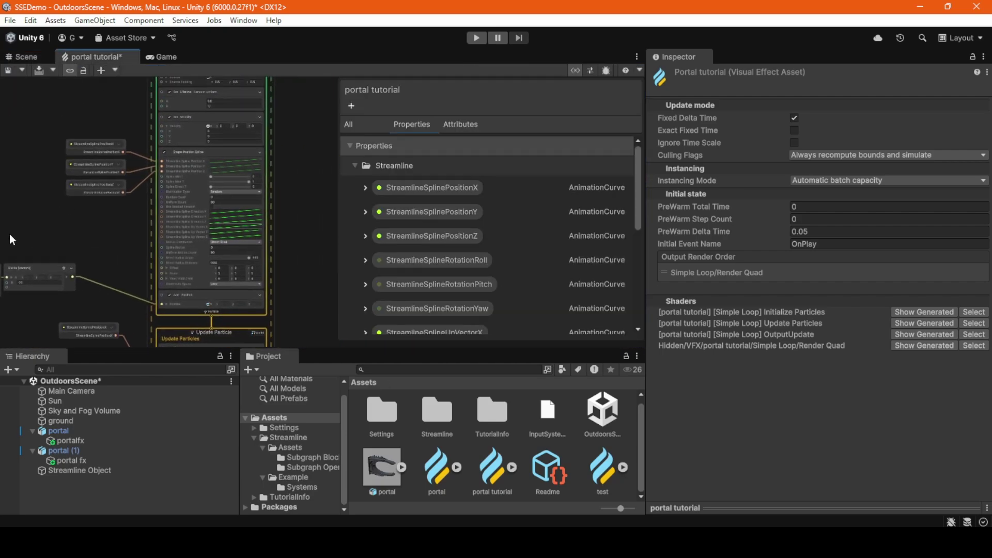
pyautogui.scroll(4, 199, 213)
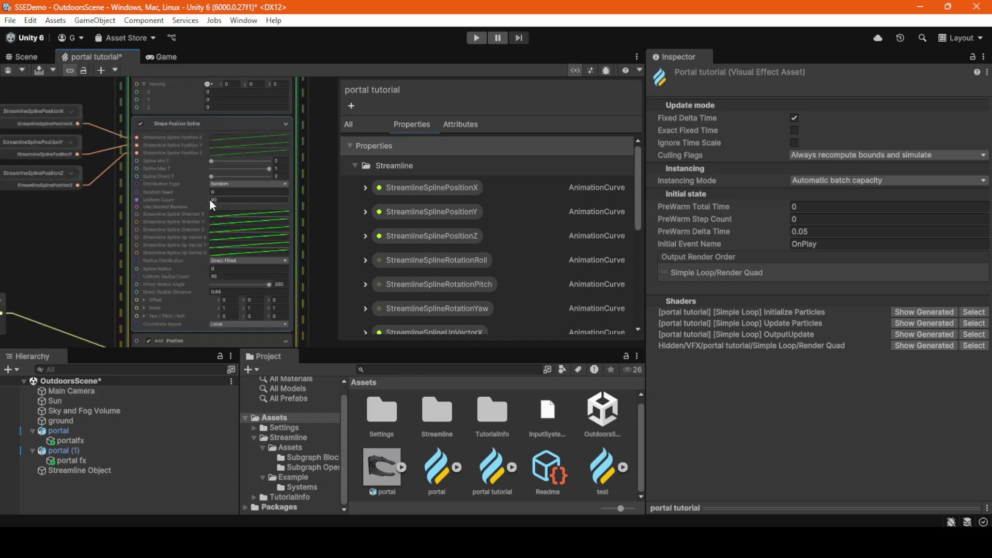
pyautogui.scroll(-1, 172, 206)
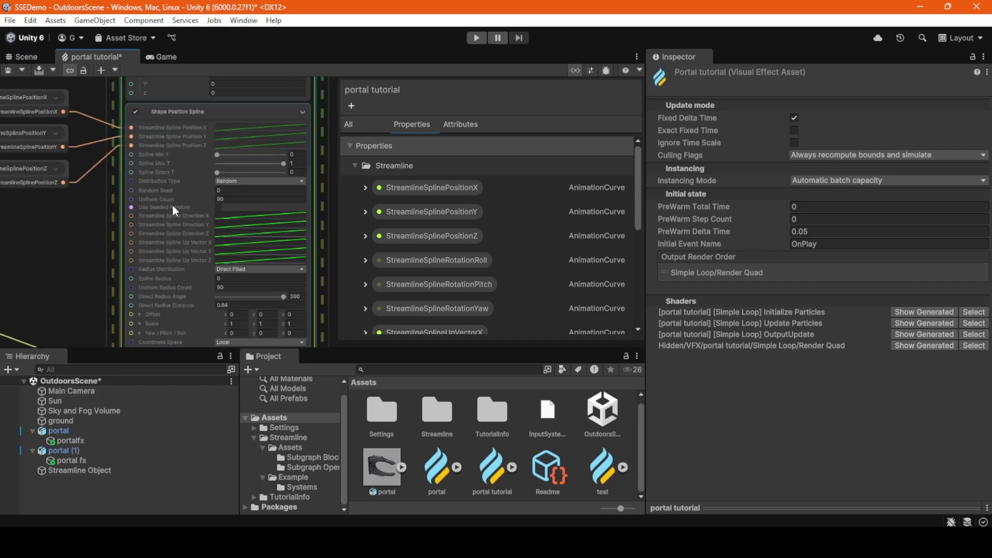
pyautogui.moveTo(35, 250); pyautogui.dragTo(249, 237, button='middle')
pyautogui.scroll(-2, 249, 236)
pyautogui.moveTo(163, 234); pyautogui.dragTo(160, 218, button='middle')
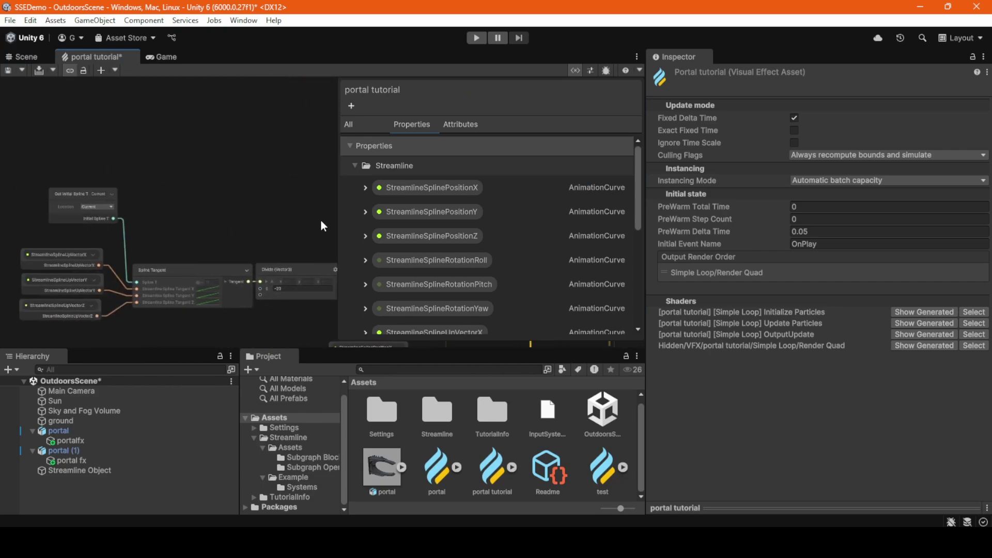
pyautogui.scroll(2, 160, 189)
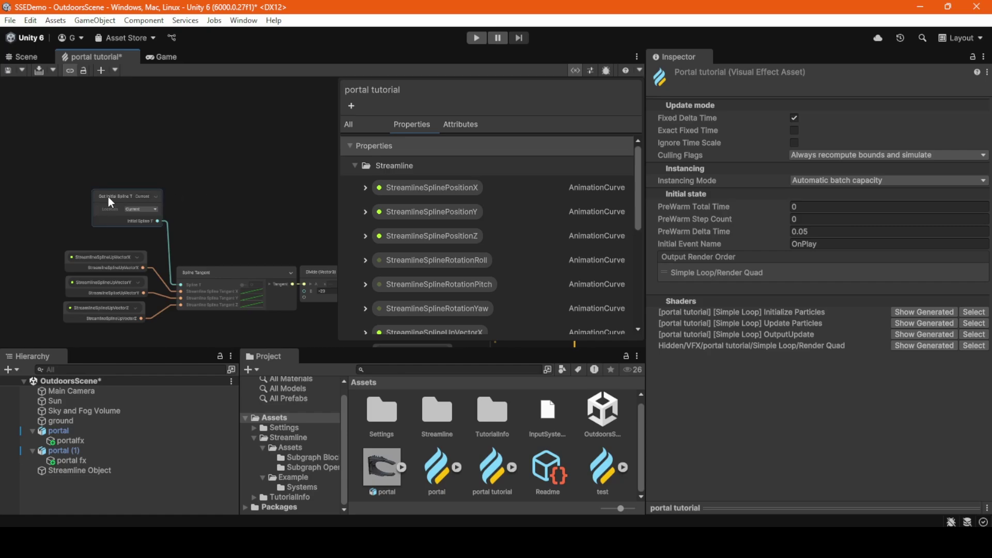
pyautogui.moveTo(107, 197); pyautogui.dragTo(94, 213)
pyautogui.click(255, 193)
# Inspect the Shape Position Spline block and the Spline Tangent node chain, and check the portal particles in the scene
pyautogui.moveTo(253, 193); pyautogui.dragTo(11, 199, button='middle')
pyautogui.moveTo(134, 208); pyautogui.dragTo(41, 228, button='middle')
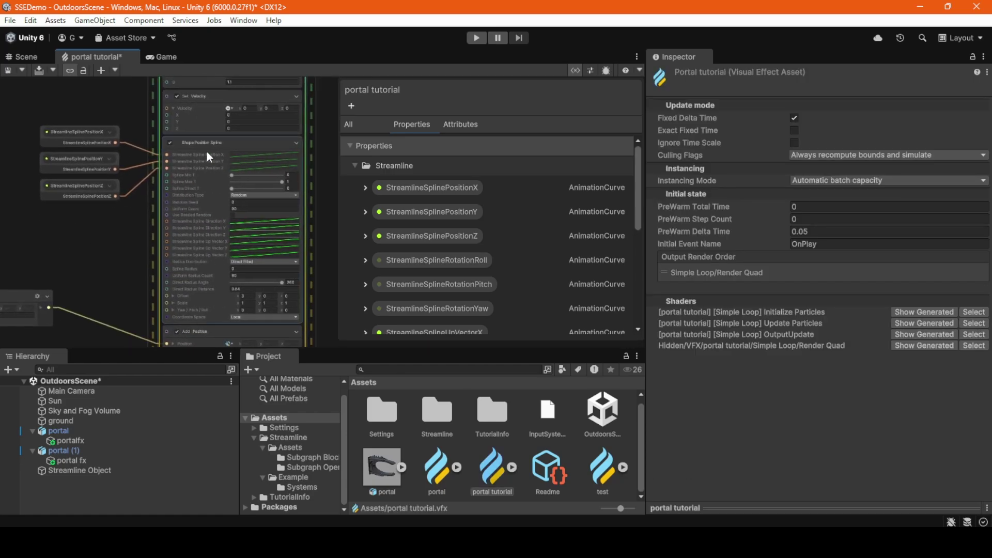
pyautogui.click(230, 213)
pyautogui.moveTo(64, 240); pyautogui.dragTo(326, 225, button='middle')
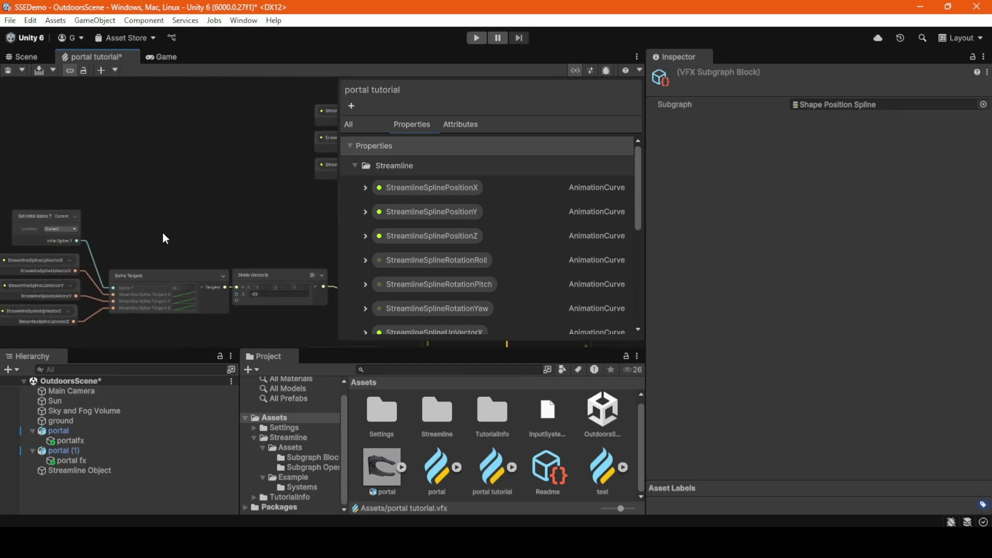
pyautogui.scroll(-2, 156, 231)
pyautogui.press('f')
pyautogui.moveTo(11, 236); pyautogui.dragTo(173, 209, button='middle')
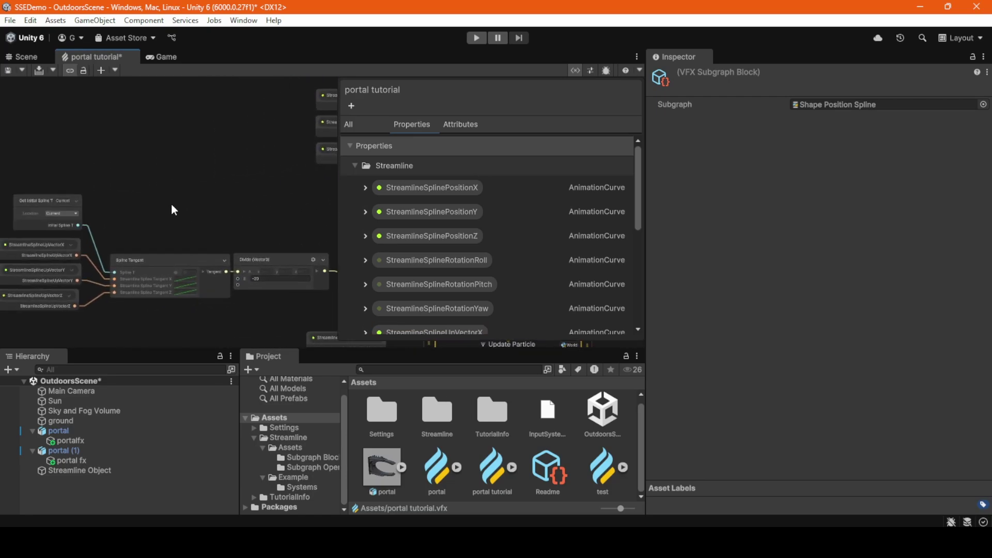
pyautogui.click(160, 220)
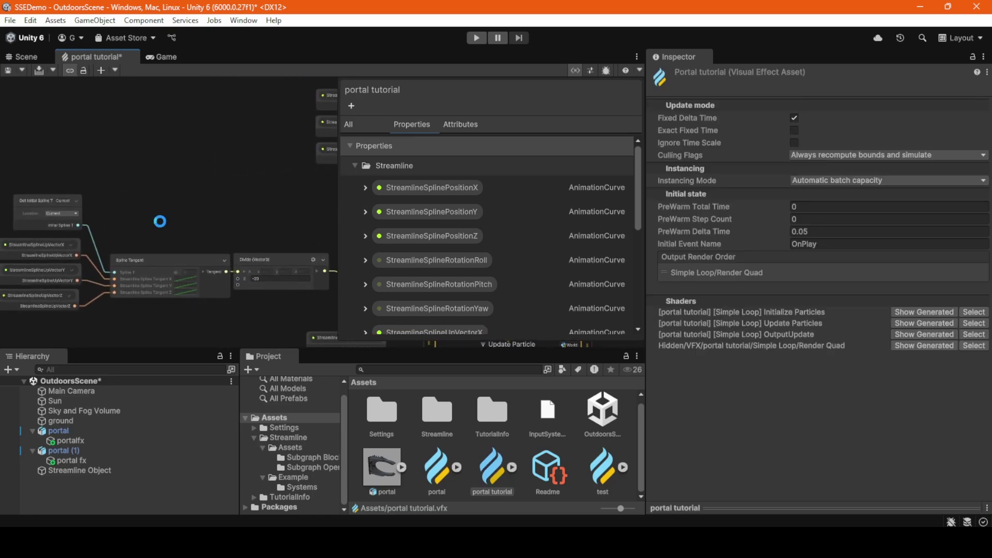
pyautogui.click(30, 56)
pyautogui.moveTo(336, 174); pyautogui.dragTo(150, 237, button='right')
# Lower the end key of the Multiply Size over Life curve below its start key so the particles shrink over their lifetime
pyautogui.click(95, 57)
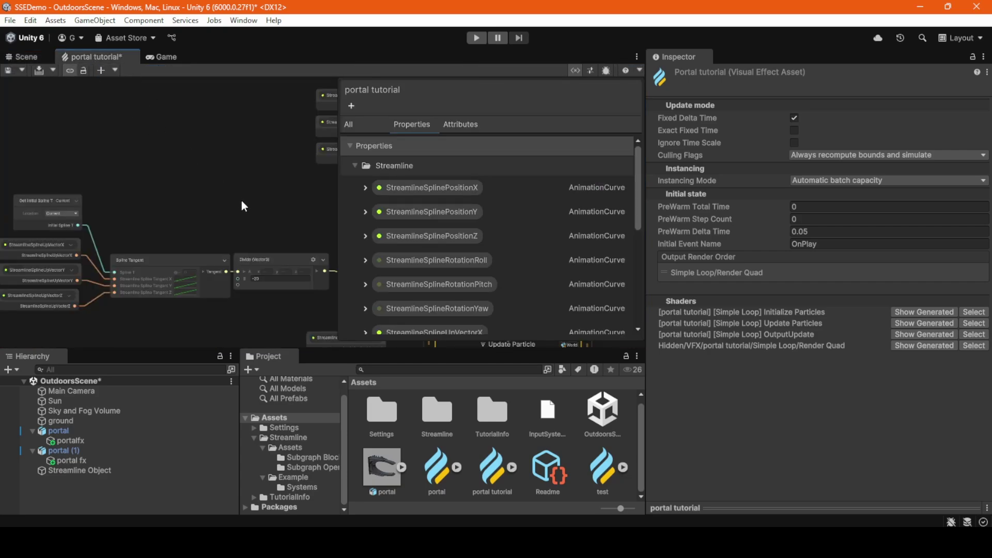
pyautogui.moveTo(274, 223); pyautogui.dragTo(103, 141, button='middle')
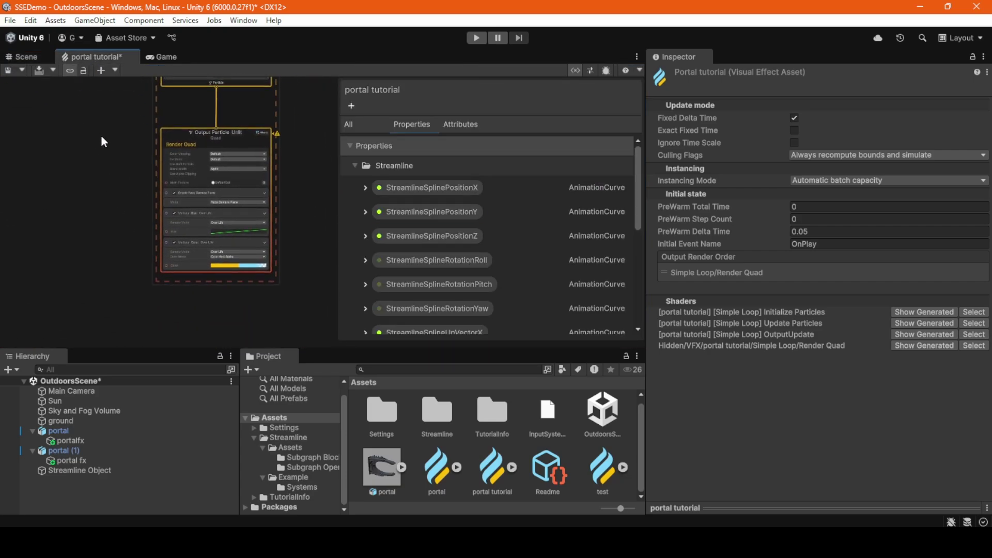
pyautogui.scroll(6, 155, 231)
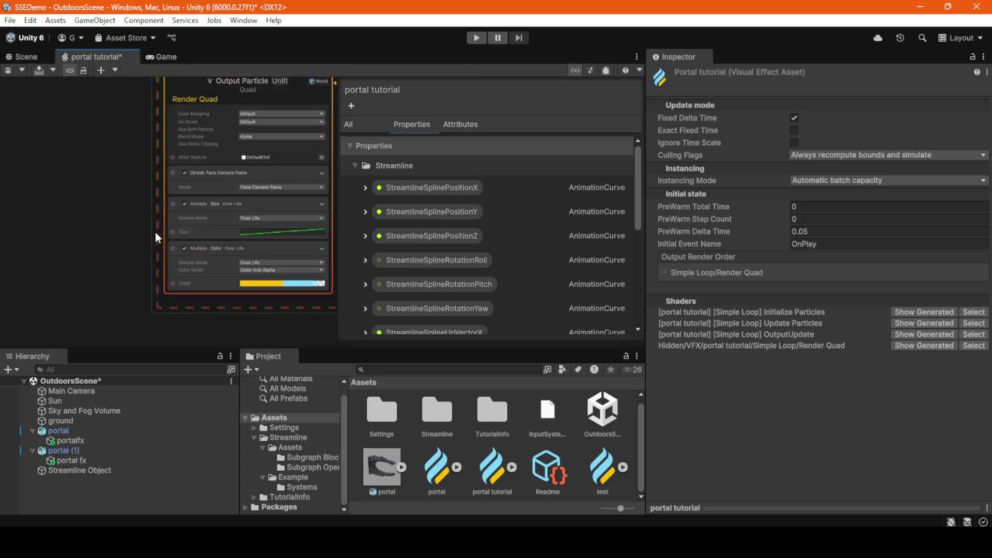
pyautogui.click(297, 210)
pyautogui.scroll(-1, 442, 395)
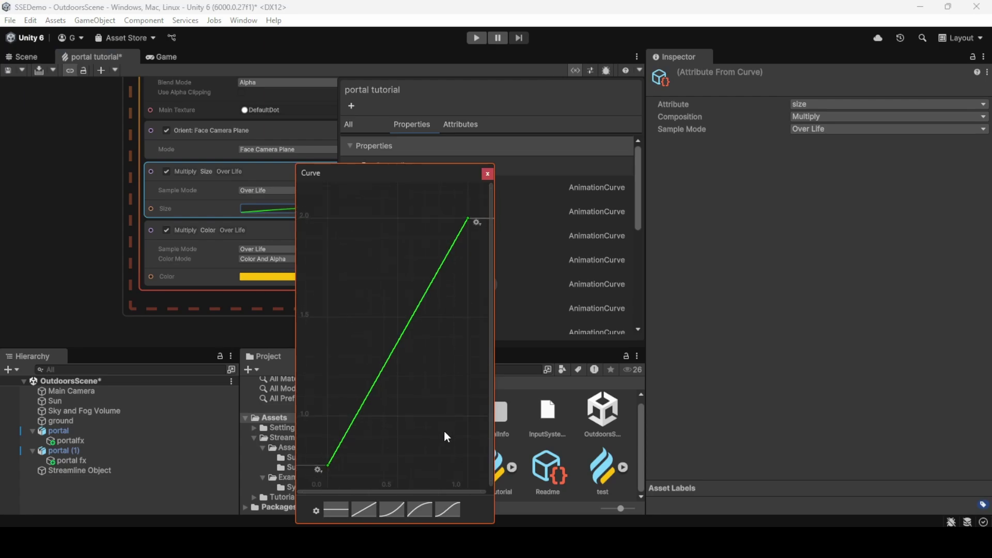
pyautogui.moveTo(445, 431); pyautogui.dragTo(416, 457, button='middle')
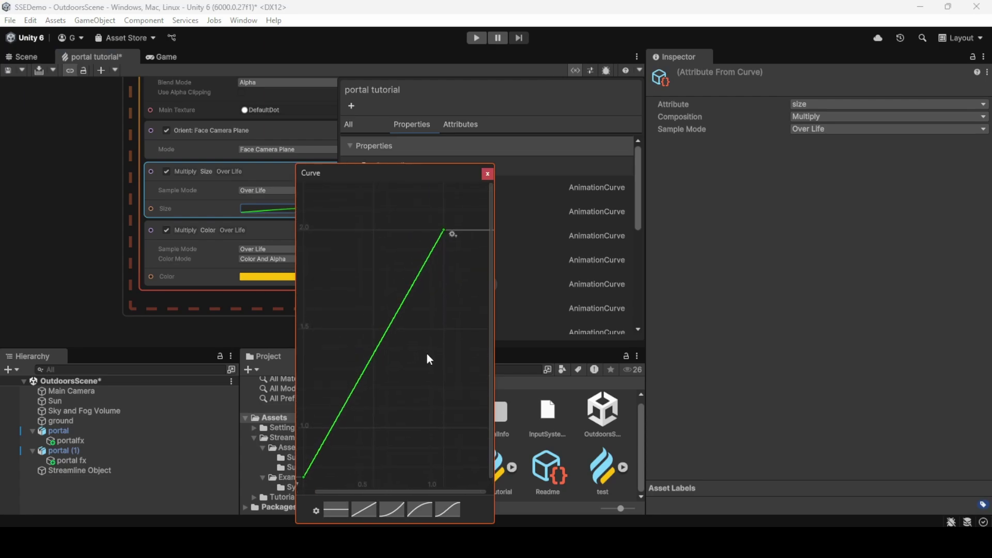
pyautogui.rightClick(442, 237)
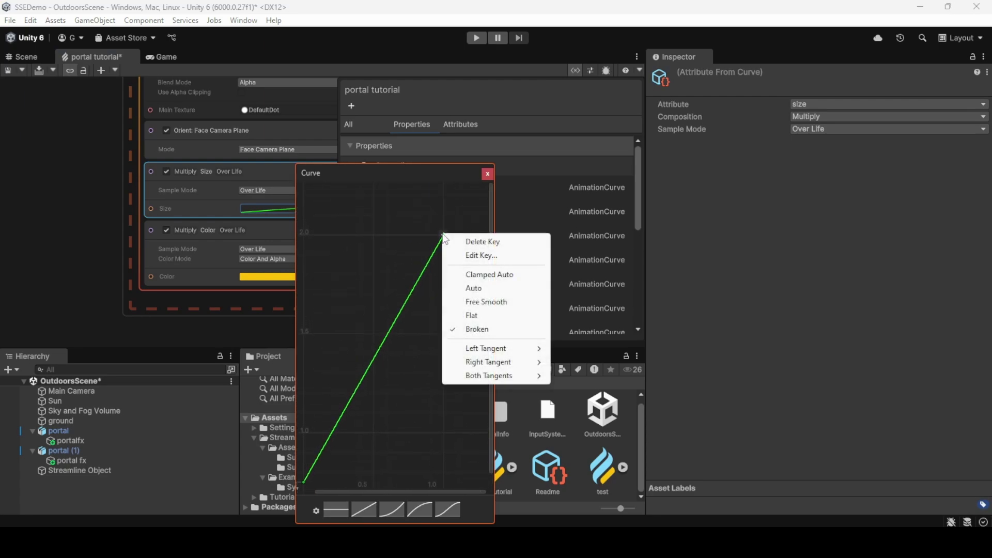
pyautogui.click(476, 254)
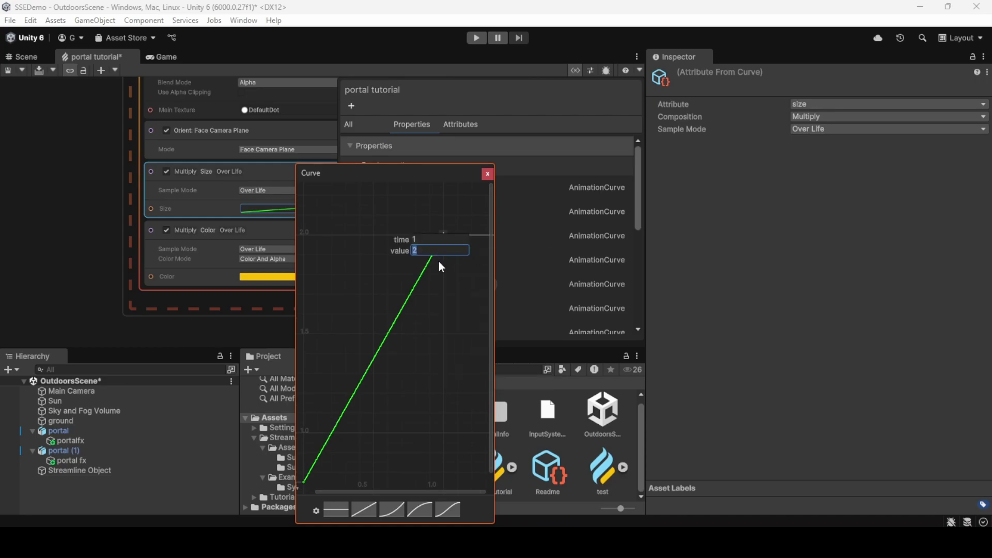
pyautogui.write('0.5')
pyautogui.press('Return')
# Recolor the Multiply Color over Life gradient from HDR cyan through white and yellow to a fading orange, and check the particles in the scene
pyautogui.click(228, 290)
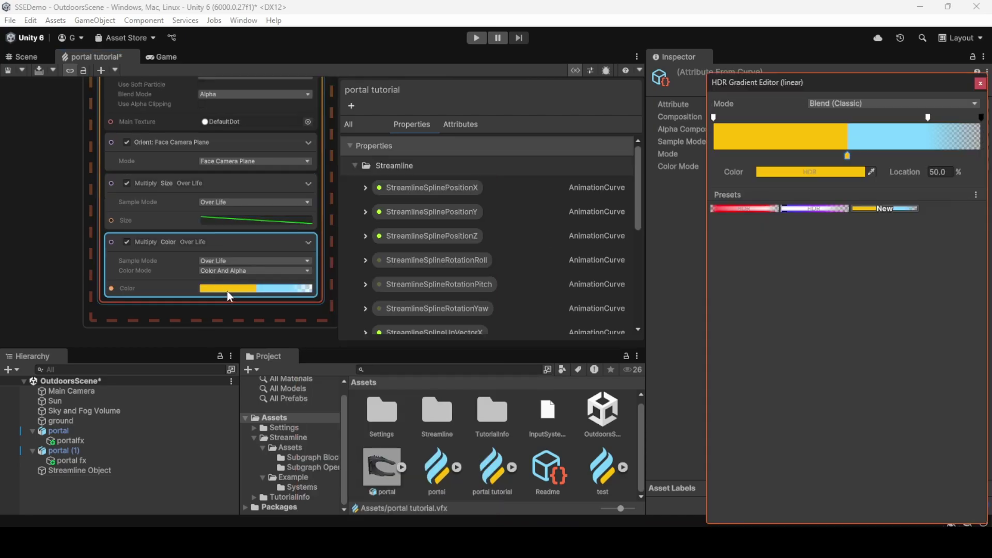
pyautogui.click(981, 84)
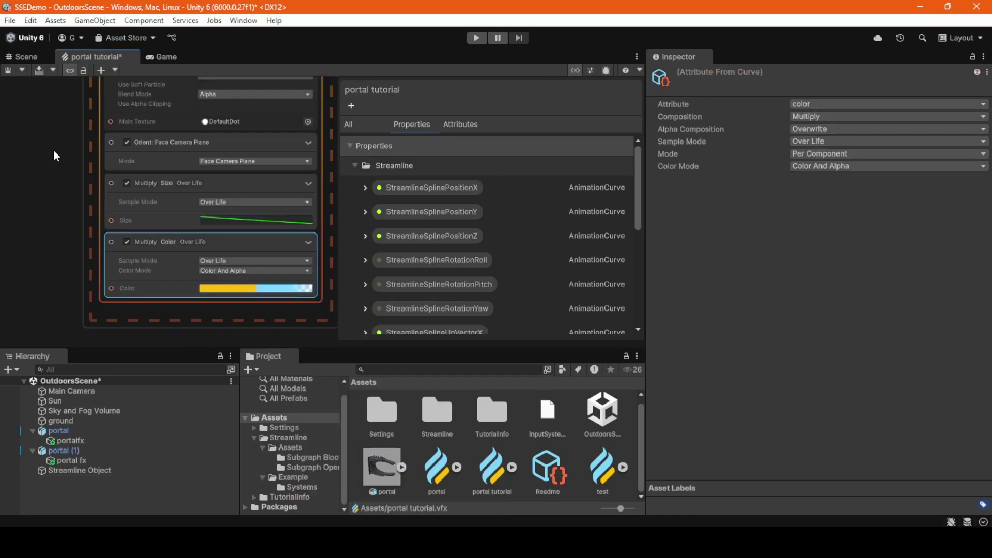
pyautogui.click(221, 290)
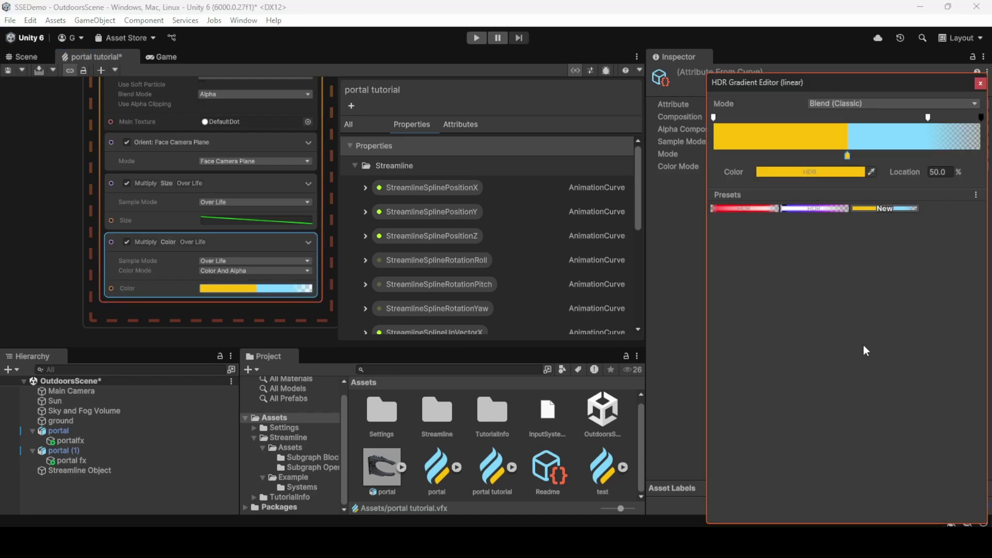
pyautogui.click(981, 84)
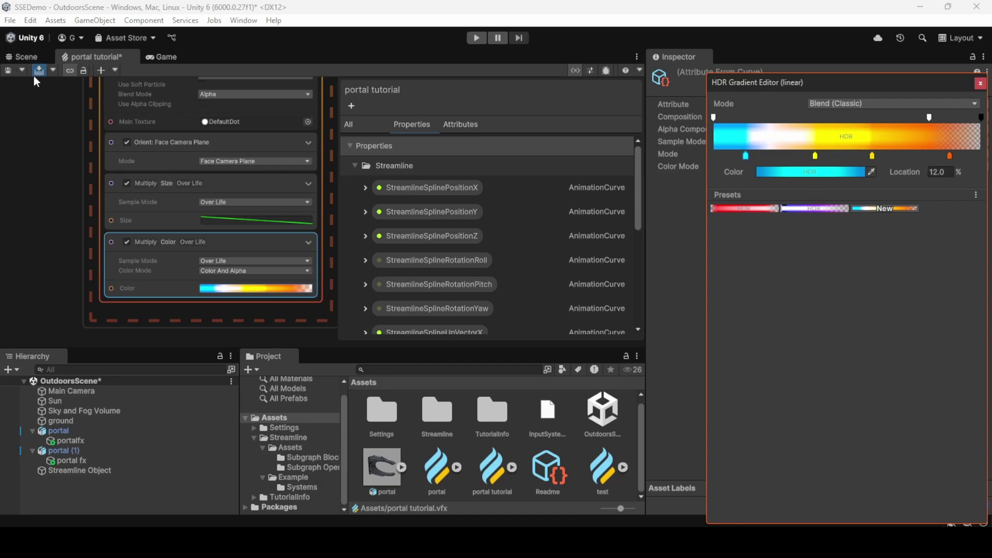
pyautogui.click(27, 54)
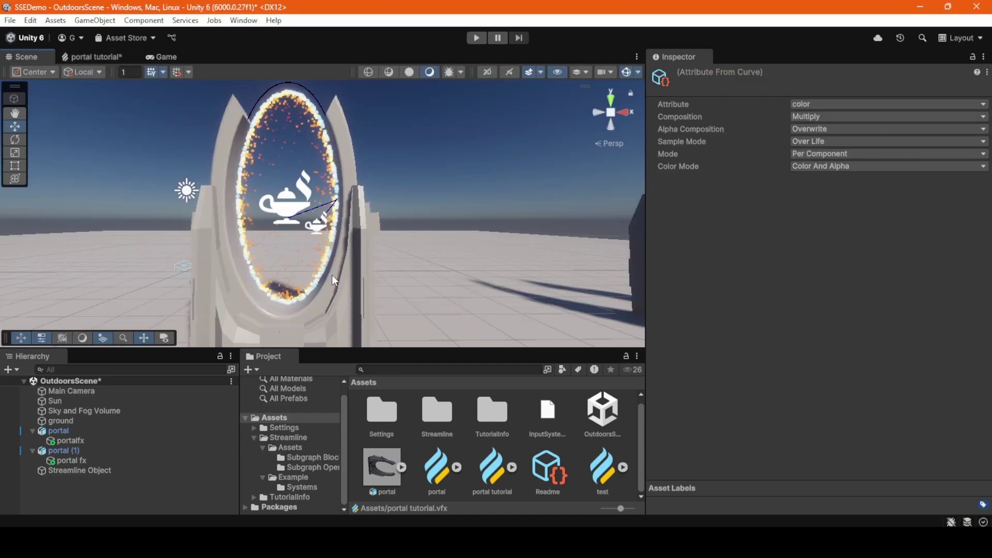
pyautogui.moveTo(317, 302); pyautogui.dragTo(300, 292, button='right')
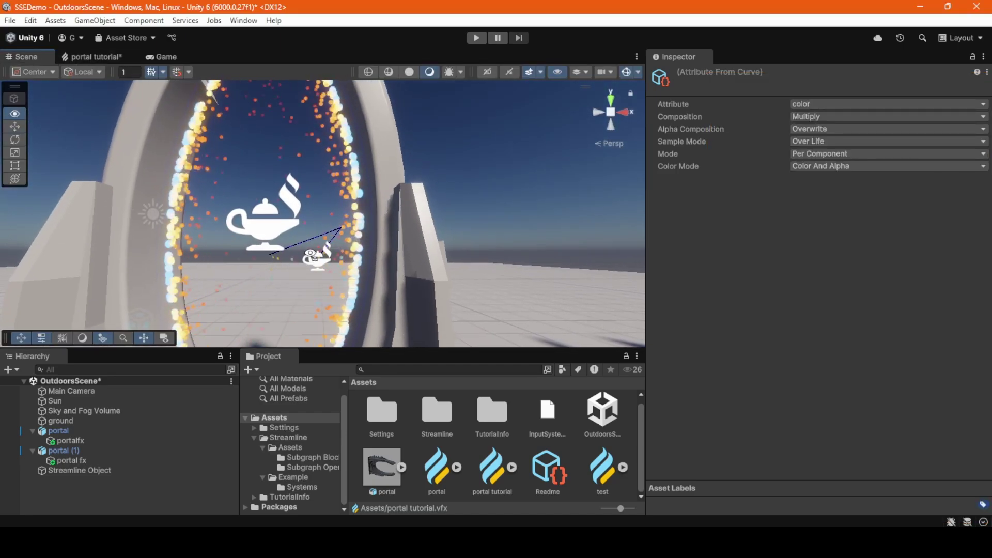
pyautogui.moveTo(313, 256); pyautogui.dragTo(294, 276, button='right')
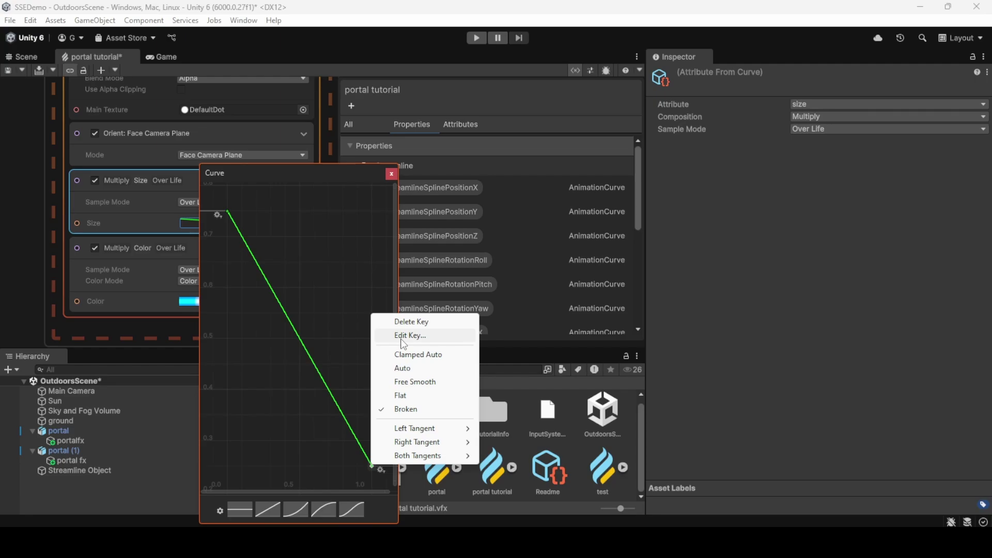
# Set the end key of the Multiply Size over Life curve to 0.5 and check the particle size in the scene
pyautogui.click(402, 340)
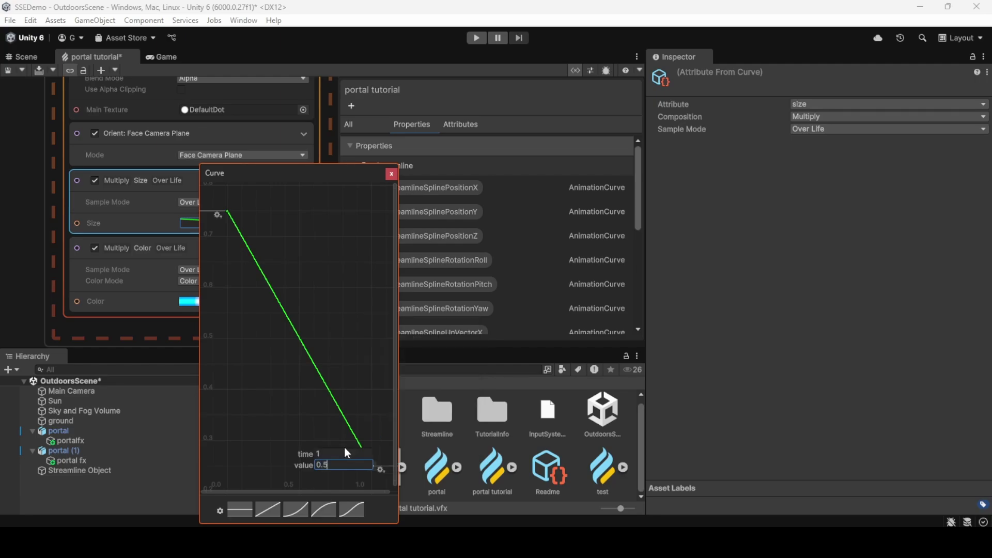
pyautogui.press('Return')
pyautogui.click(391, 173)
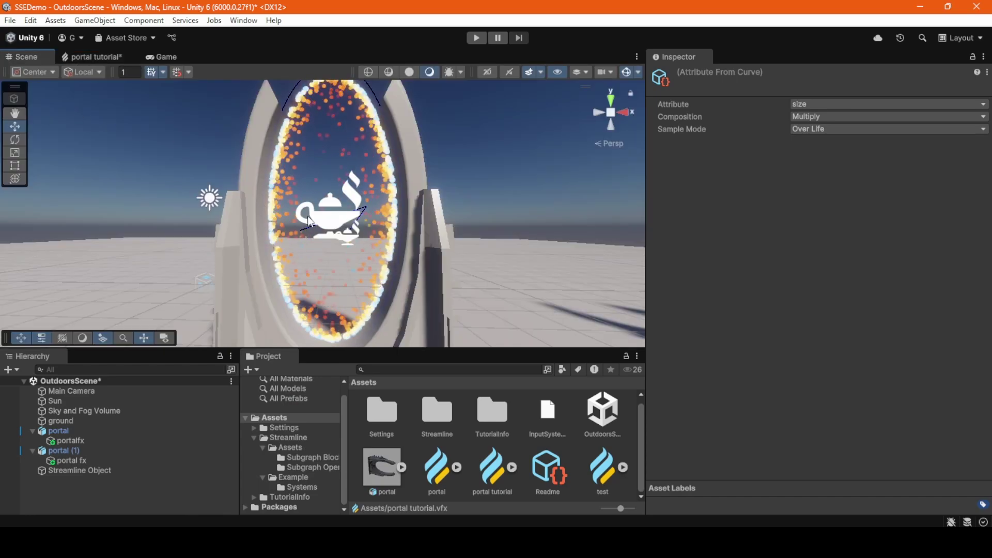
pyautogui.keyDown('alt'); pyautogui.moveTo(358, 192); pyautogui.dragTo(363, 226); pyautogui.keyUp('alt')
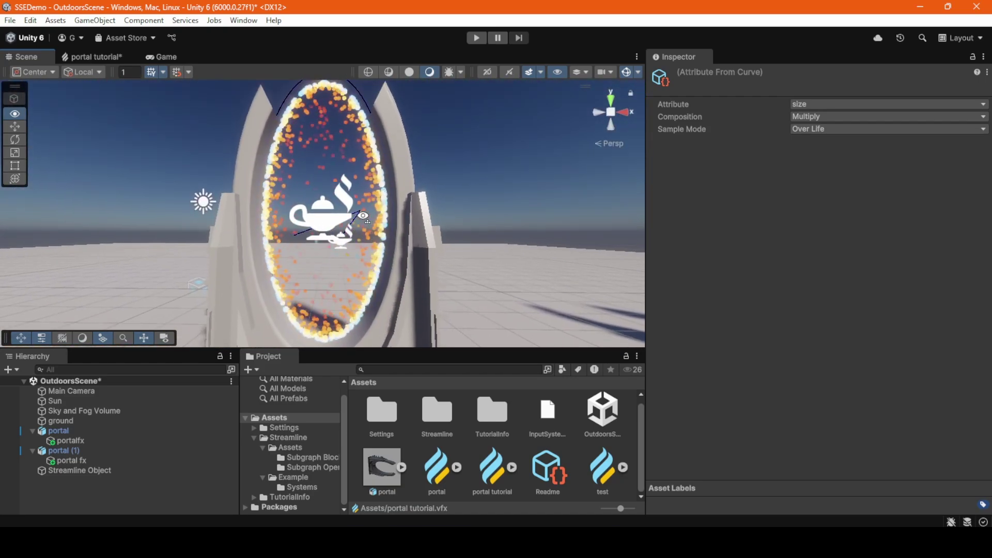
pyautogui.click(95, 56)
pyautogui.scroll(10, 73, 248)
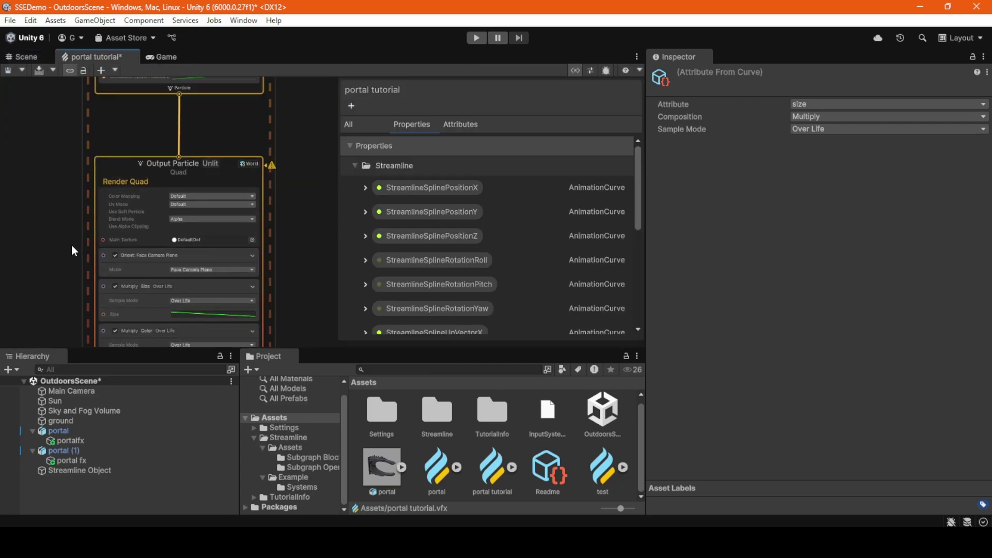
# Set the Constant Spawn Rate of the portal tutorial graph's Spawn system to 3000
pyautogui.scroll(10, 76, 164)
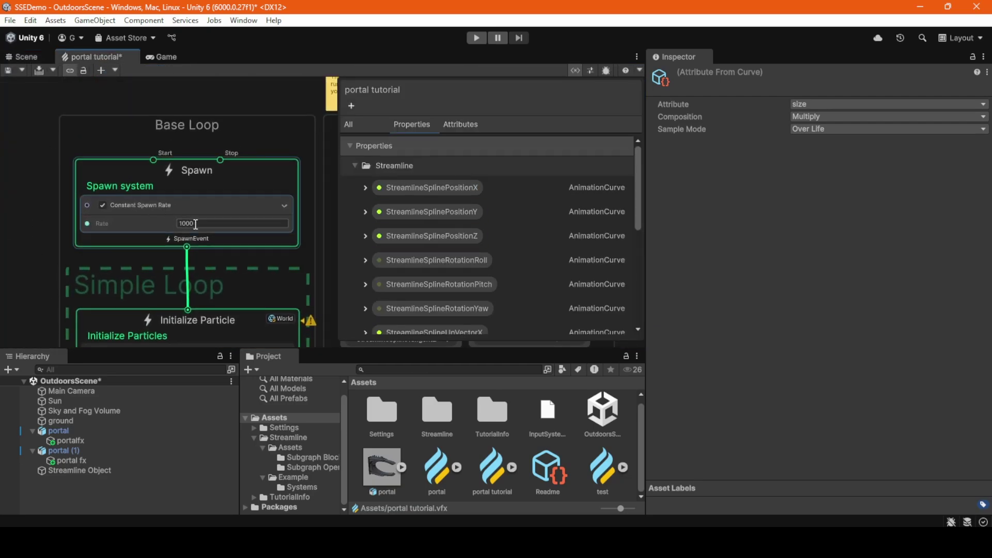
pyautogui.click(195, 224)
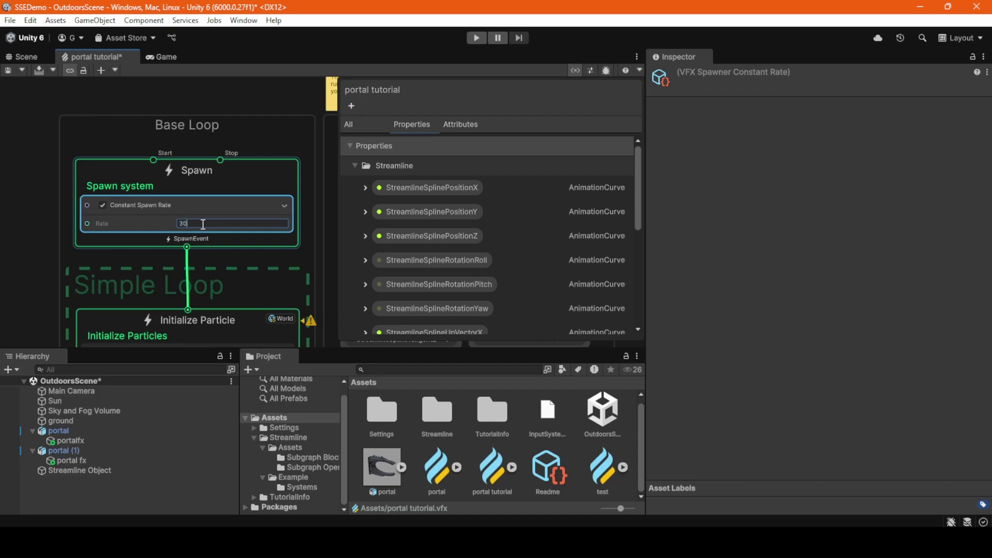
pyautogui.write('3000')
pyautogui.click(32, 212)
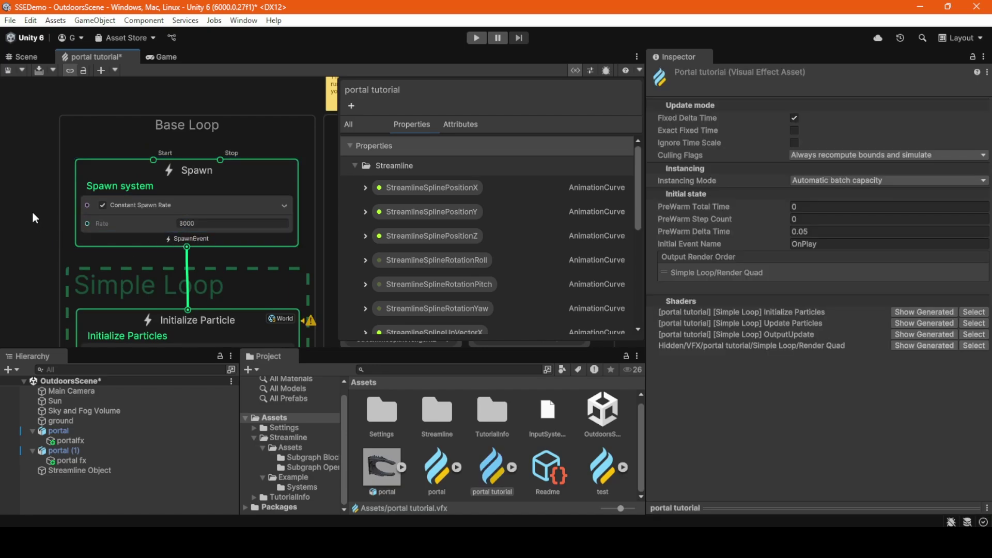
# Examine the portal particles in the scene from a distance and up close through the ring opening
pyautogui.click(19, 58)
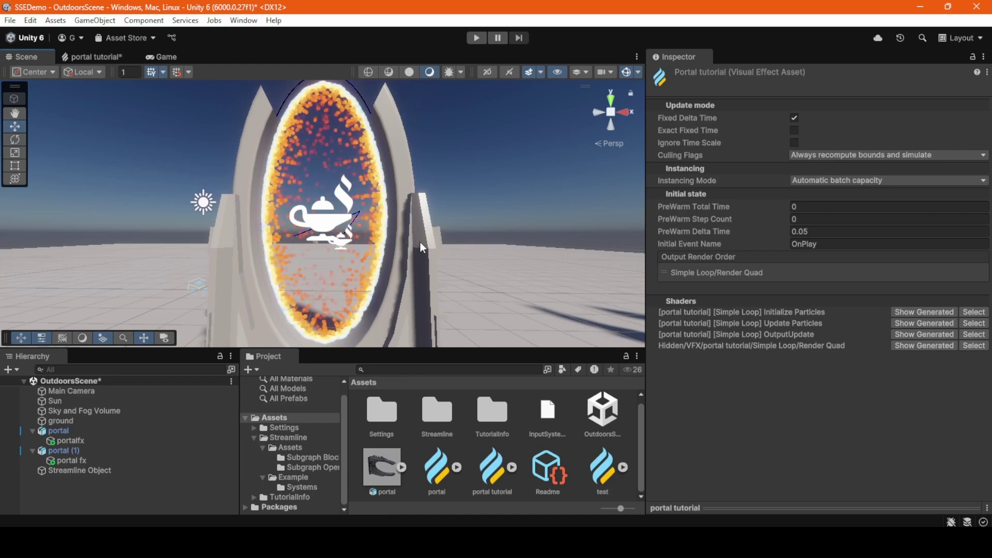
pyautogui.moveTo(373, 248); pyautogui.dragTo(387, 263, button='right')
pyautogui.press('w')
pyautogui.press('d')
pyautogui.press('a')
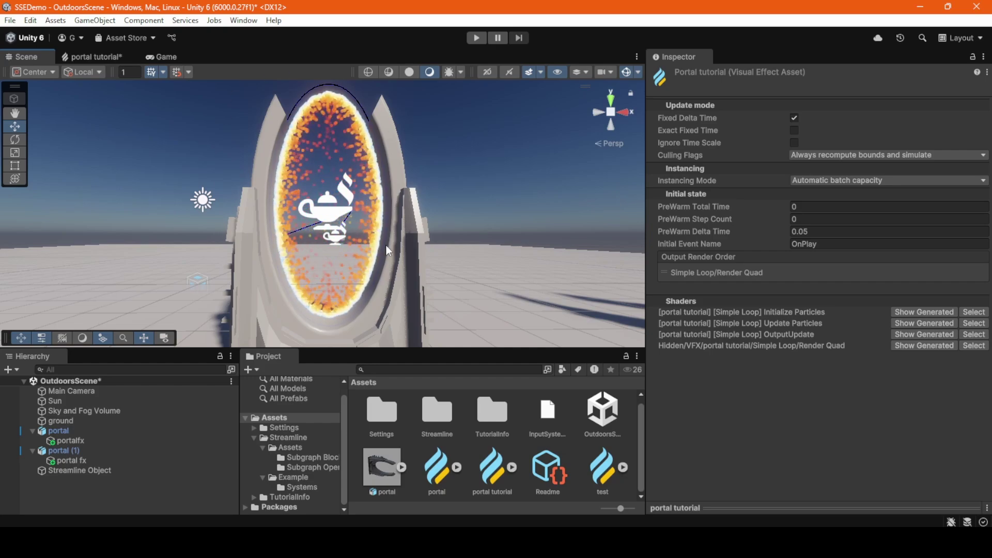
pyautogui.keyDown('alt'); pyautogui.moveTo(340, 269); pyautogui.dragTo(317, 352); pyautogui.keyUp('alt')
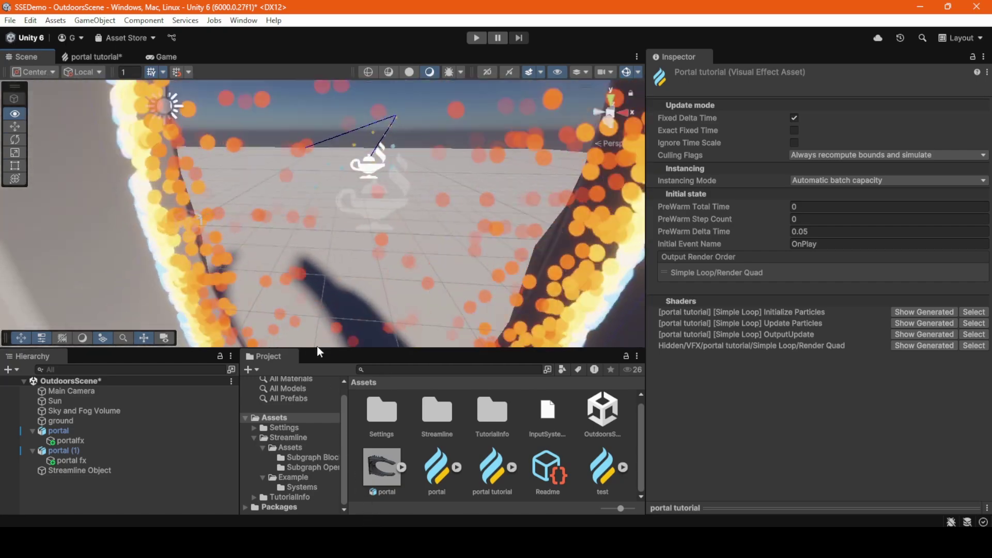
pyautogui.press('f')
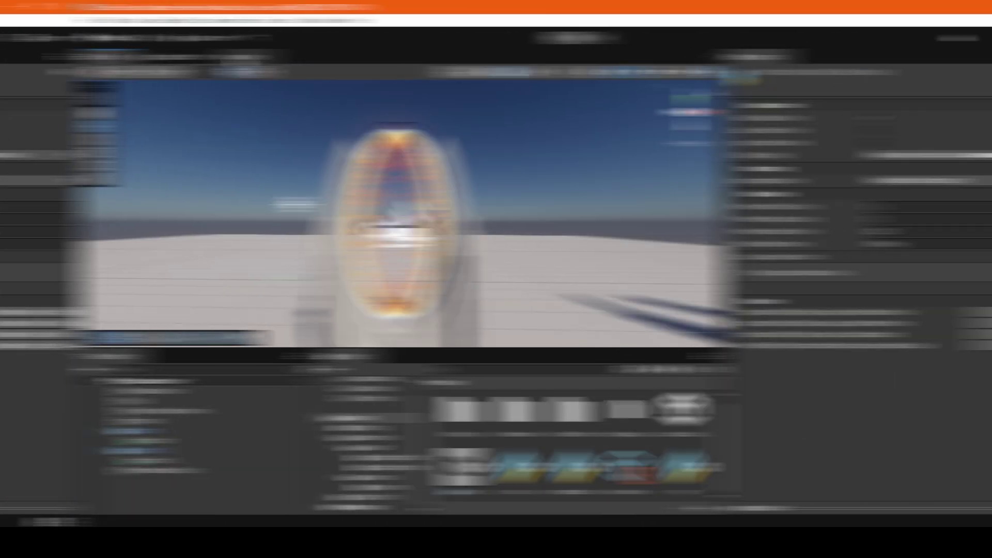
# Move the Main Camera to X position 4.13 to frame the other portal in the game view
pyautogui.click(165, 57)
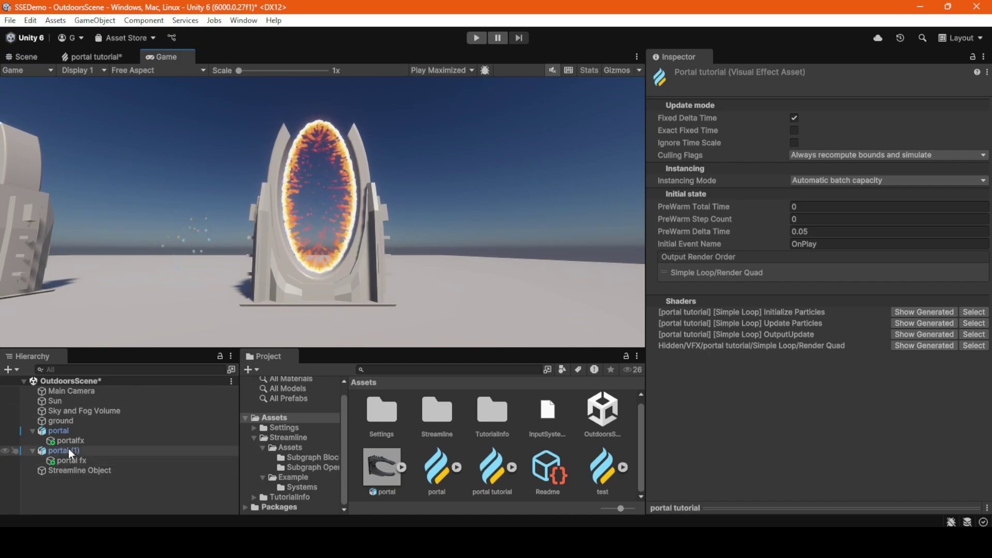
pyautogui.click(81, 392)
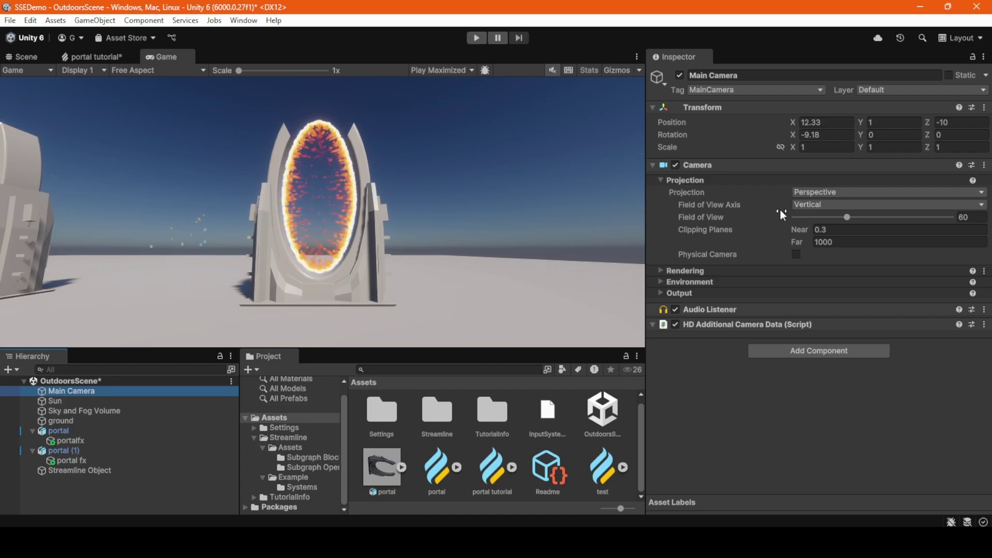
pyautogui.moveTo(790, 122); pyautogui.dragTo(618, 116)
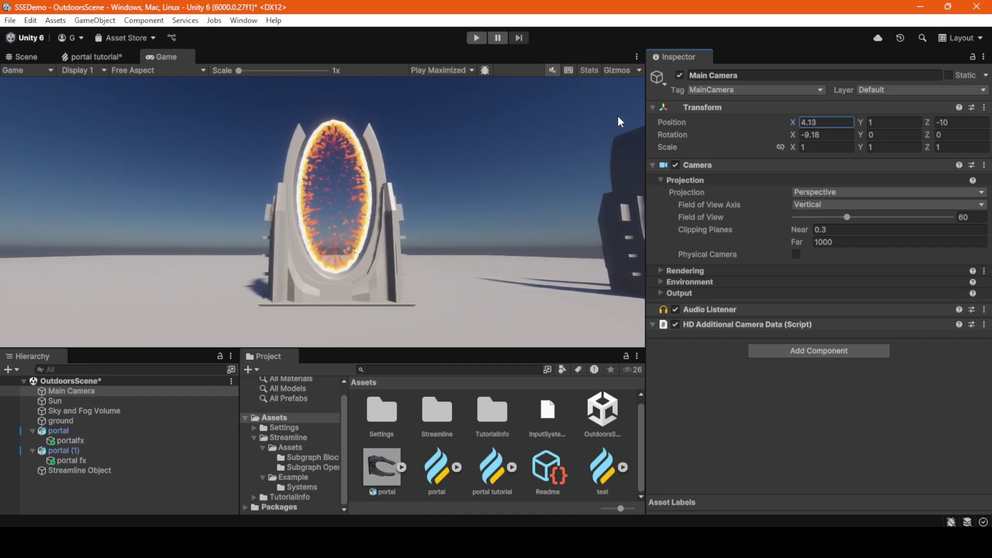